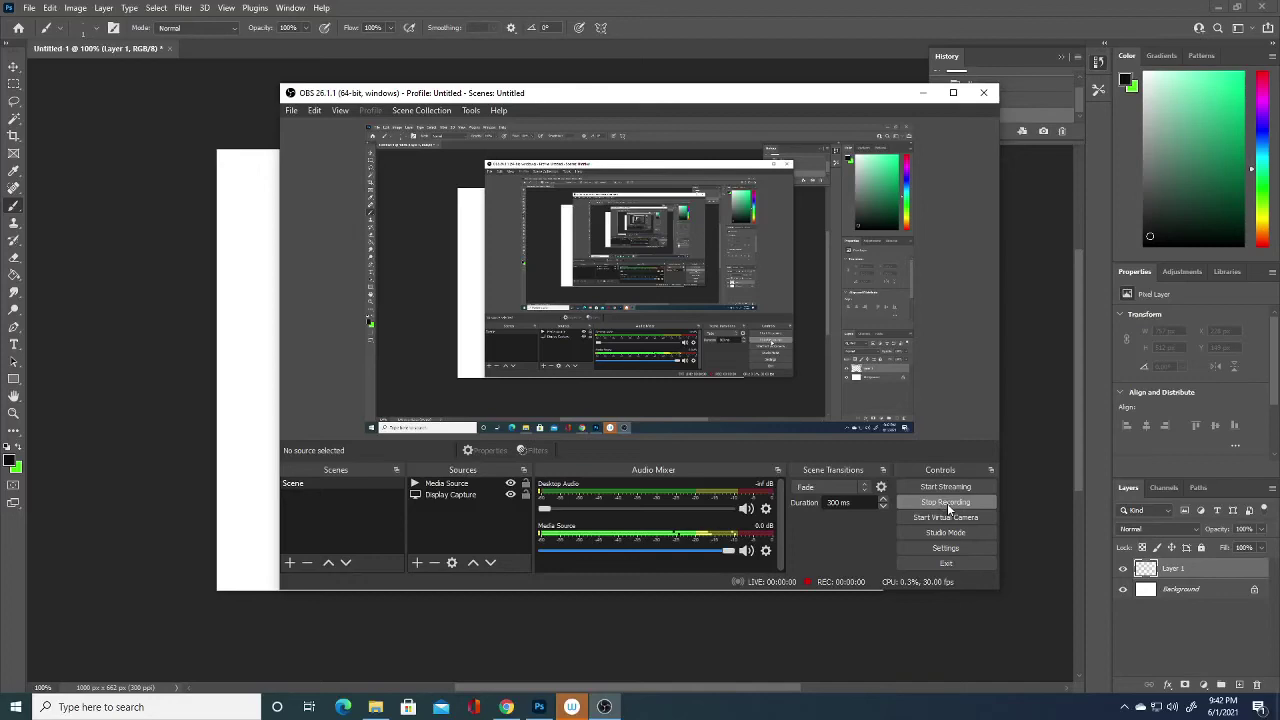
Step: Apply a Vertical symmetry path down the canvas centre and add empty Layer 2
left_click(1022, 560)
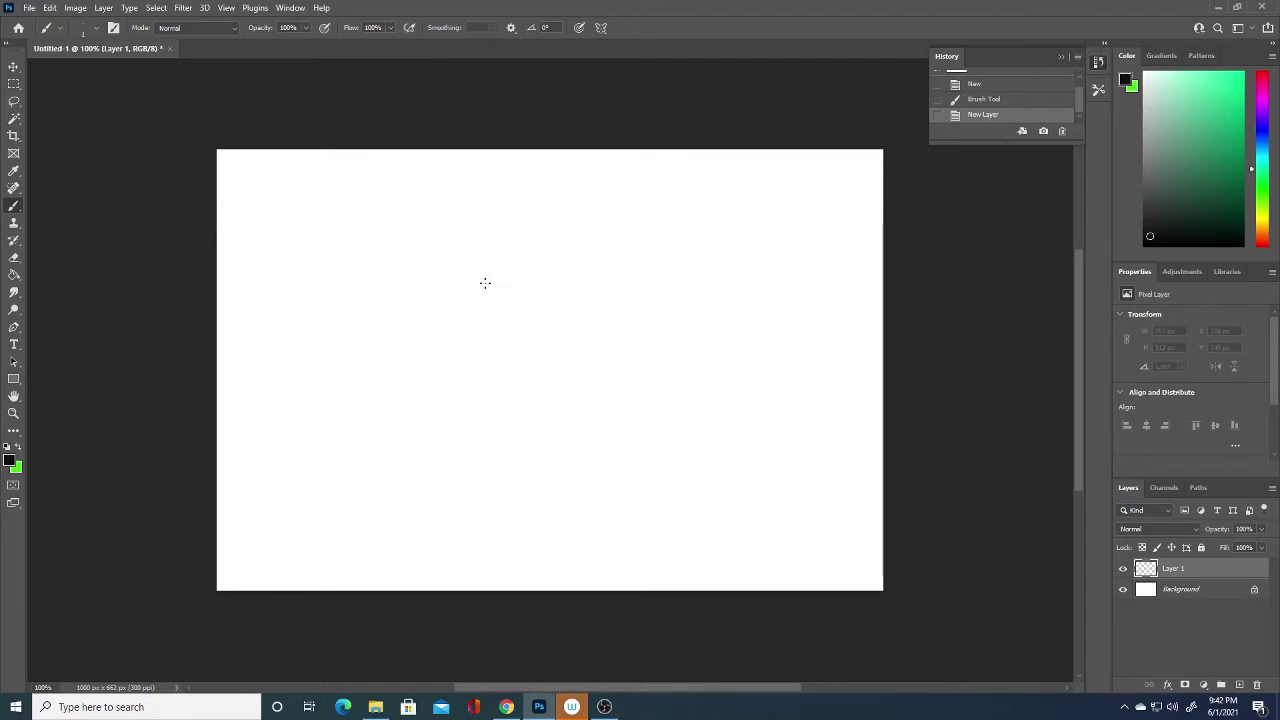
left_click(600, 27)
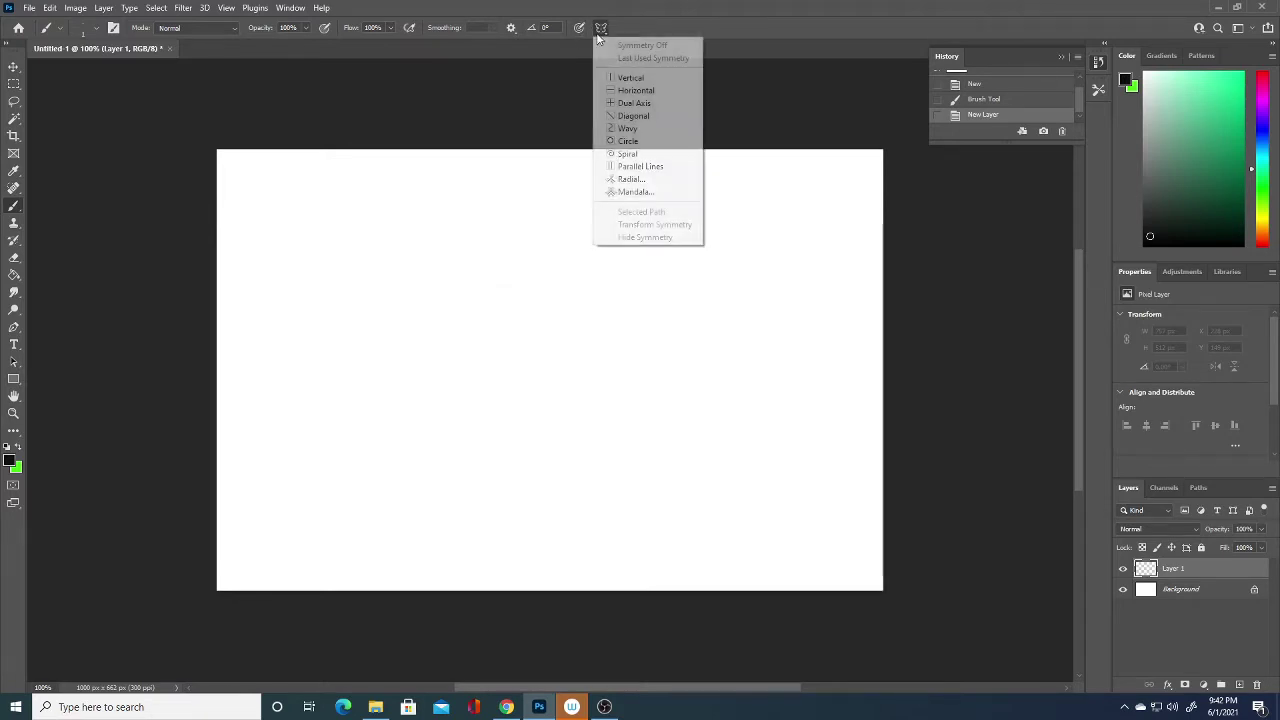
left_click(636, 80)
left_click_drag(549, 203, 549, 161)
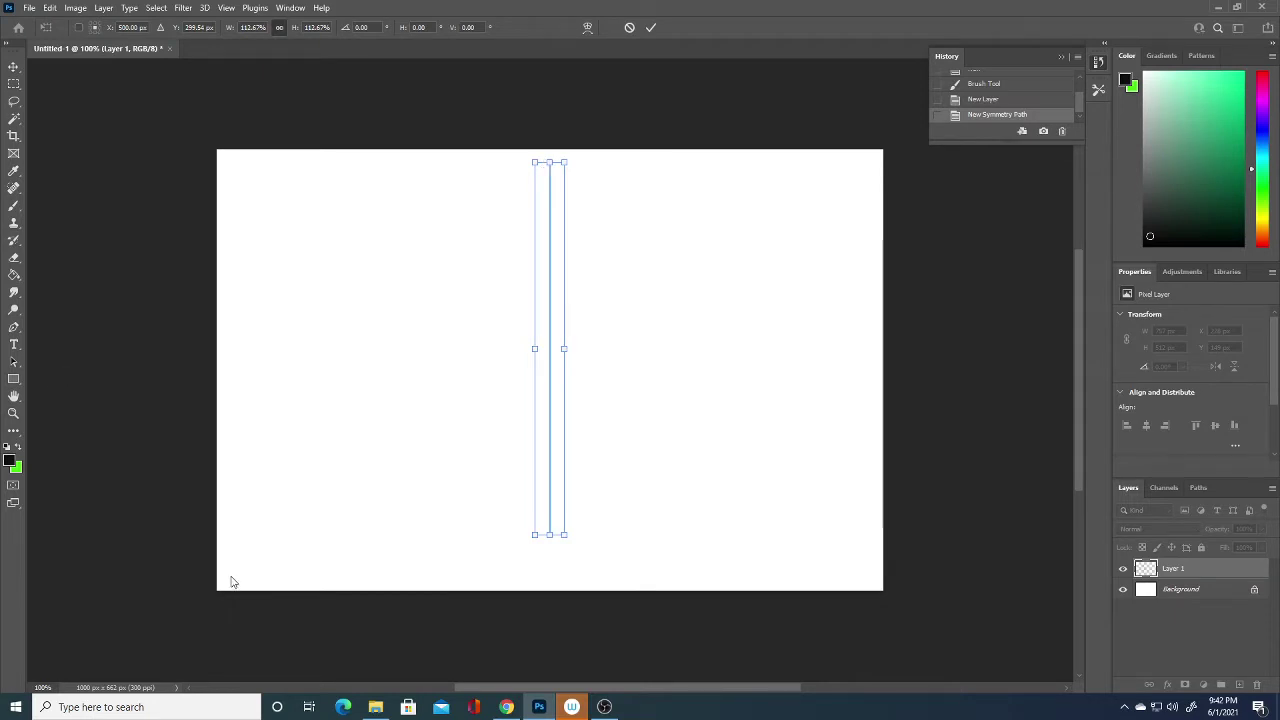
key("Return")
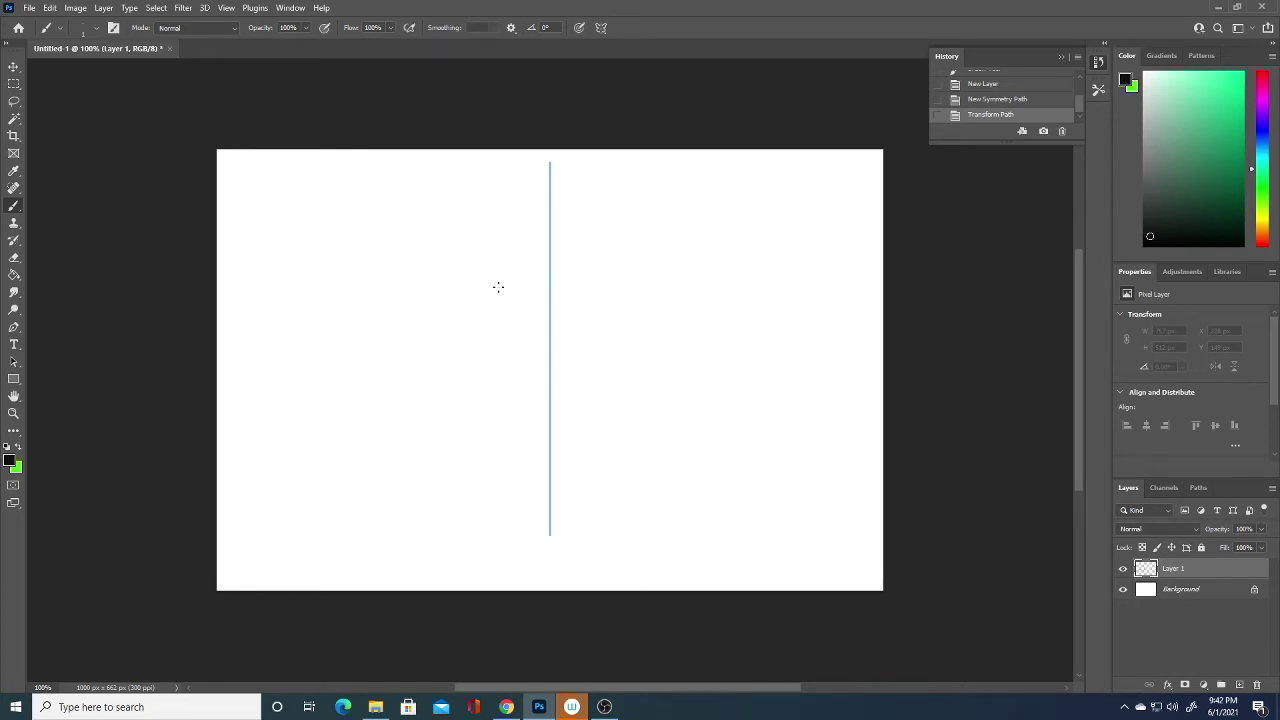
left_click(1239, 684)
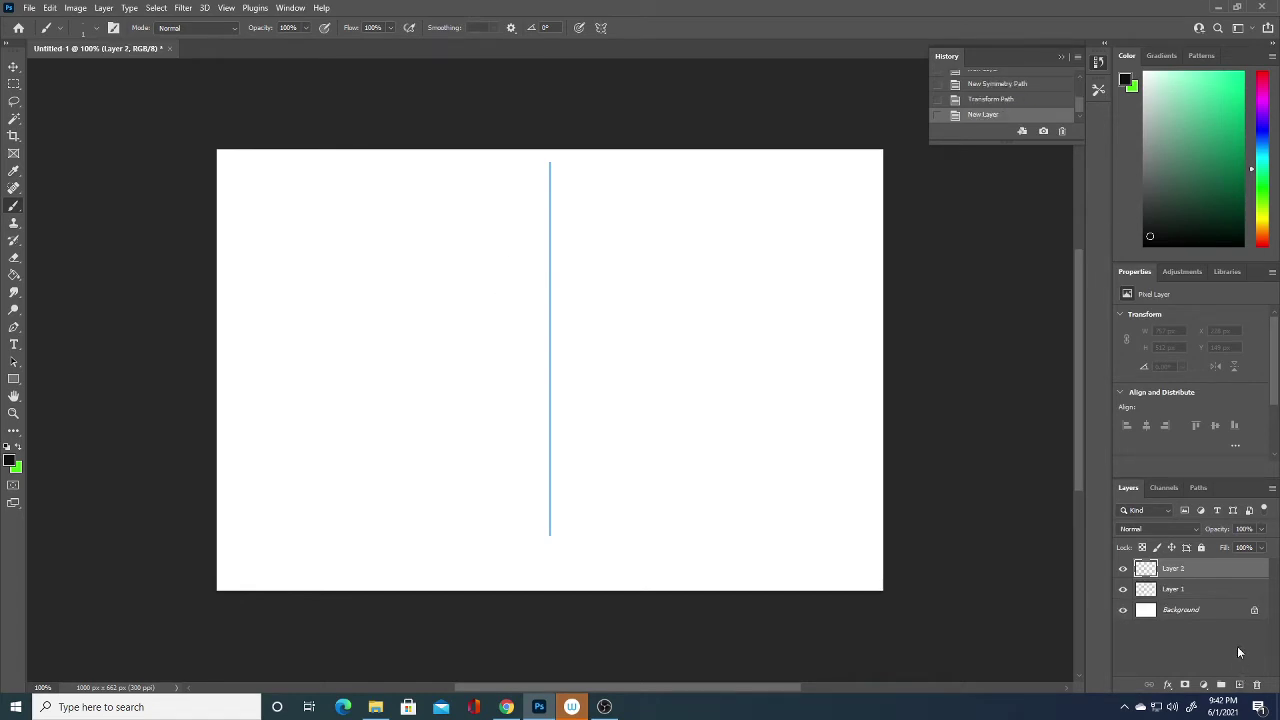
Step: On new Layer 3, paint mirrored swept hair arches and side strands at the top
left_click(1239, 684)
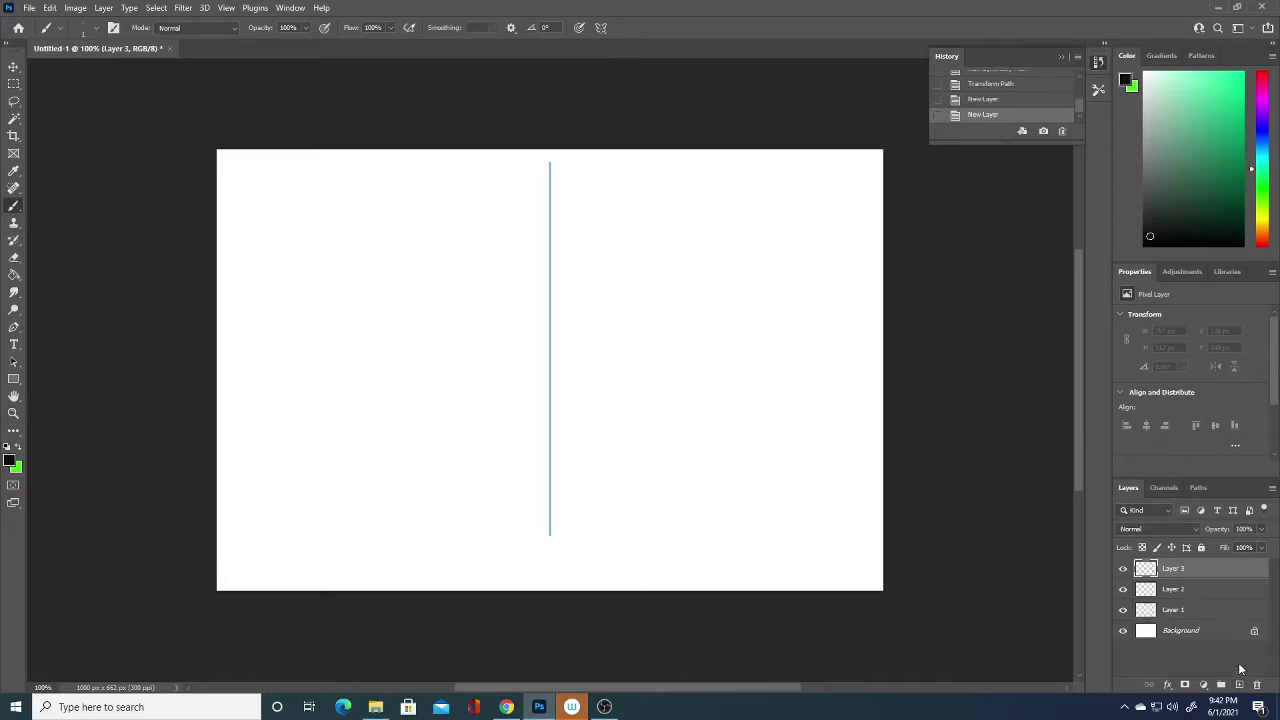
left_click_drag(548, 252, 502, 302)
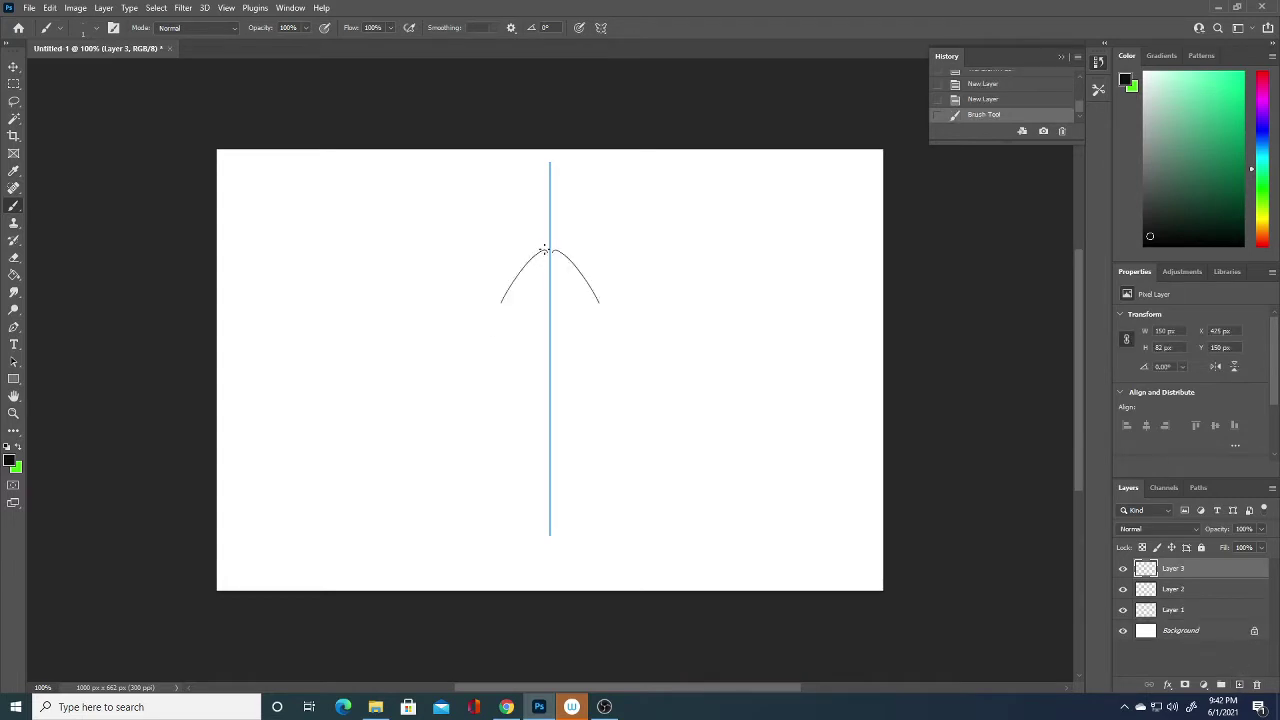
left_click_drag(543, 250, 492, 305)
left_click_drag(546, 246, 487, 288)
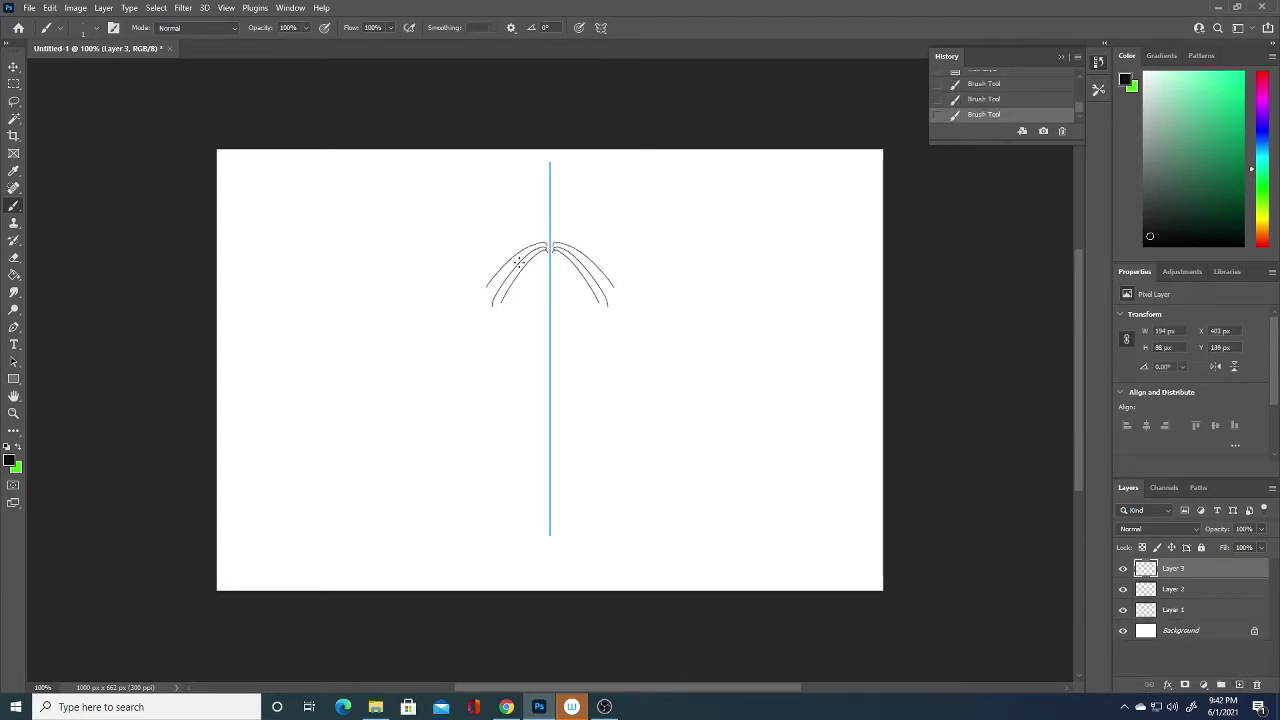
left_click_drag(541, 243, 483, 284)
mouse_move(547, 240)
left_mouse_down()
mouse_move(503, 240)
mouse_move(459, 292)
left_mouse_up()
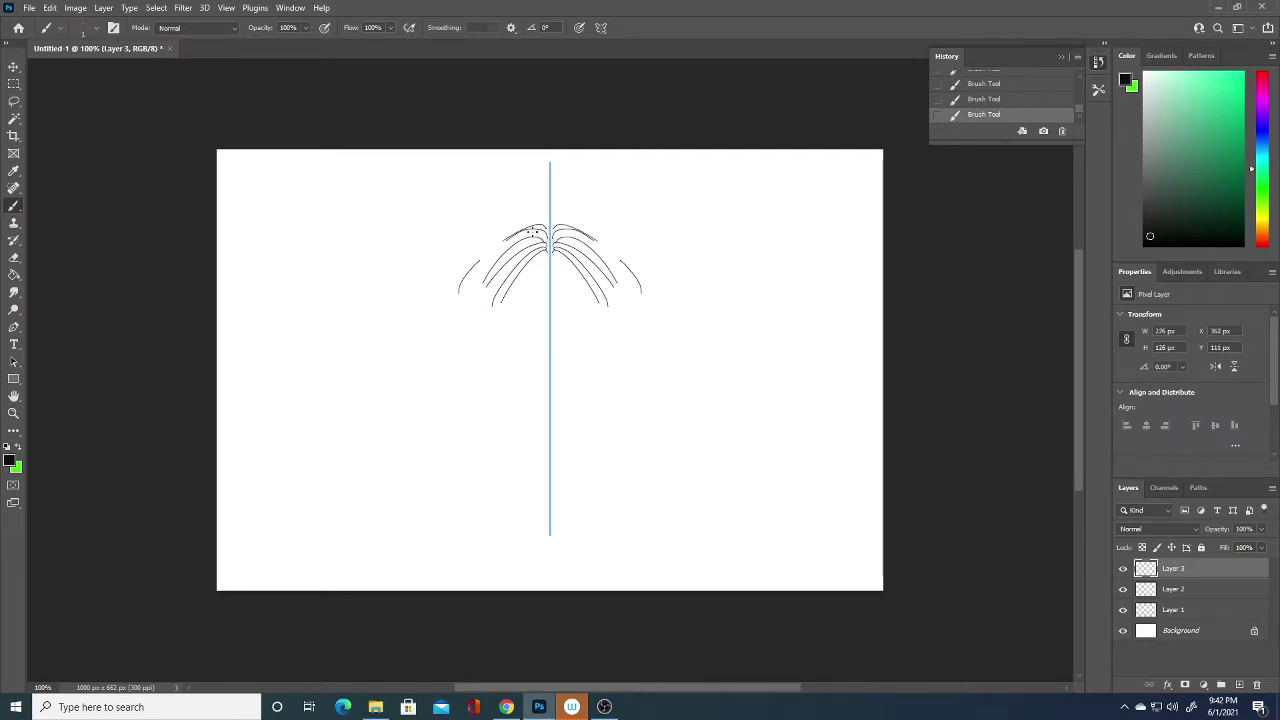
mouse_move(535, 232)
left_mouse_down()
mouse_move(469, 289)
mouse_move(540, 222)
mouse_move(470, 272)
left_mouse_up()
mouse_move(548, 208)
left_mouse_down()
mouse_move(466, 257)
mouse_move(456, 284)
left_mouse_up()
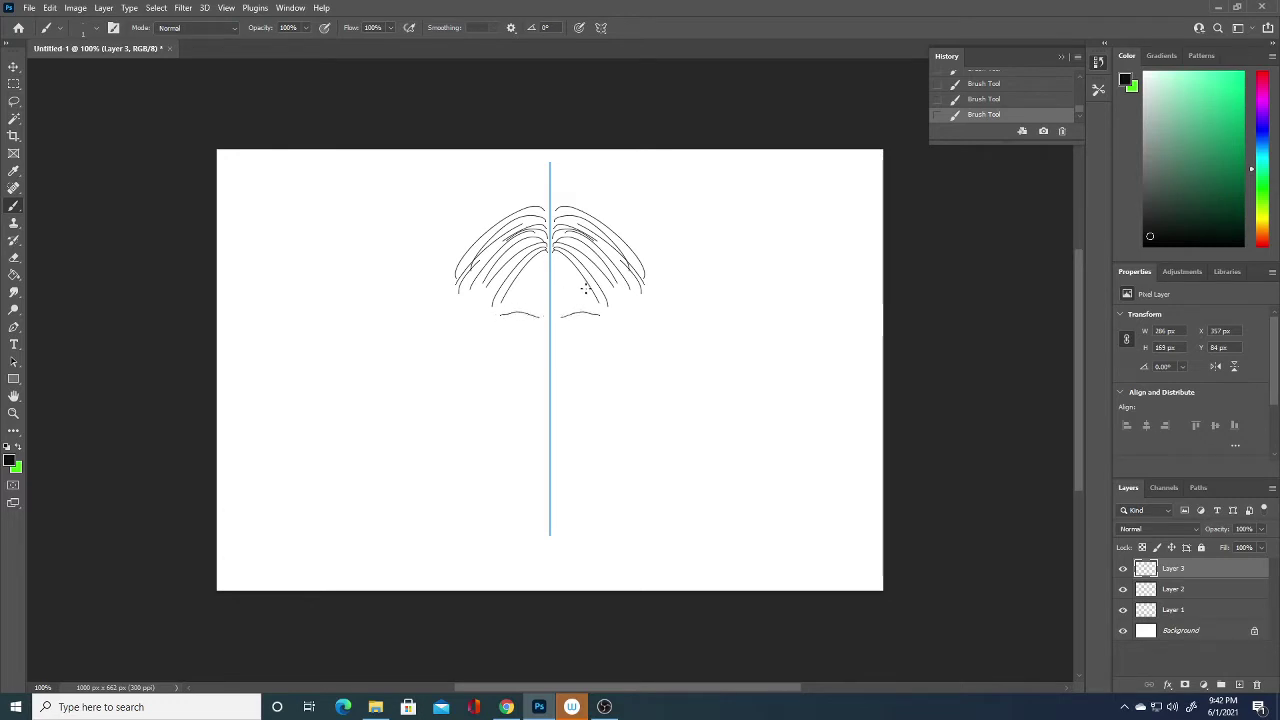
Step: Draw the mirrored eye lines, nose, mouth line and lower lip
left_click_drag(506, 327, 538, 325)
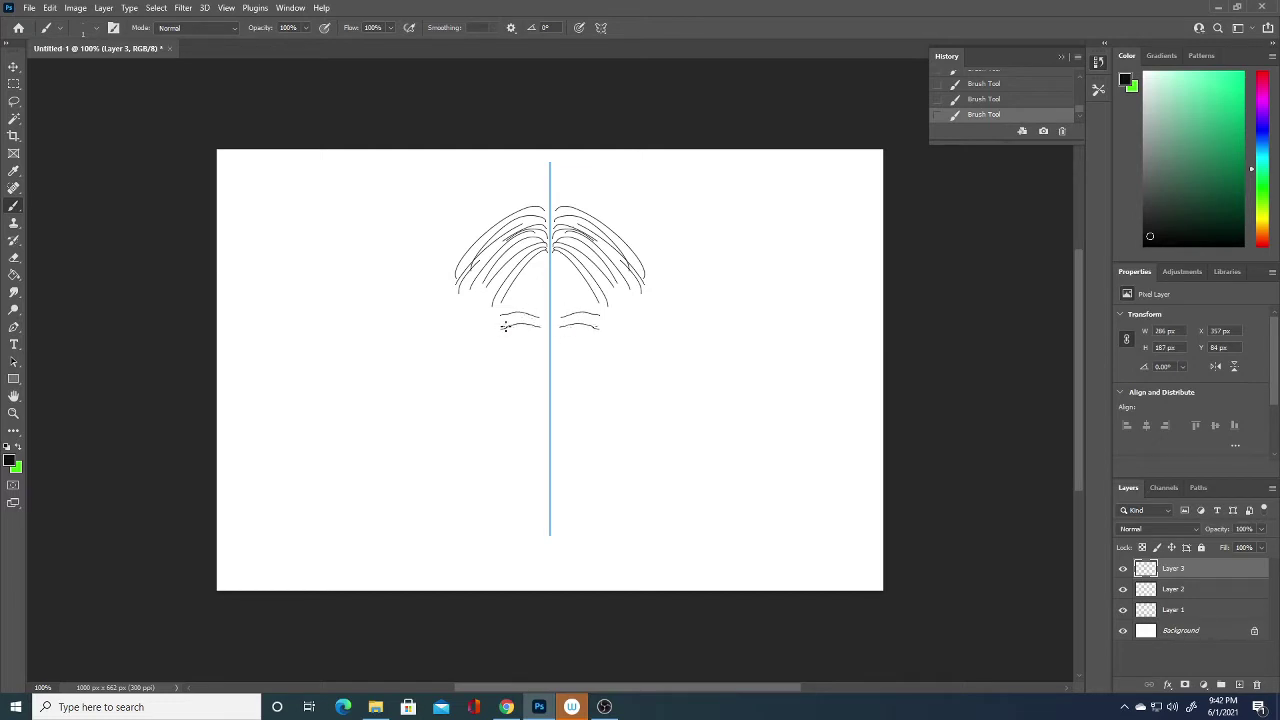
left_click_drag(504, 326, 538, 324)
left_click_drag(547, 376, 559, 369)
left_click_drag(524, 393, 548, 391)
left_click_drag(528, 393, 576, 392)
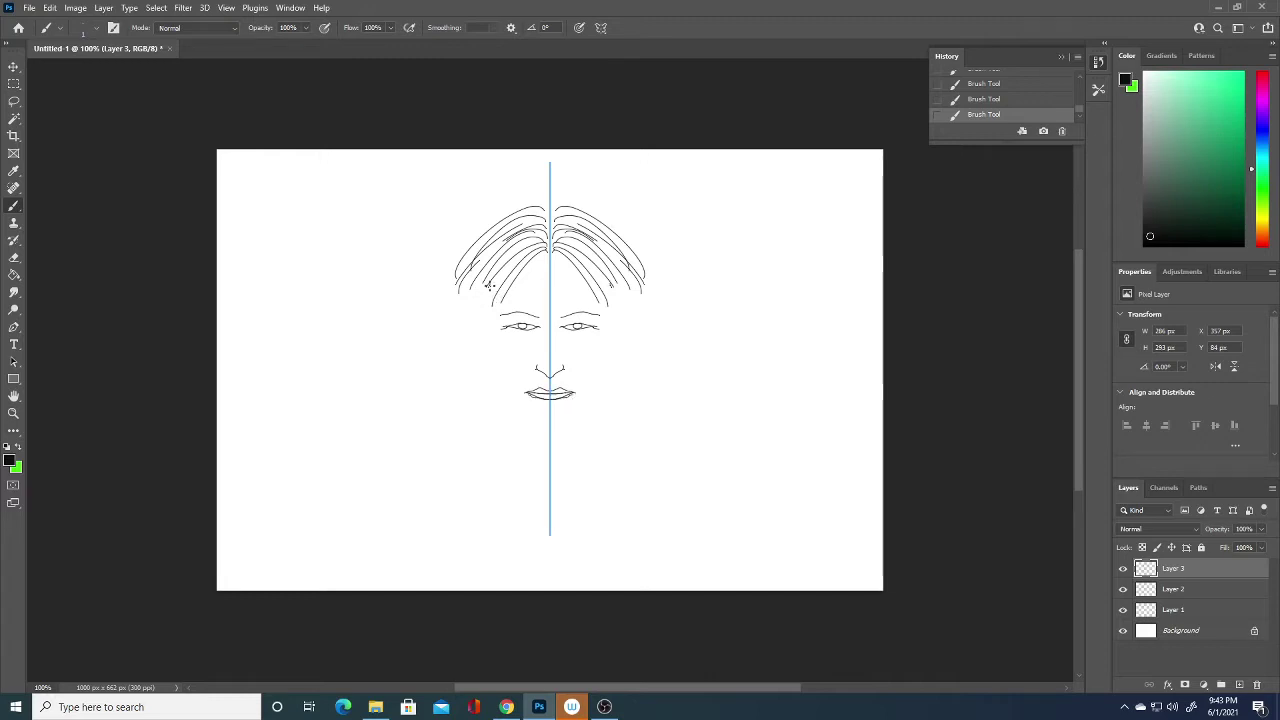
Step: Draw the face sides down to the chin and erase stray dots by the jaw
left_click_drag(490, 284, 494, 347)
left_click_drag(607, 284, 604, 347)
mouse_move(492, 338)
left_mouse_down()
mouse_move(500, 386)
mouse_move(548, 432)
left_mouse_up()
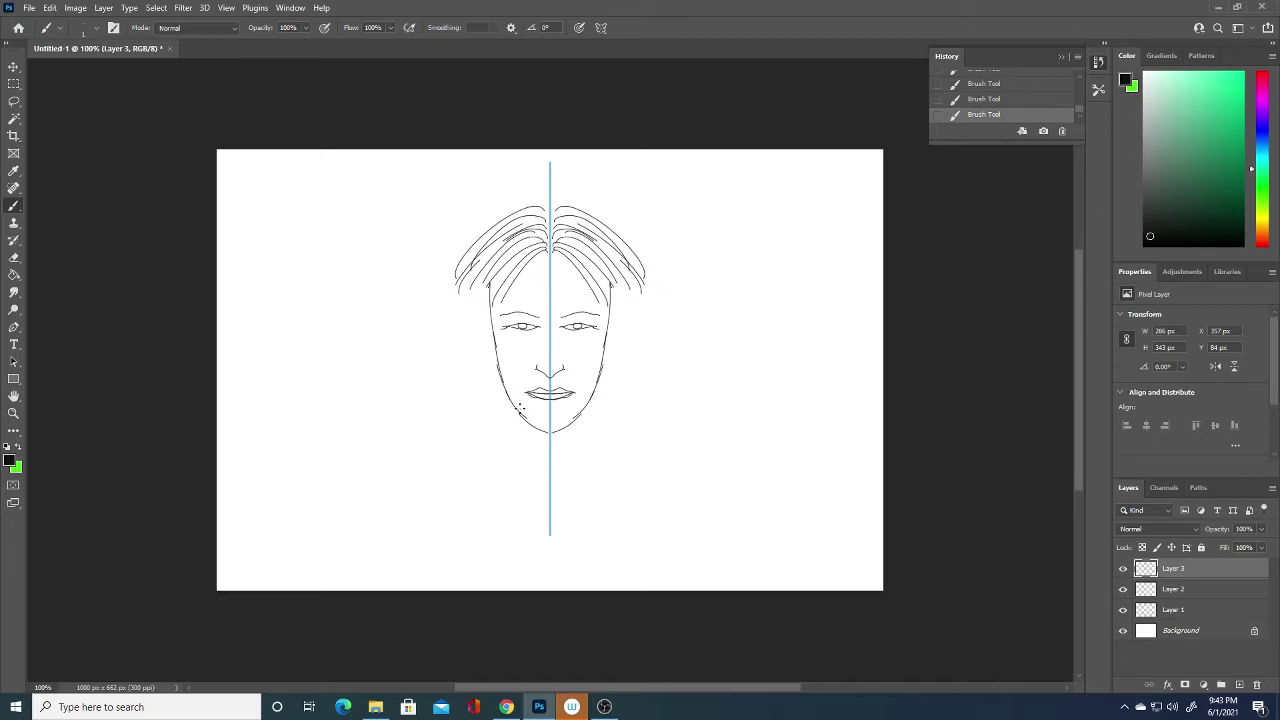
key("e")
left_click(505, 405)
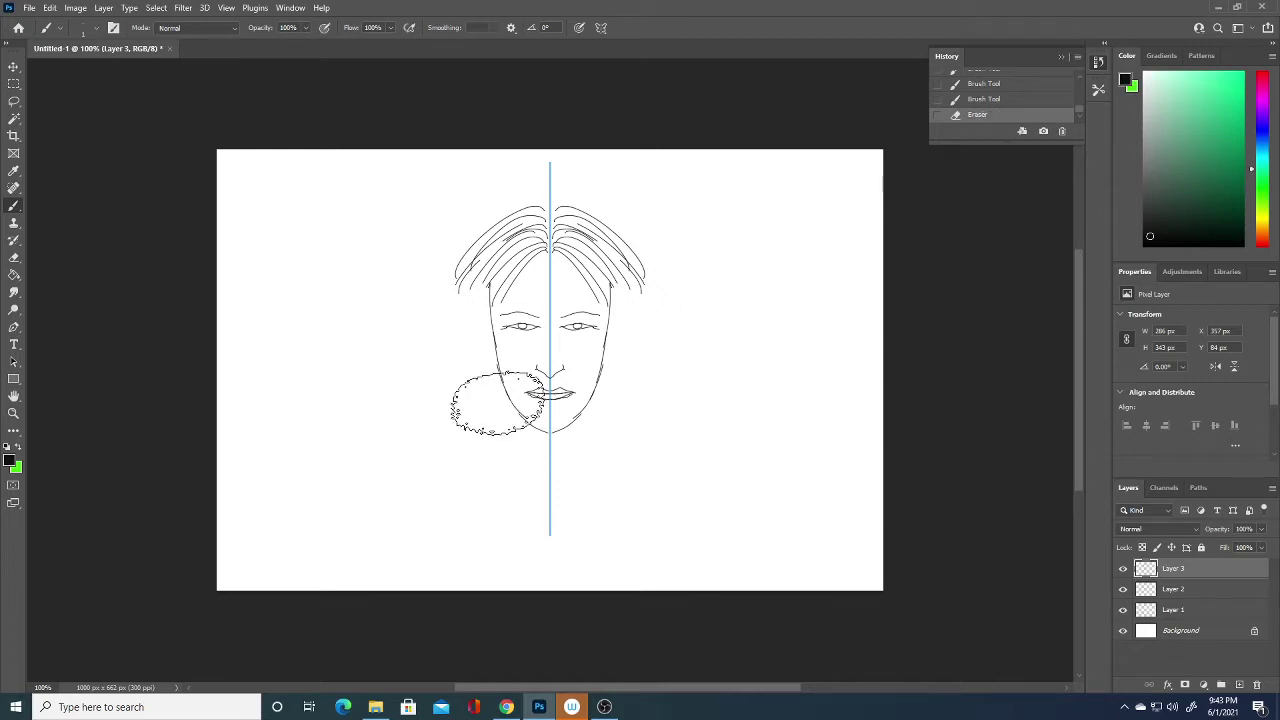
Step: Try a 23 px Hard Round brush to sketch a beard loop, then erase it
left_click(98, 34)
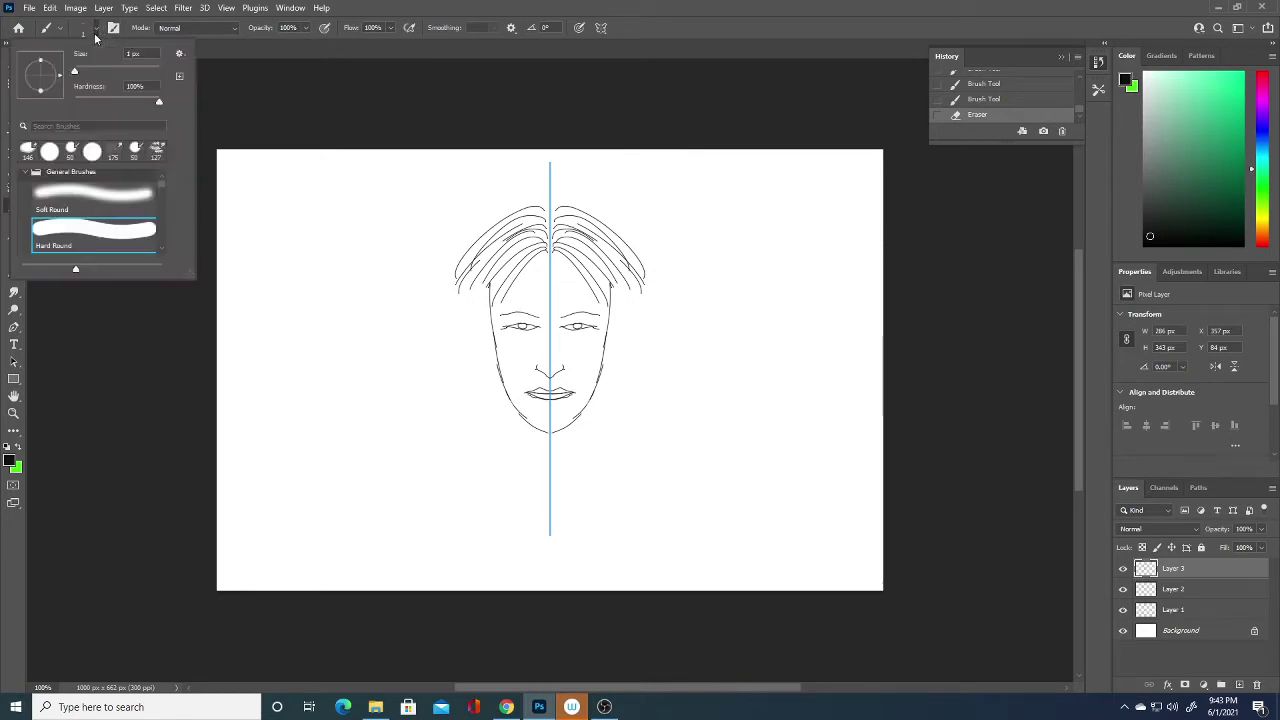
left_click_drag(77, 72, 84, 72)
left_click(248, 88)
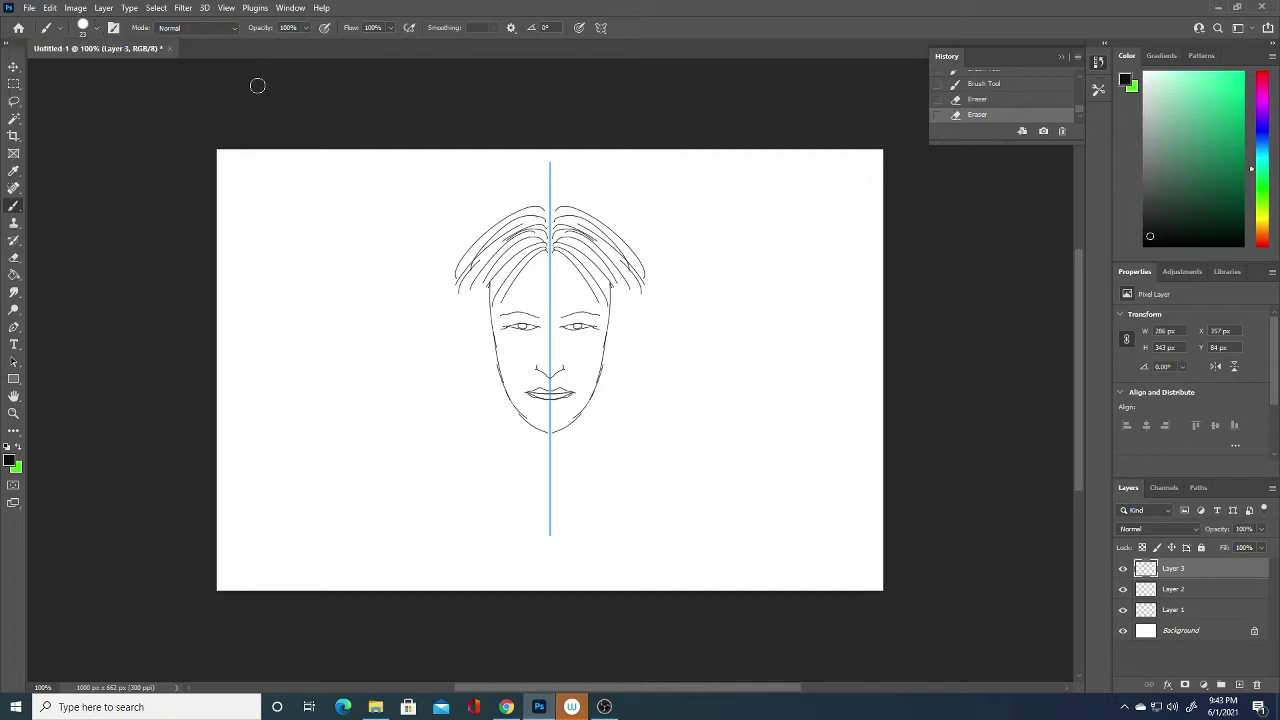
left_click(93, 44)
left_click(105, 234)
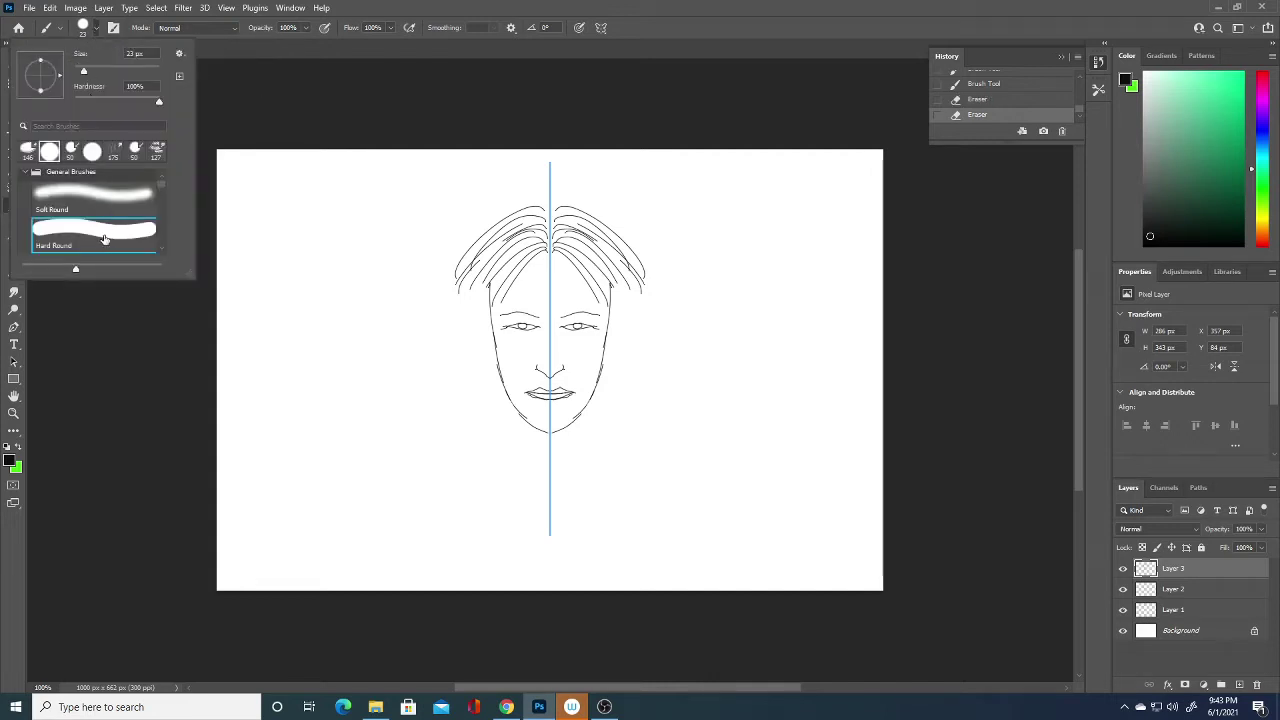
left_click(218, 92)
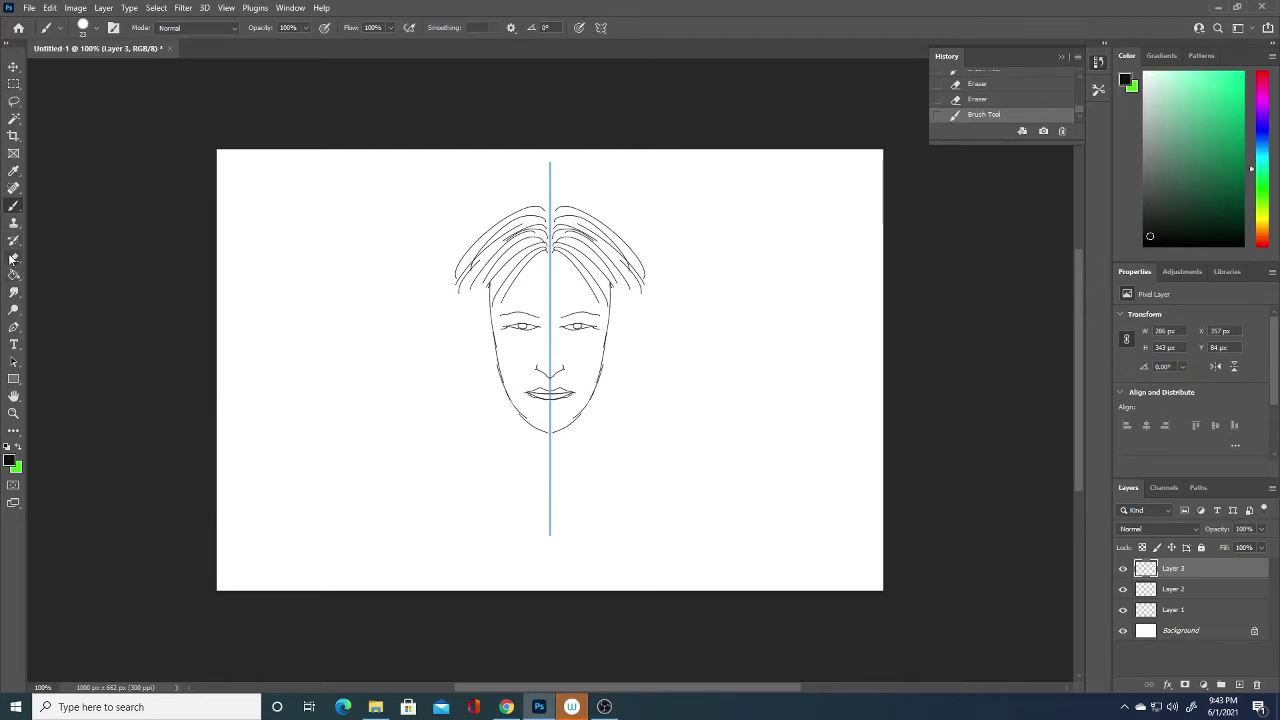
left_click(94, 30)
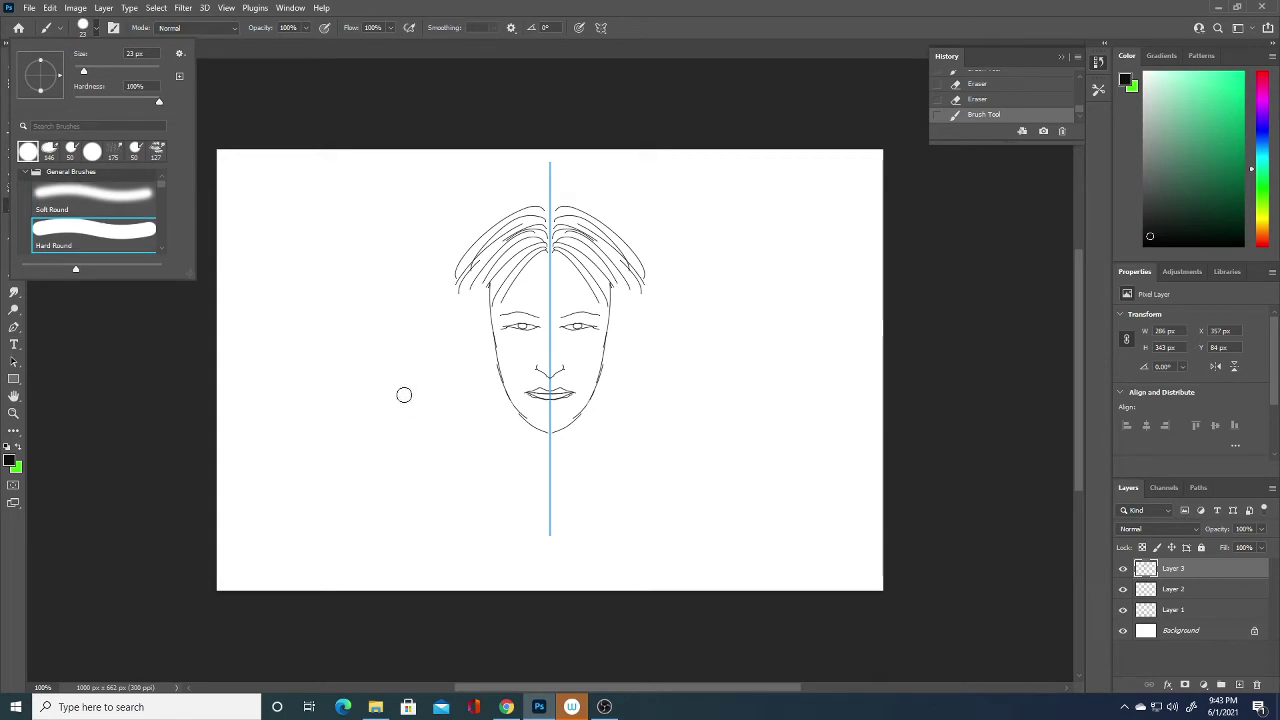
left_click_drag(404, 395, 540, 375)
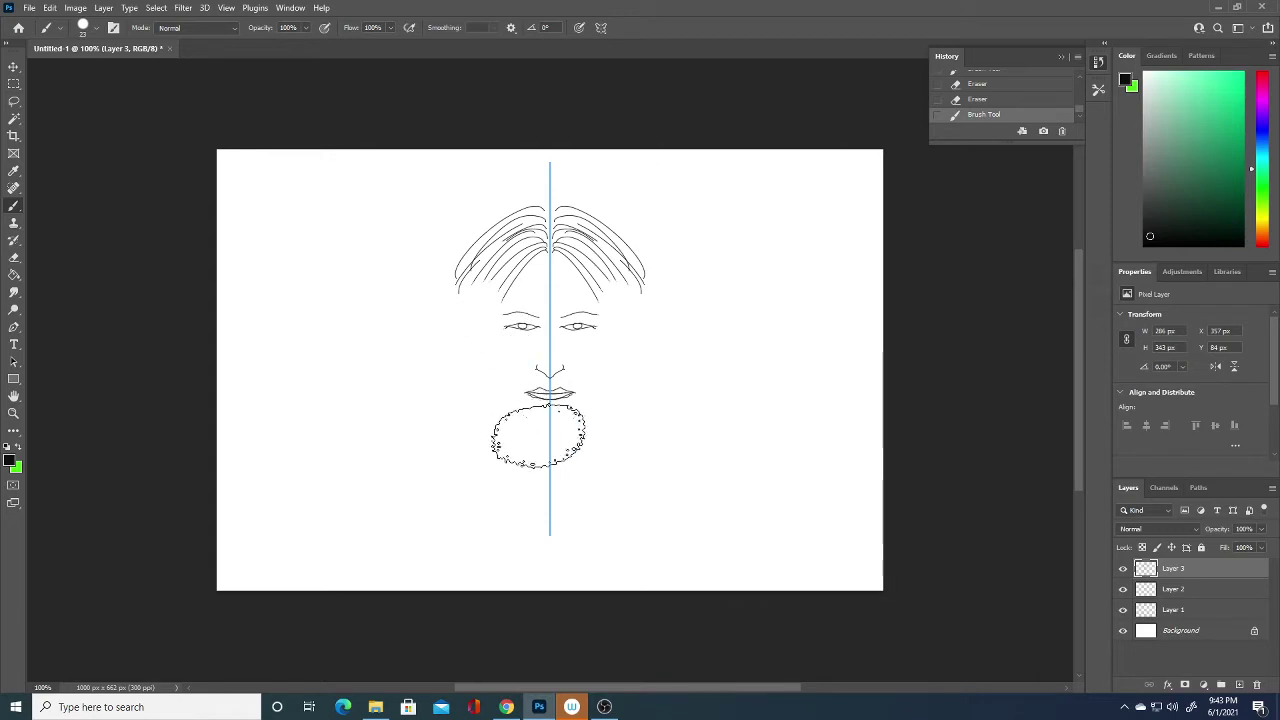
left_click(585, 416)
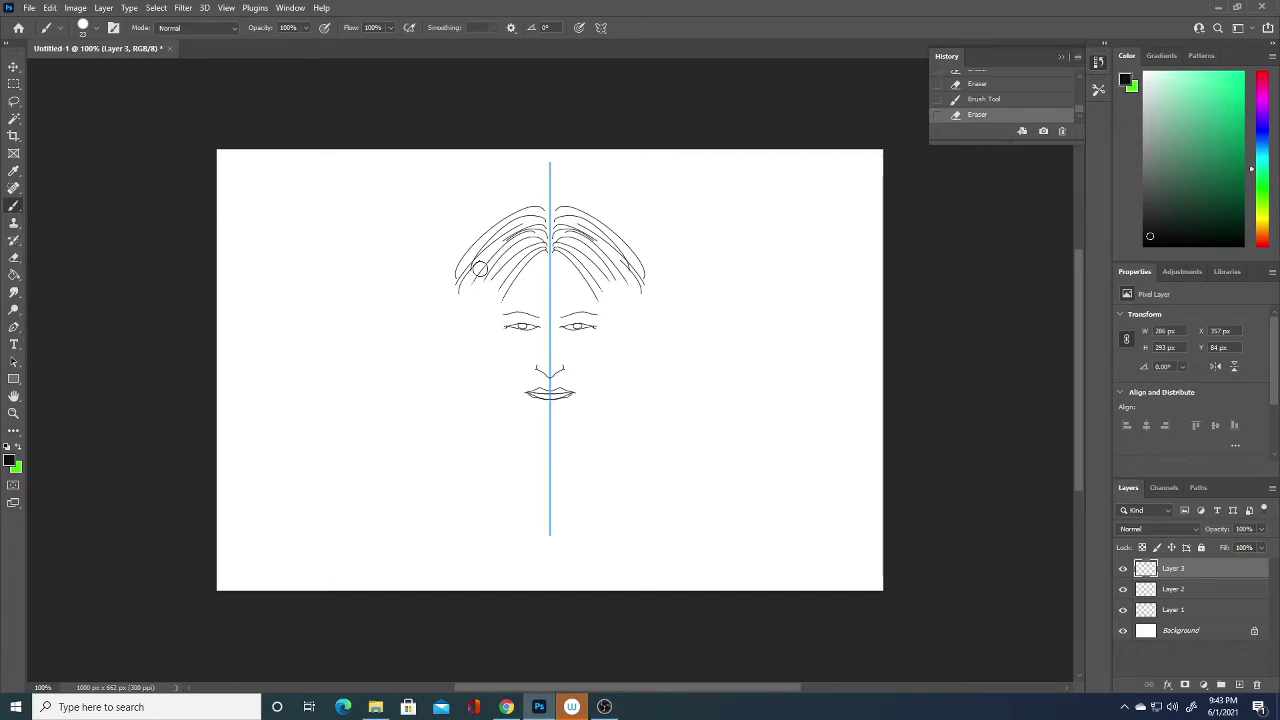
Step: Return the brush to 1 px and add mirrored hair strands and jaw-to-neck lines
left_click(96, 27)
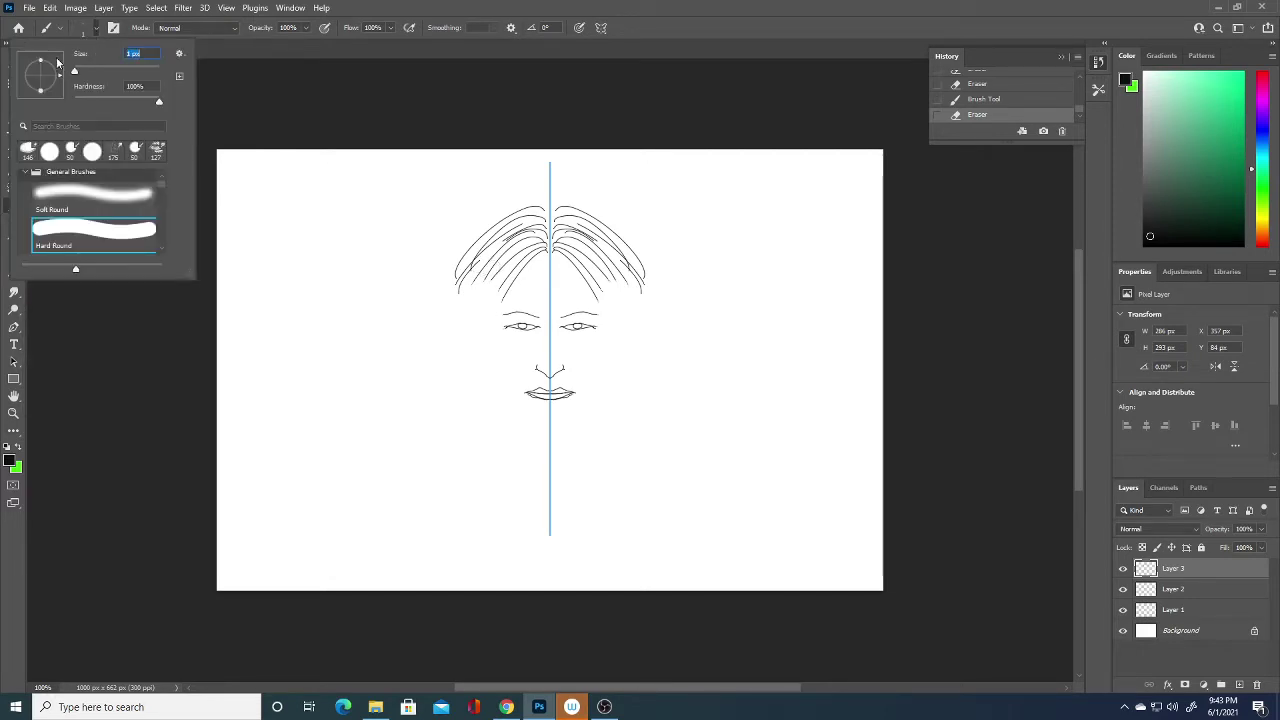
key("Return")
mouse_move(575, 232)
left_mouse_down()
mouse_move(569, 258)
mouse_move(612, 308)
mouse_move(610, 270)
mouse_move(608, 318)
left_mouse_up()
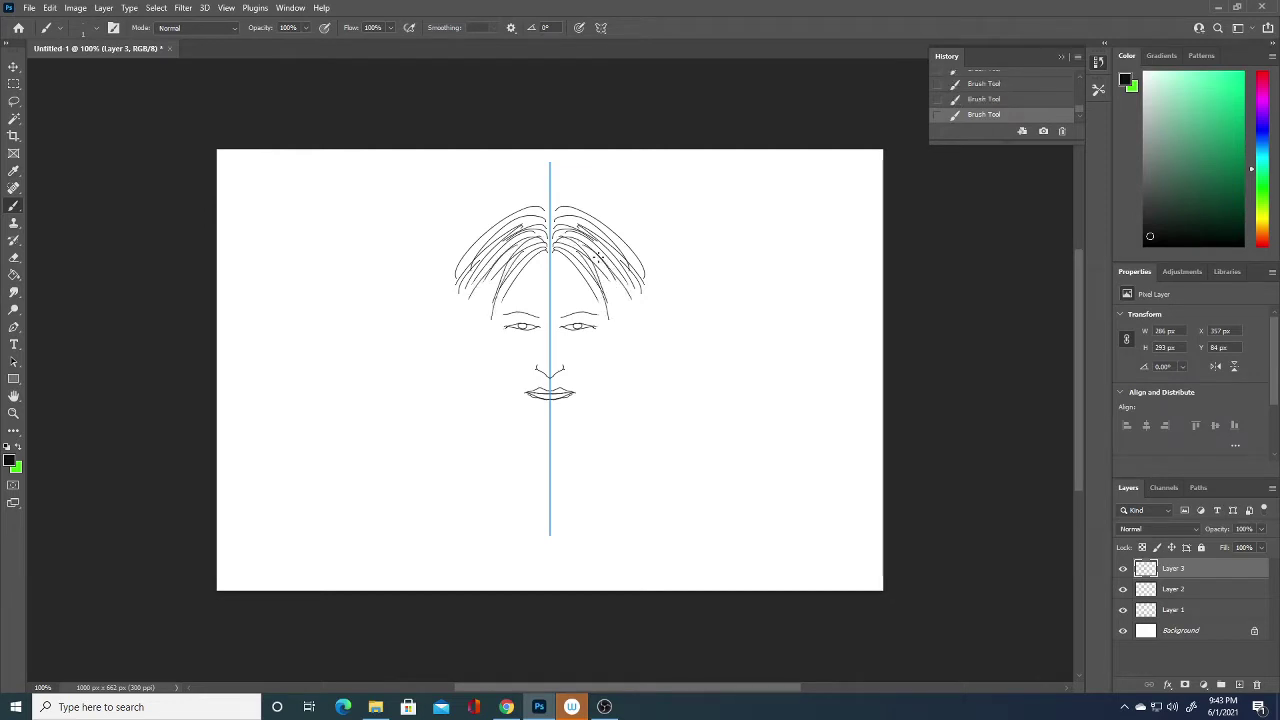
left_click_drag(598, 257, 620, 318)
mouse_move(508, 246)
left_mouse_down()
mouse_move(482, 308)
mouse_move(470, 290)
mouse_move(508, 400)
mouse_move(549, 430)
mouse_move(514, 430)
mouse_move(512, 452)
left_mouse_up()
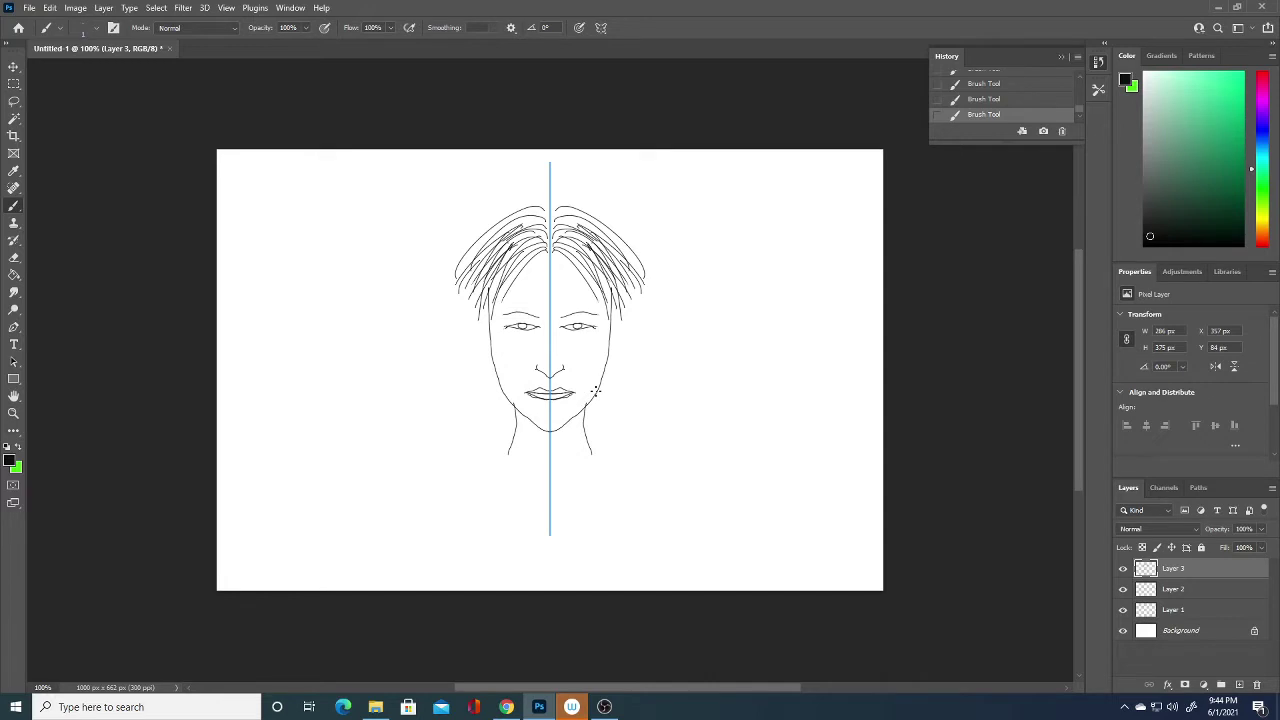
Step: Undo and redraw the mirrored neck lines until they curve outward at the bottom
key("ctrl+z")
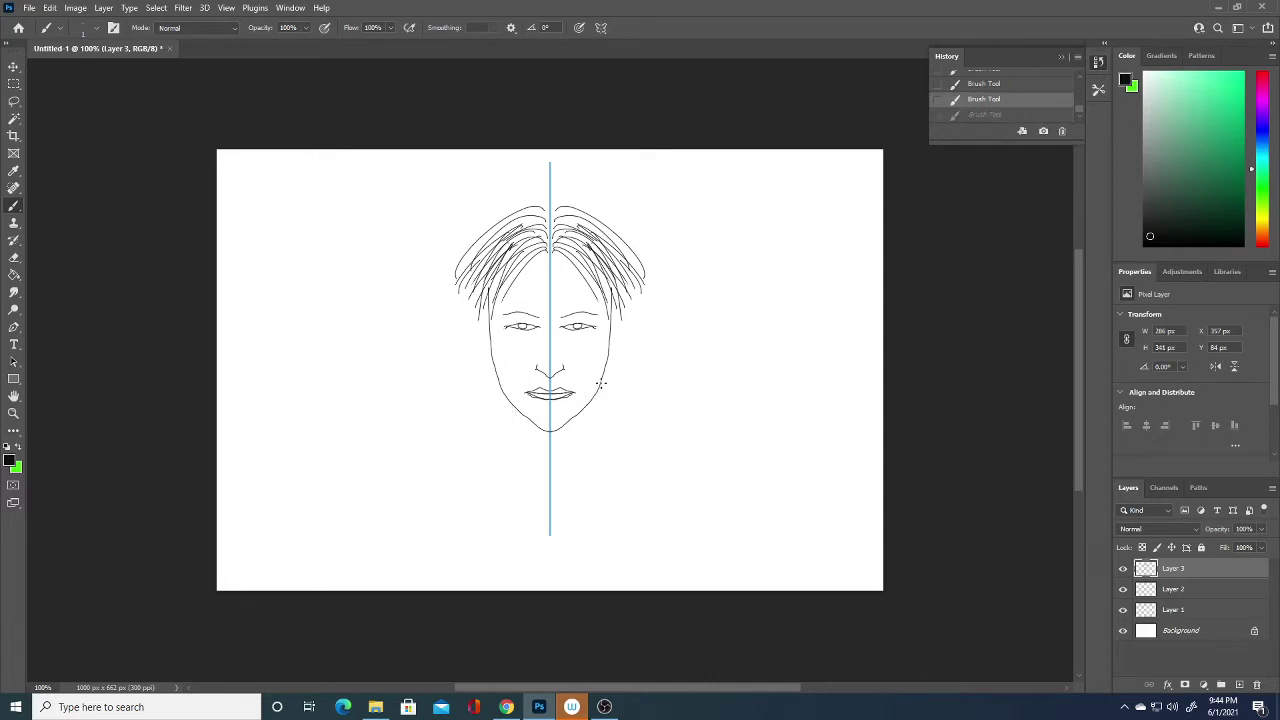
left_click_drag(604, 366, 612, 441)
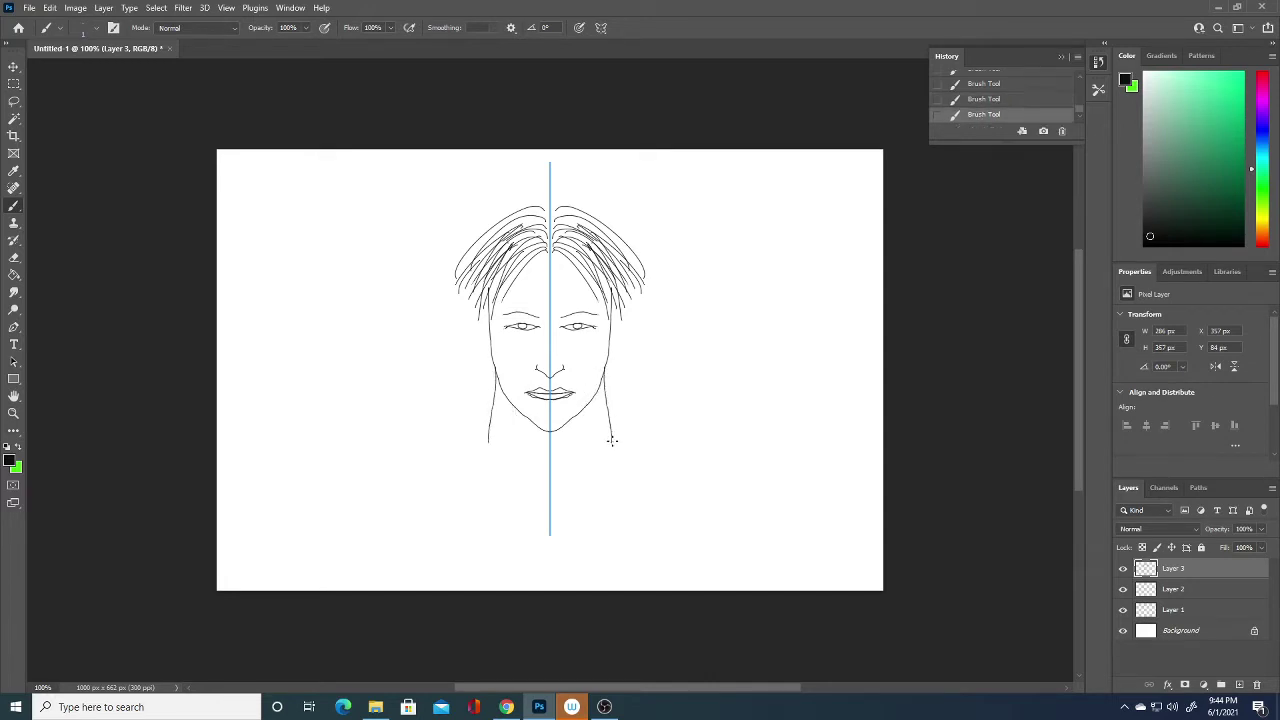
key("super")
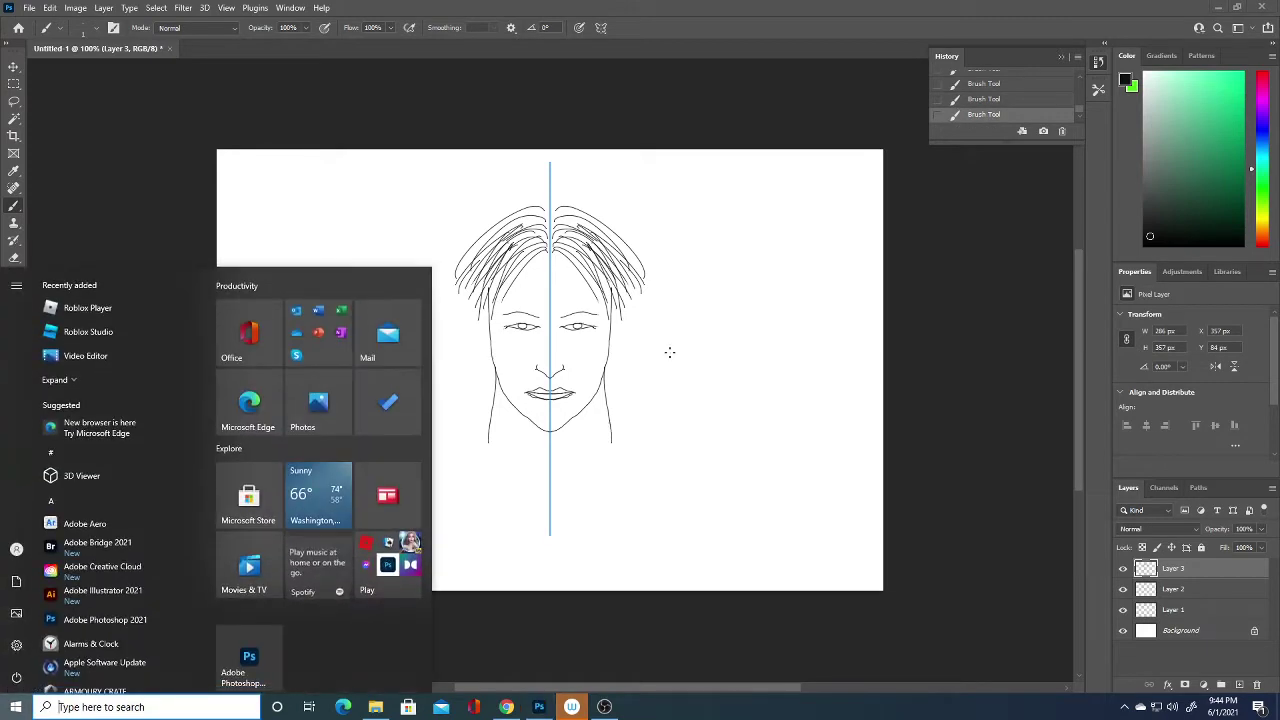
key("super")
key("ctrl+z")
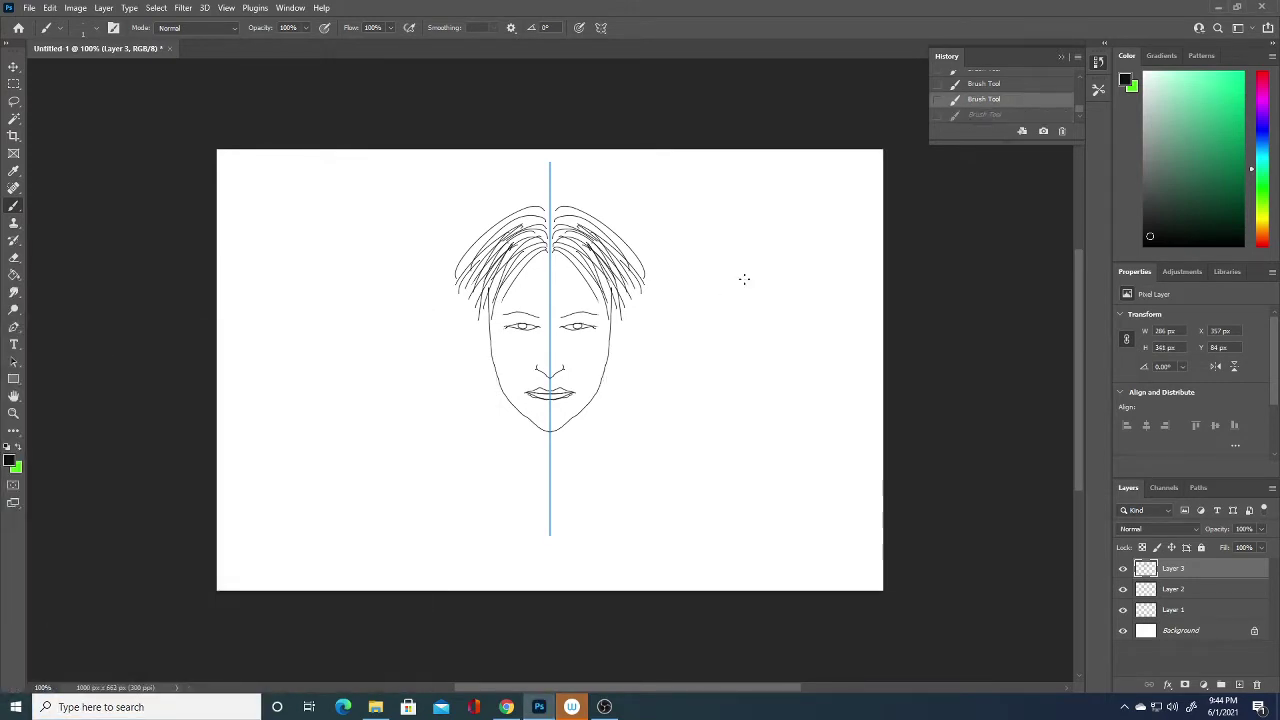
left_click_drag(499, 381, 489, 440)
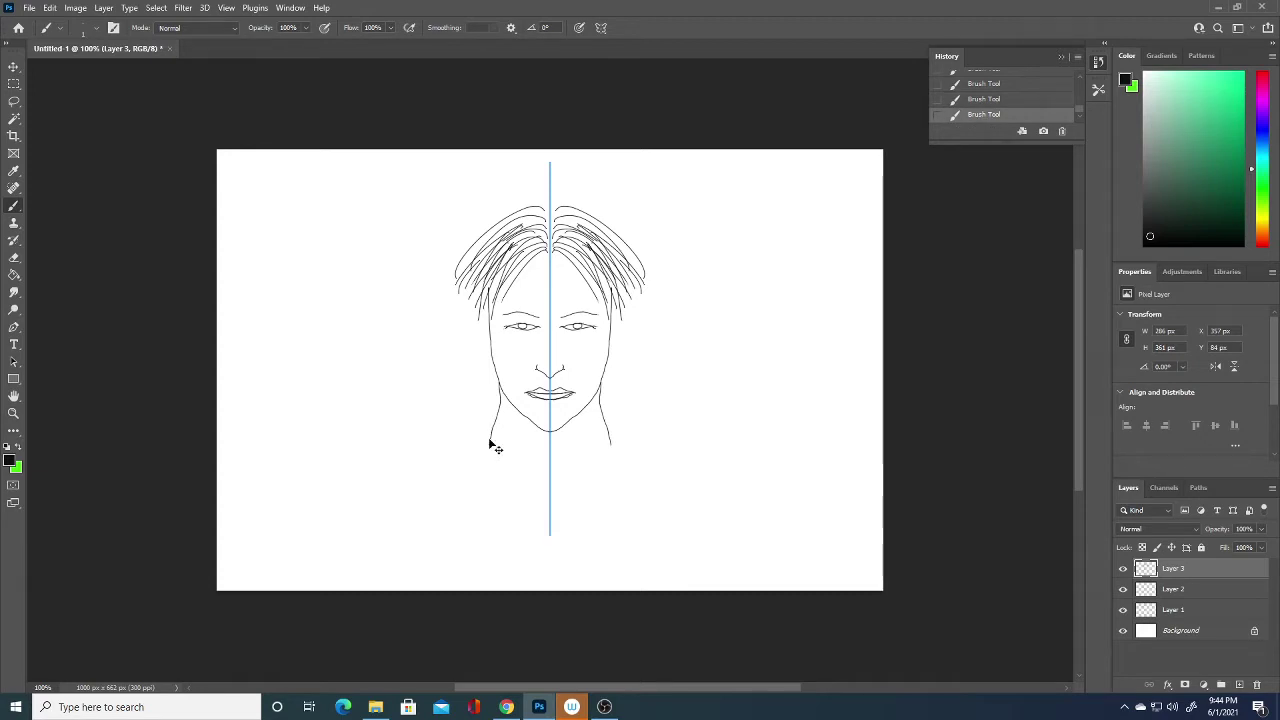
key("ctrl+z")
left_click_drag(600, 414, 614, 450)
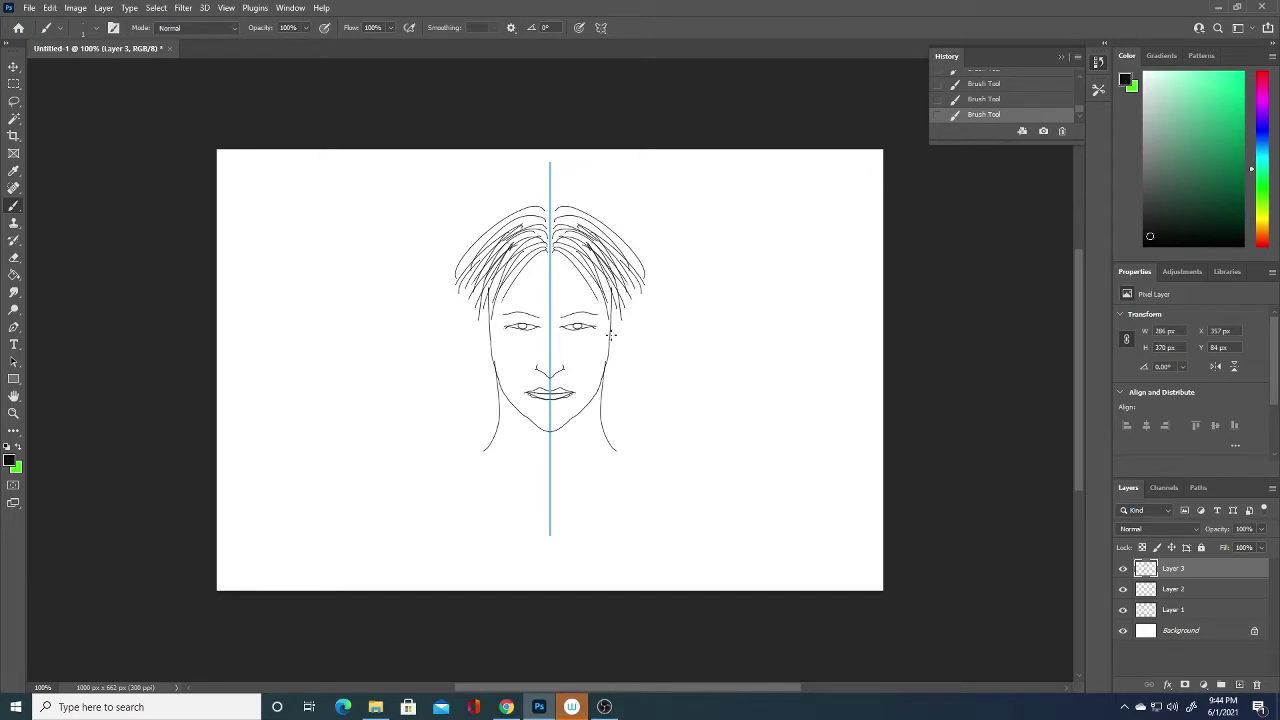
Step: Draw ear curves on both sides and add arcing strands to thicken the hair
left_click_drag(617, 329, 617, 348)
mouse_move(500, 236)
left_mouse_down()
mouse_move(470, 300)
mouse_move(458, 278)
left_mouse_up()
mouse_move(530, 208)
left_mouse_down()
mouse_move(466, 266)
mouse_move(500, 238)
mouse_move(498, 265)
mouse_move(482, 267)
mouse_move(546, 240)
mouse_move(468, 254)
mouse_move(474, 240)
mouse_move(590, 218)
mouse_move(624, 260)
left_mouse_up()
mouse_move(574, 218)
left_mouse_down()
mouse_move(616, 236)
mouse_move(628, 208)
left_mouse_up()
mouse_move(554, 228)
left_mouse_down()
mouse_move(628, 256)
mouse_move(622, 208)
left_mouse_up()
mouse_move(556, 212)
left_mouse_down()
mouse_move(616, 198)
mouse_move(630, 242)
mouse_move(618, 270)
mouse_move(638, 262)
mouse_move(626, 288)
left_mouse_up()
mouse_move(580, 234)
left_mouse_down()
mouse_move(630, 292)
mouse_move(598, 288)
mouse_move(580, 268)
left_mouse_up()
left_click_drag(582, 270, 602, 302)
mouse_move(576, 236)
left_mouse_down()
mouse_move(620, 276)
mouse_move(622, 290)
mouse_move(608, 286)
mouse_move(598, 262)
mouse_move(626, 308)
left_mouse_up()
left_click_drag(576, 268, 622, 286)
mouse_move(572, 232)
left_mouse_down()
mouse_move(602, 252)
mouse_move(580, 228)
mouse_move(616, 212)
mouse_move(588, 214)
mouse_move(636, 254)
left_mouse_up()
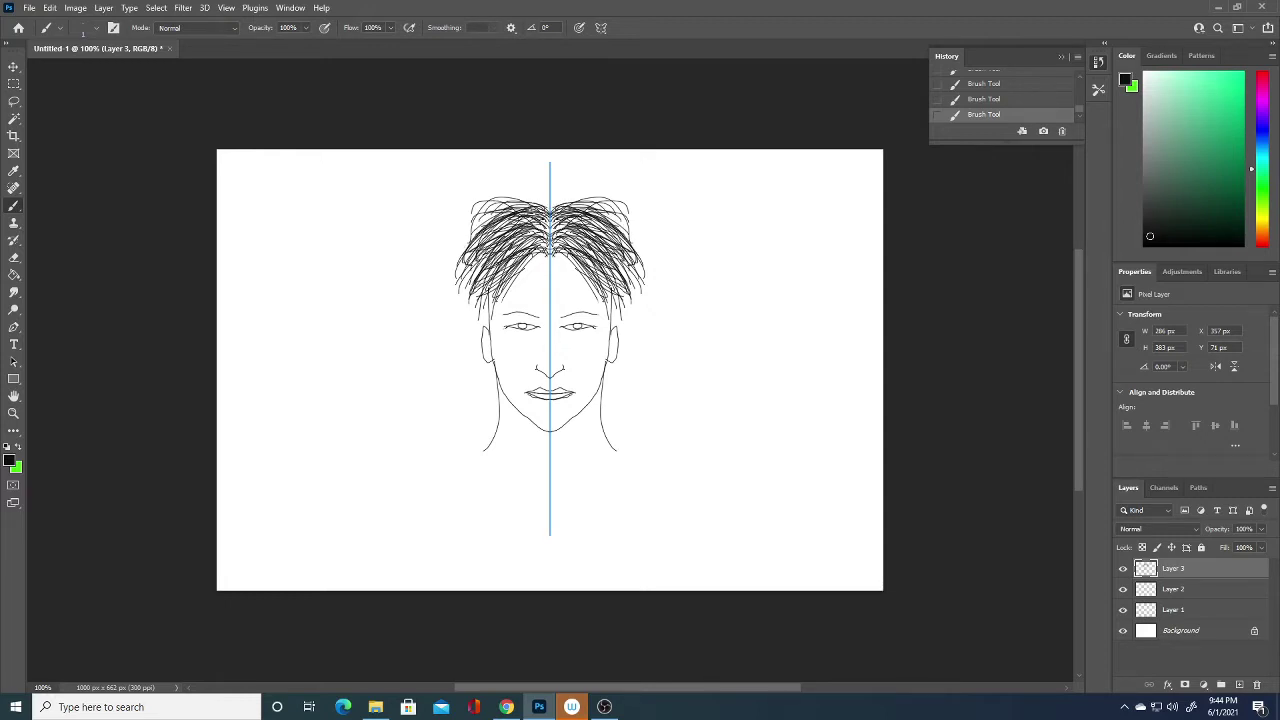
Step: Add strands across the crown and sides, darkening the outer edges, temples and parting
left_click_drag(560, 198, 620, 216)
mouse_move(572, 226)
left_mouse_down()
mouse_move(628, 262)
mouse_move(604, 270)
mouse_move(628, 286)
mouse_move(612, 318)
left_mouse_up()
mouse_move(626, 274)
left_mouse_down()
mouse_move(606, 306)
mouse_move(612, 288)
left_mouse_up()
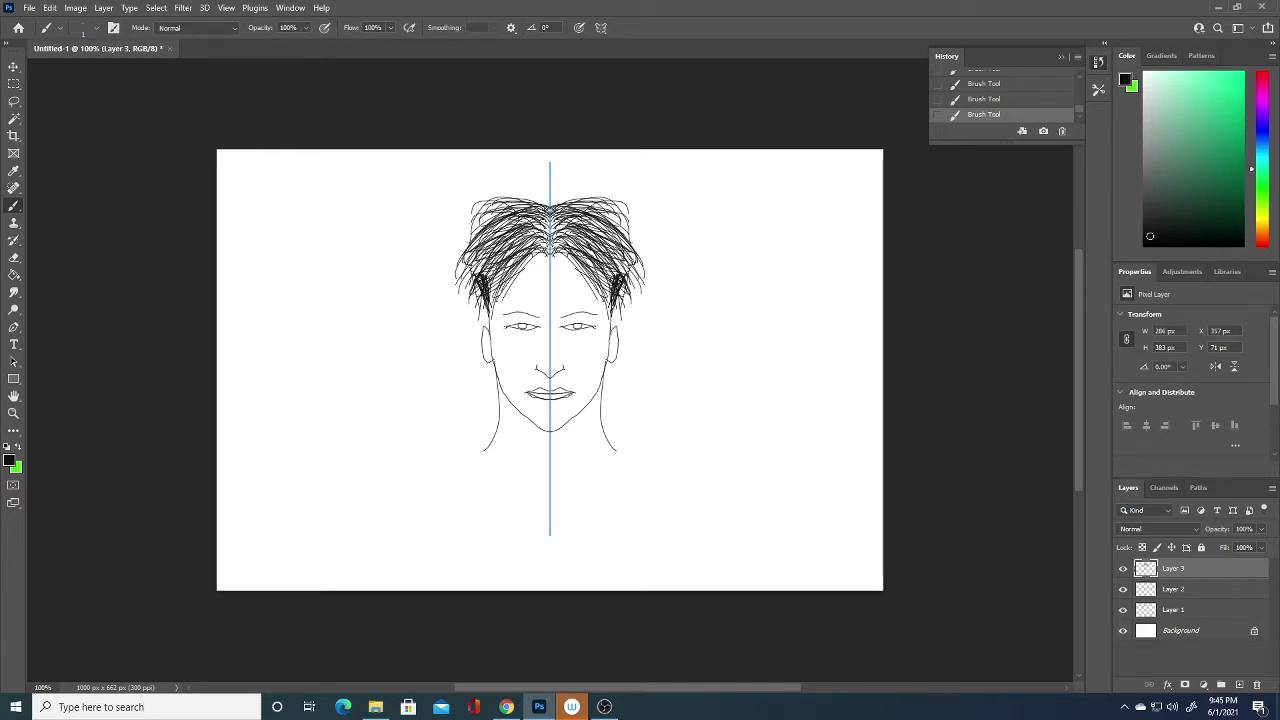
left_click_drag(494, 284, 490, 308)
left_click_drag(508, 222, 486, 238)
left_click_drag(634, 240, 618, 266)
left_click_drag(646, 214, 608, 248)
mouse_move(584, 200)
left_mouse_down()
mouse_move(636, 246)
mouse_move(632, 264)
mouse_move(616, 286)
mouse_move(566, 262)
mouse_move(558, 290)
left_mouse_up()
mouse_move(612, 322)
left_mouse_down()
mouse_move(550, 252)
mouse_move(536, 260)
mouse_move(580, 232)
mouse_move(560, 244)
left_mouse_up()
mouse_move(560, 218)
left_mouse_down()
mouse_move(572, 236)
mouse_move(552, 214)
mouse_move(572, 202)
left_mouse_up()
left_click_drag(548, 212, 586, 194)
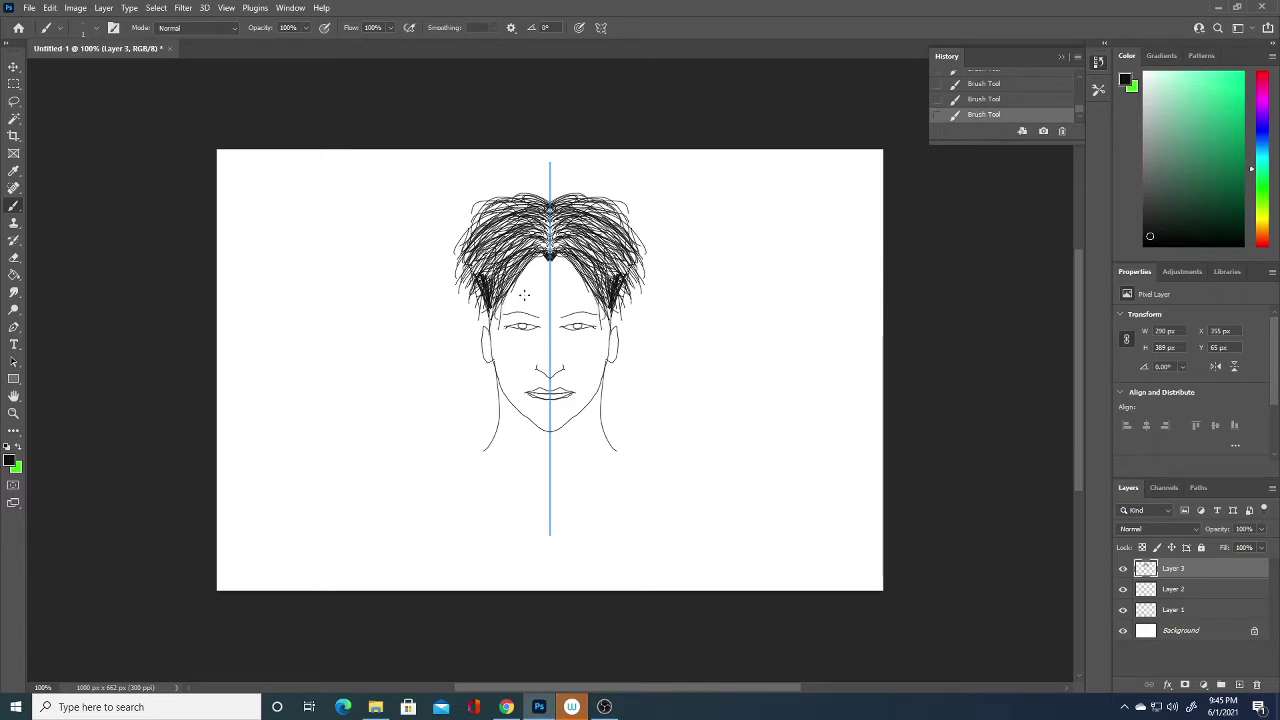
Step: Set the brush to 3 px, thicken the eyebrows and extend the jaw line downward
left_click(96, 28)
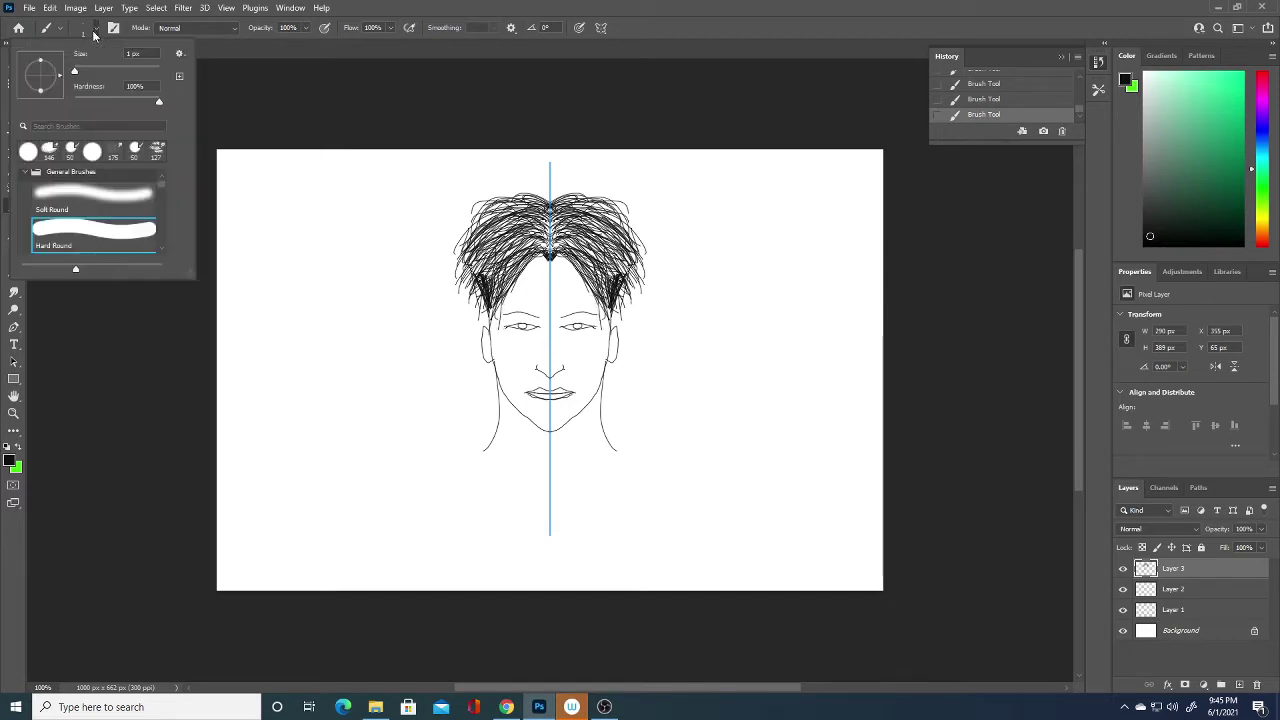
left_click_drag(75, 72, 78, 74)
left_click_drag(78, 74, 75, 72)
left_click(504, 316)
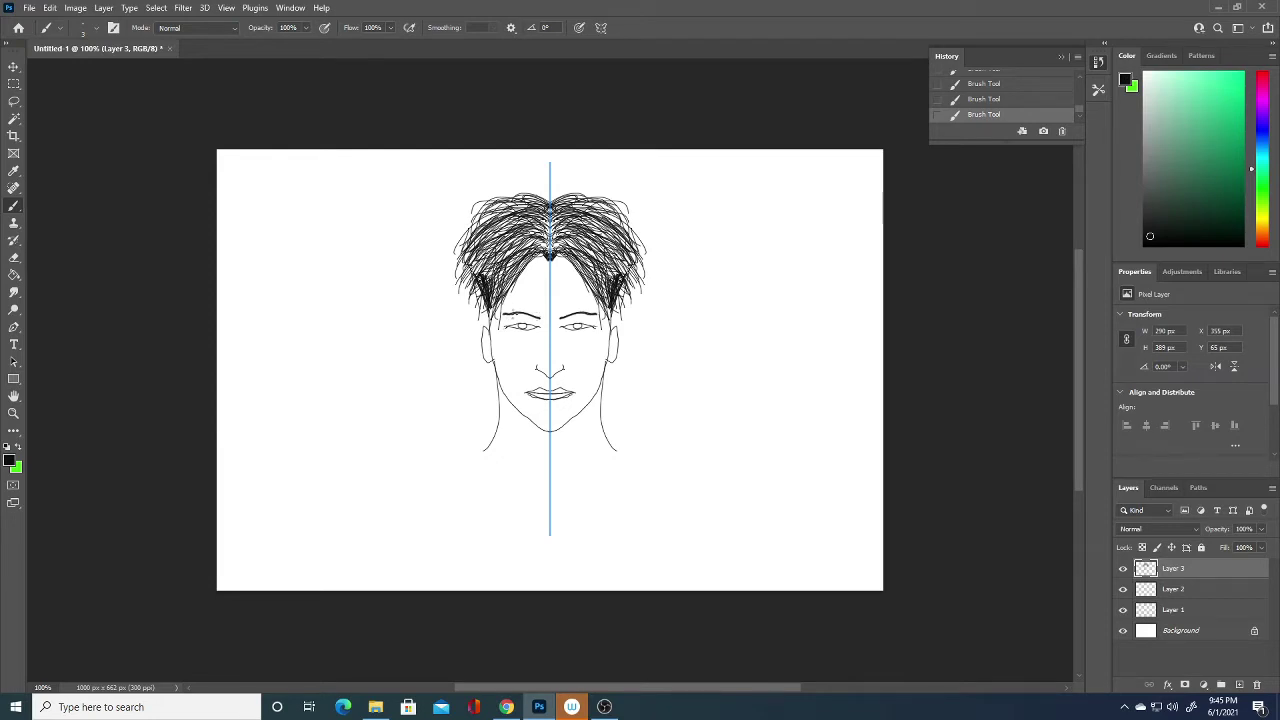
left_click_drag(519, 310, 517, 311)
left_click_drag(610, 442, 617, 455)
Step: Add a small stroke beside the nose and extend the neck into short shoulder lines
key("ctrl+z")
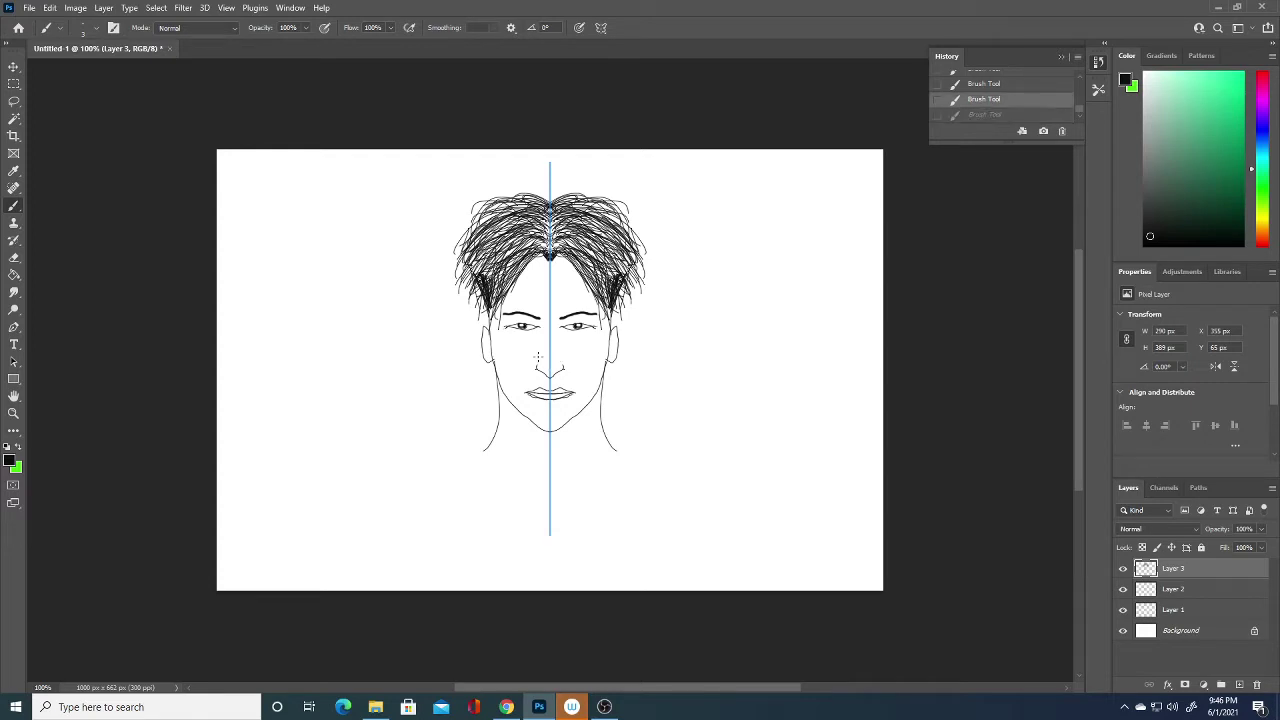
left_click(96, 28)
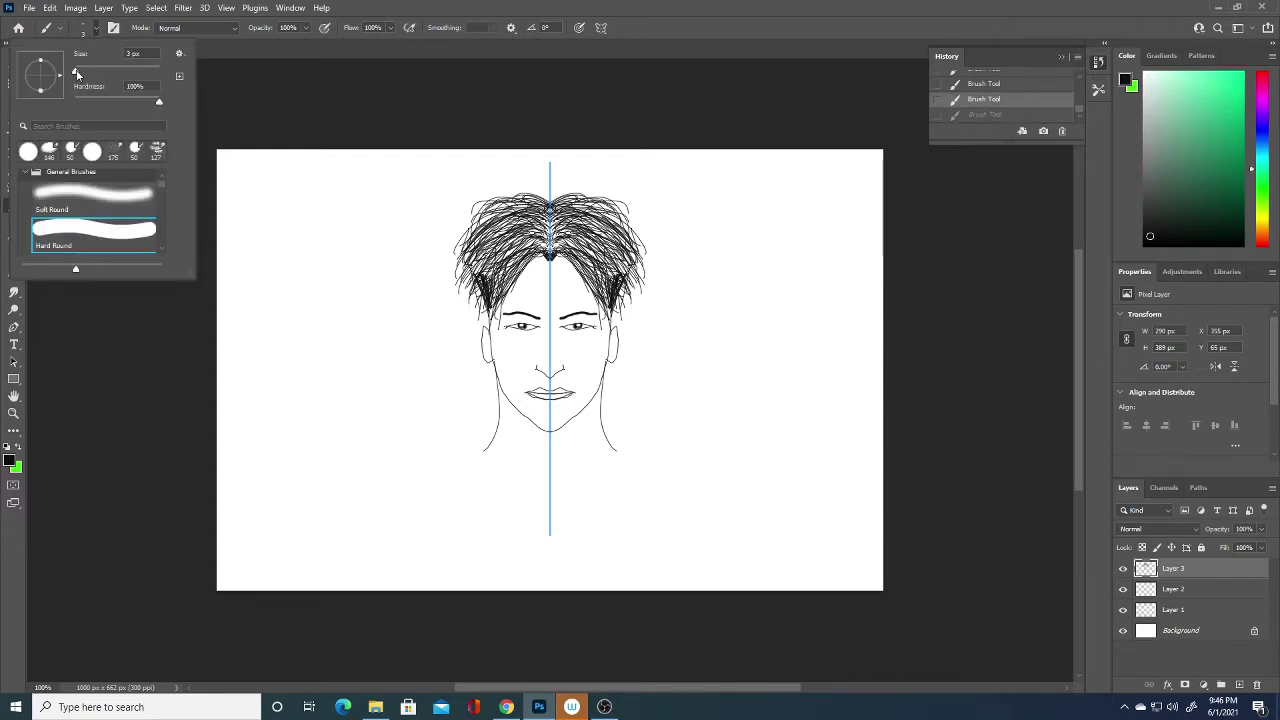
left_click(490, 105)
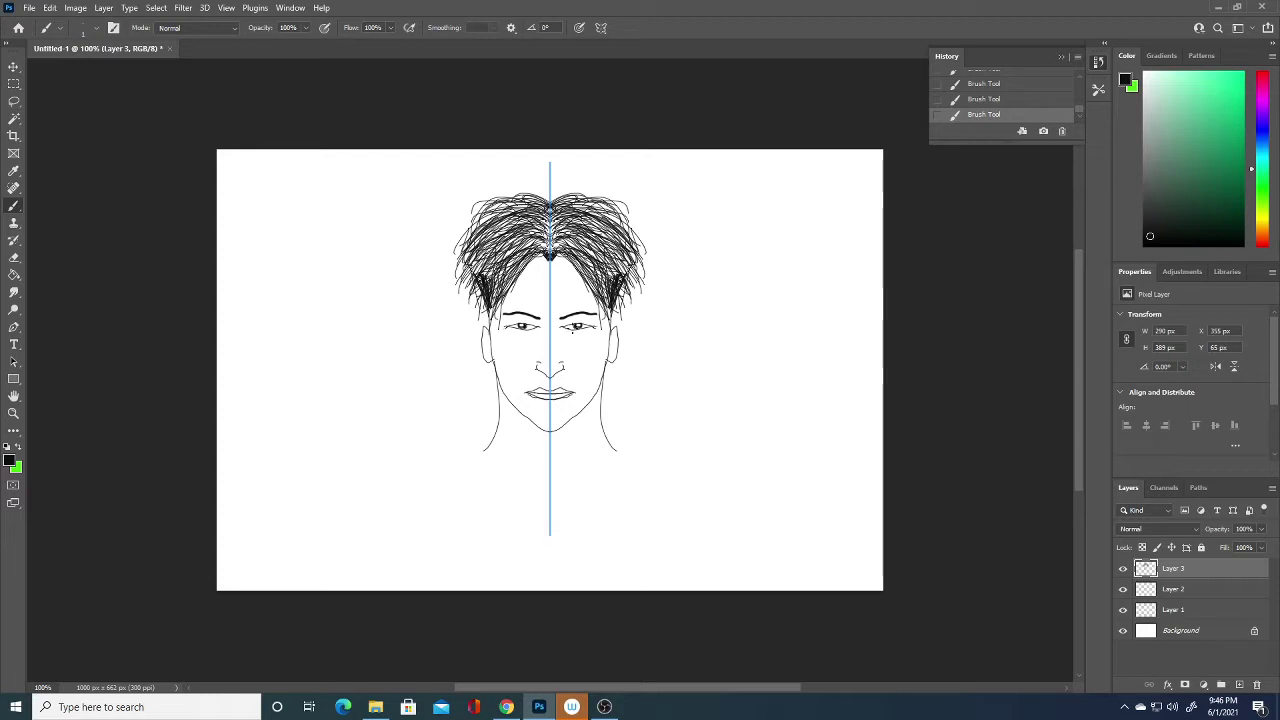
left_click_drag(574, 331, 584, 340)
key("ctrl+z")
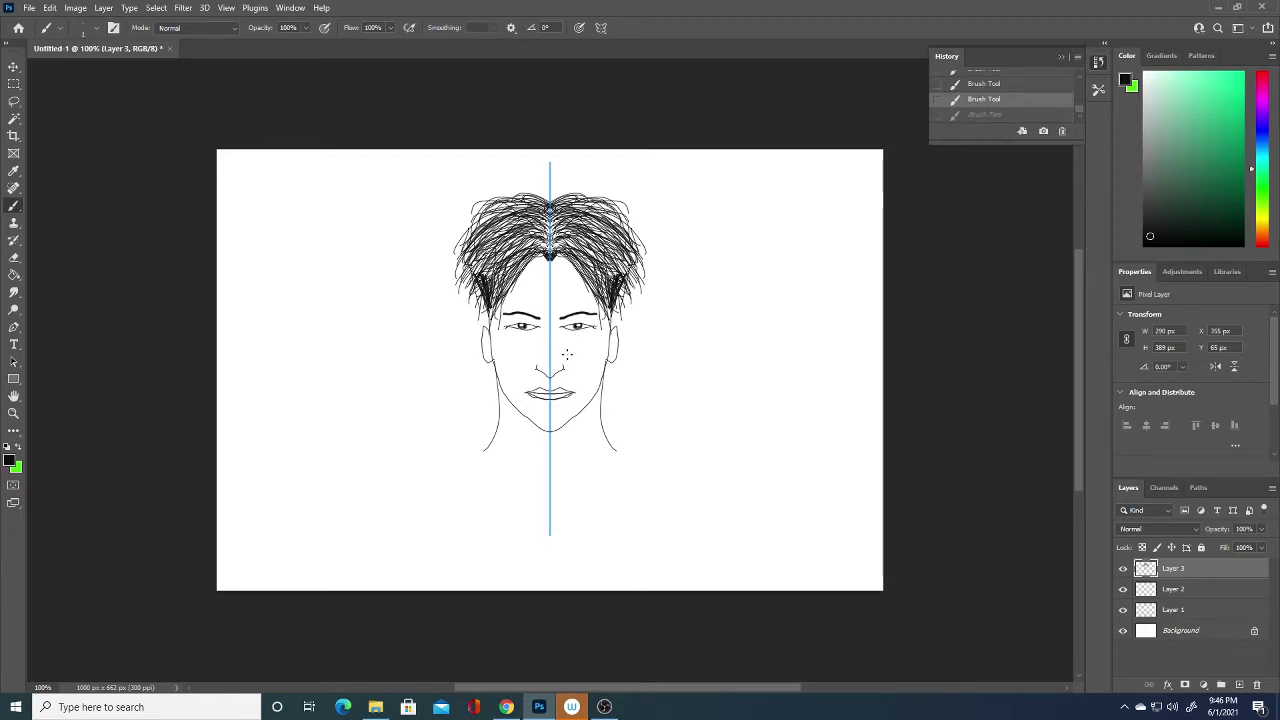
left_click_drag(564, 362, 549, 370)
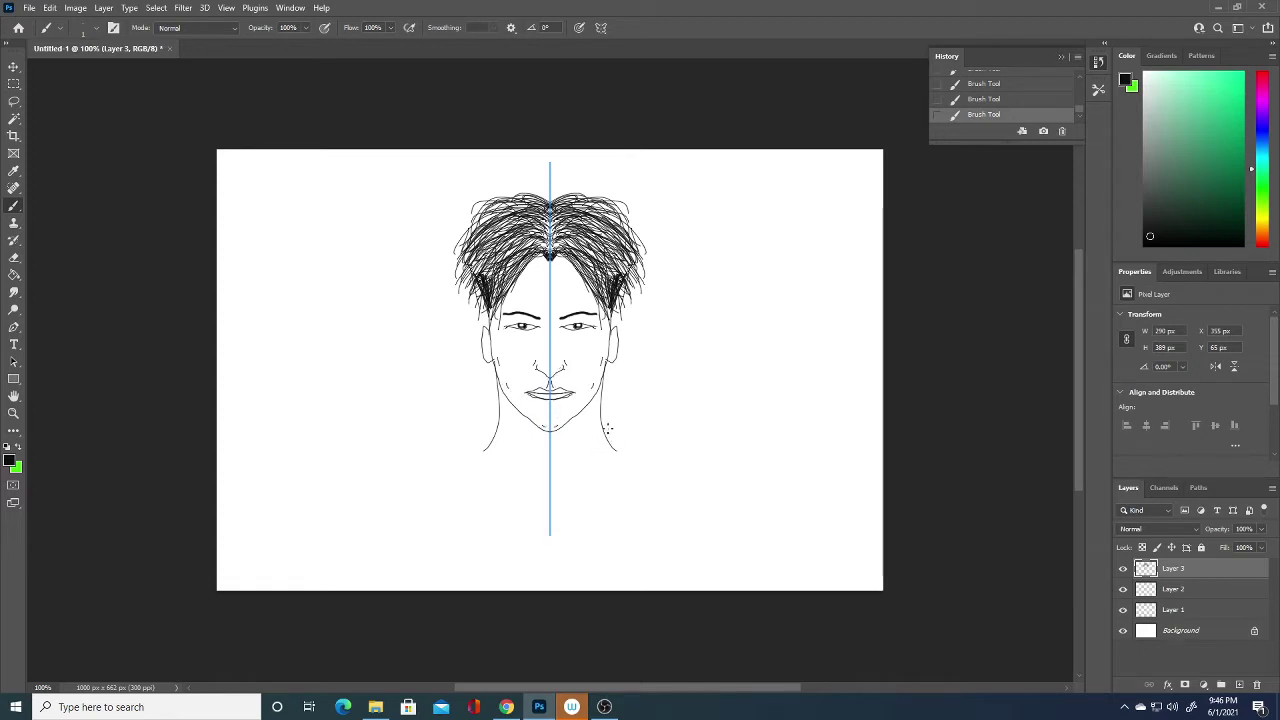
left_click_drag(606, 424, 636, 476)
mouse_move(600, 425)
left_mouse_down()
mouse_move(631, 425)
mouse_move(640, 448)
mouse_move(657, 504)
mouse_move(637, 545)
left_mouse_up()
Step: Draw the mirrored torso sides, inner and outer arm lines, and outward-curving shoulders
mouse_move(484, 442)
left_mouse_down()
mouse_move(478, 464)
mouse_move(510, 496)
mouse_move(561, 502)
left_mouse_up()
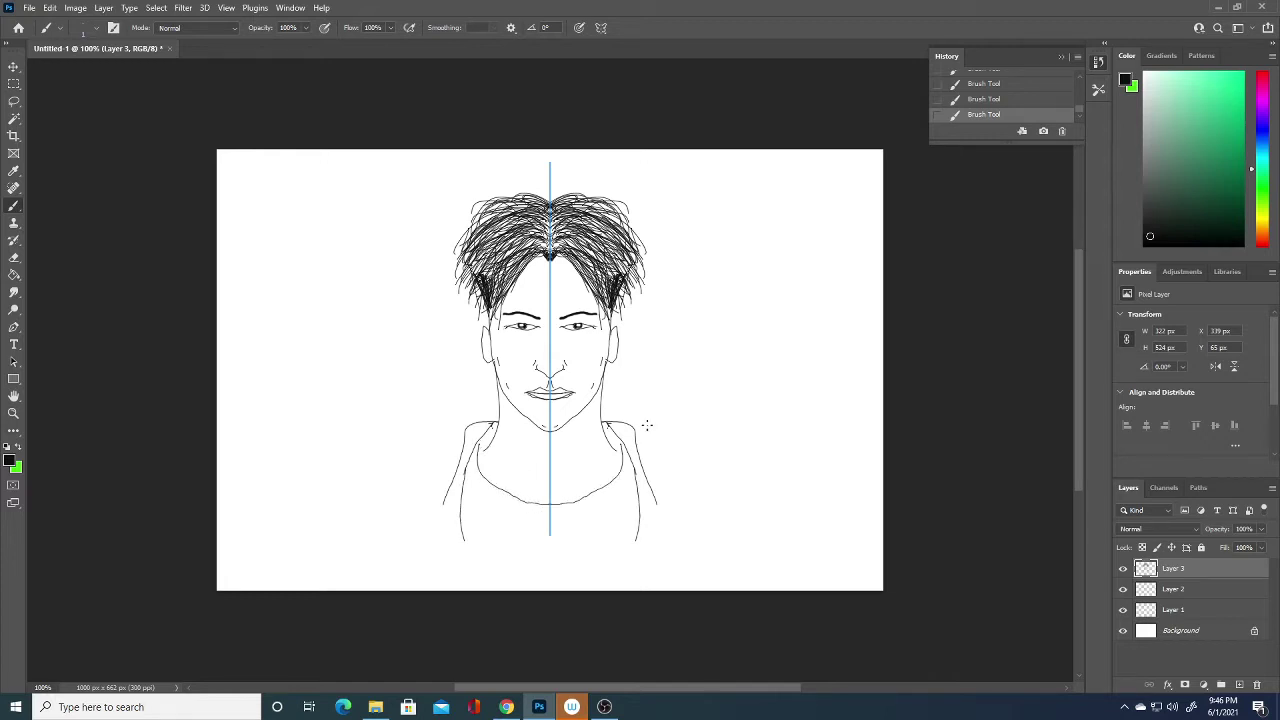
left_click_drag(657, 504, 647, 590)
left_click_drag(638, 546, 625, 585)
mouse_move(632, 427)
left_mouse_down()
mouse_move(720, 462)
mouse_move(752, 606)
left_mouse_up()
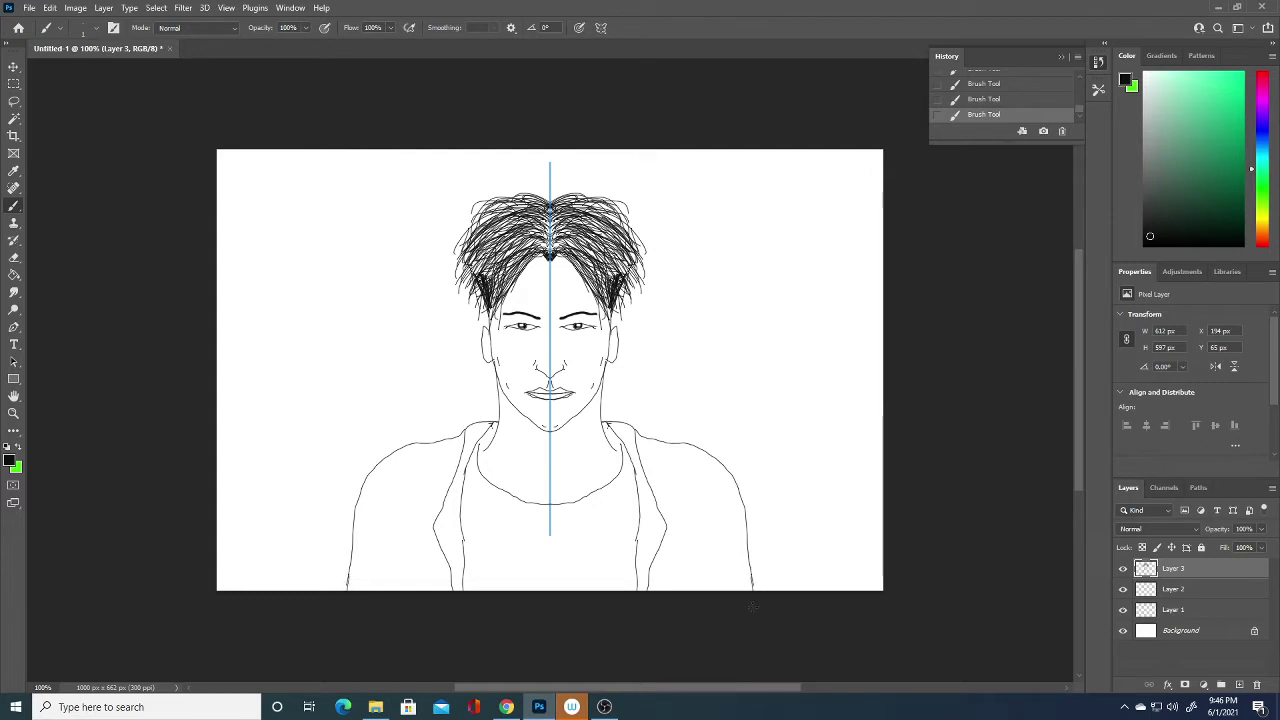
Step: Add sideburns and extra short hair strands at the temples, forehead and sides
left_click_drag(490, 290, 496, 334)
mouse_move(506, 254)
left_mouse_down()
mouse_move(516, 284)
mouse_move(574, 192)
mouse_move(582, 228)
left_mouse_up()
left_click_drag(498, 230, 518, 246)
mouse_move(512, 236)
left_mouse_down()
mouse_move(538, 230)
mouse_move(514, 264)
mouse_move(492, 352)
left_mouse_up()
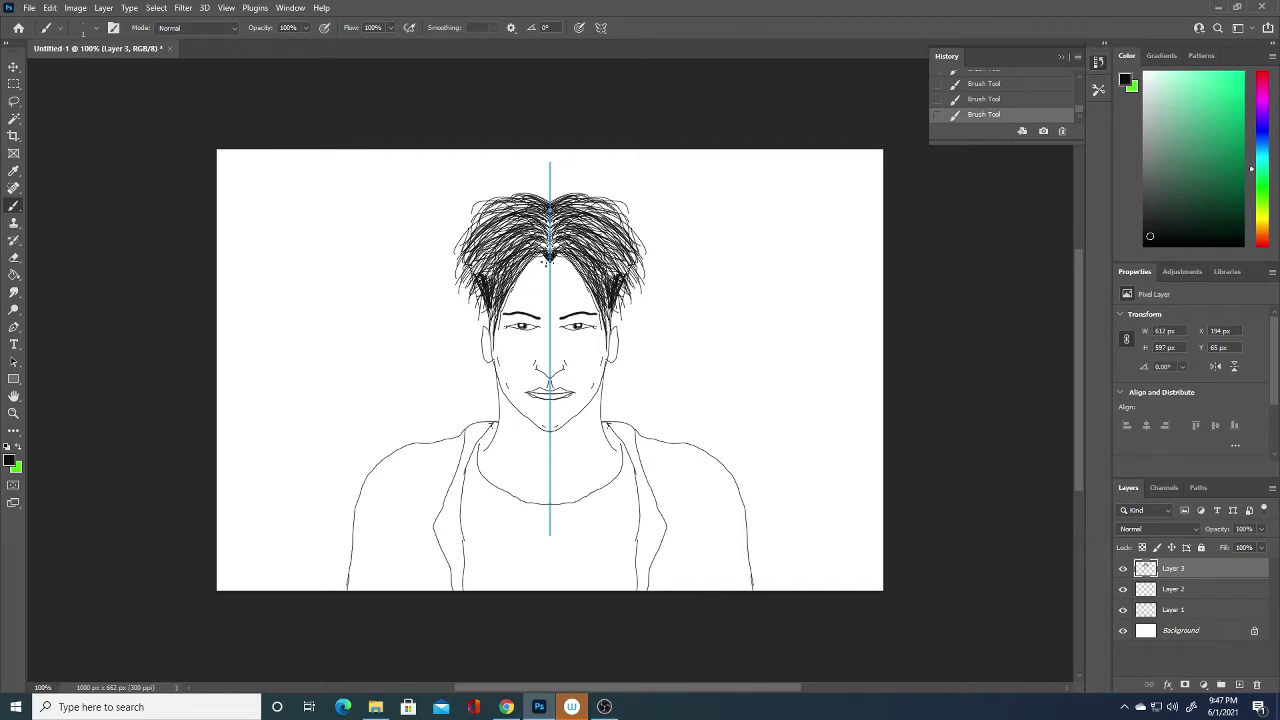
mouse_move(545, 267)
left_mouse_down()
mouse_move(550, 210)
mouse_move(548, 236)
mouse_move(490, 220)
mouse_move(536, 224)
mouse_move(488, 250)
left_mouse_up()
left_click_drag(612, 272, 598, 260)
left_click_drag(600, 320, 596, 294)
mouse_move(606, 342)
left_mouse_down()
mouse_move(598, 306)
mouse_move(596, 320)
left_mouse_up()
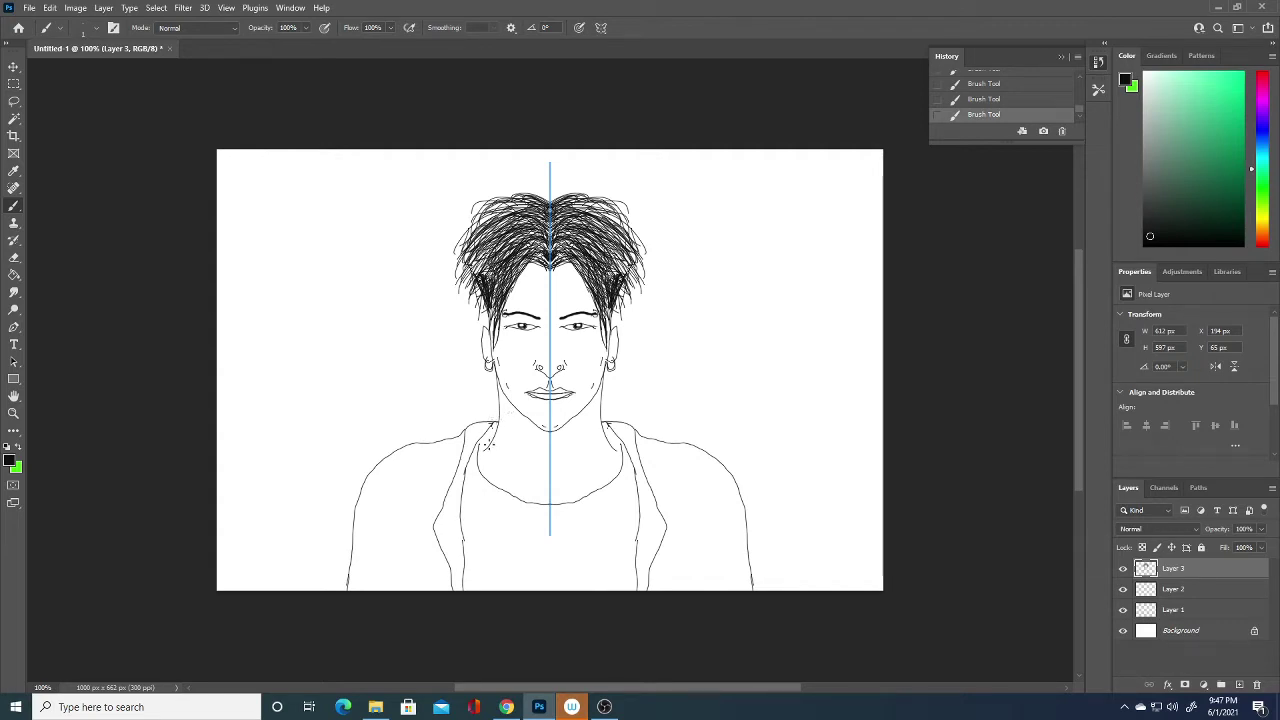
Step: Hatch the neck with curved pattern lines, two dark-centred circles and small dots
left_click_drag(493, 451, 490, 452)
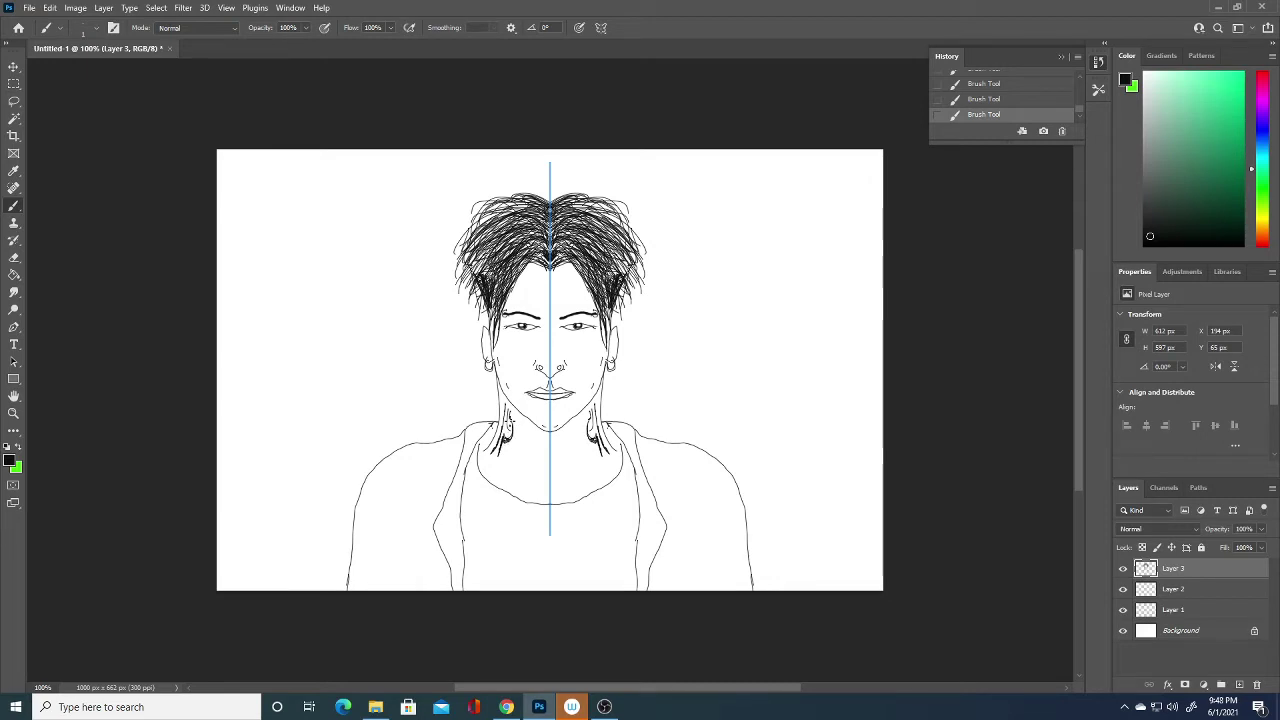
left_click_drag(496, 452, 488, 464)
left_click_drag(504, 446, 512, 474)
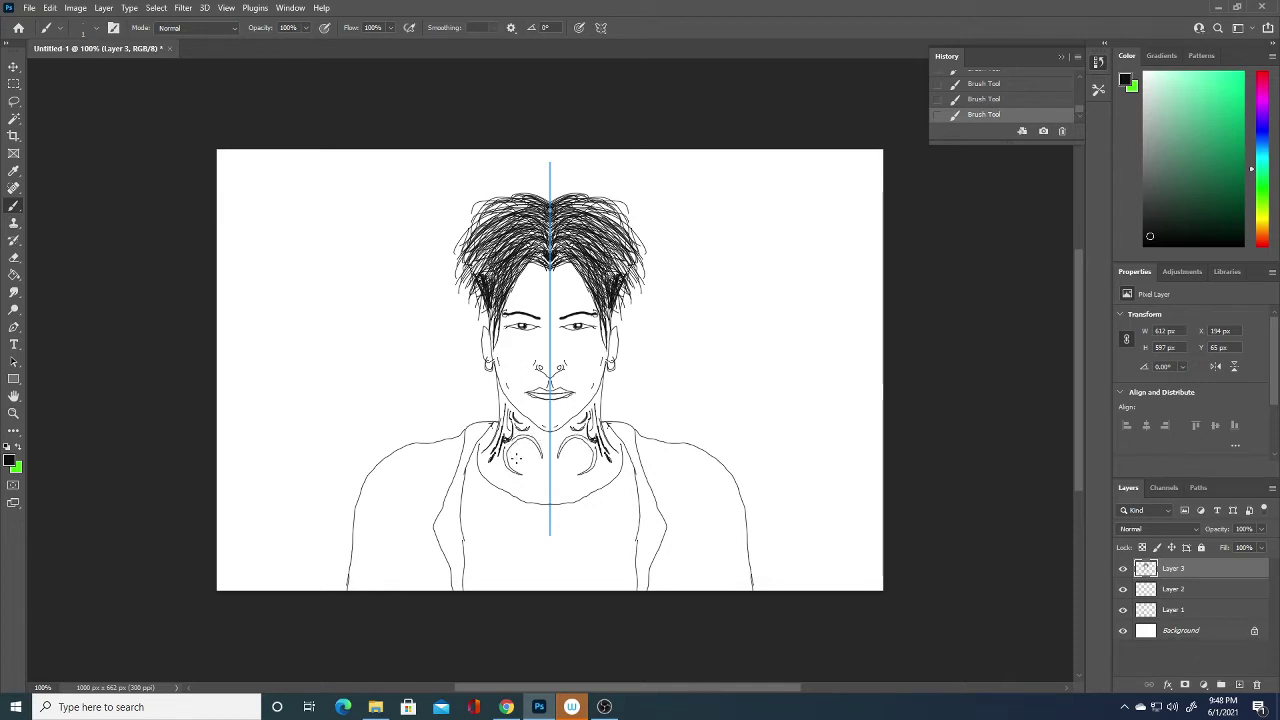
mouse_move(510, 452)
left_mouse_down()
mouse_move(528, 452)
mouse_move(520, 463)
left_mouse_up()
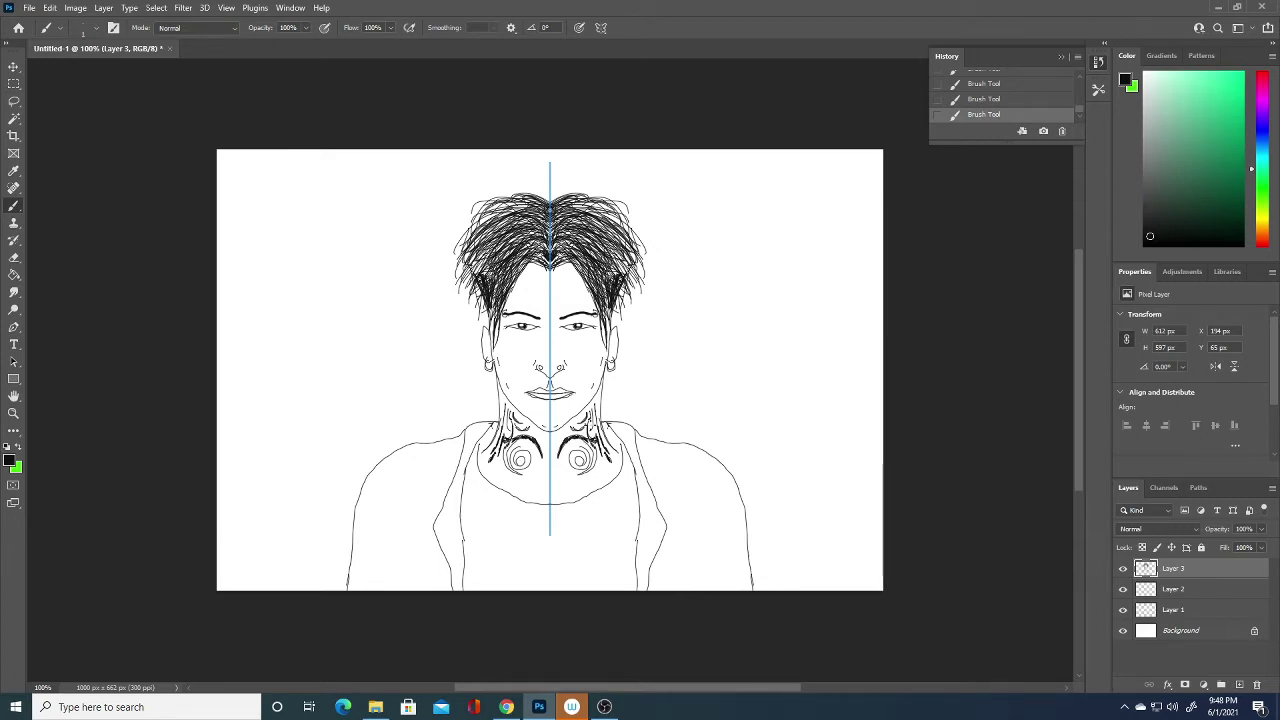
left_click(579, 460)
left_click_drag(556, 478, 562, 466)
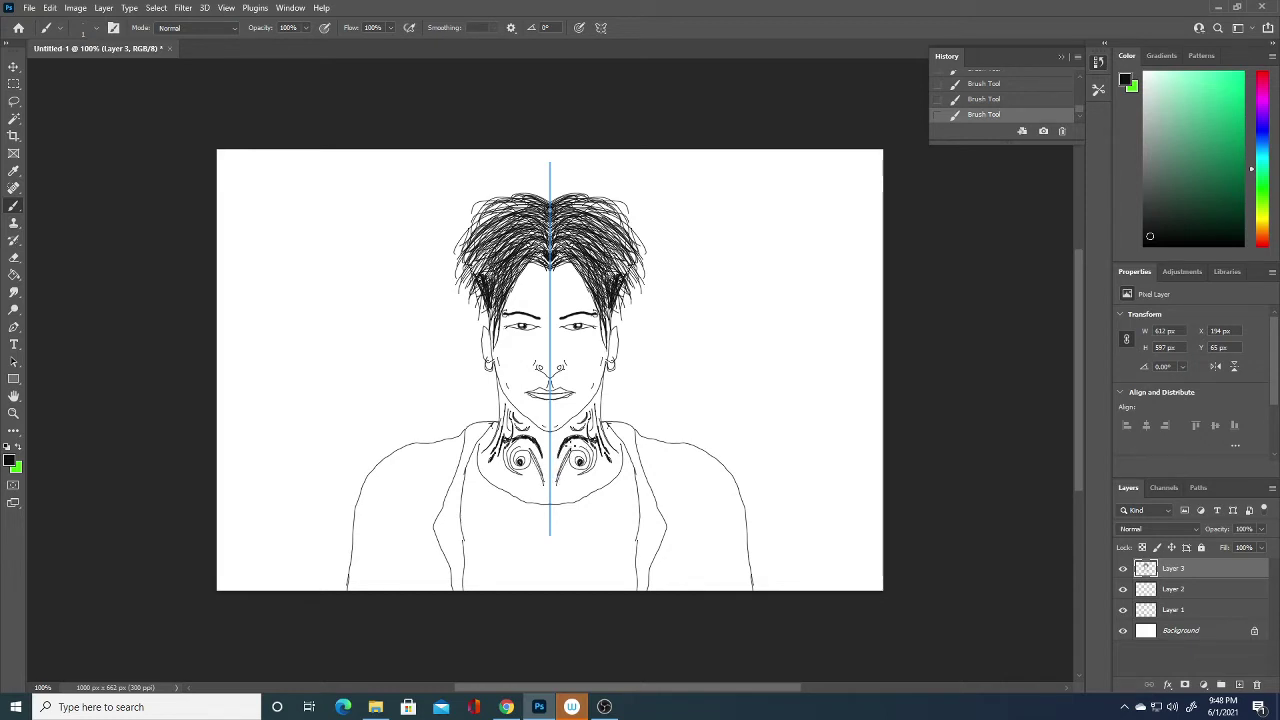
left_click(548, 455)
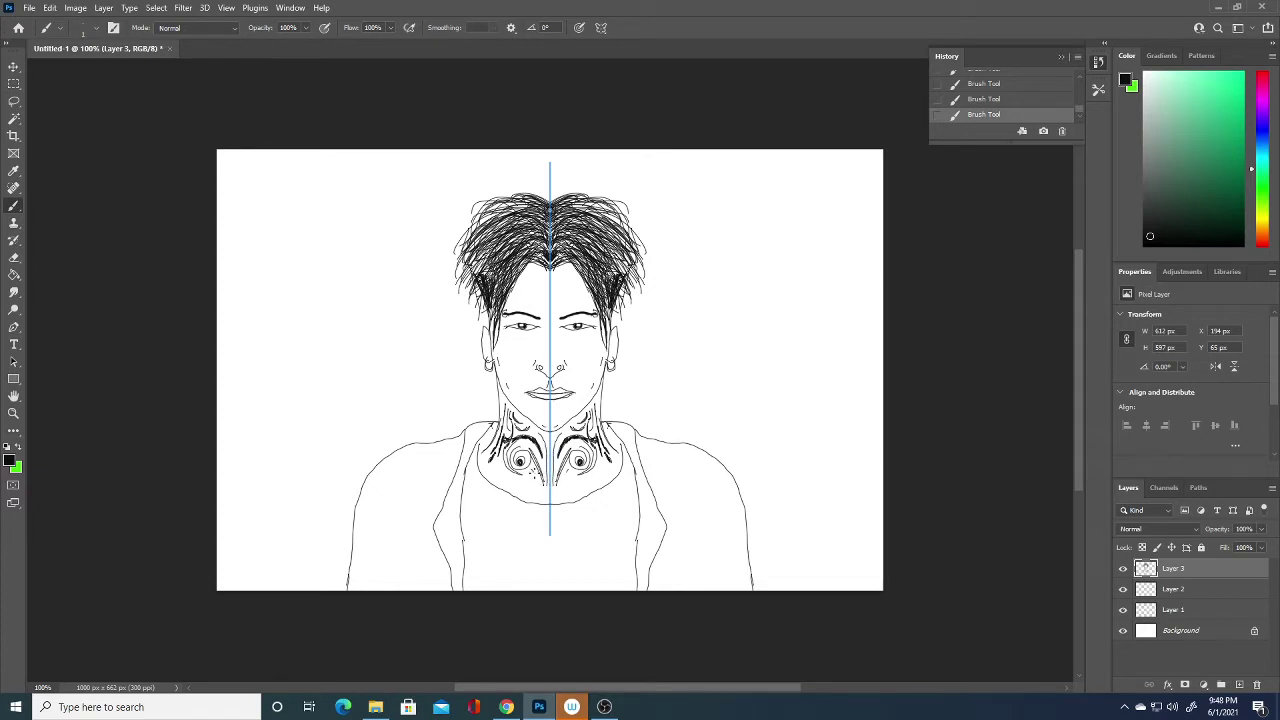
left_click(533, 480)
Step: Paint teardrop marks below the circles and a thick dark collar curve beneath the pattern
left_click_drag(527, 478, 572, 486)
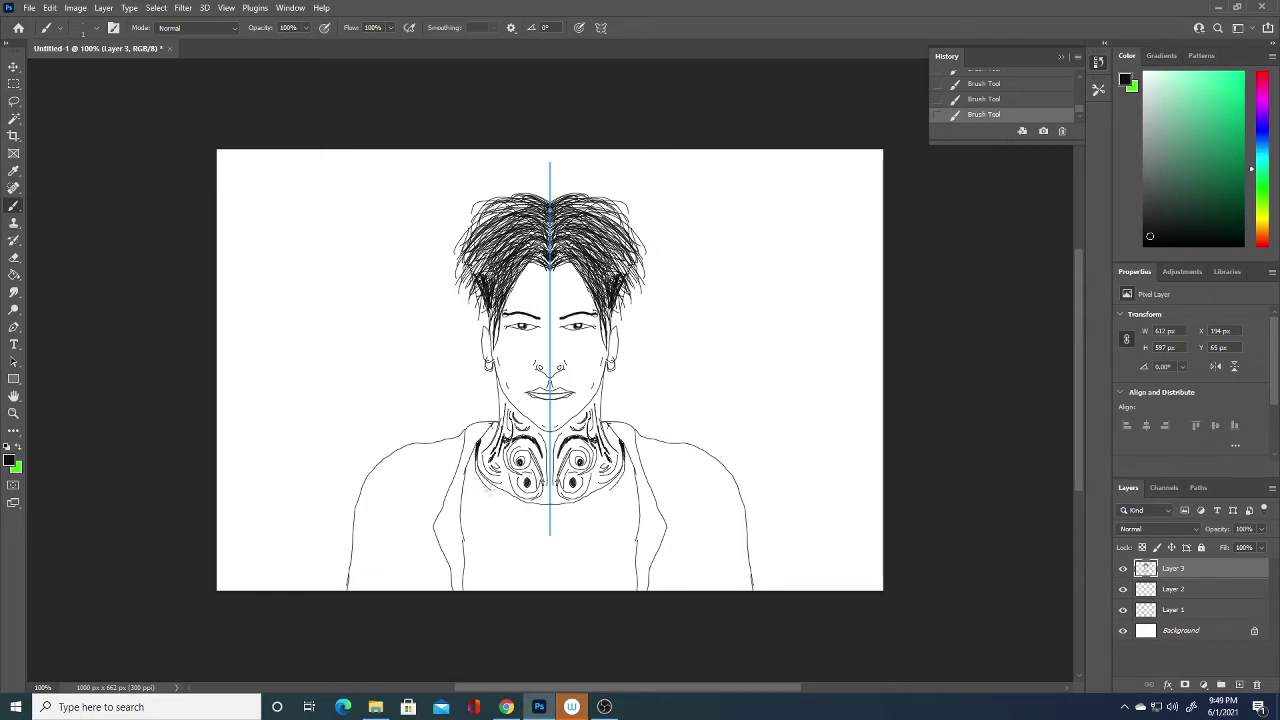
mouse_move(503, 498)
left_mouse_down()
mouse_move(538, 508)
mouse_move(478, 468)
mouse_move(510, 500)
mouse_move(552, 508)
left_mouse_up()
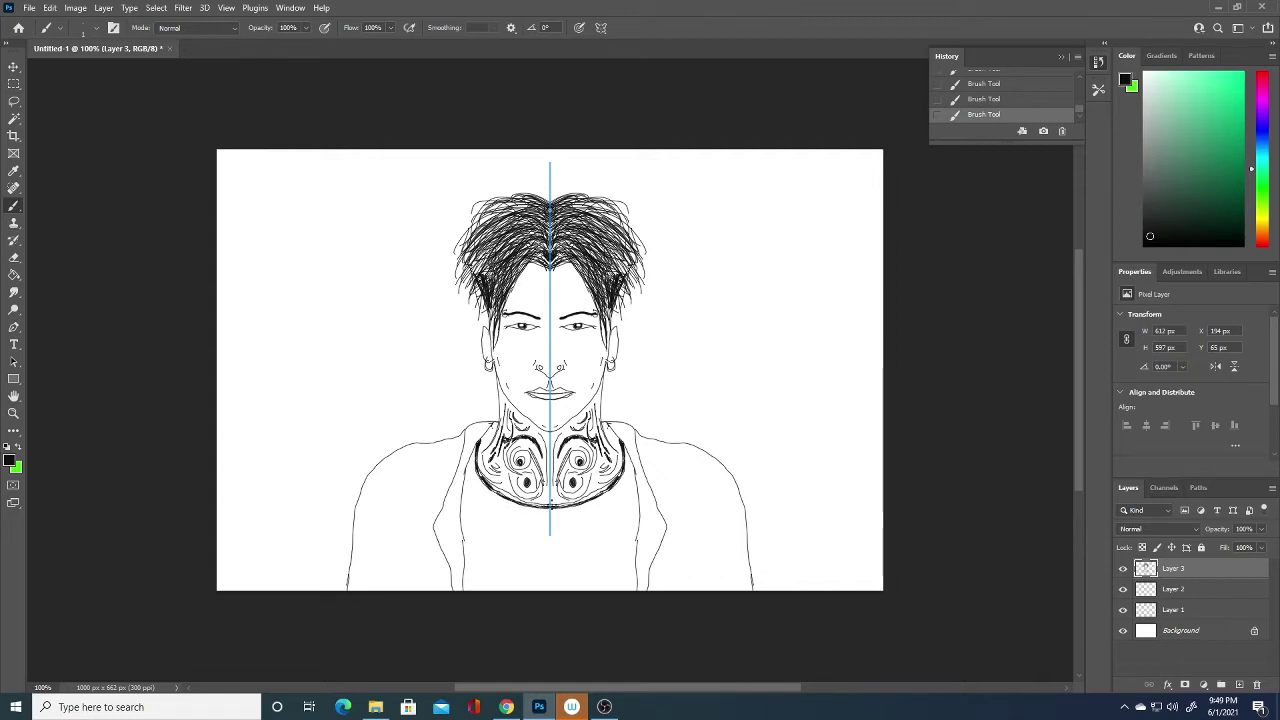
left_click_drag(476, 470, 542, 513)
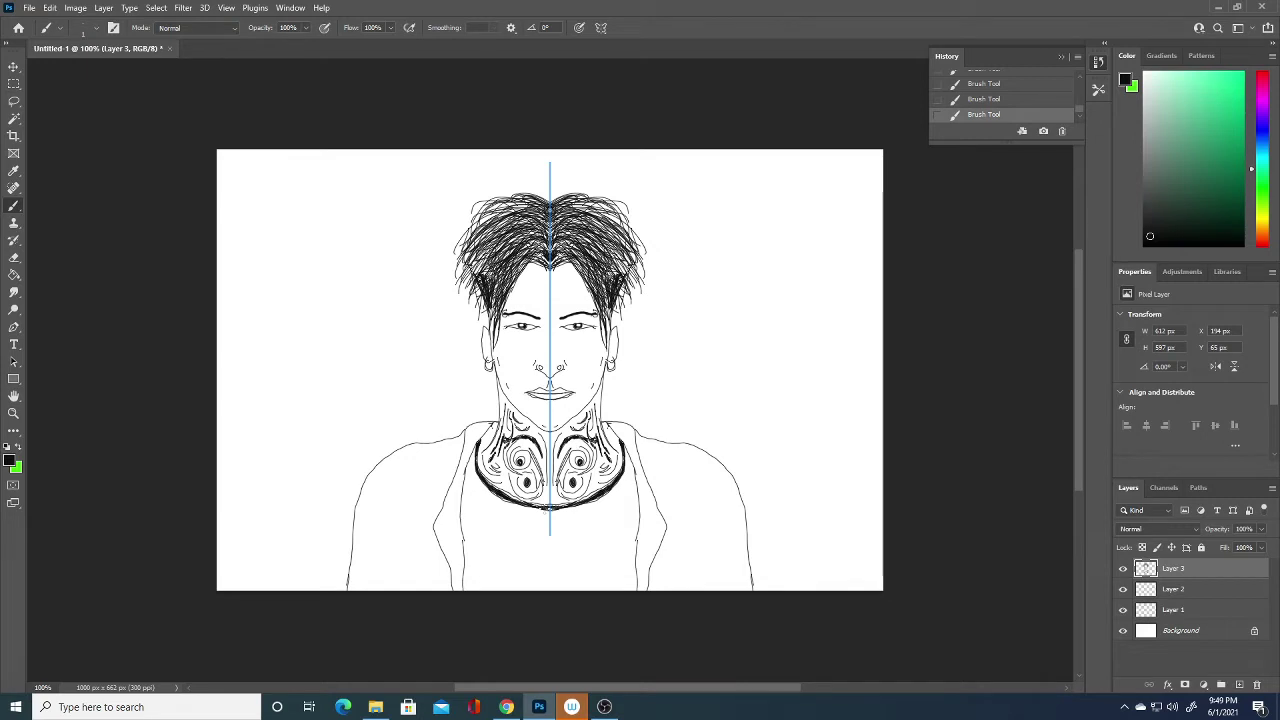
Step: Set the foreground colour to lime green and add a new empty layer
left_click(10, 460)
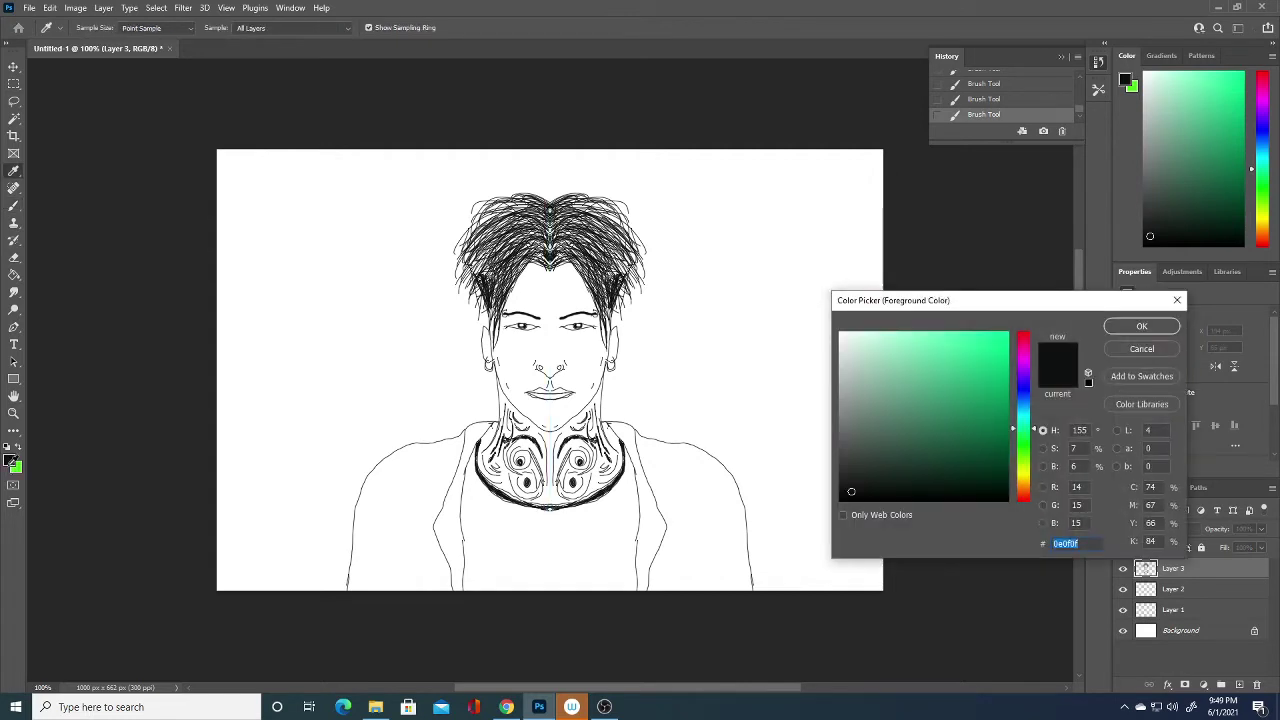
left_click(1020, 467)
left_click(1000, 375)
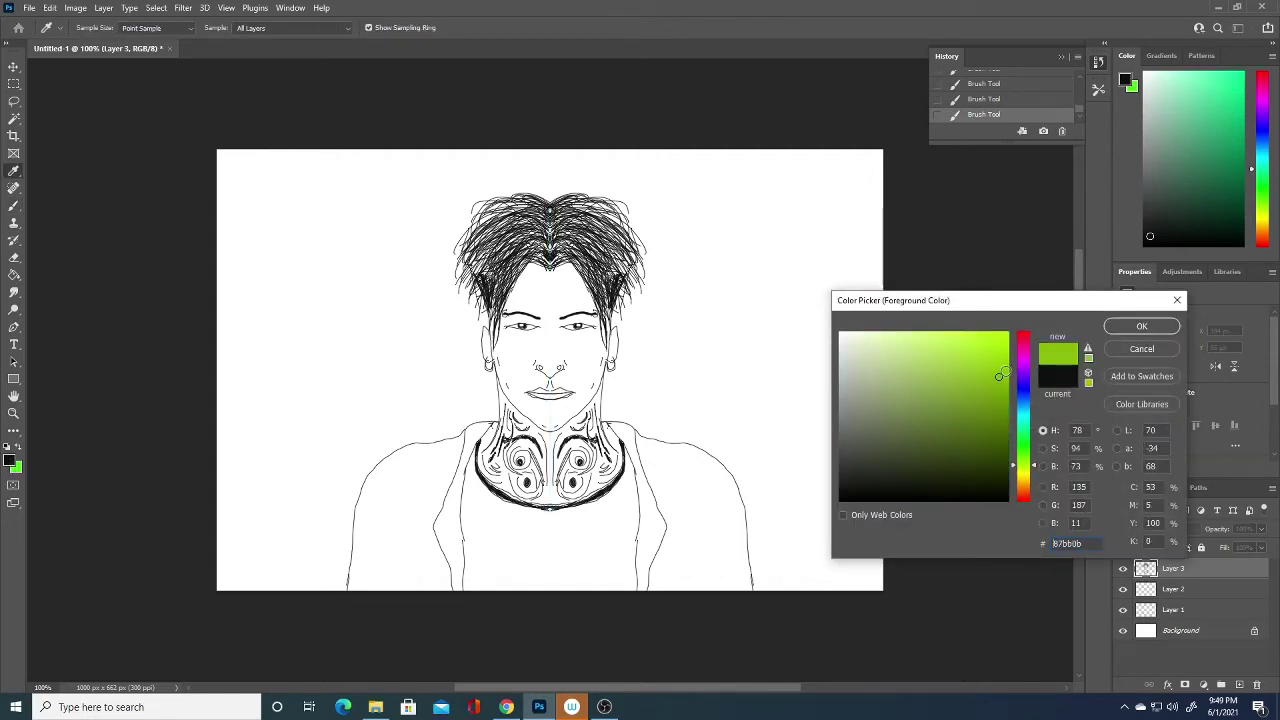
left_click(1141, 326)
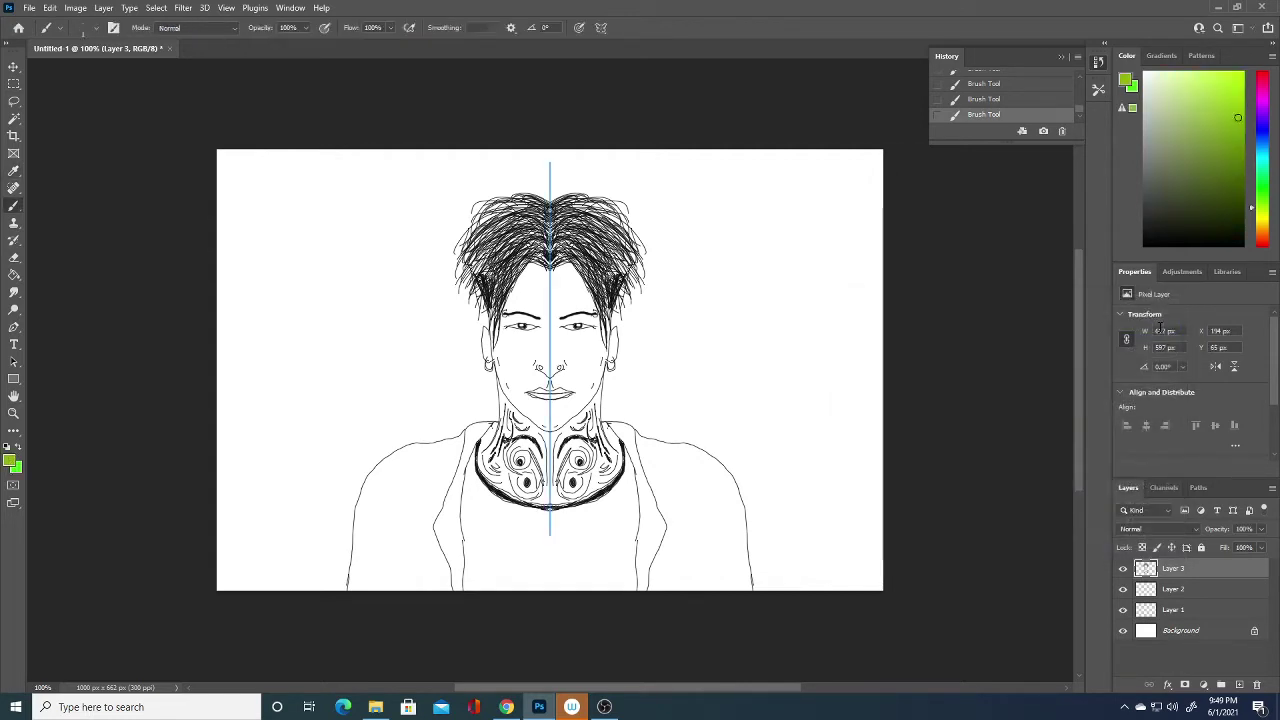
left_click(1240, 684)
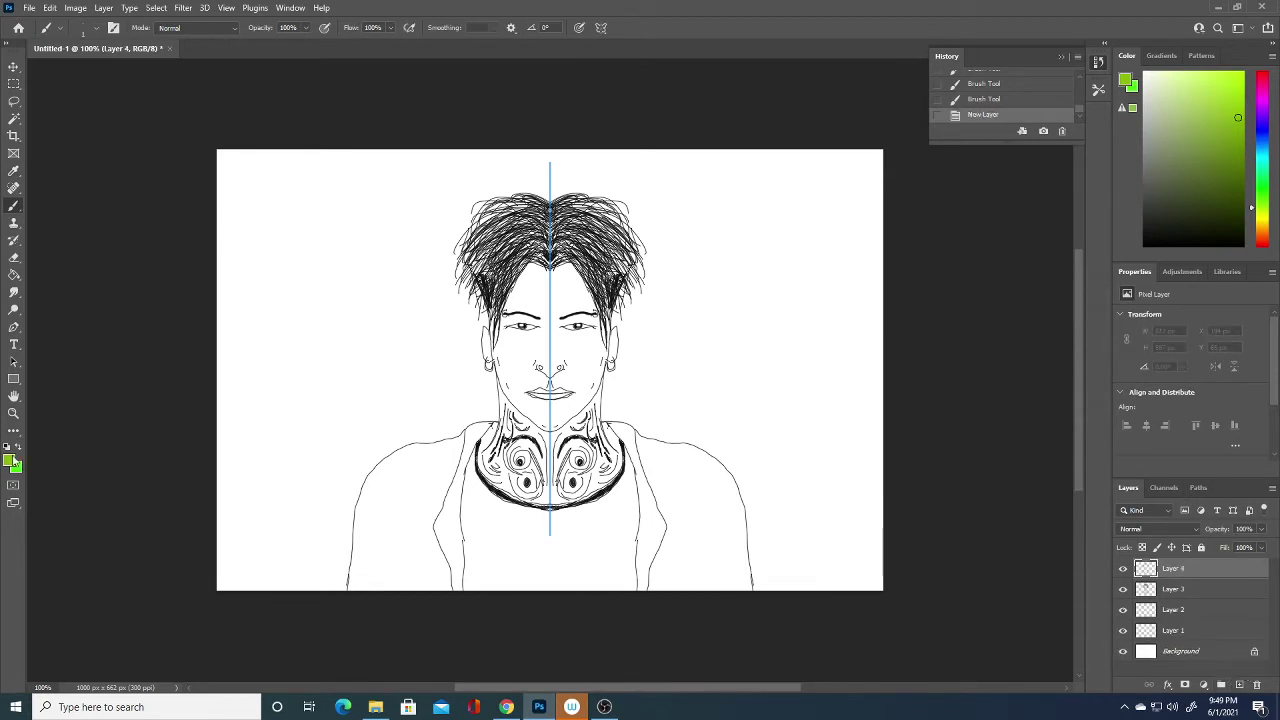
Step: Paint the shirt lime green with a 20 px brush, then neaten its edges at 4 px
left_click(96, 30)
left_click_drag(74, 70, 84, 70)
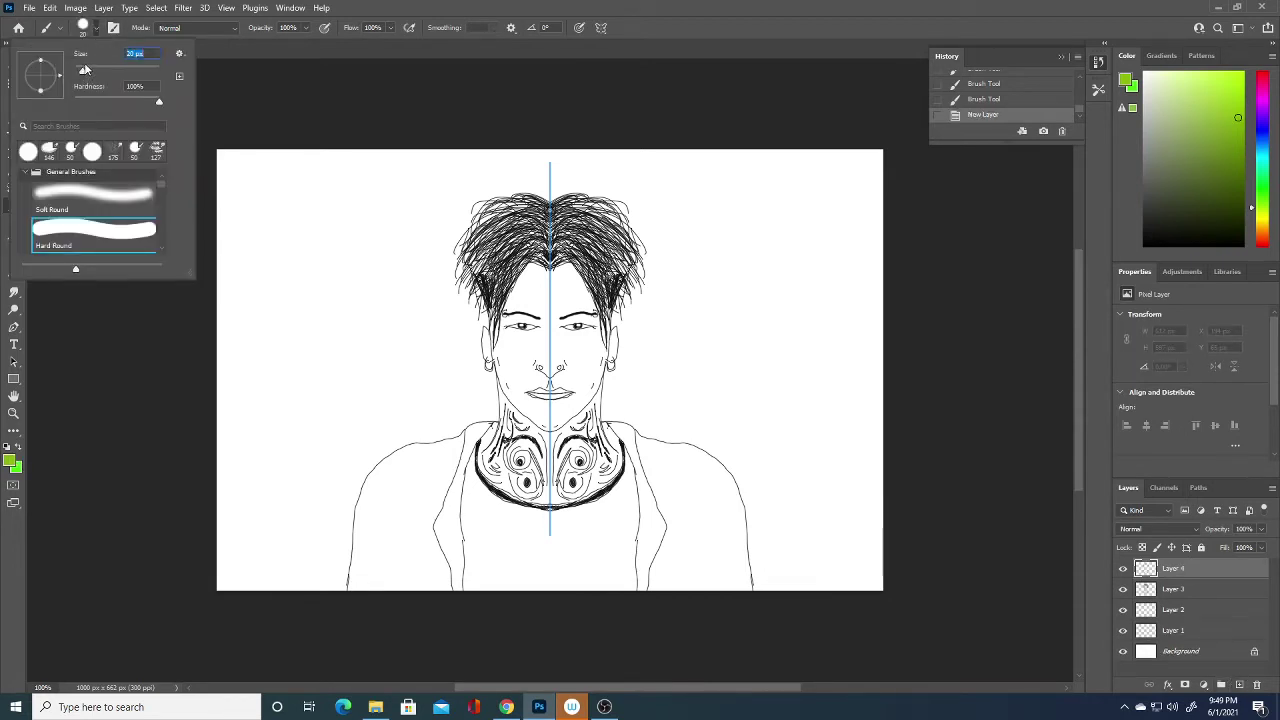
mouse_move(490, 575)
left_mouse_down()
mouse_move(482, 525)
mouse_move(478, 575)
mouse_move(470, 505)
mouse_move(501, 545)
mouse_move(472, 583)
mouse_move(490, 570)
mouse_move(540, 593)
mouse_move(545, 520)
mouse_move(560, 515)
mouse_move(572, 535)
mouse_move(571, 514)
mouse_move(622, 490)
mouse_move(586, 510)
mouse_move(614, 496)
mouse_move(588, 522)
mouse_move(604, 544)
left_mouse_up()
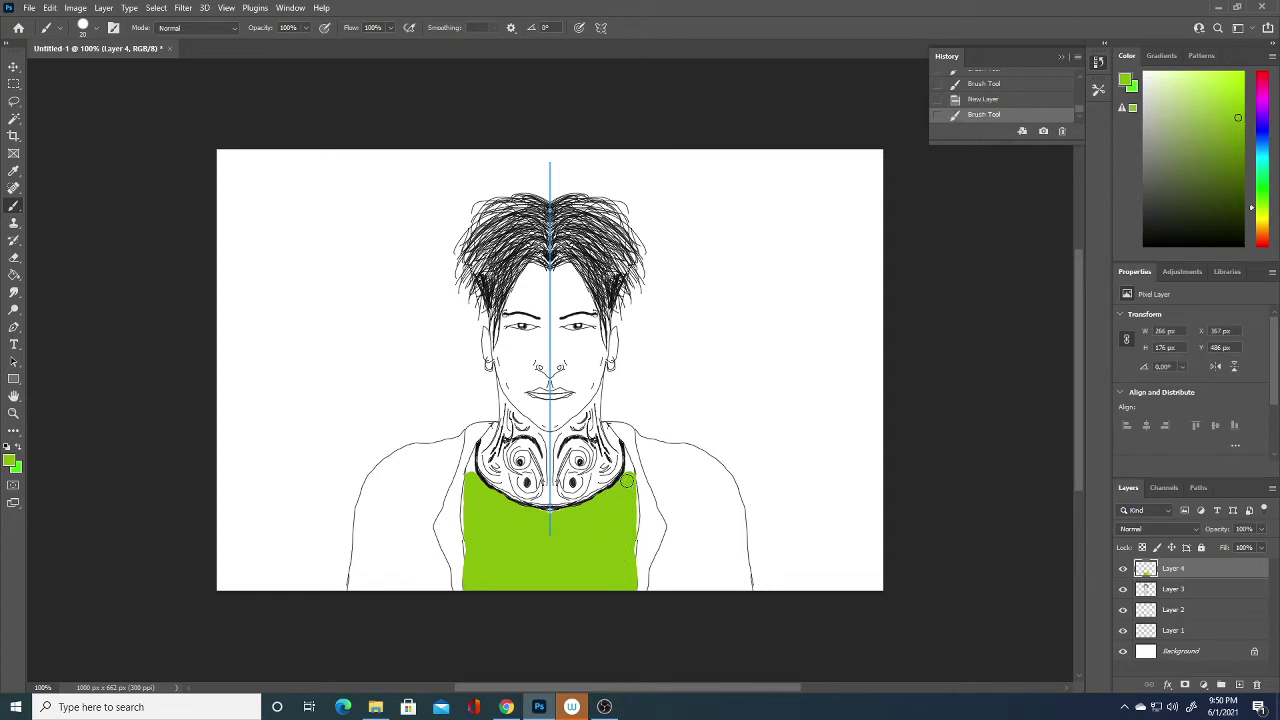
left_click_drag(624, 496, 613, 515)
left_click(96, 27)
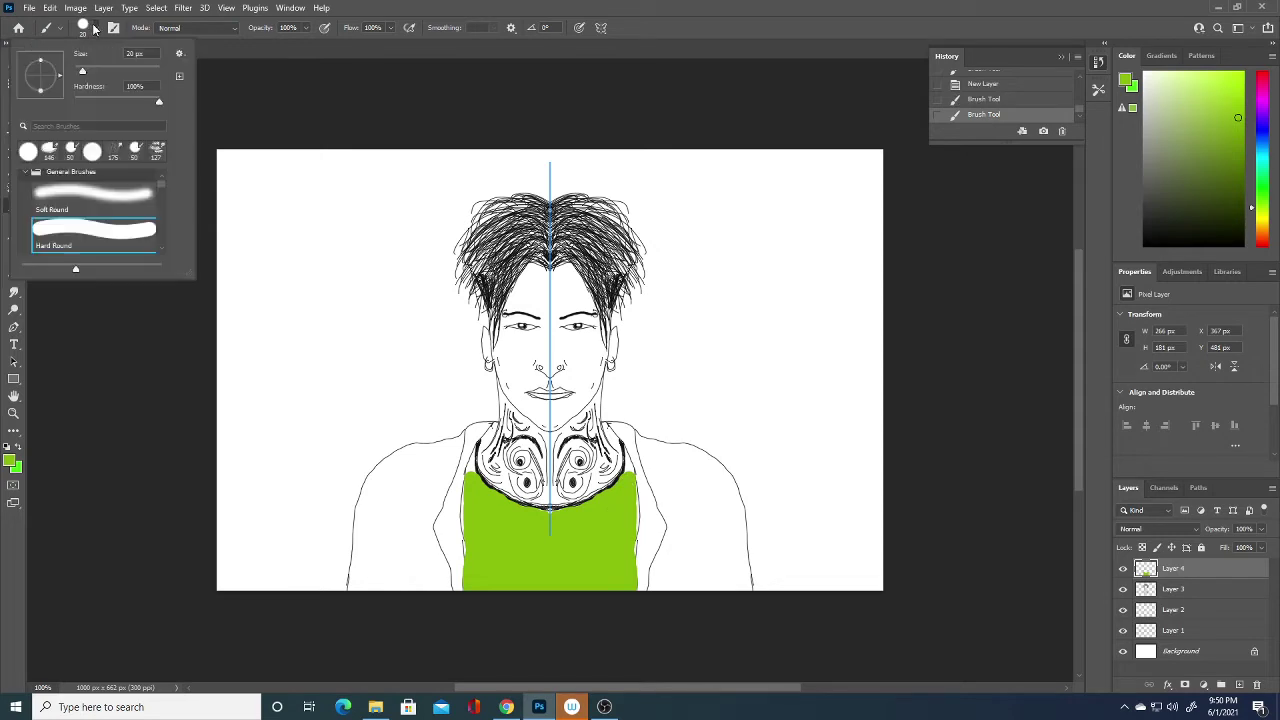
left_click_drag(88, 72, 73, 72)
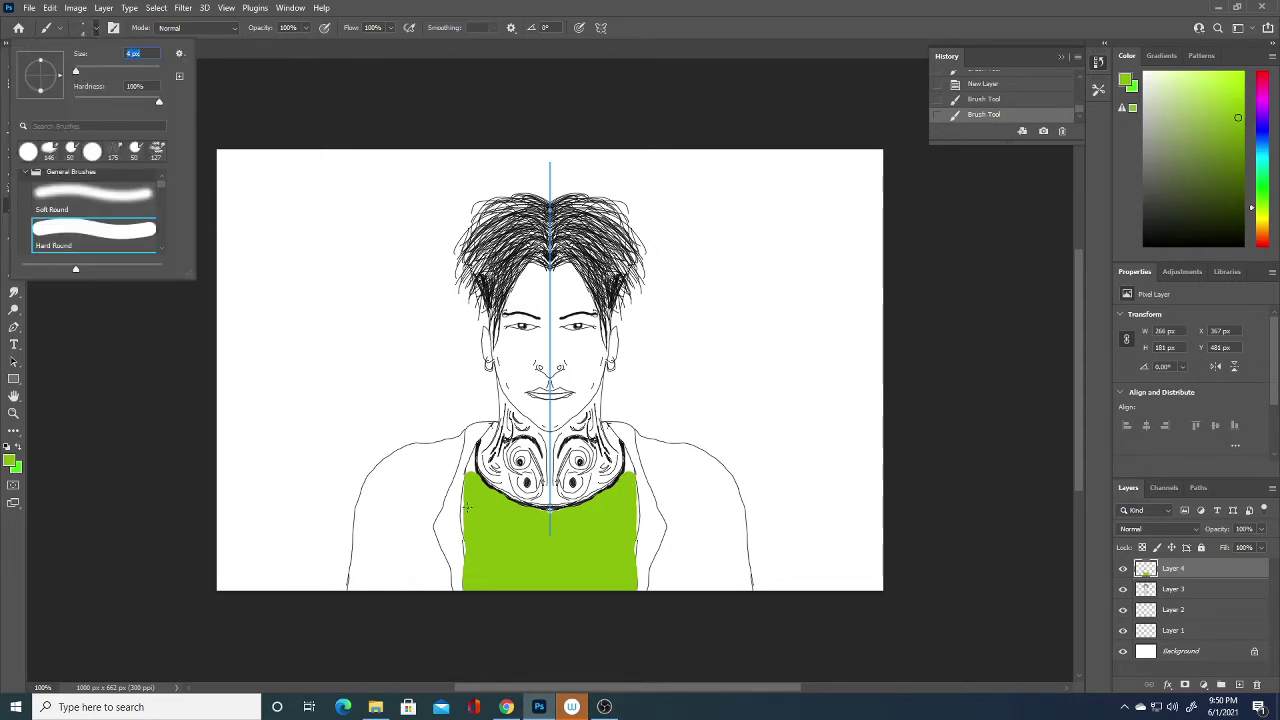
left_click(468, 512)
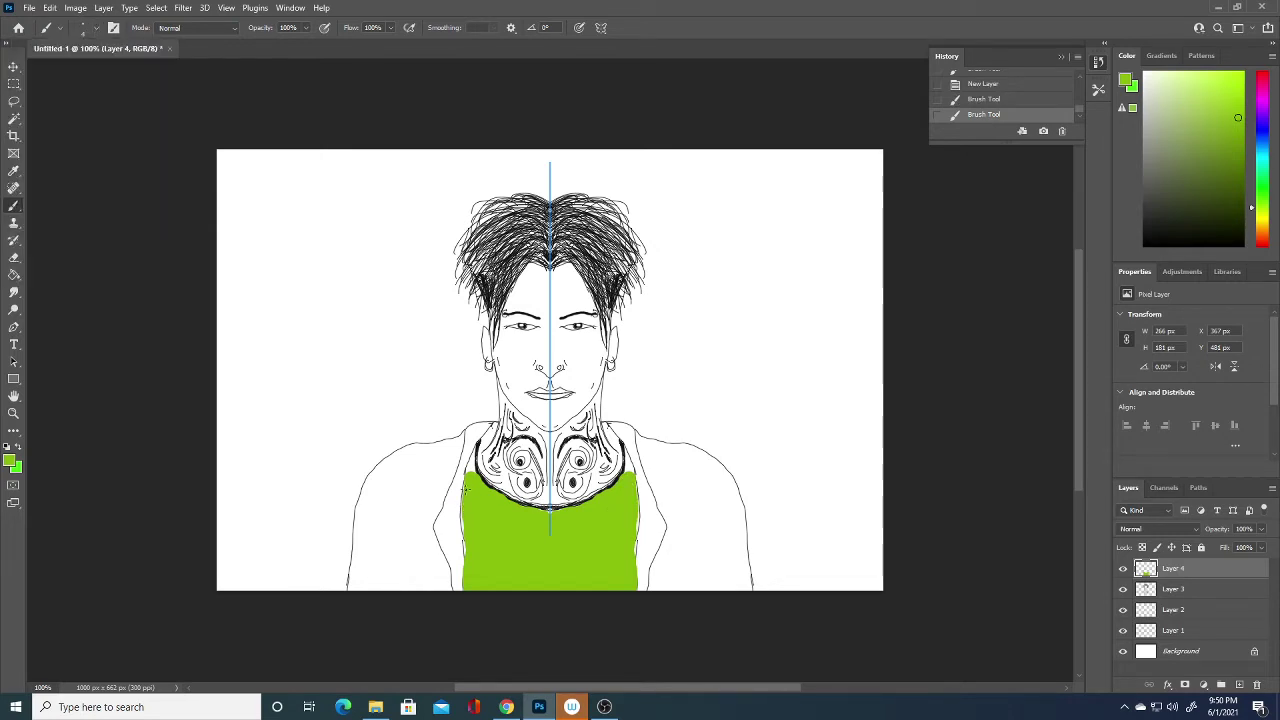
left_click_drag(464, 487, 466, 556)
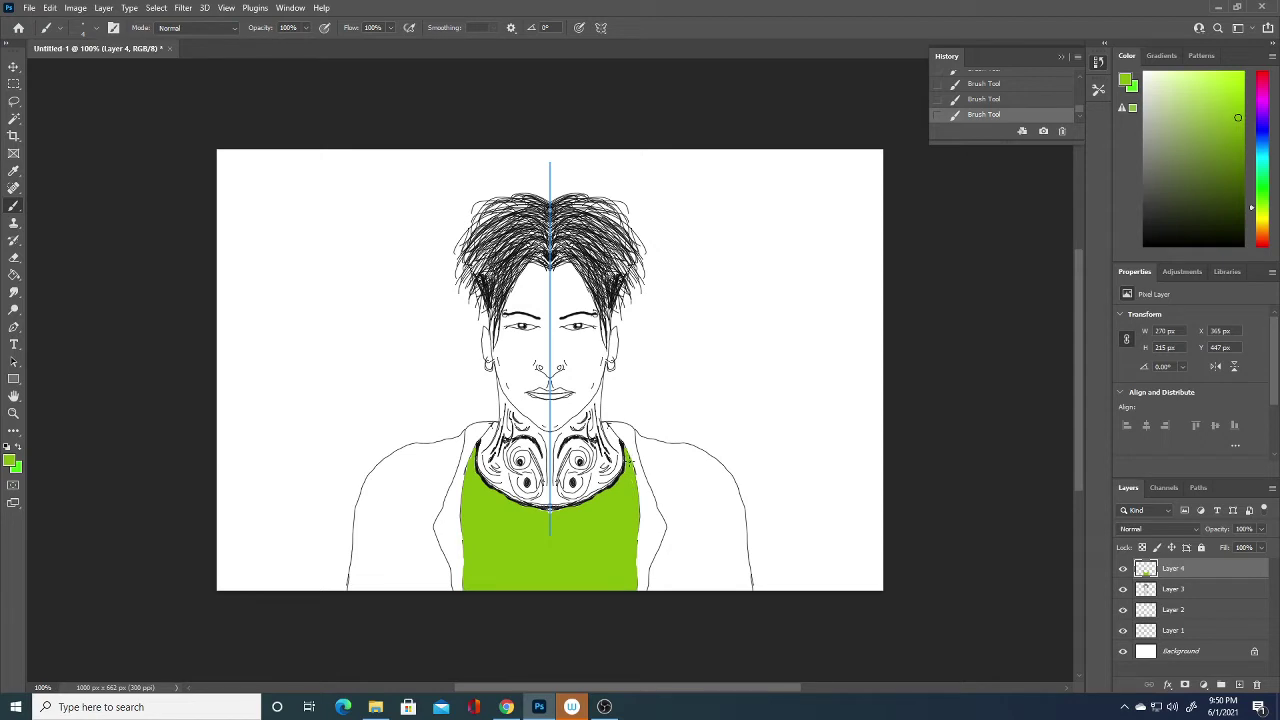
Step: Choose a slightly darker green and paint mirrored bands up both outer shirt edges
left_click(11, 461)
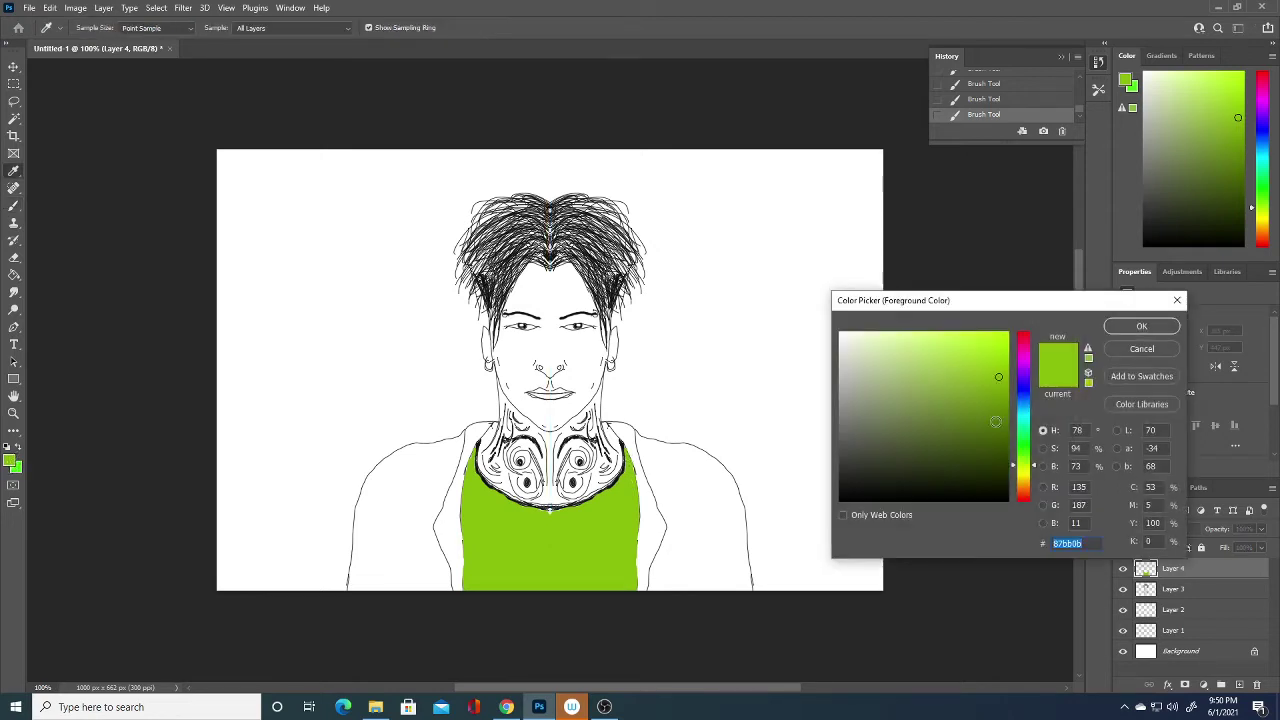
left_click(997, 391)
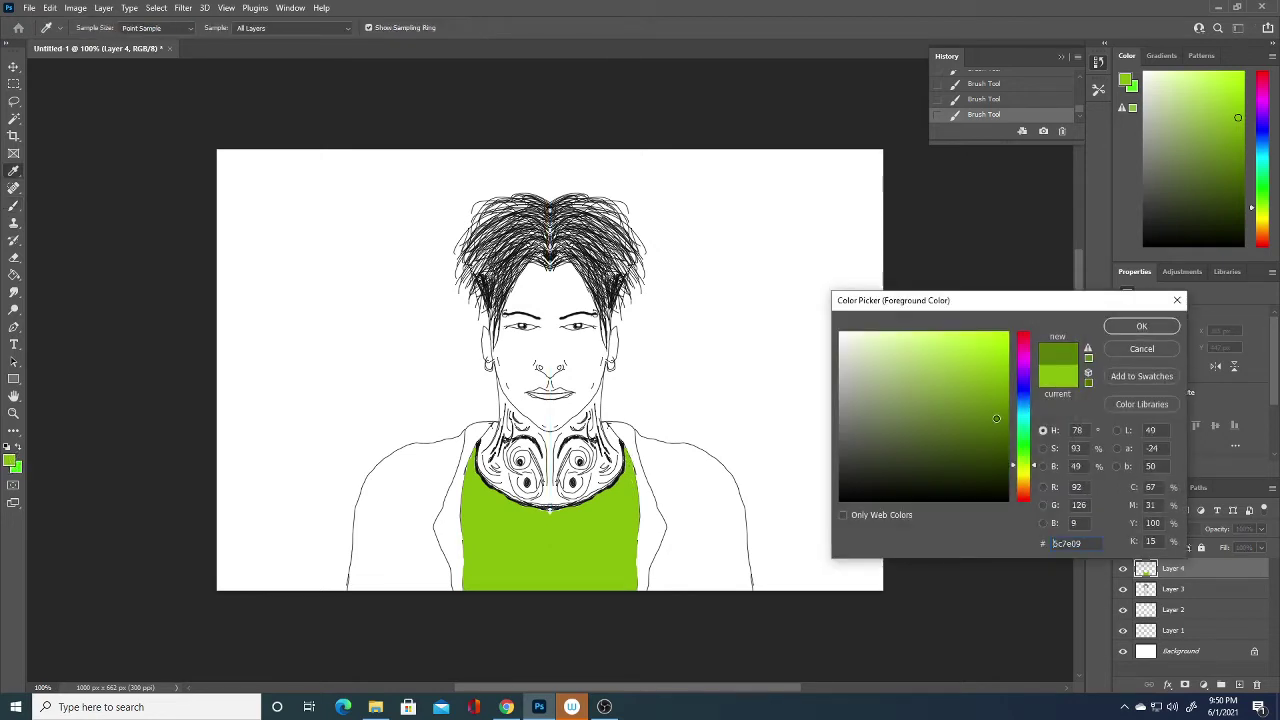
left_click(1141, 326)
mouse_move(456, 590)
left_mouse_down()
mouse_move(460, 462)
mouse_move(442, 510)
mouse_move(452, 530)
mouse_move(438, 508)
mouse_move(452, 560)
mouse_move(451, 526)
left_mouse_up()
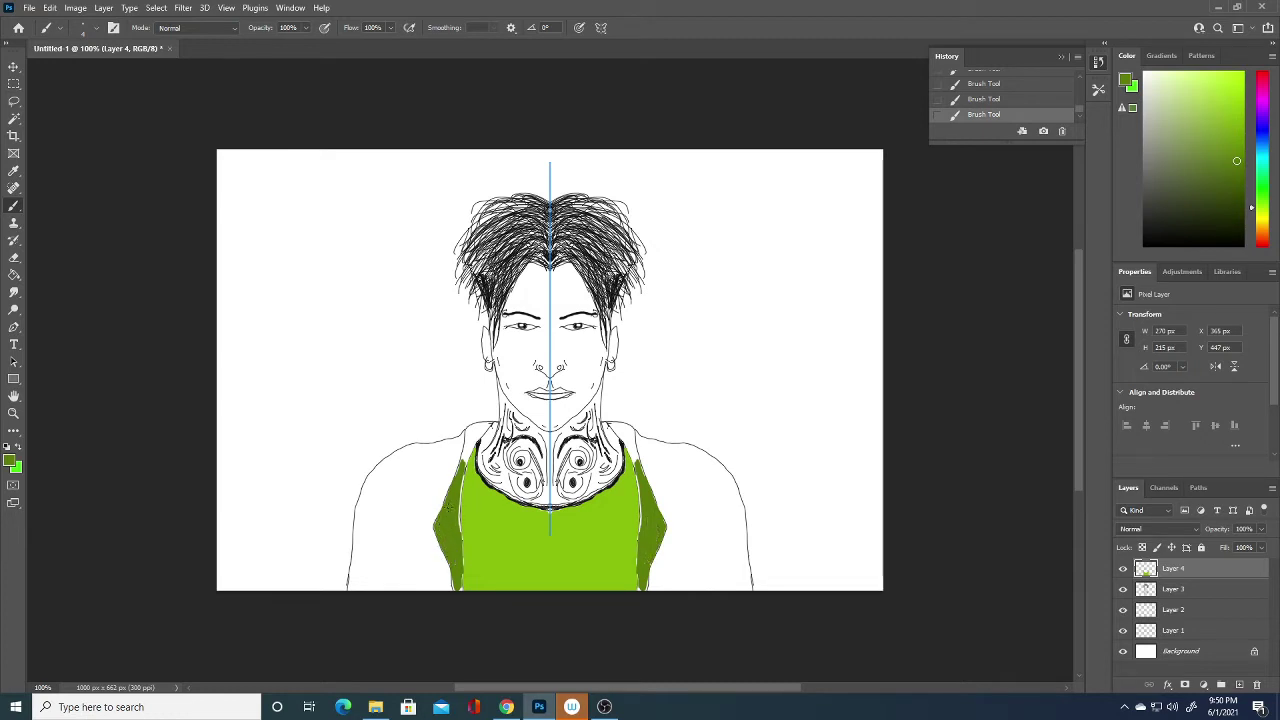
mouse_move(462, 466)
left_mouse_down()
mouse_move(466, 430)
mouse_move(470, 458)
mouse_move(488, 426)
left_mouse_up()
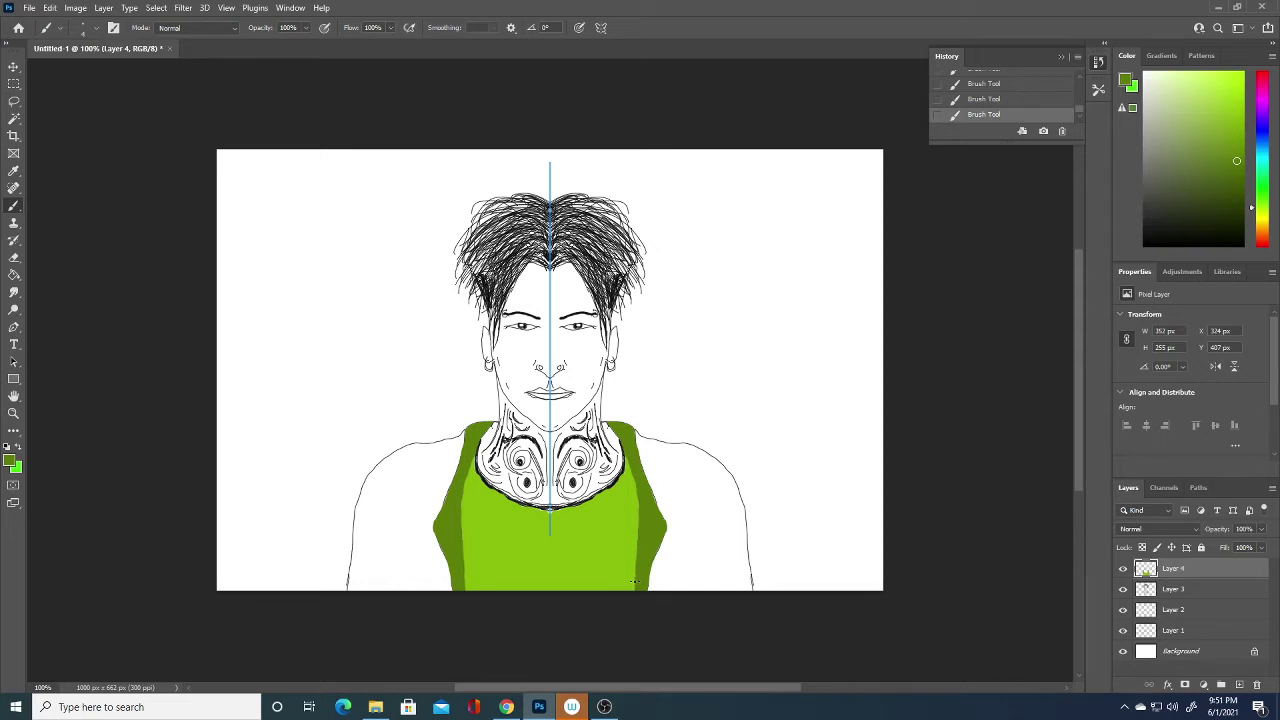
Step: Draw darker green lines along the inner edges of the shirt
left_click(12, 462)
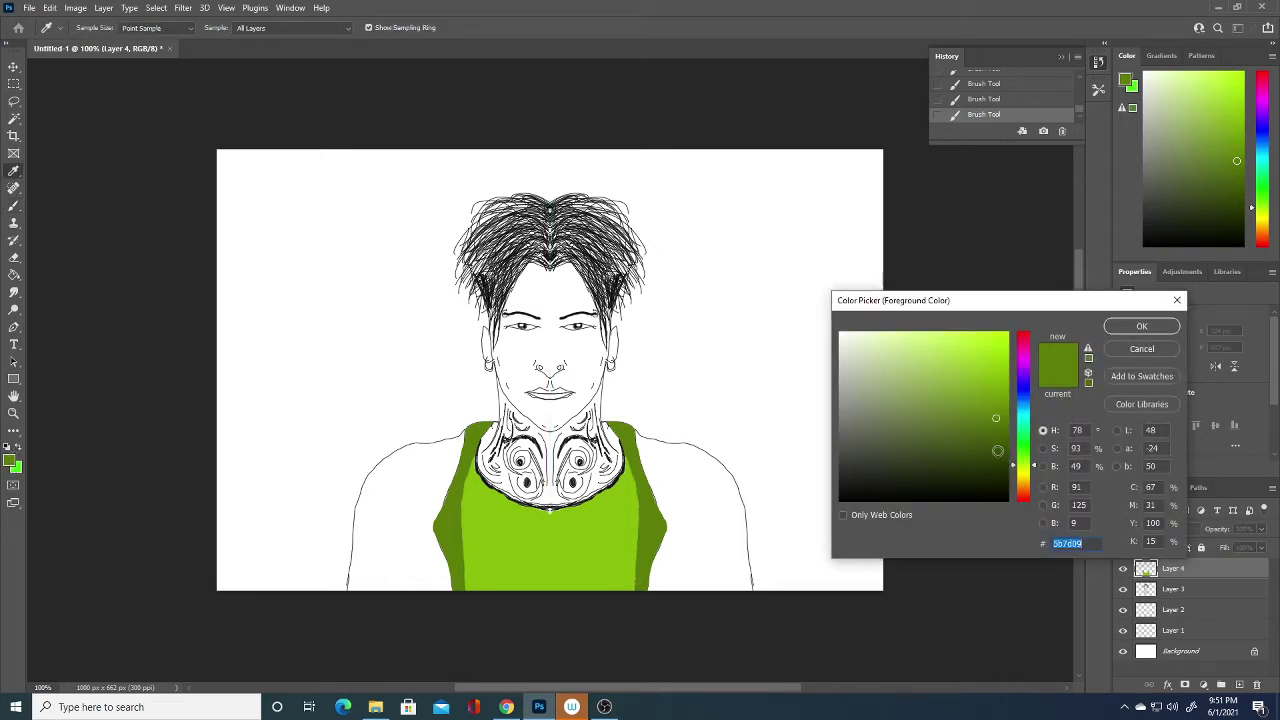
left_click(996, 452)
left_click(1141, 326)
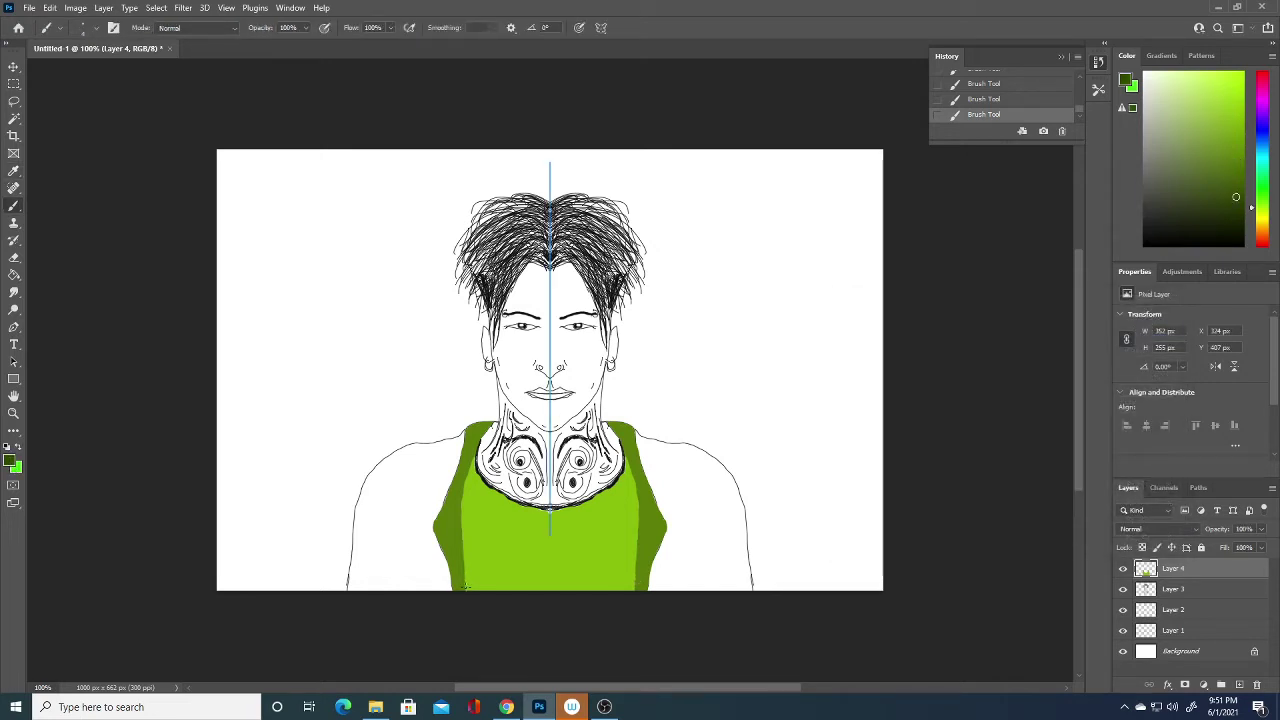
mouse_move(462, 588)
left_mouse_down()
mouse_move(460, 498)
mouse_move(483, 435)
left_mouse_up()
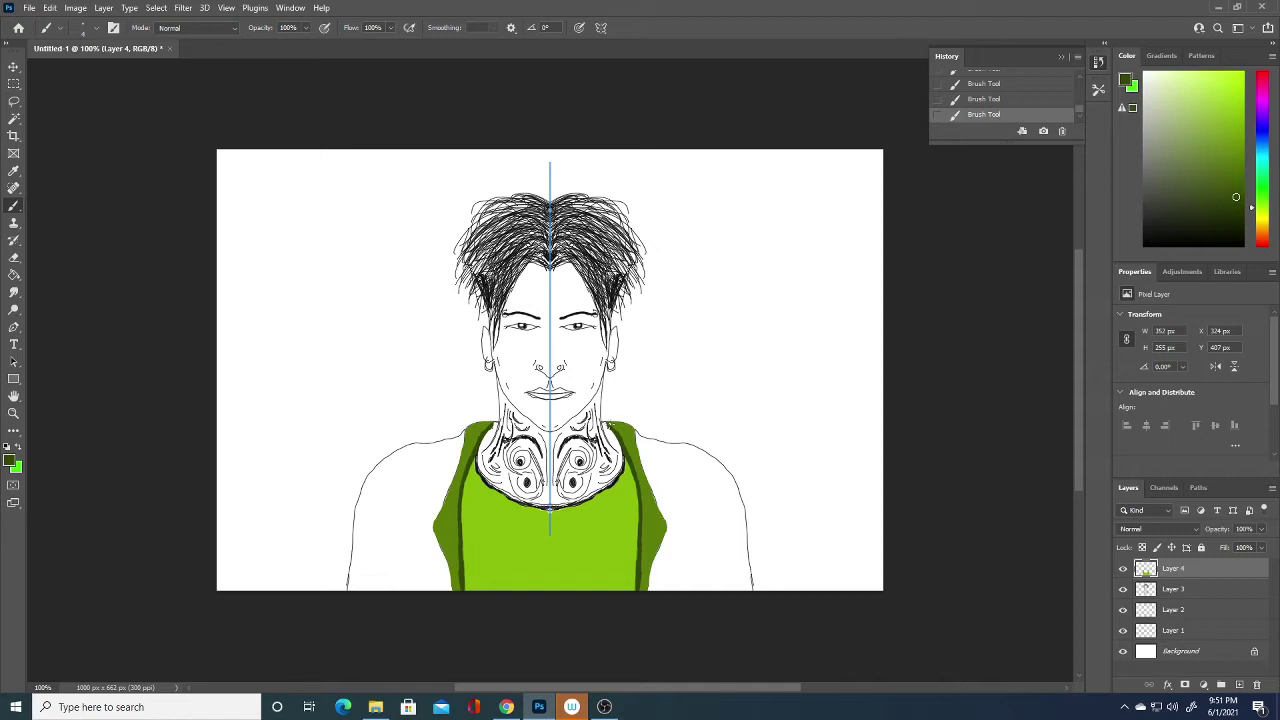
Step: Add bright green #aae718 highlights along both outer shirt edges
left_click(11, 461)
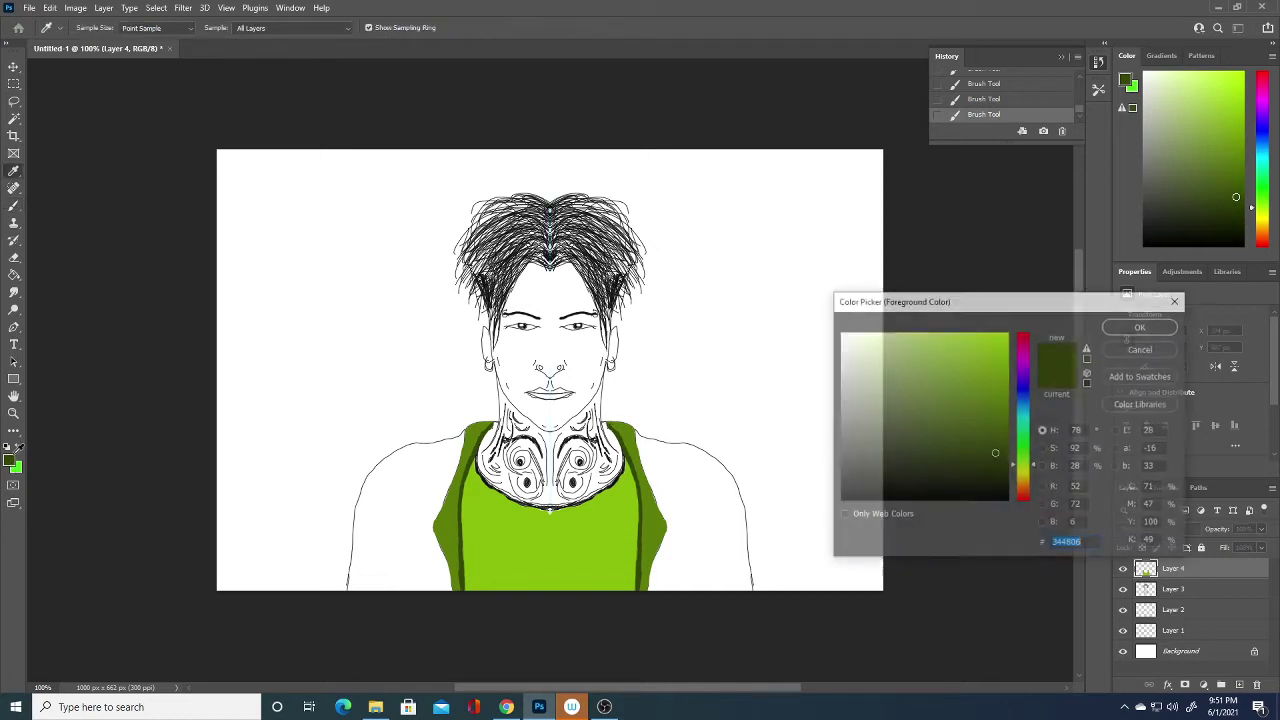
left_click(991, 347)
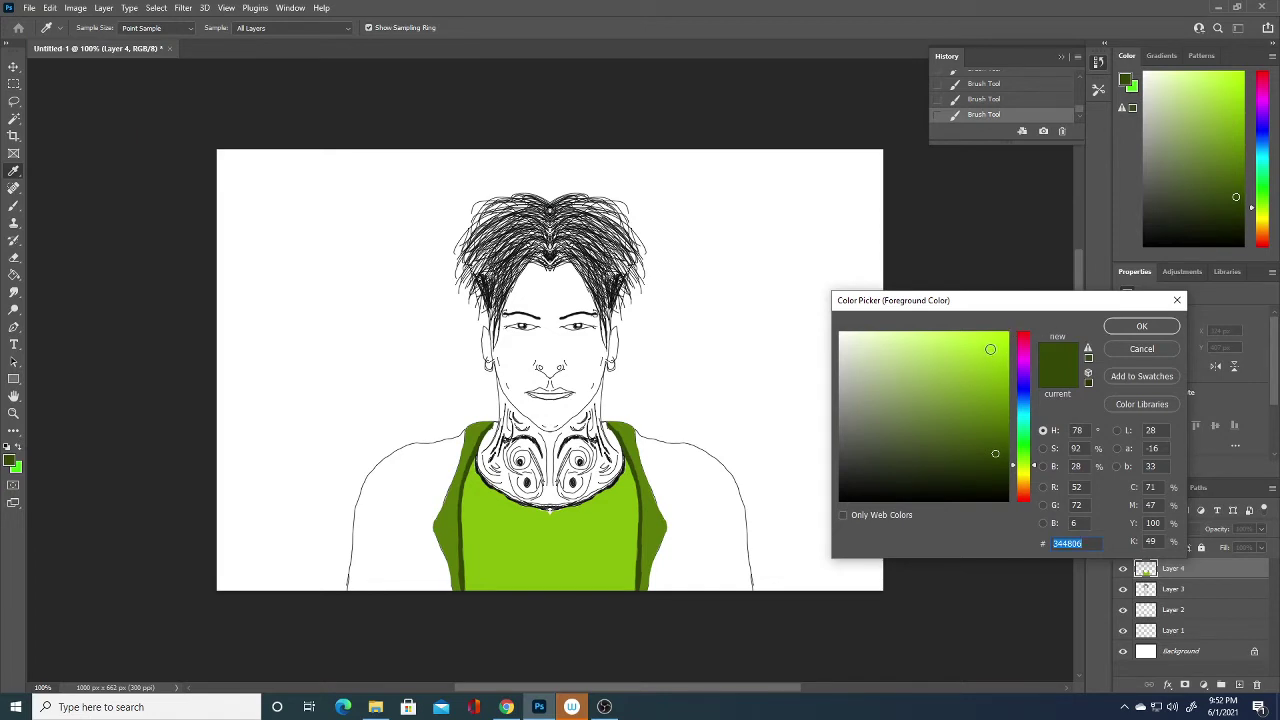
left_click(1142, 330)
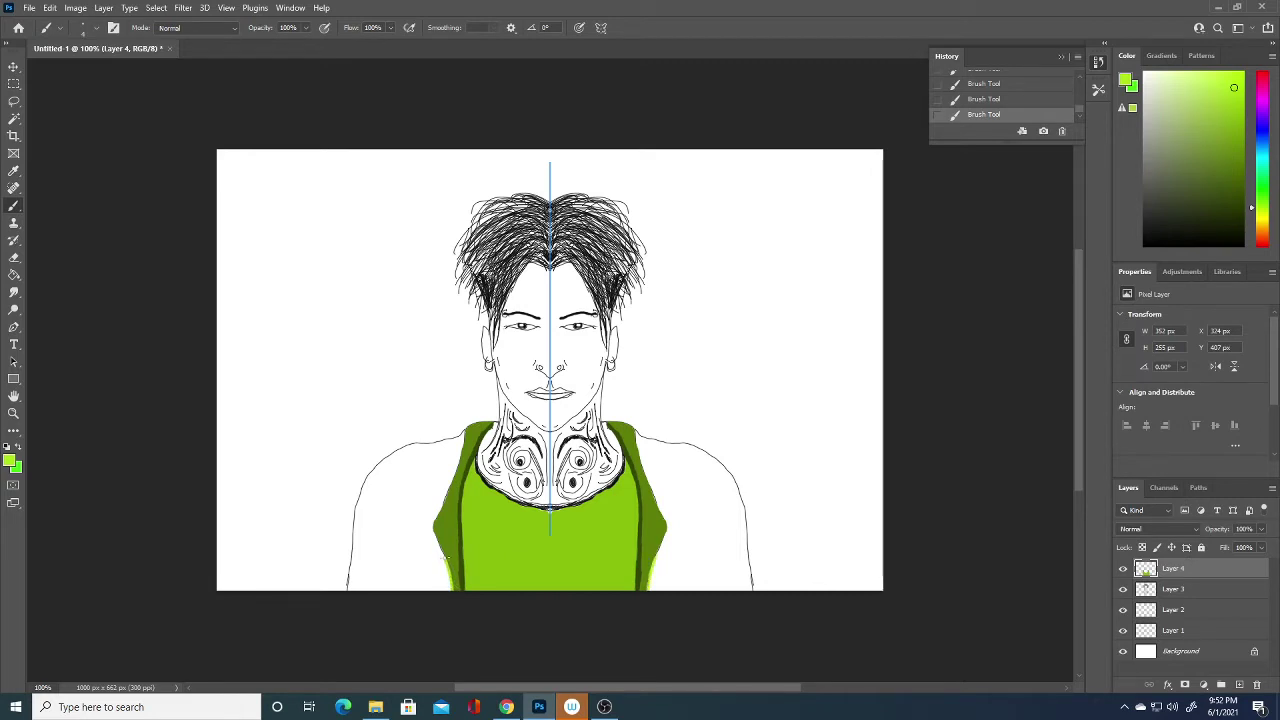
left_click_drag(438, 516, 466, 432)
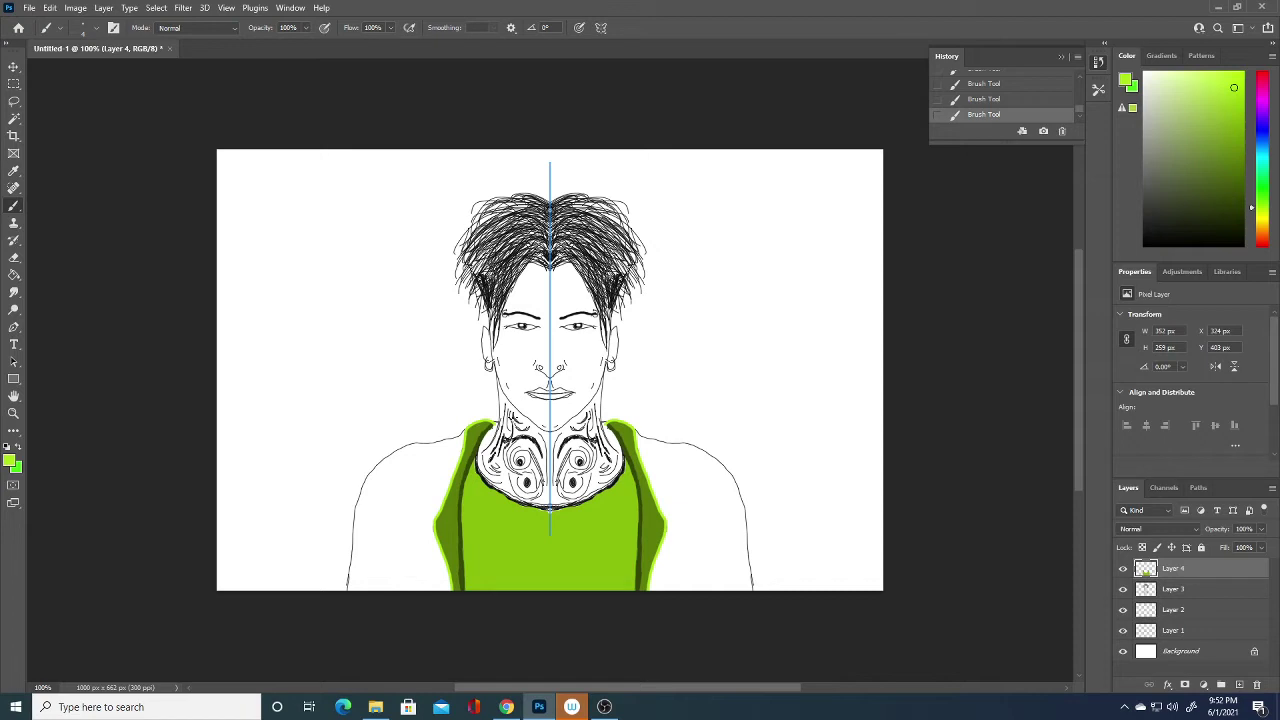
Step: Mix deep green #2d3f02 and paint both shoulders and upper arms with a 55 px brush
left_click(12, 464)
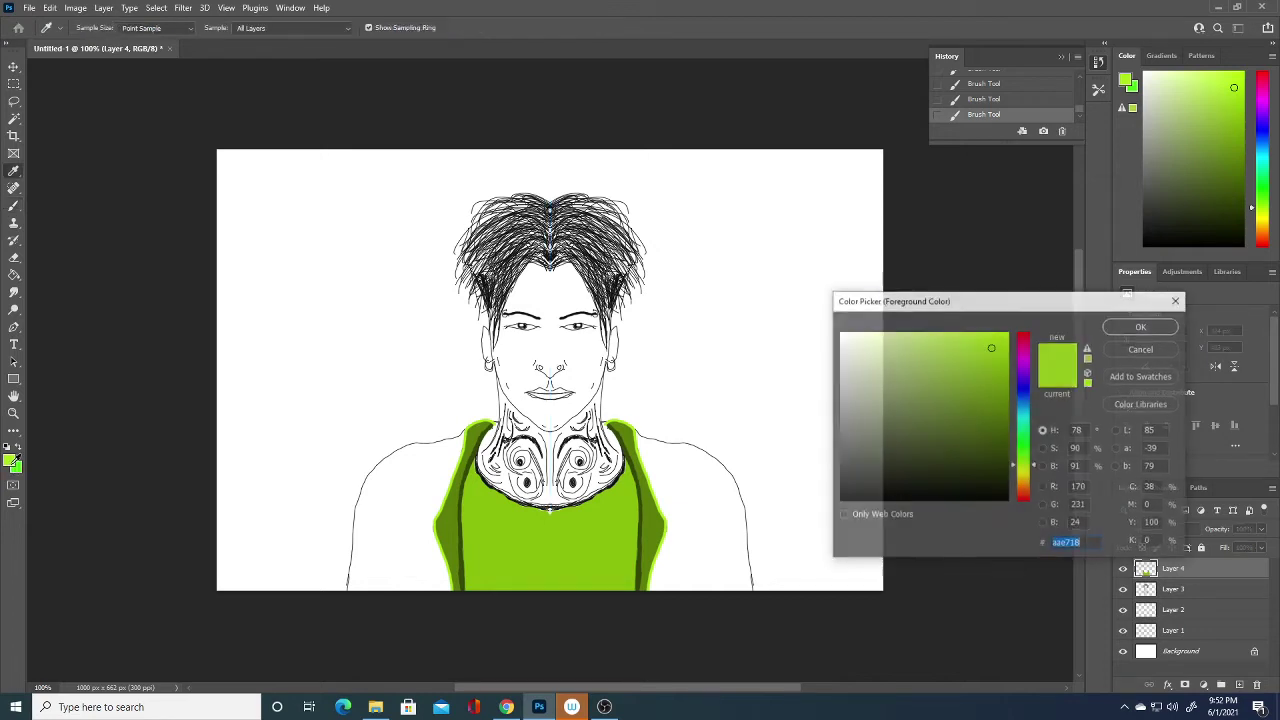
left_click(641, 520)
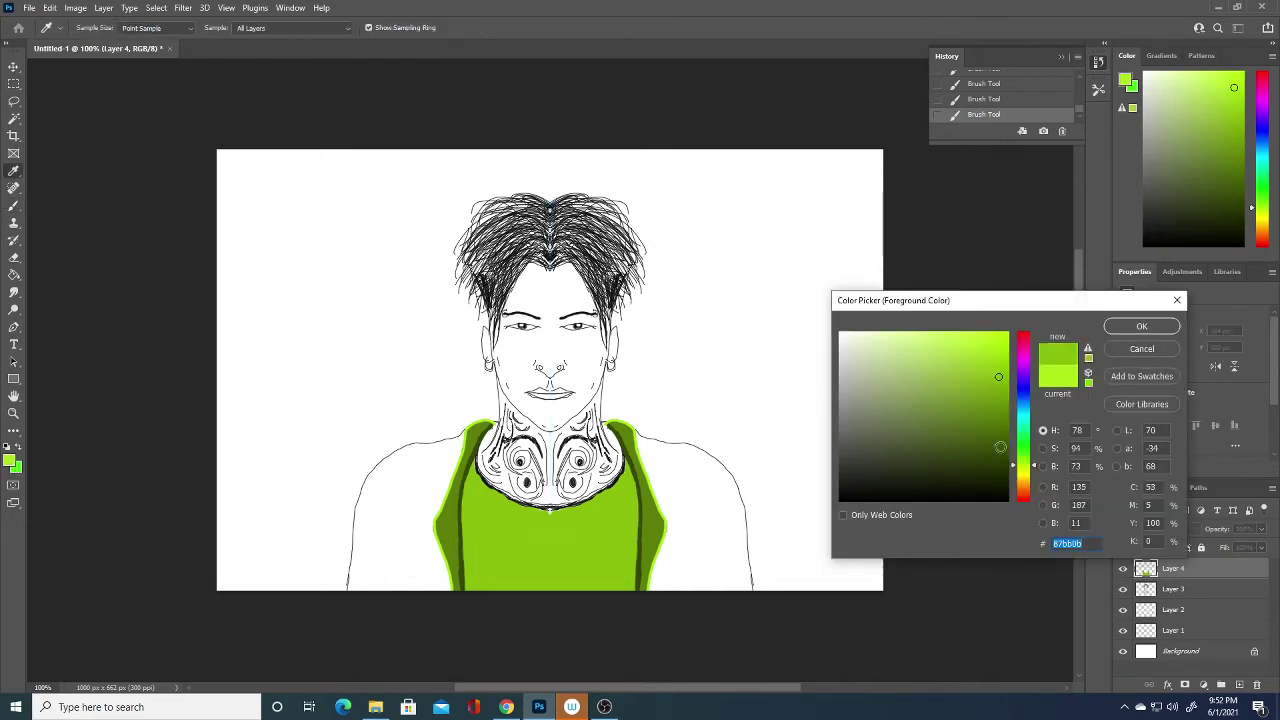
left_click_drag(1001, 444, 1001, 459)
left_click(1142, 326)
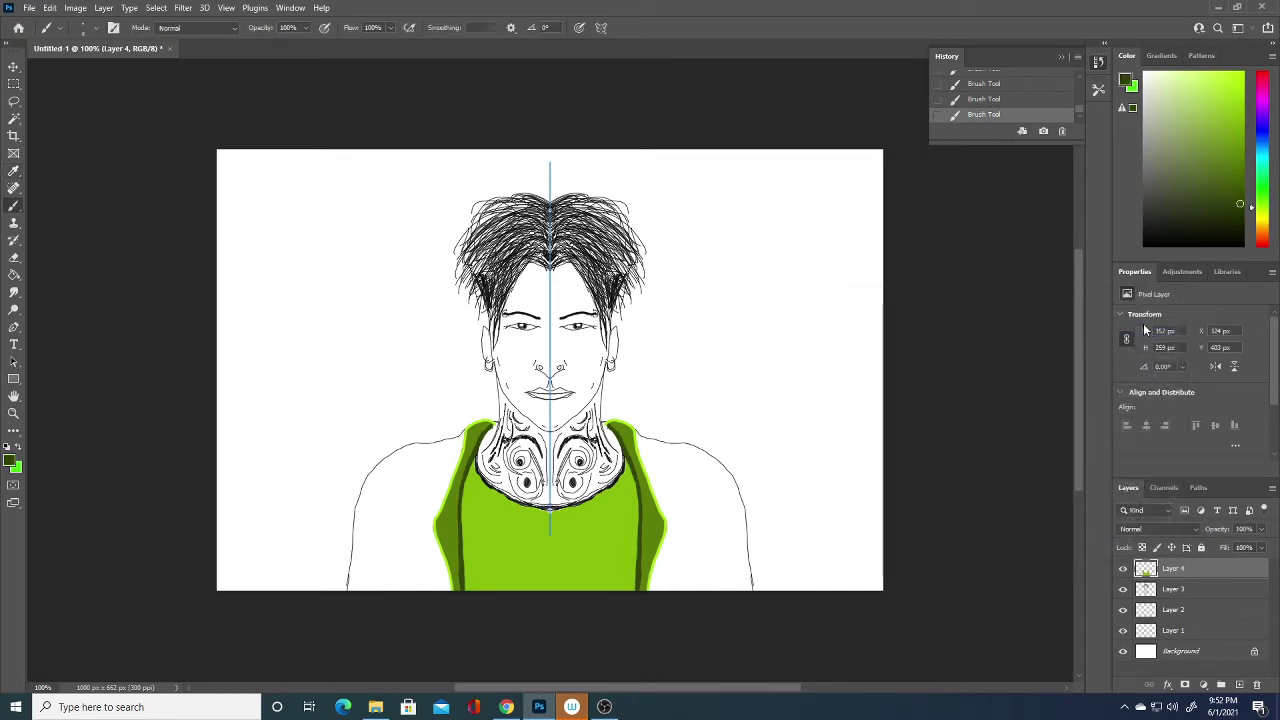
left_click_drag(364, 536, 360, 584)
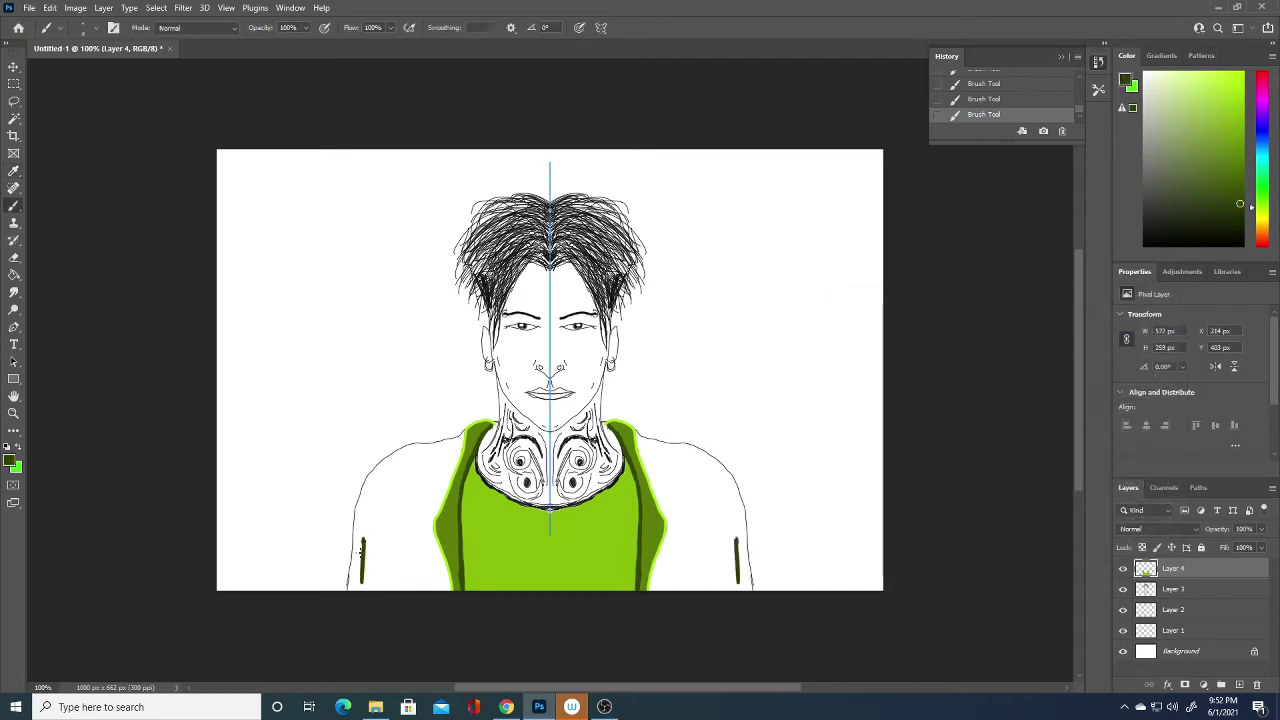
left_click(96, 28)
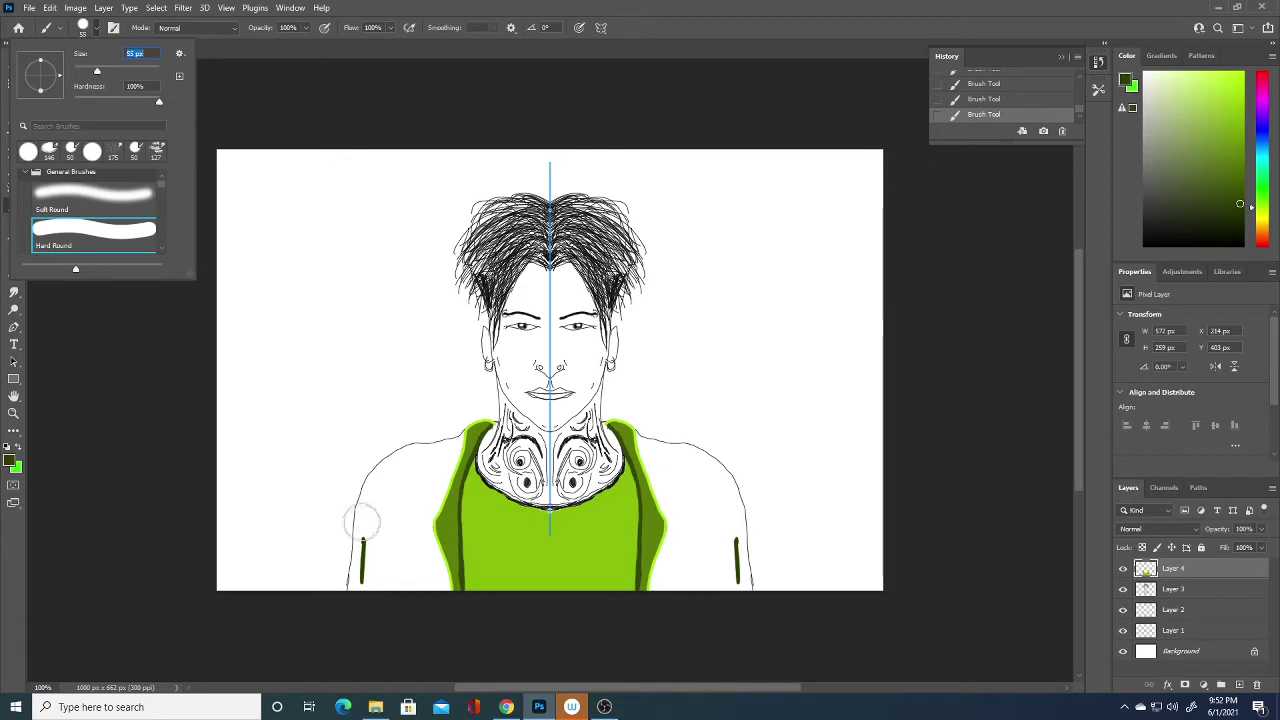
mouse_move(362, 520)
left_mouse_down()
mouse_move(380, 570)
mouse_move(390, 505)
mouse_move(422, 575)
mouse_move(428, 560)
mouse_move(395, 560)
mouse_move(367, 592)
mouse_move(358, 545)
mouse_move(385, 495)
mouse_move(376, 535)
mouse_move(362, 505)
mouse_move(405, 480)
mouse_move(423, 505)
mouse_move(432, 597)
mouse_move(422, 497)
mouse_move(445, 460)
mouse_move(430, 475)
mouse_move(415, 450)
mouse_move(366, 495)
mouse_move(368, 514)
mouse_move(380, 508)
mouse_move(366, 537)
mouse_move(400, 488)
mouse_move(392, 480)
mouse_move(433, 458)
left_mouse_up()
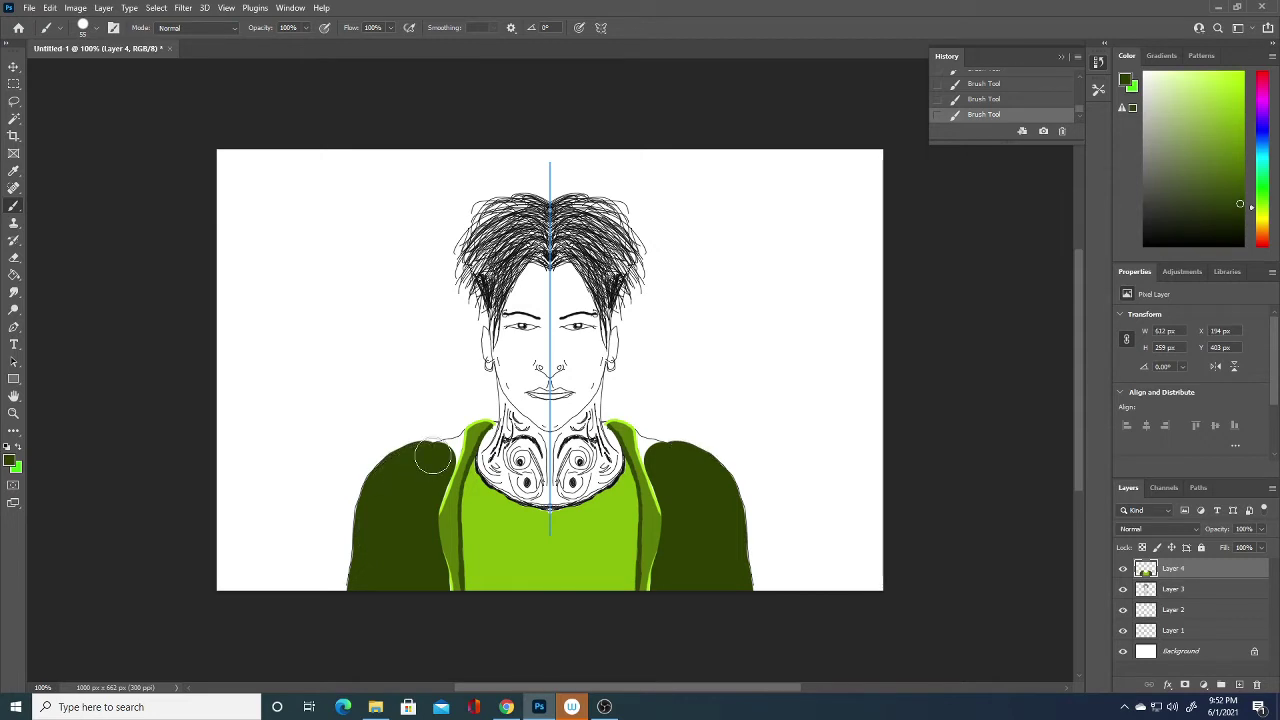
left_click(98, 28)
left_click_drag(95, 71, 80, 72)
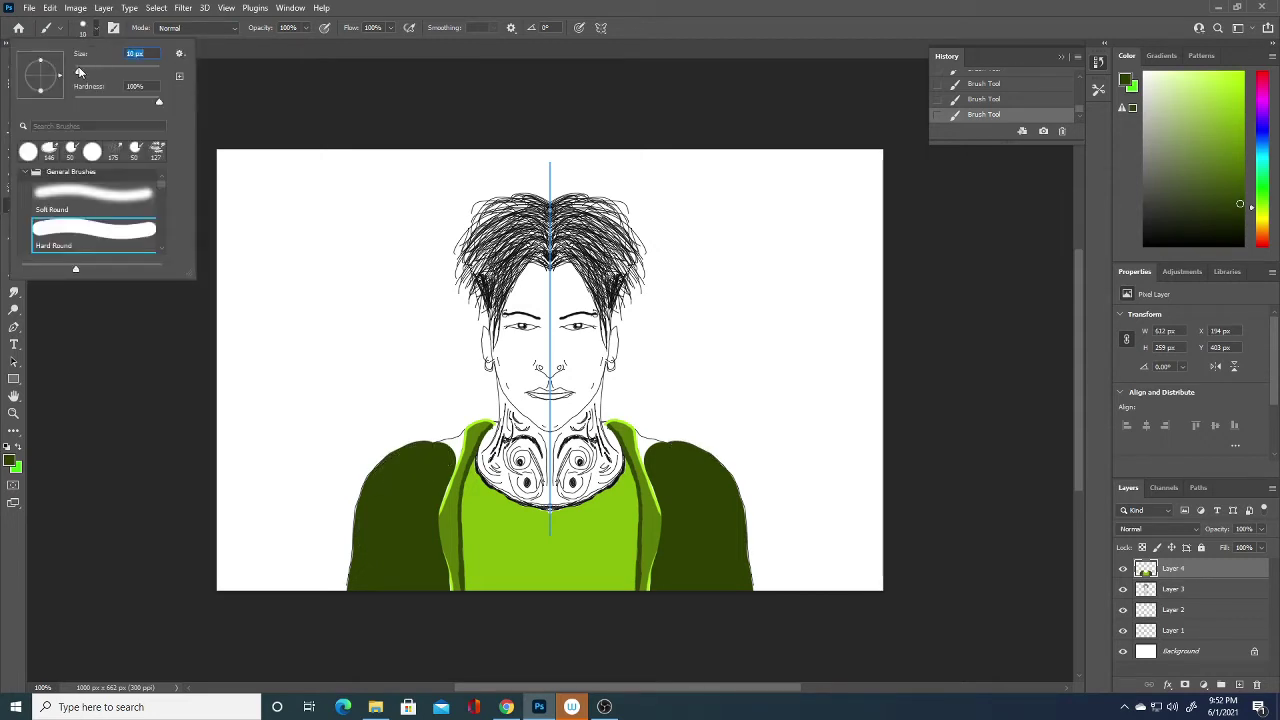
Step: Fill the leftover white gaps along both shoulder edges with the dark green at 10 px
left_click(443, 455)
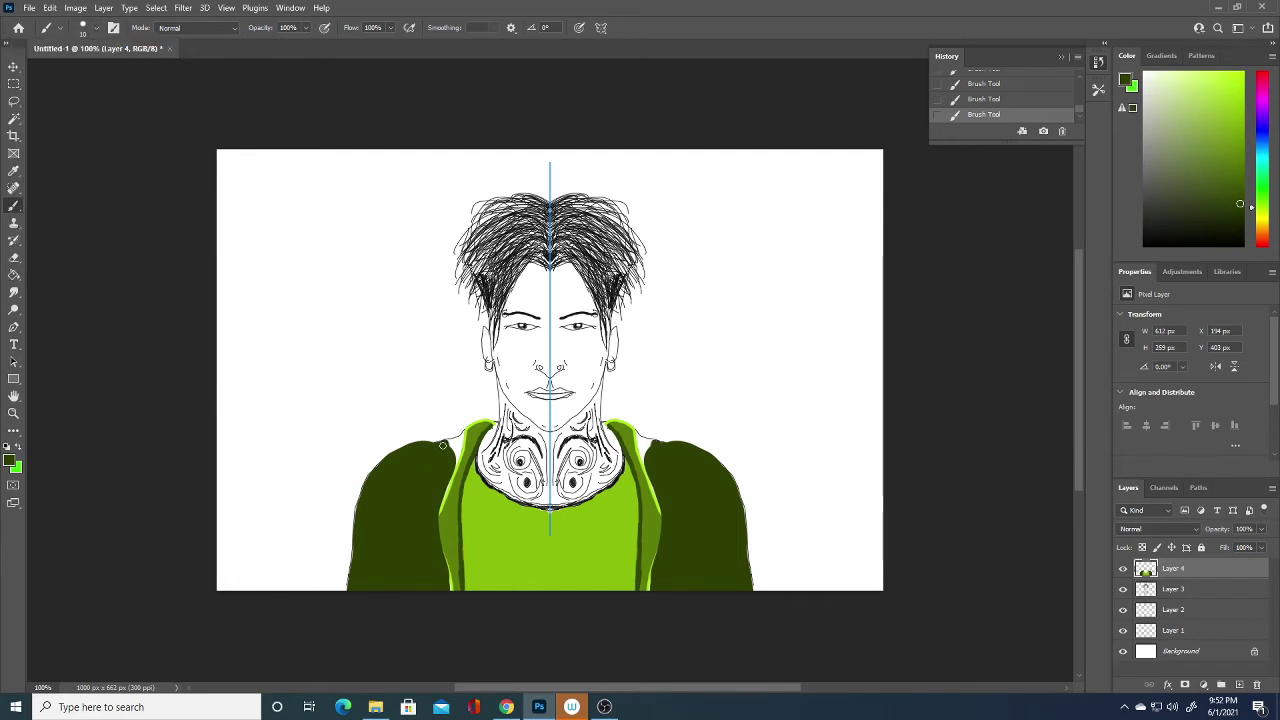
left_click_drag(442, 445, 452, 440)
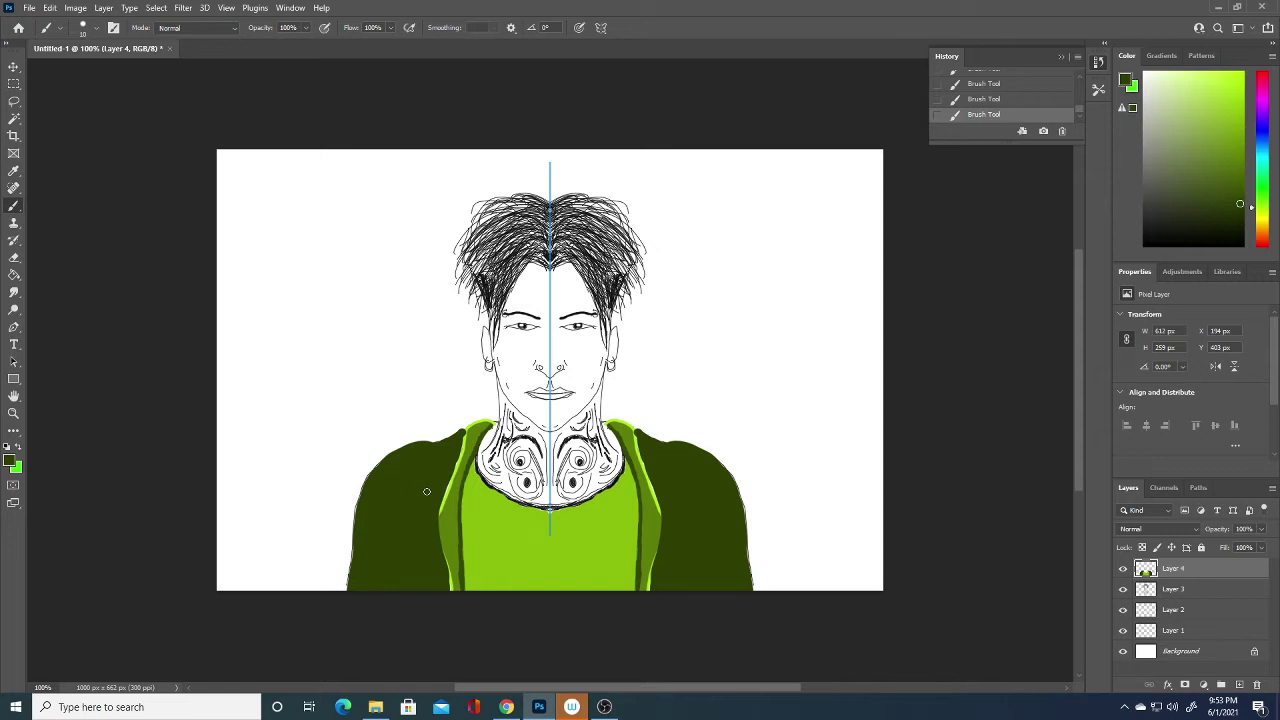
key("i")
left_click(426, 491)
Step: Choose an even darker green and outline the inner and lower outer jacket edges
left_click(12, 459)
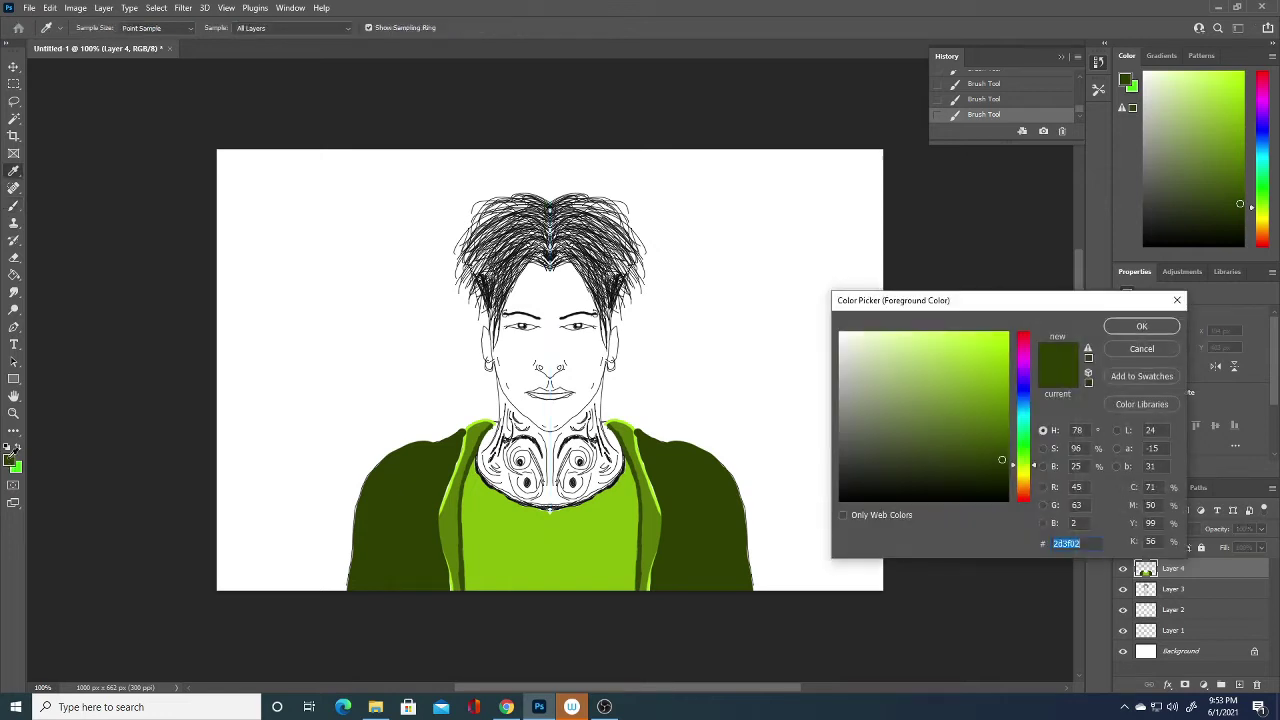
left_click(1001, 481)
left_click(1141, 326)
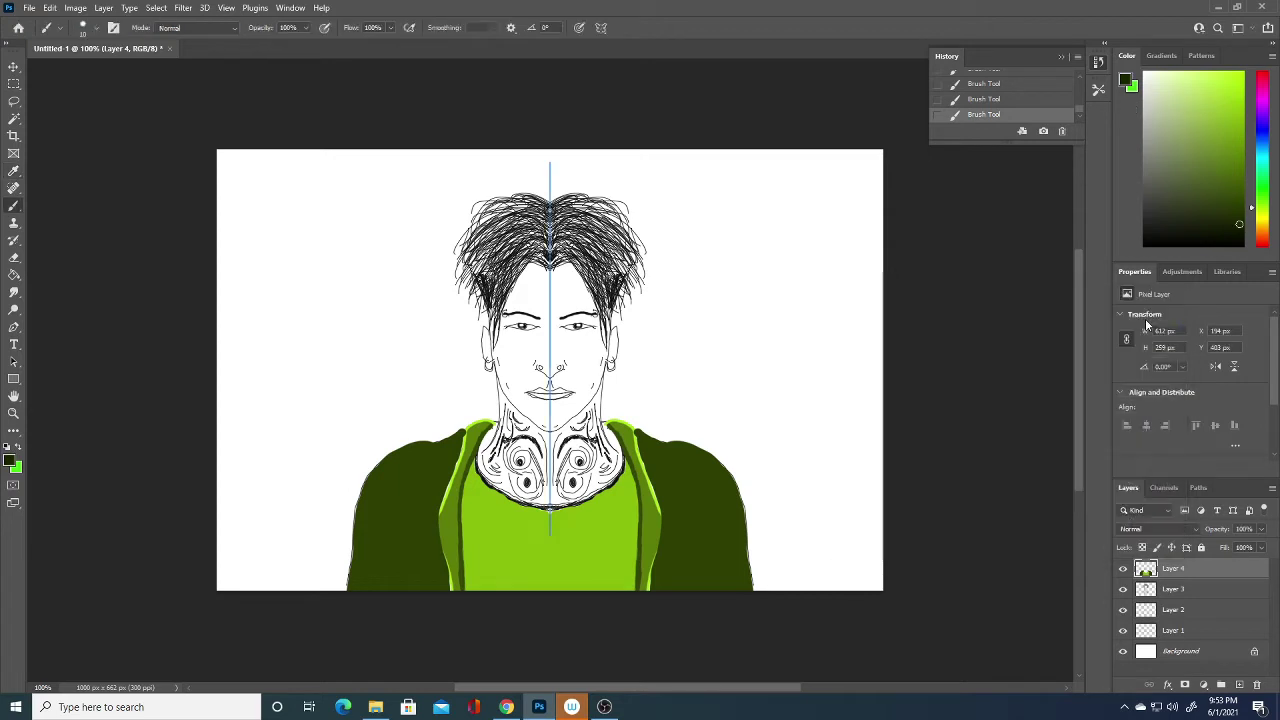
mouse_move(444, 592)
left_mouse_down()
mouse_move(440, 498)
mouse_move(465, 432)
left_mouse_up()
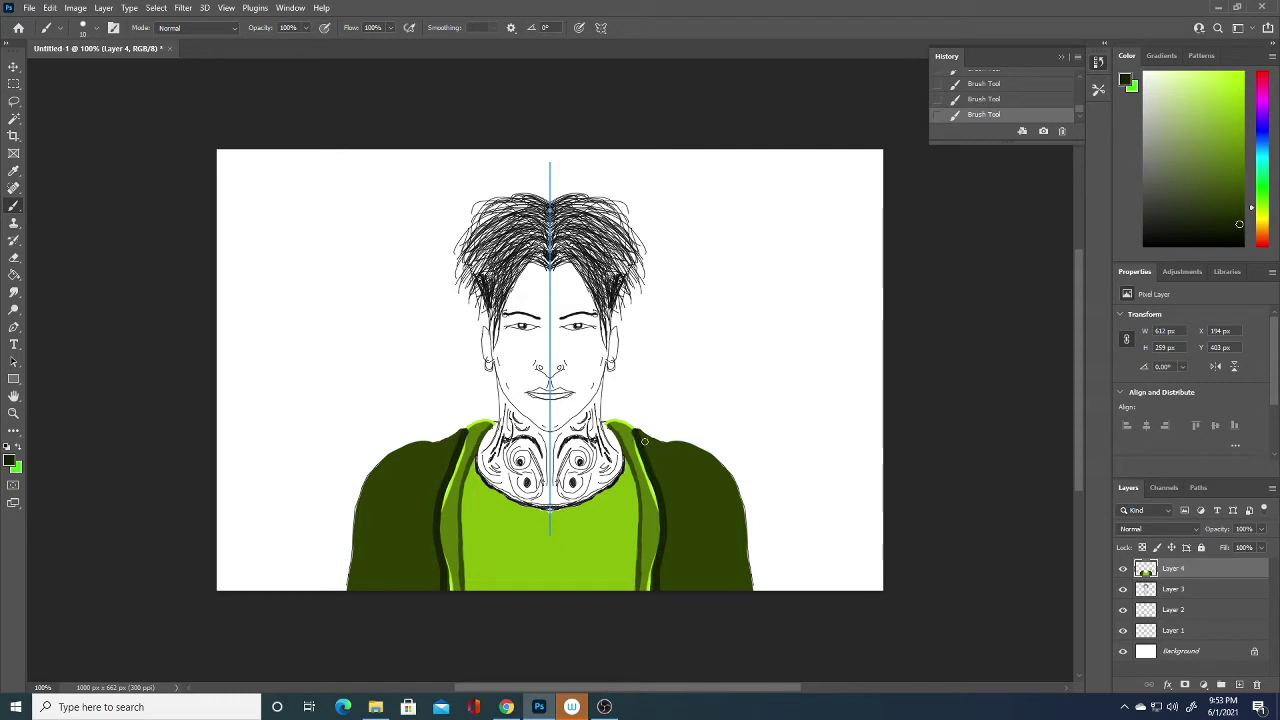
mouse_move(347, 591)
left_mouse_down()
mouse_move(376, 468)
mouse_move(455, 433)
left_mouse_up()
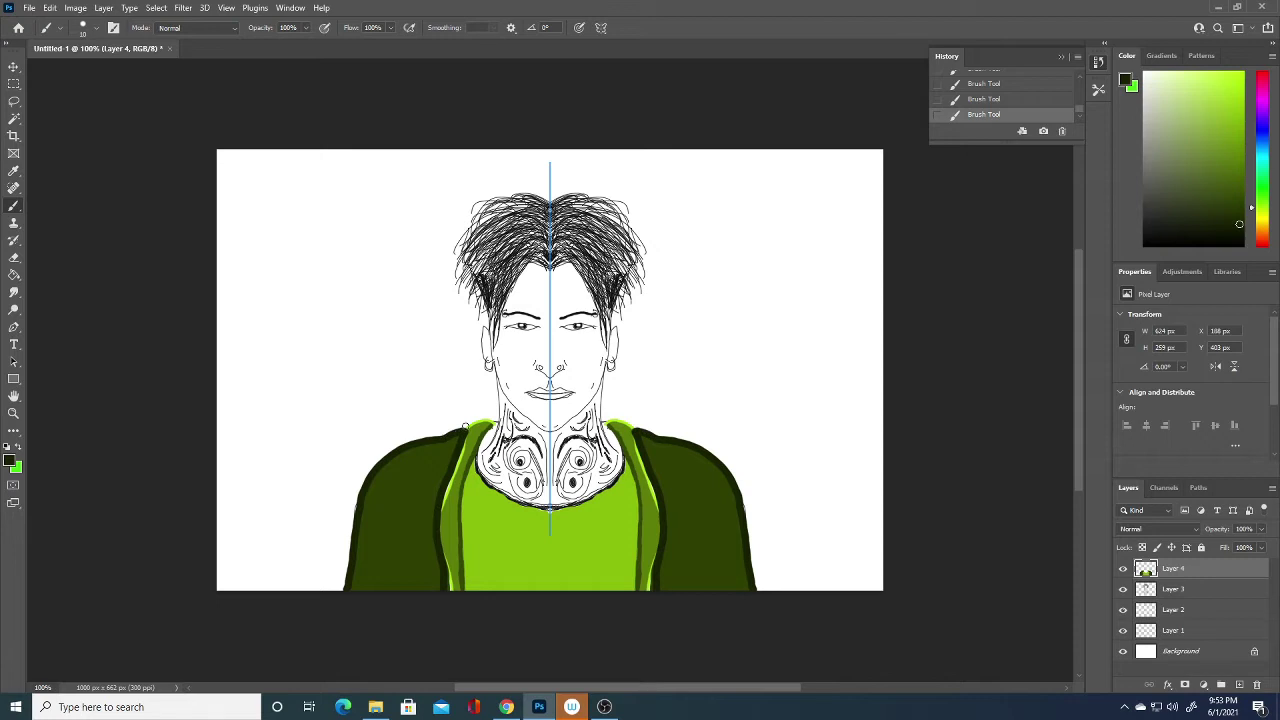
Step: Paint mirrored white highlight stripes down the jacket sleeves and shoulders
left_click(10, 460)
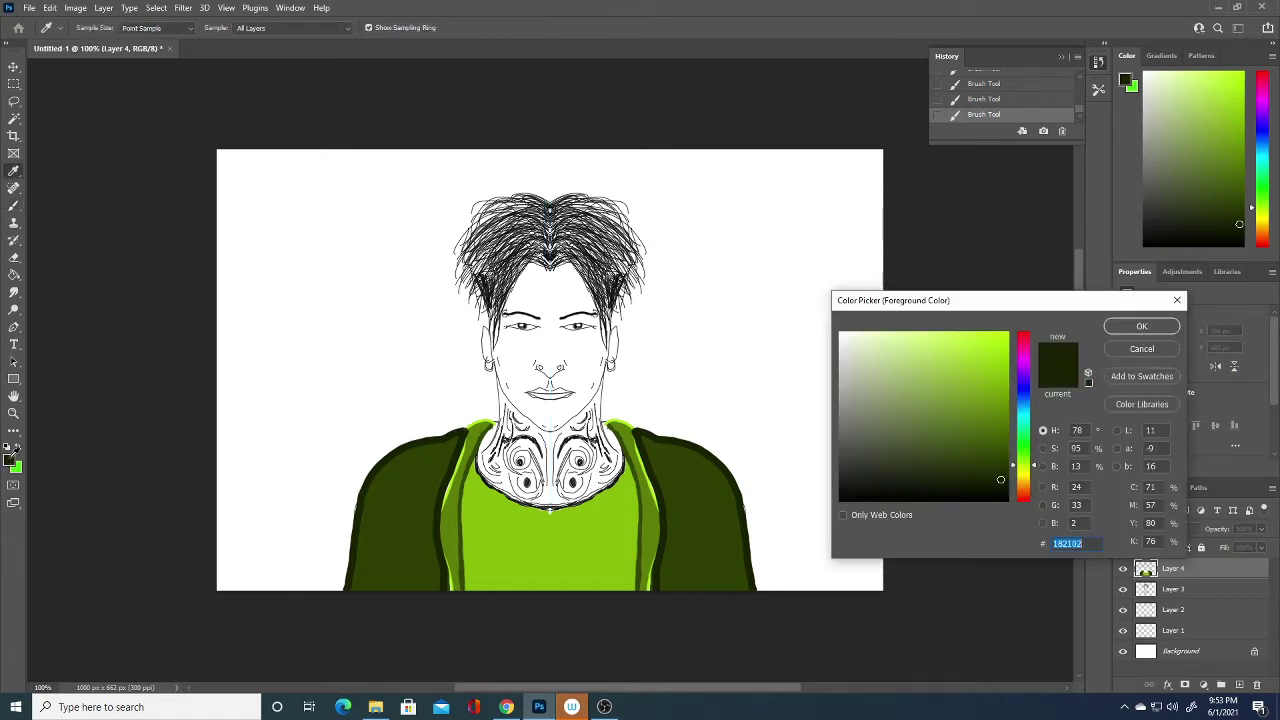
left_click(361, 420)
left_click(1141, 328)
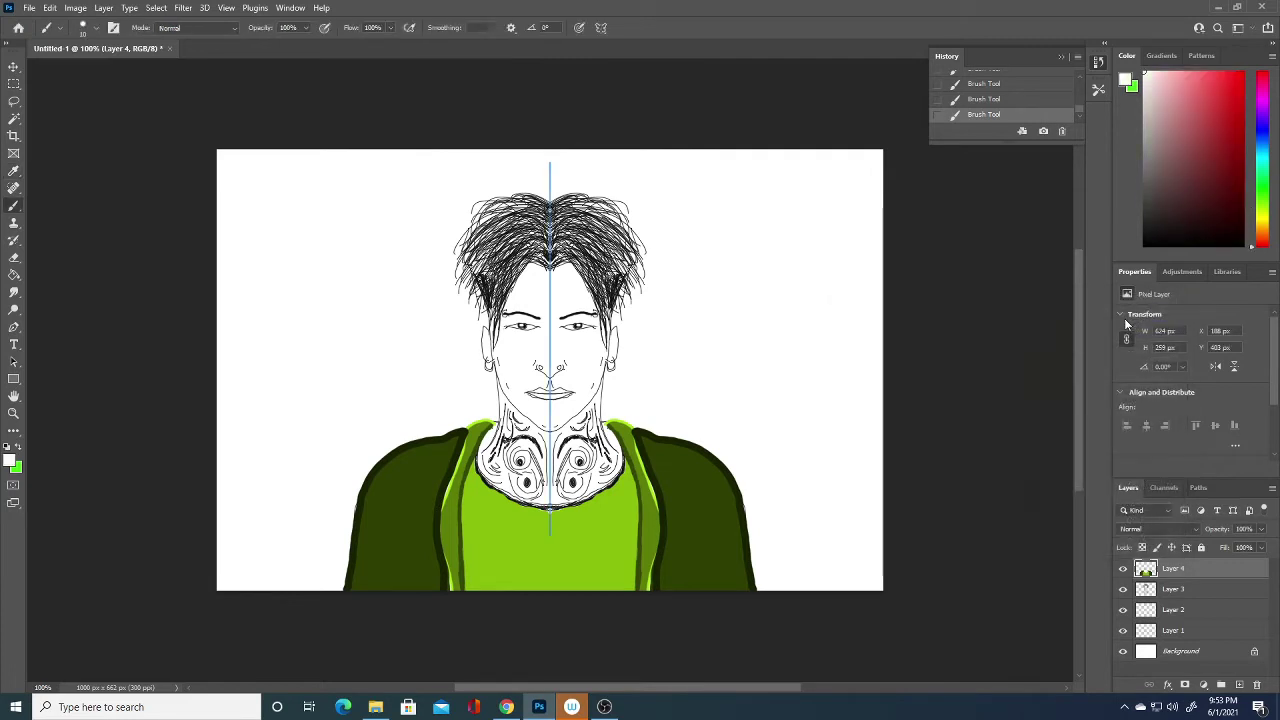
left_click(447, 449)
left_click_drag(447, 449, 426, 558)
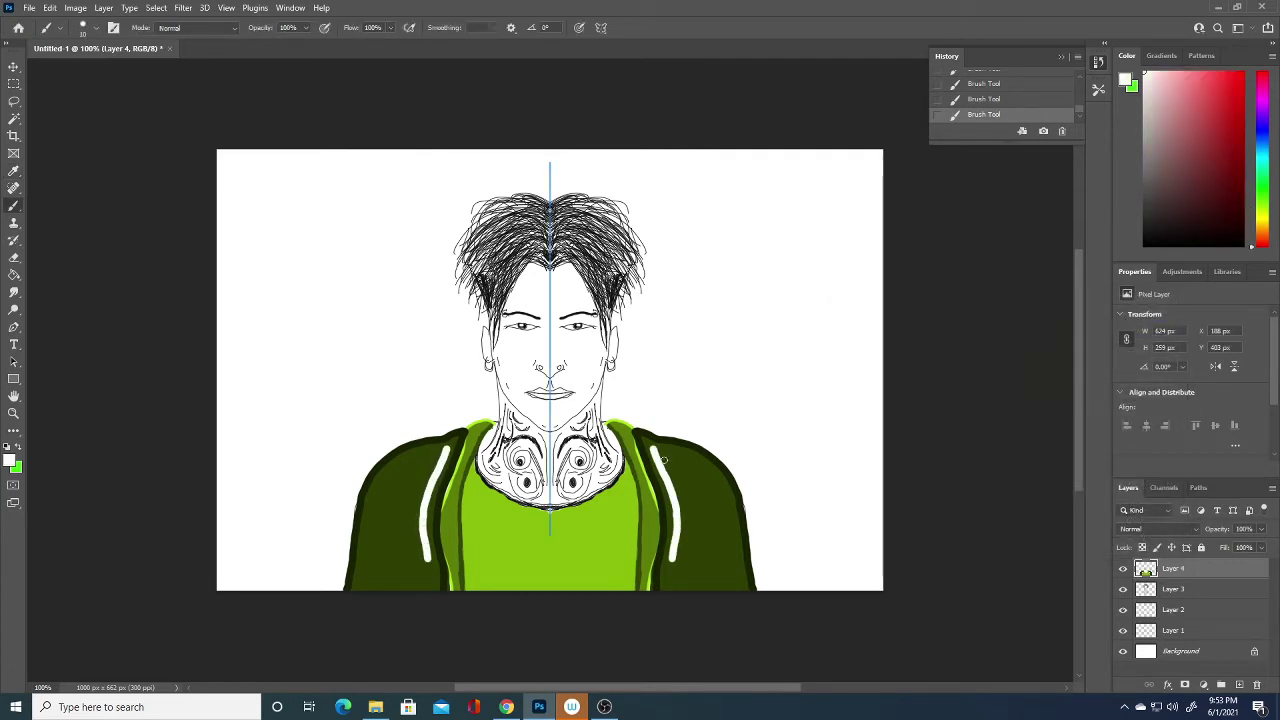
left_click_drag(688, 455, 734, 497)
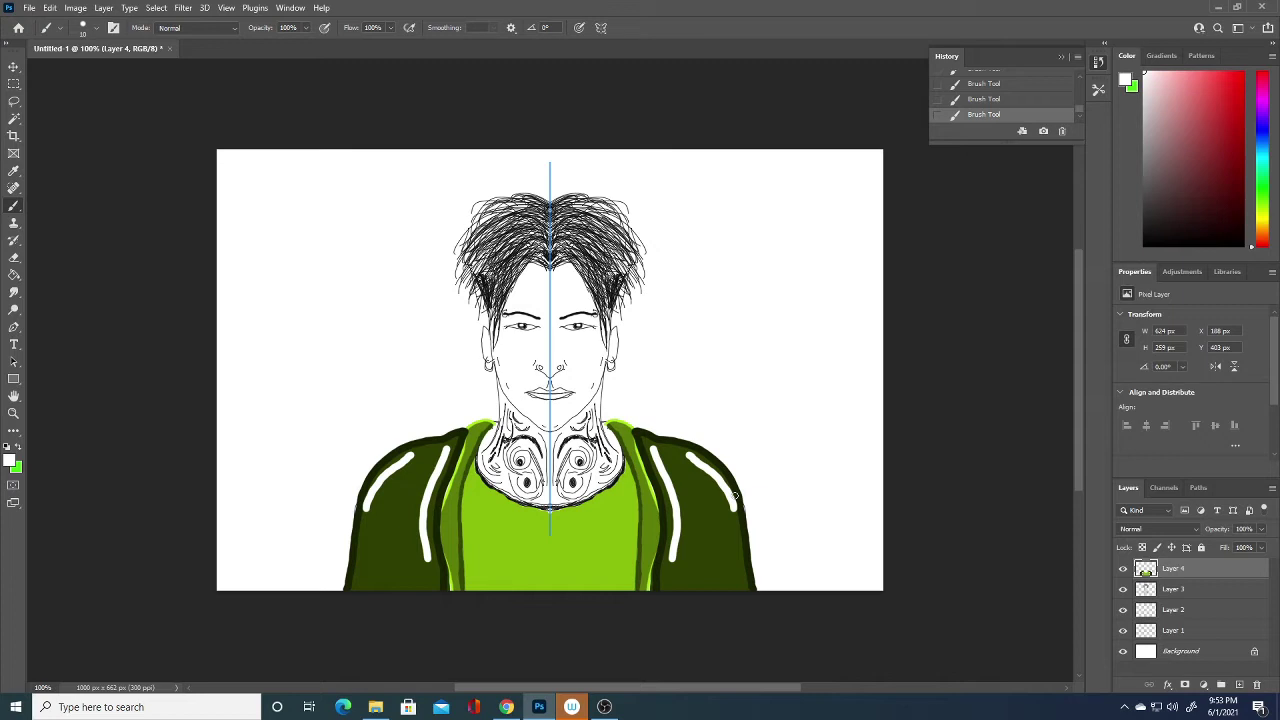
Step: Sample the jacket's green as the new foreground colour
left_click(10, 461)
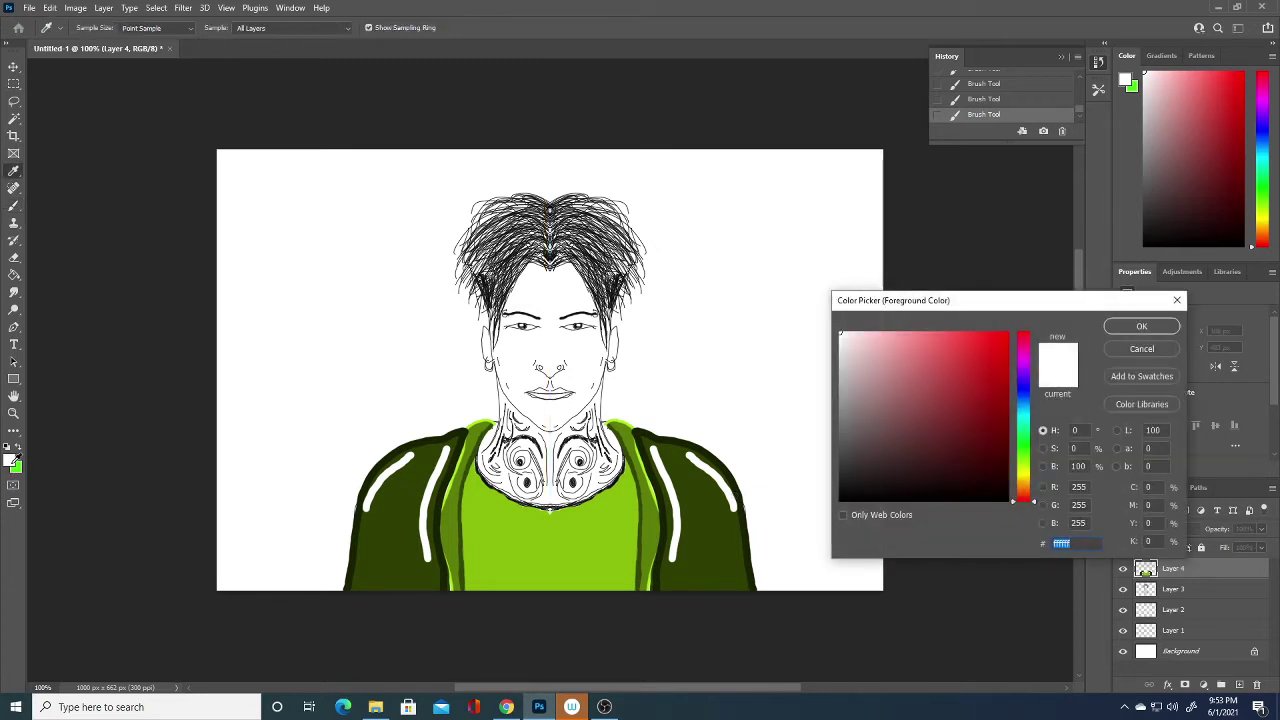
left_click(406, 487)
left_click(1141, 327)
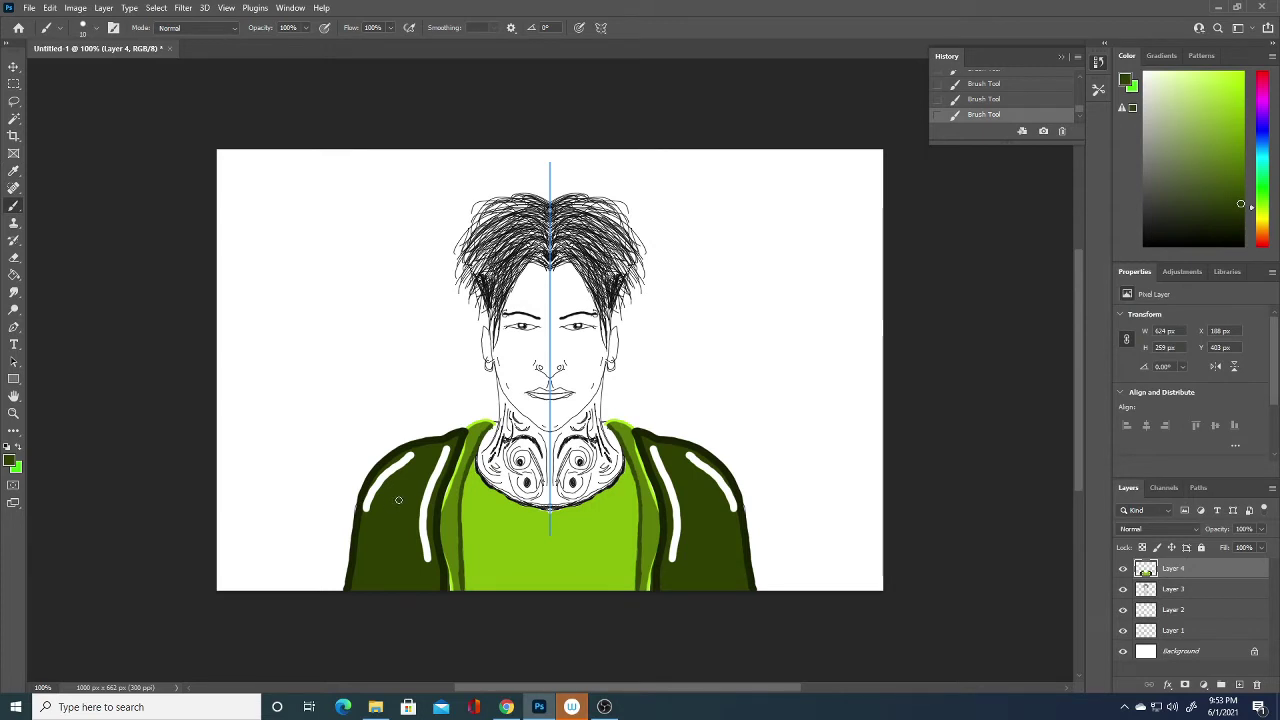
left_click(10, 461)
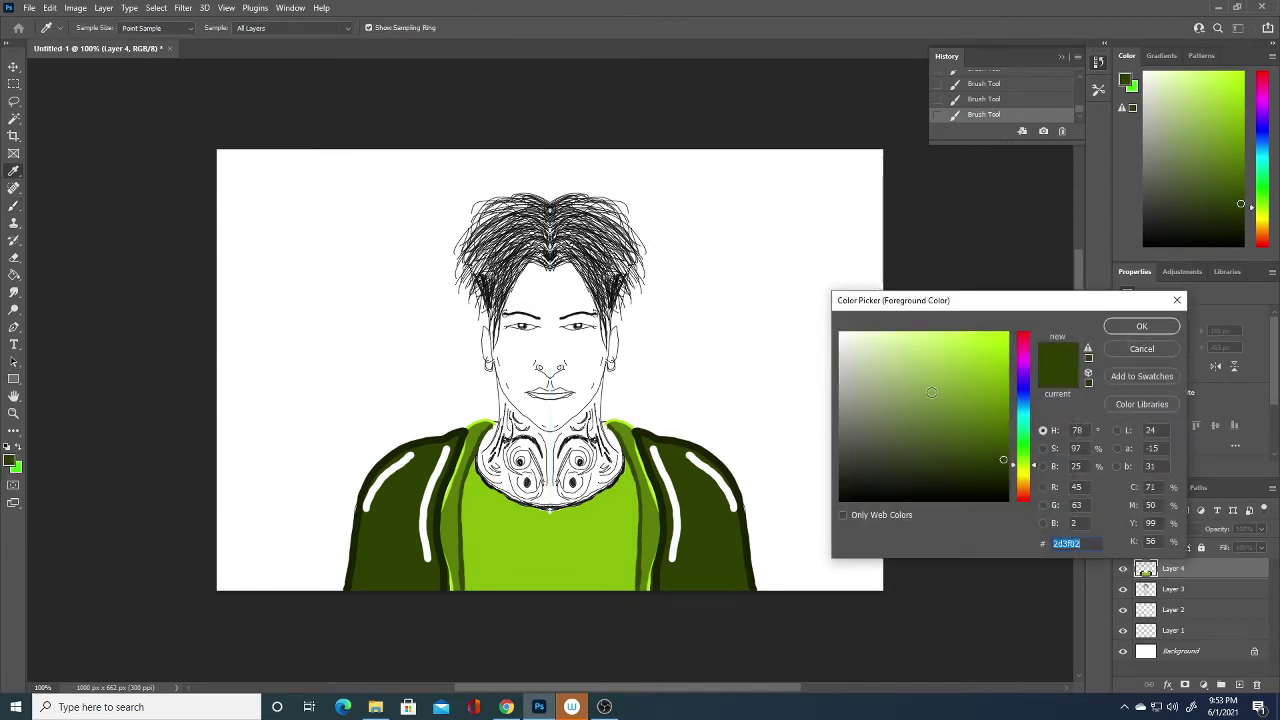
Step: Brighten the green and paint mirrored lighter-green streaks beside the white highlights
left_click(1001, 431)
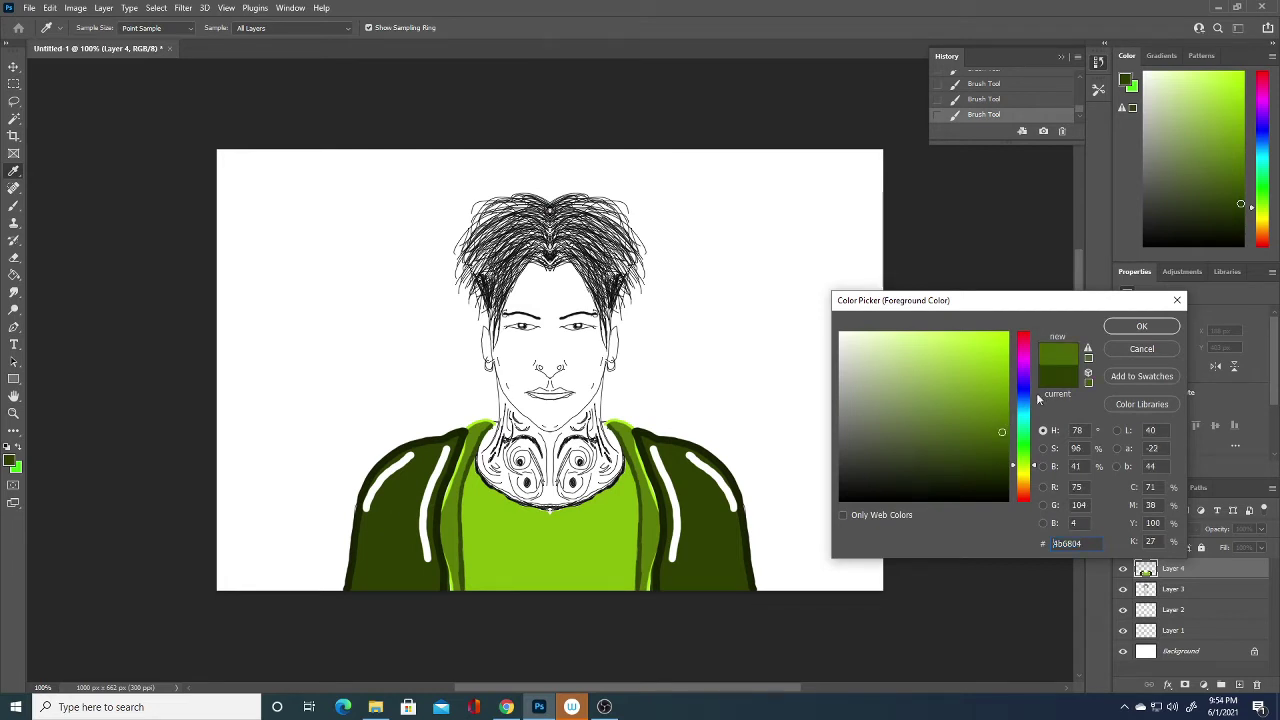
left_click(1144, 326)
left_click_drag(374, 516, 428, 430)
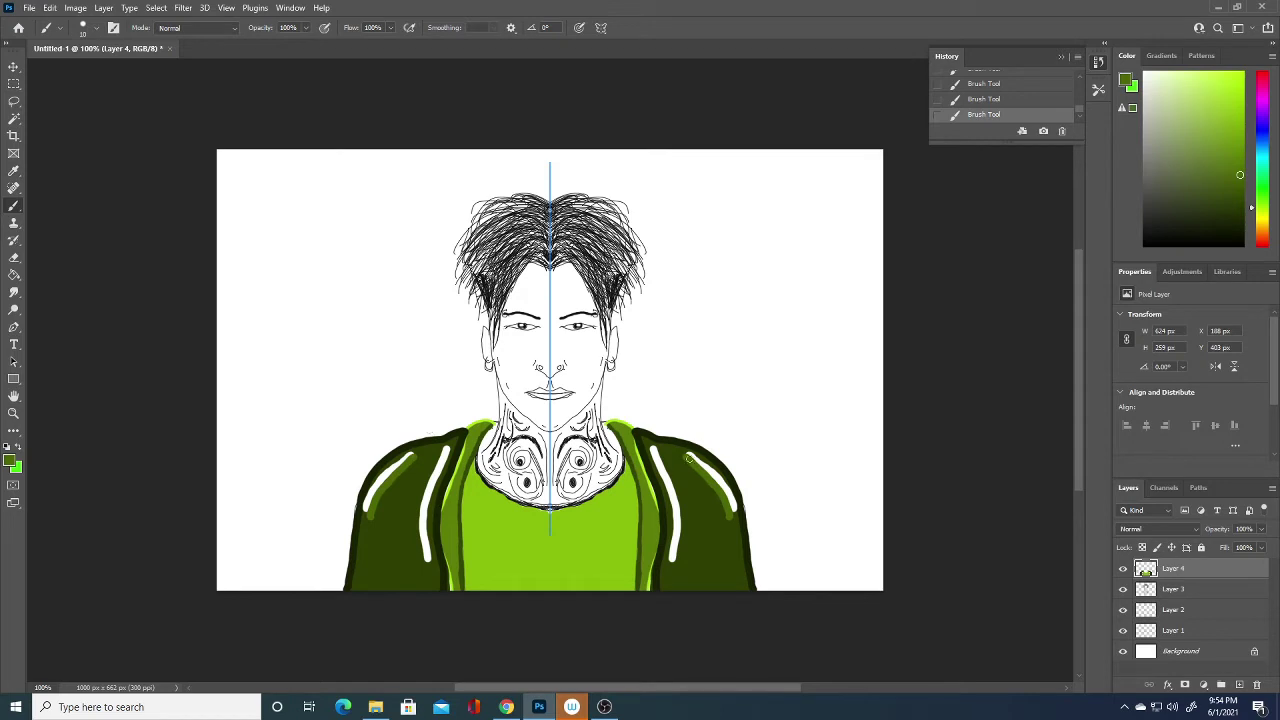
left_click_drag(423, 547, 447, 438)
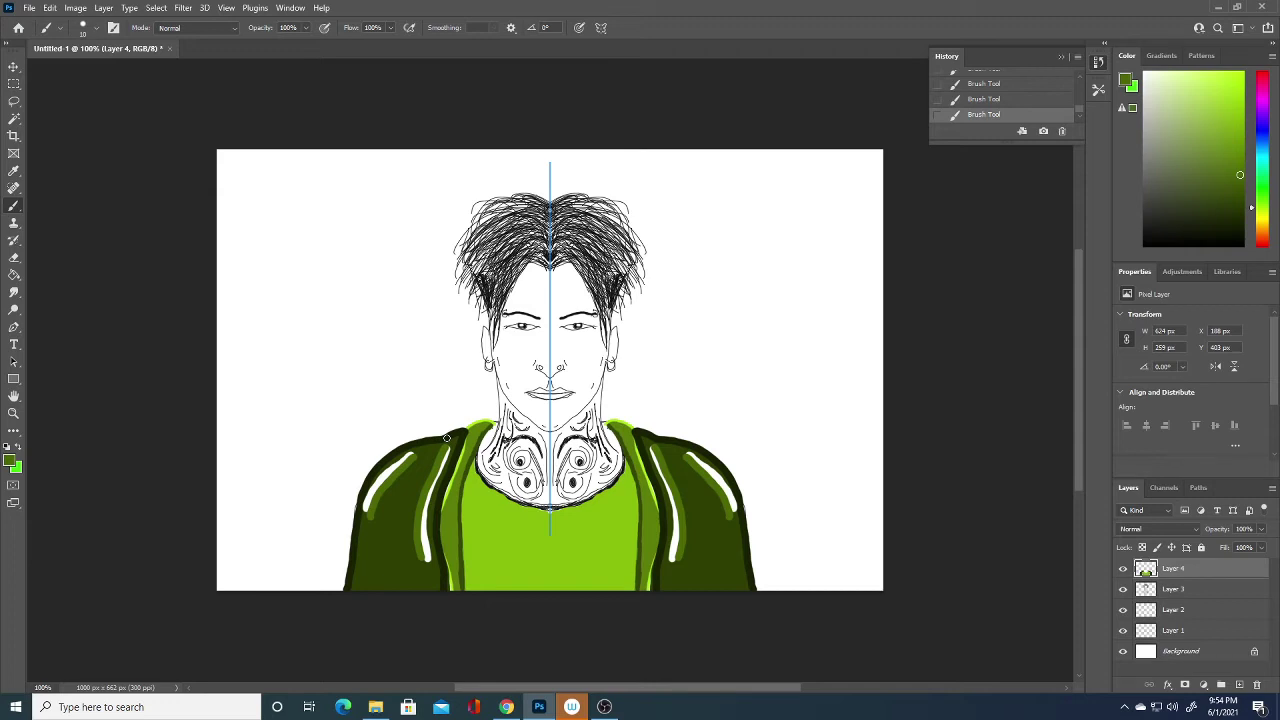
Step: Set the foreground colour to black (000000) and the brush size to 1 px
left_click(10, 462)
type("000000")
left_click(1126, 326)
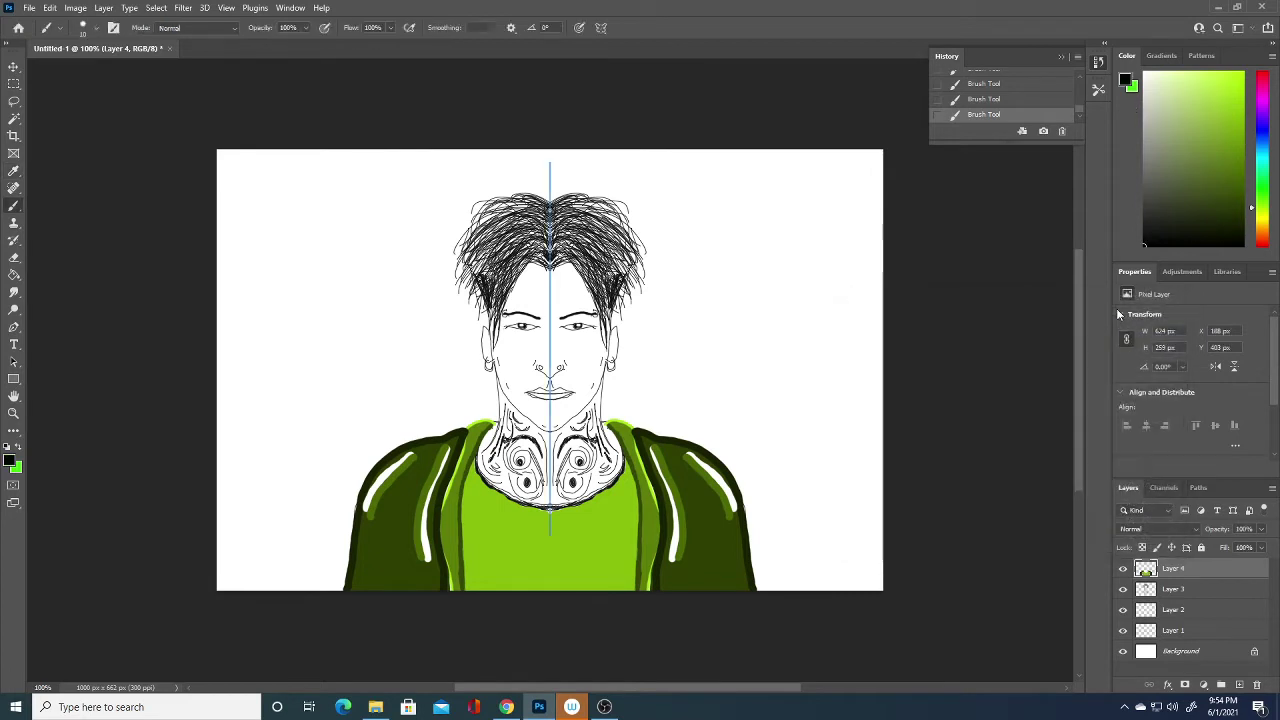
left_click(95, 30)
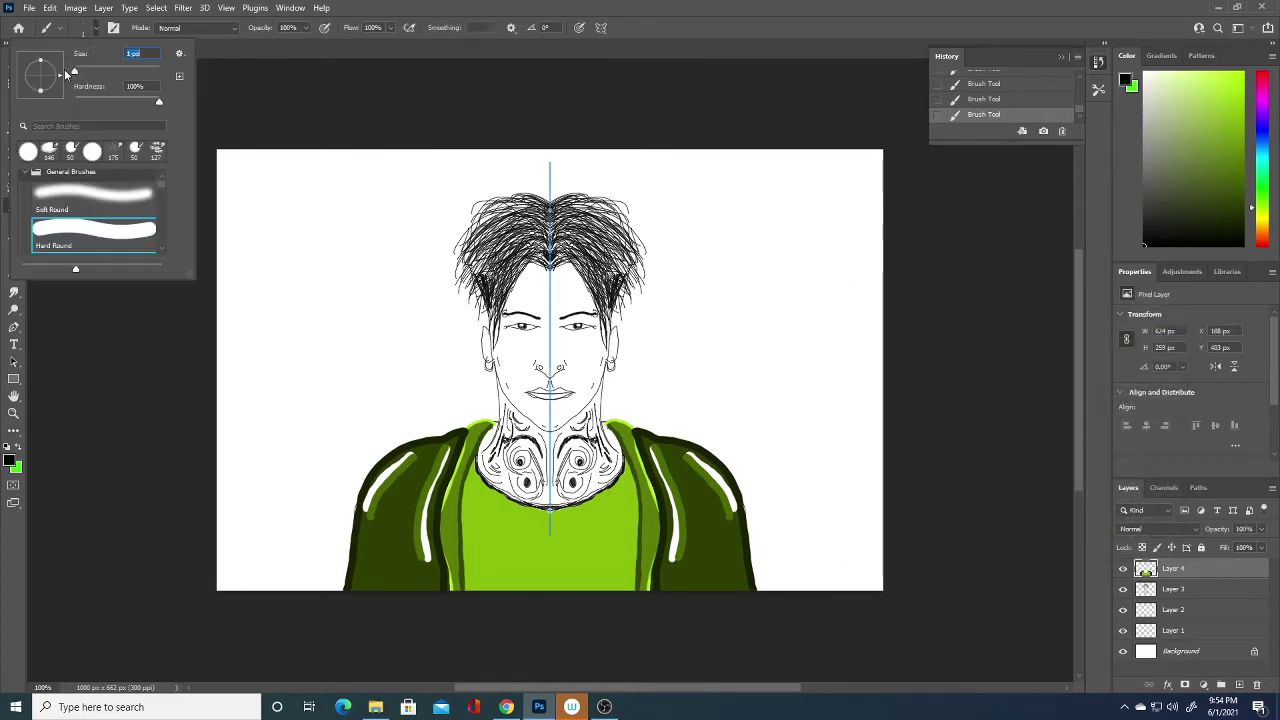
Step: Draw a burst of thin black strands into both sides of the hair
mouse_move(519, 242)
left_mouse_down()
mouse_move(521, 256)
mouse_move(478, 280)
left_mouse_up()
left_click_drag(598, 240, 614, 272)
left_click_drag(494, 234, 472, 276)
left_click_drag(610, 242, 626, 272)
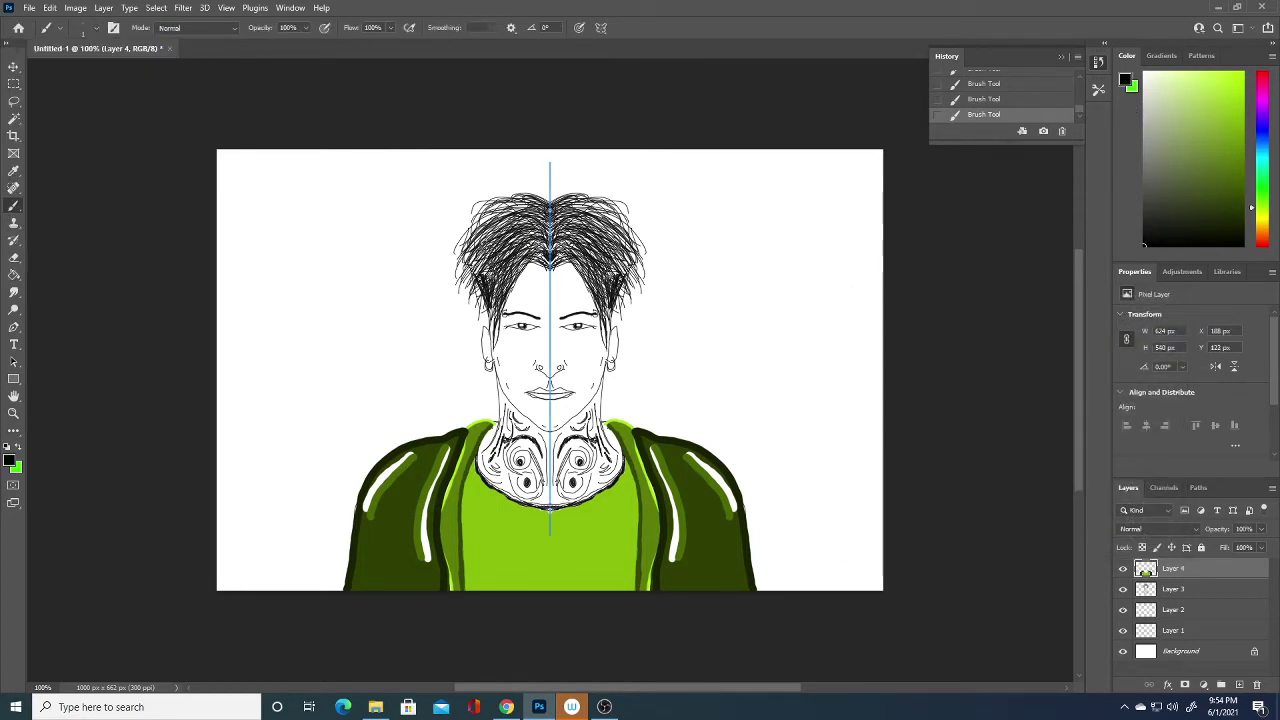
left_click_drag(488, 240, 470, 278)
left_click_drag(618, 254, 630, 276)
left_click_drag(486, 258, 472, 282)
left_click_drag(510, 208, 476, 246)
left_click_drag(590, 210, 626, 246)
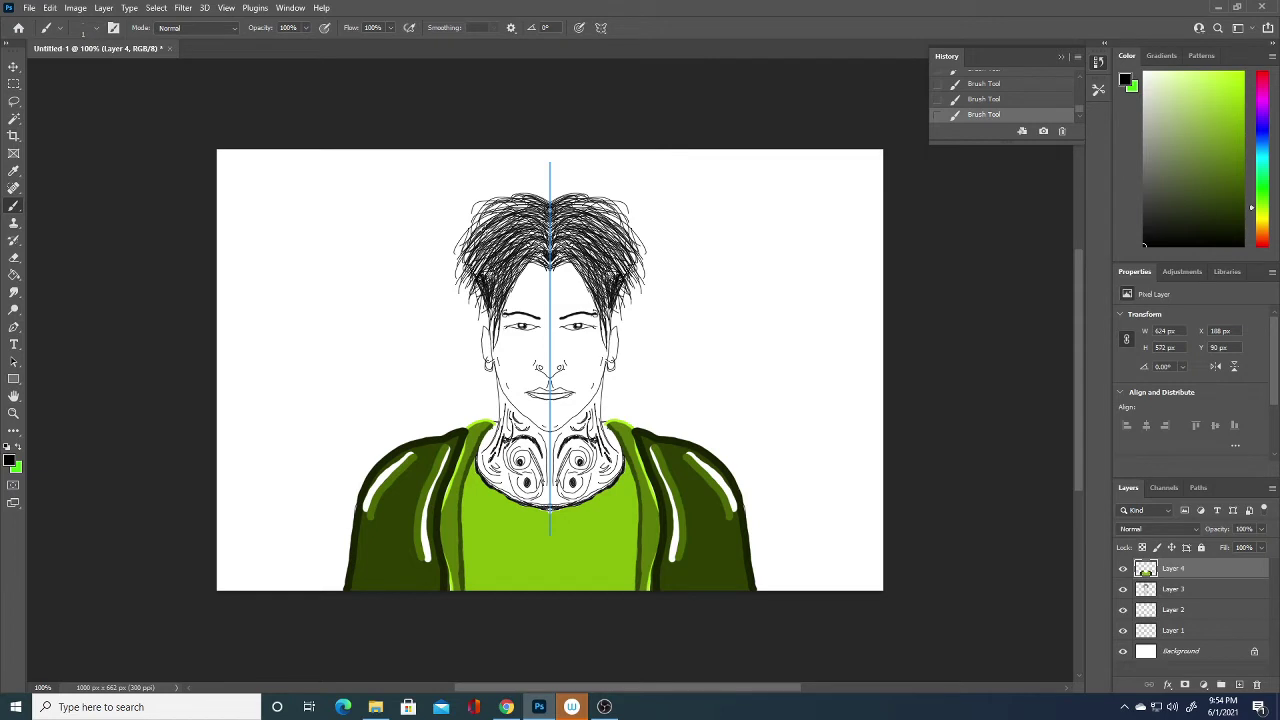
left_click_drag(500, 204, 460, 252)
left_click_drag(580, 220, 612, 248)
left_click_drag(500, 250, 486, 266)
mouse_move(600, 250)
left_mouse_down()
mouse_move(612, 272)
mouse_move(638, 266)
mouse_move(634, 282)
mouse_move(622, 272)
mouse_move(586, 294)
left_mouse_up()
Step: Add more fine strands along the top, sides and near the hair parting
mouse_move(594, 206)
left_mouse_down()
mouse_move(620, 230)
mouse_move(612, 218)
left_mouse_up()
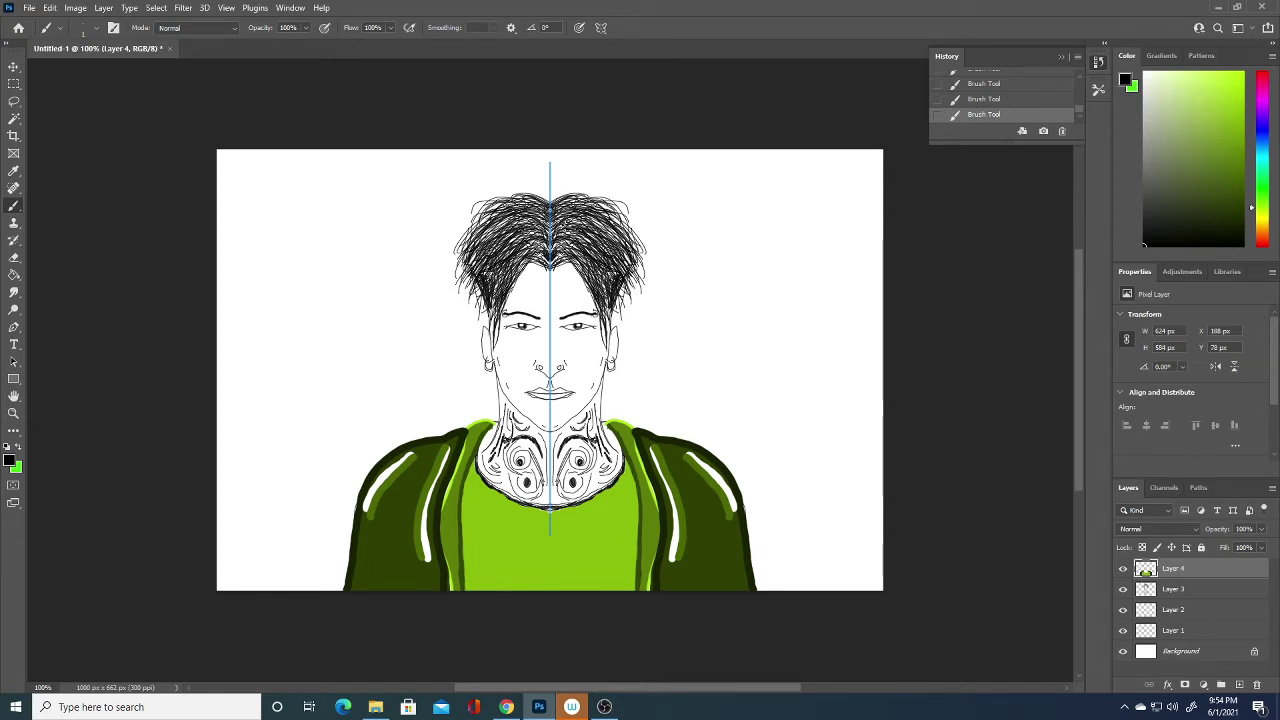
mouse_move(594, 264)
left_mouse_down()
mouse_move(610, 280)
mouse_move(634, 272)
mouse_move(594, 246)
left_mouse_up()
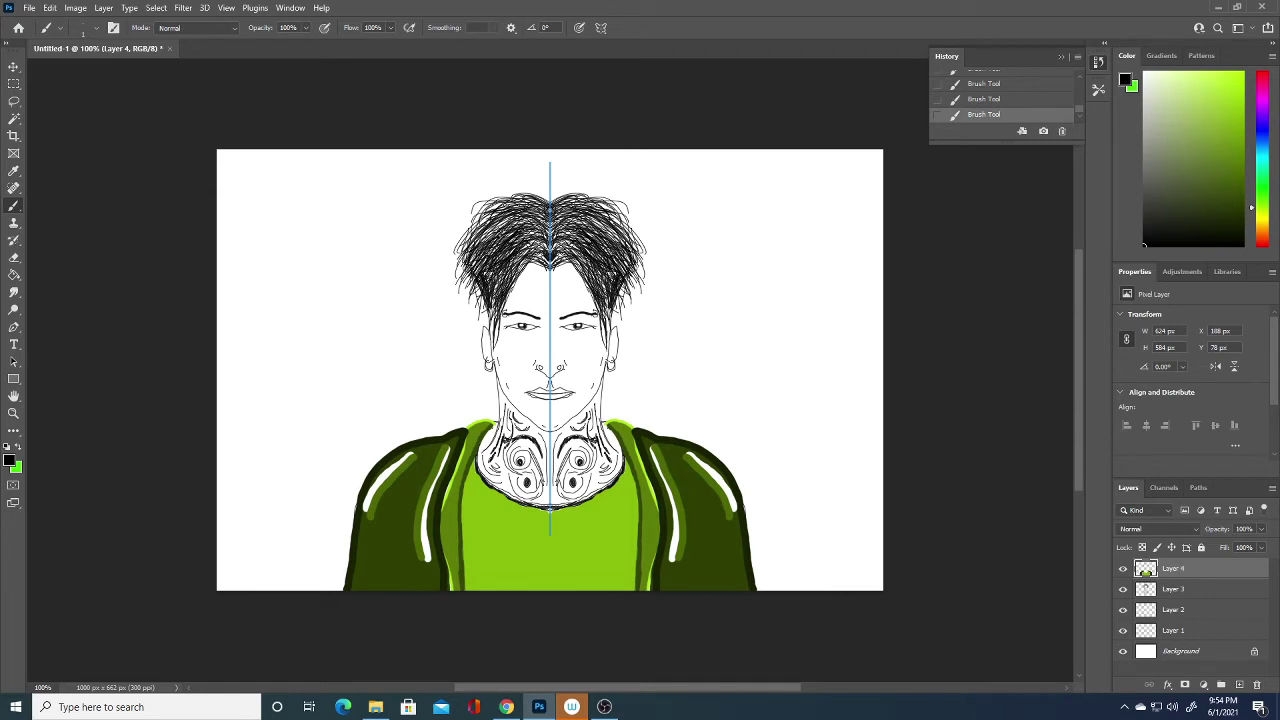
mouse_move(496, 220)
left_mouse_down()
mouse_move(512, 236)
mouse_move(474, 272)
mouse_move(486, 292)
left_mouse_up()
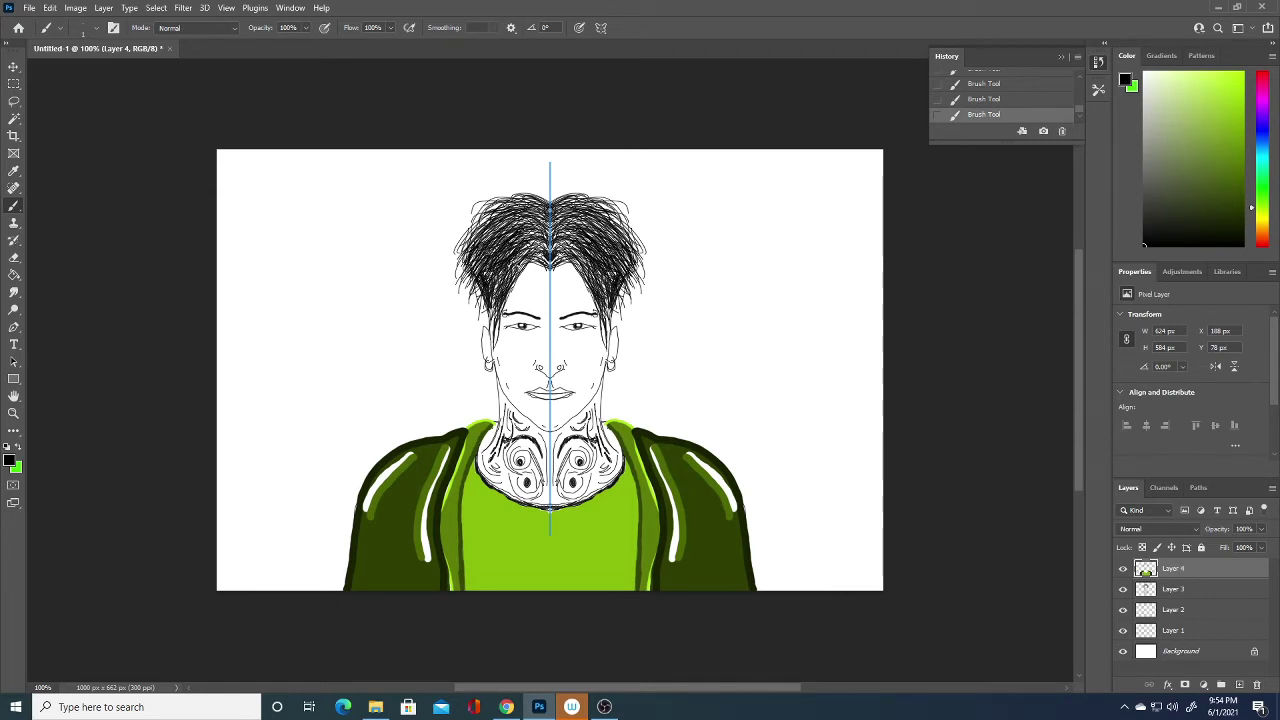
mouse_move(530, 246)
left_mouse_down()
mouse_move(508, 284)
mouse_move(518, 276)
left_mouse_up()
left_click_drag(524, 260, 508, 288)
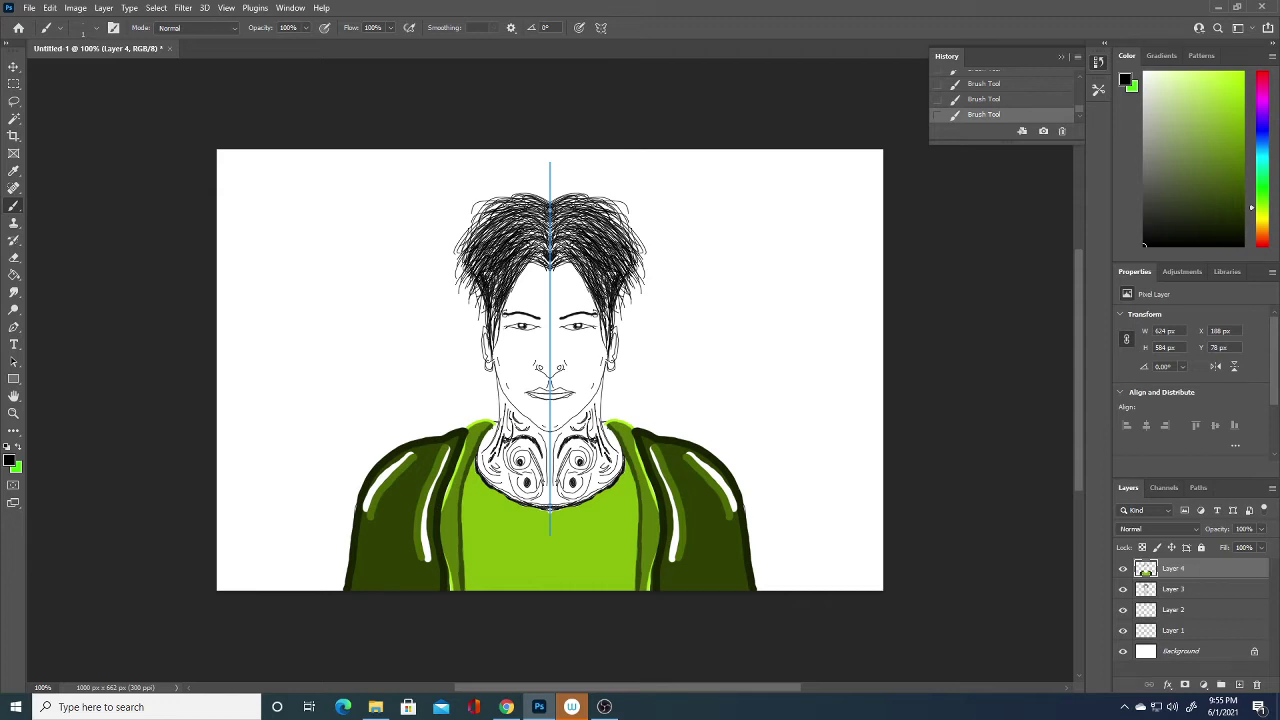
Step: Toggle Layer 3's visibility off and on, then select Layer 2
left_click(1122, 589)
left_click(1122, 589)
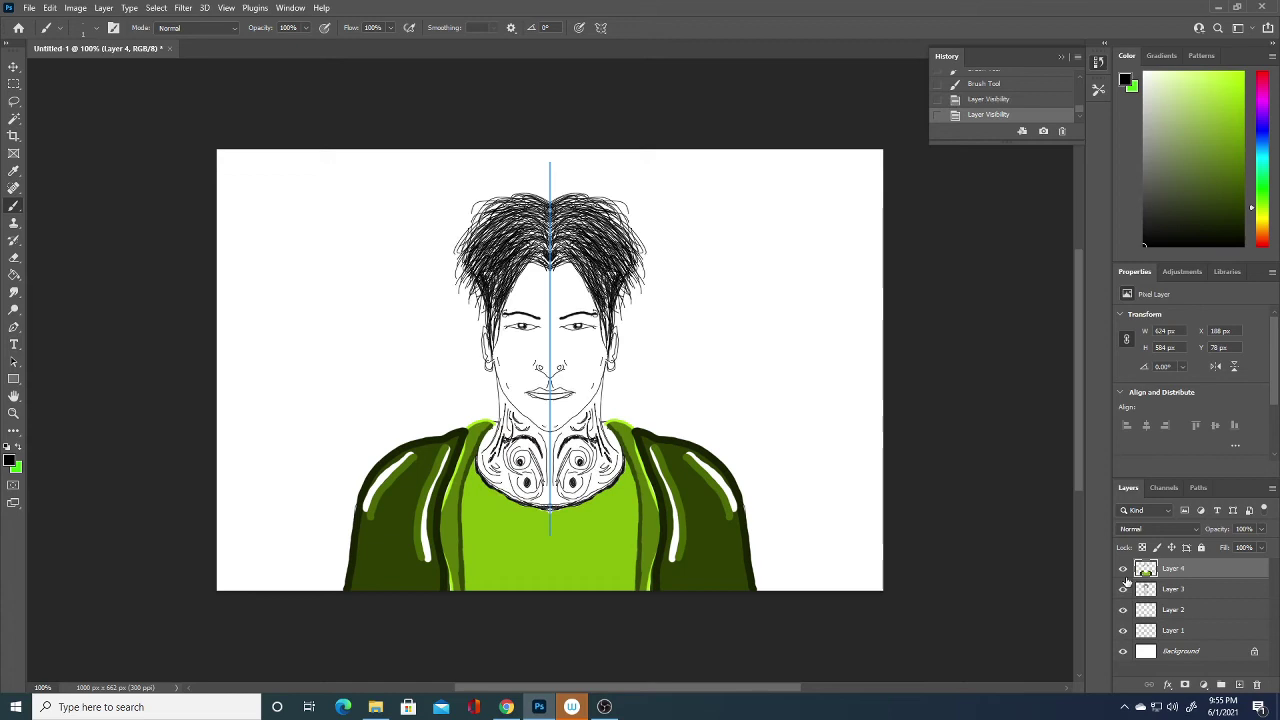
left_click(1195, 609)
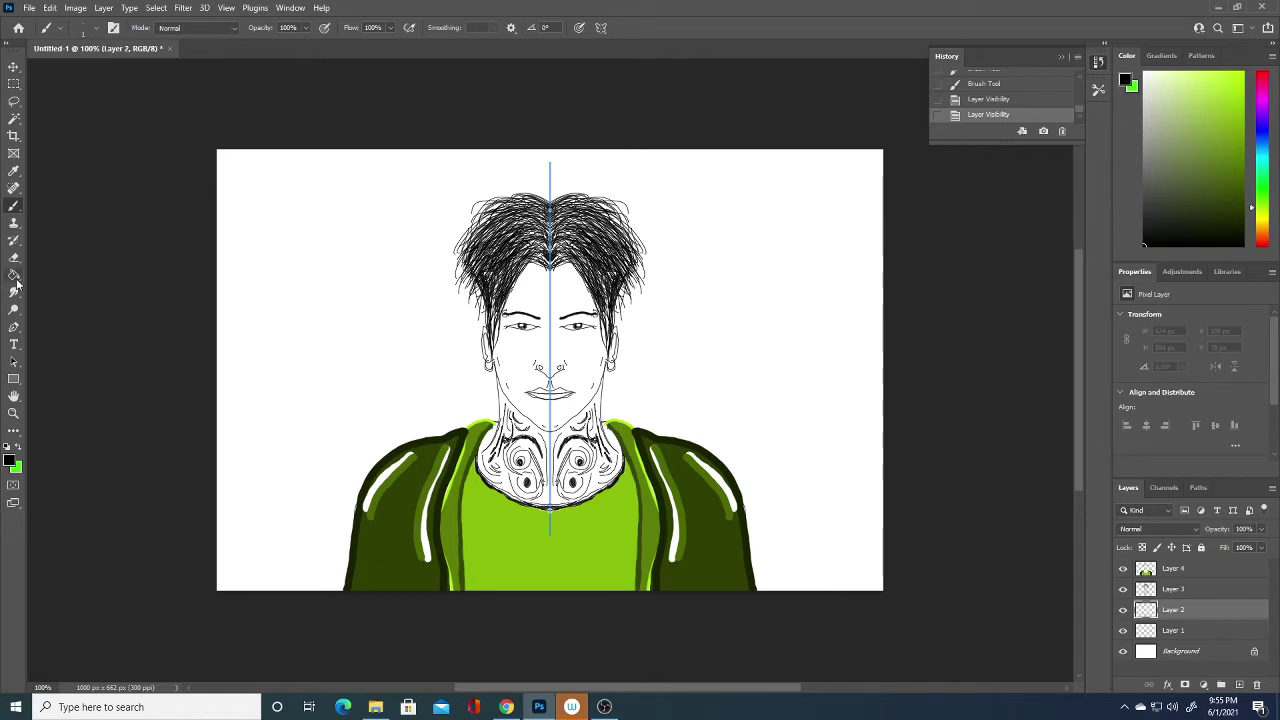
Step: Fill Layer 2 with the jacket's dark green, sampled from the canvas
key("ctrl+semicolon")
left_click(10, 461)
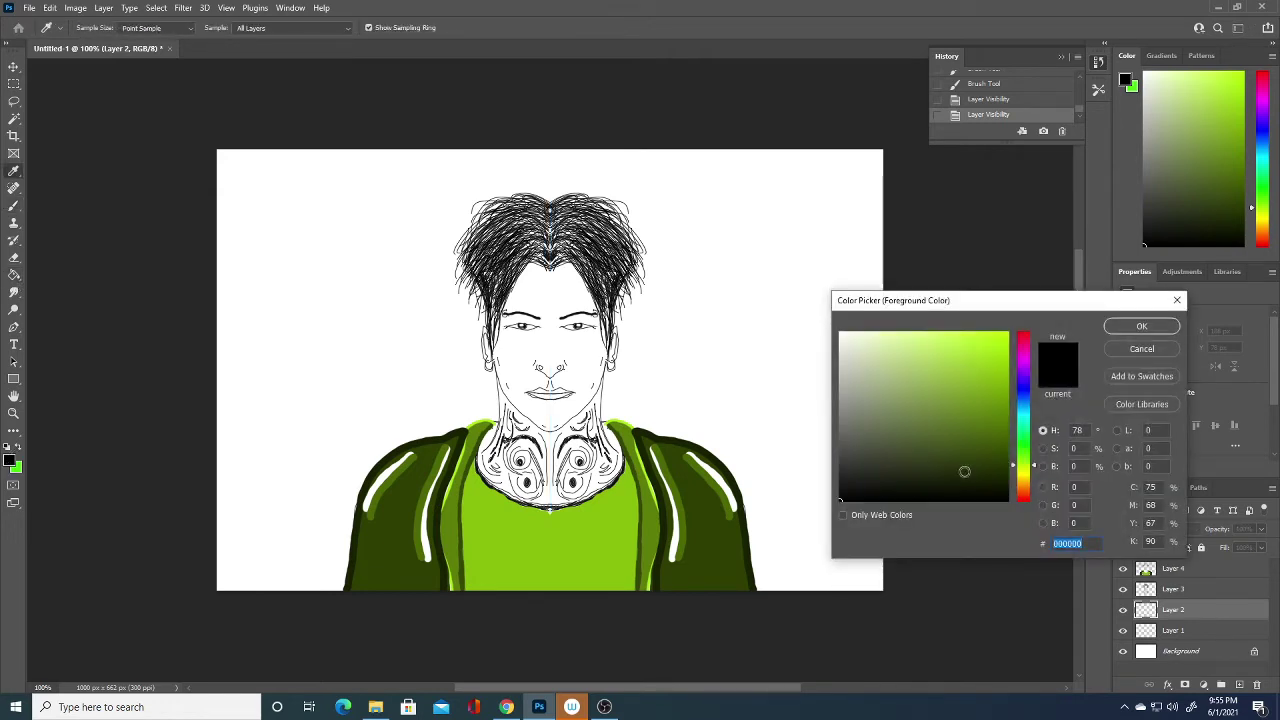
left_click(723, 570)
left_click(1135, 330)
key("g")
left_click(798, 372)
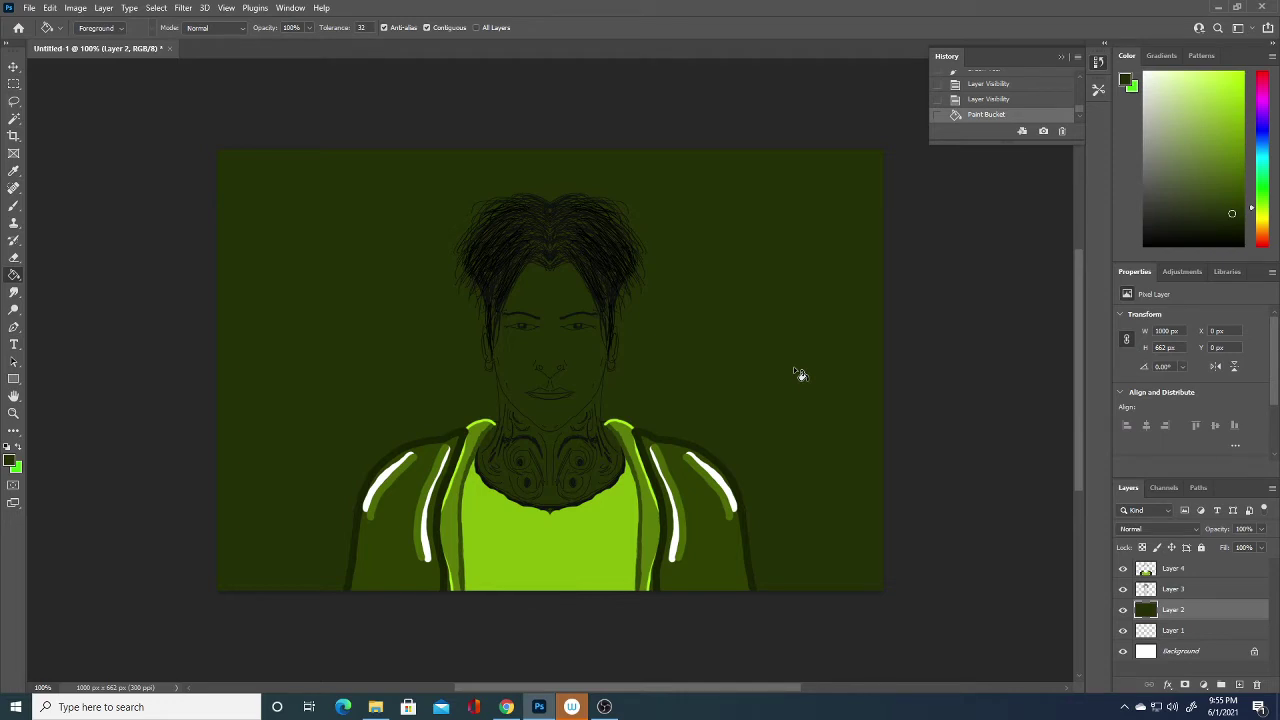
Step: Refill the background with a brighter olive green and add empty Layer 5 above it
left_click(11, 461)
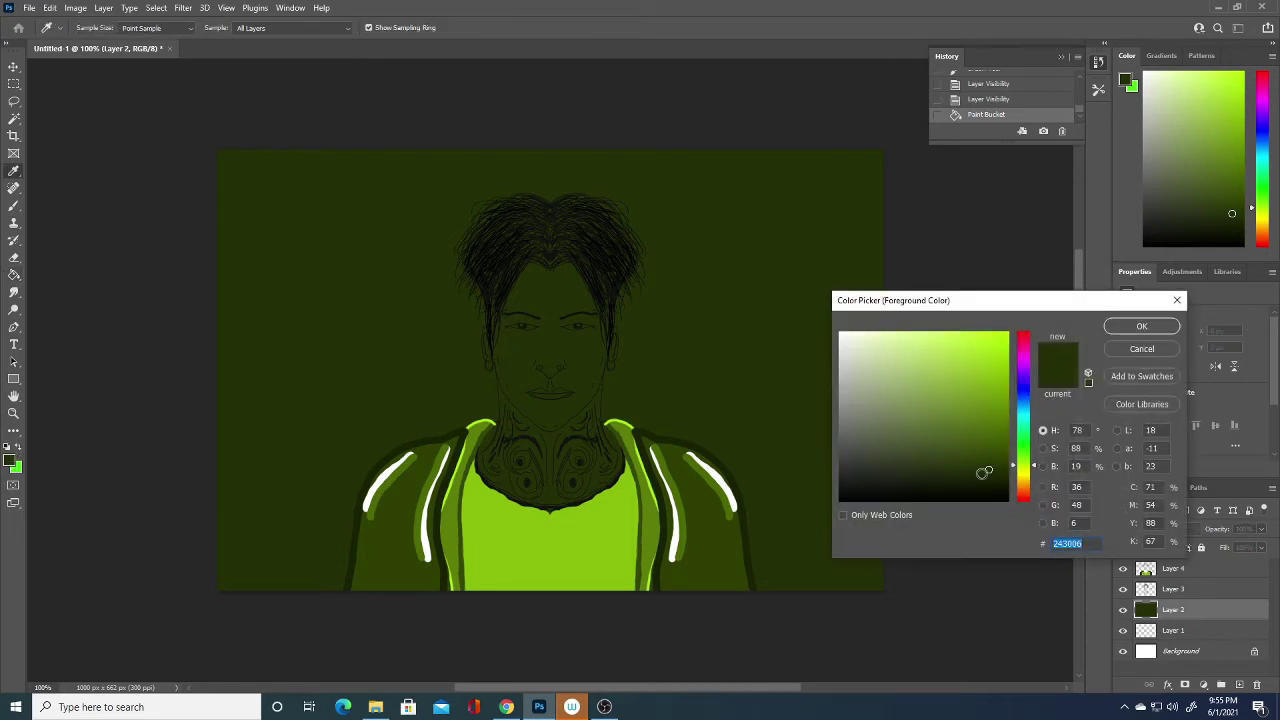
left_click(980, 429)
left_click(1134, 326)
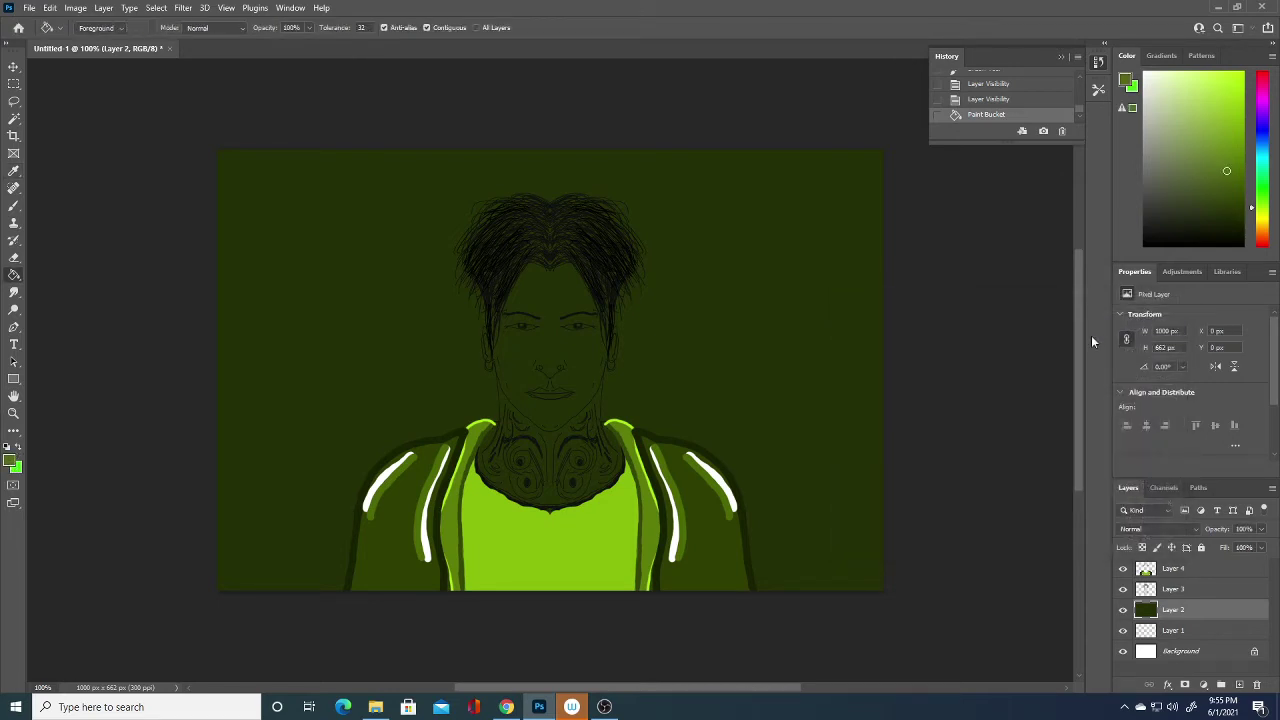
left_click(829, 437)
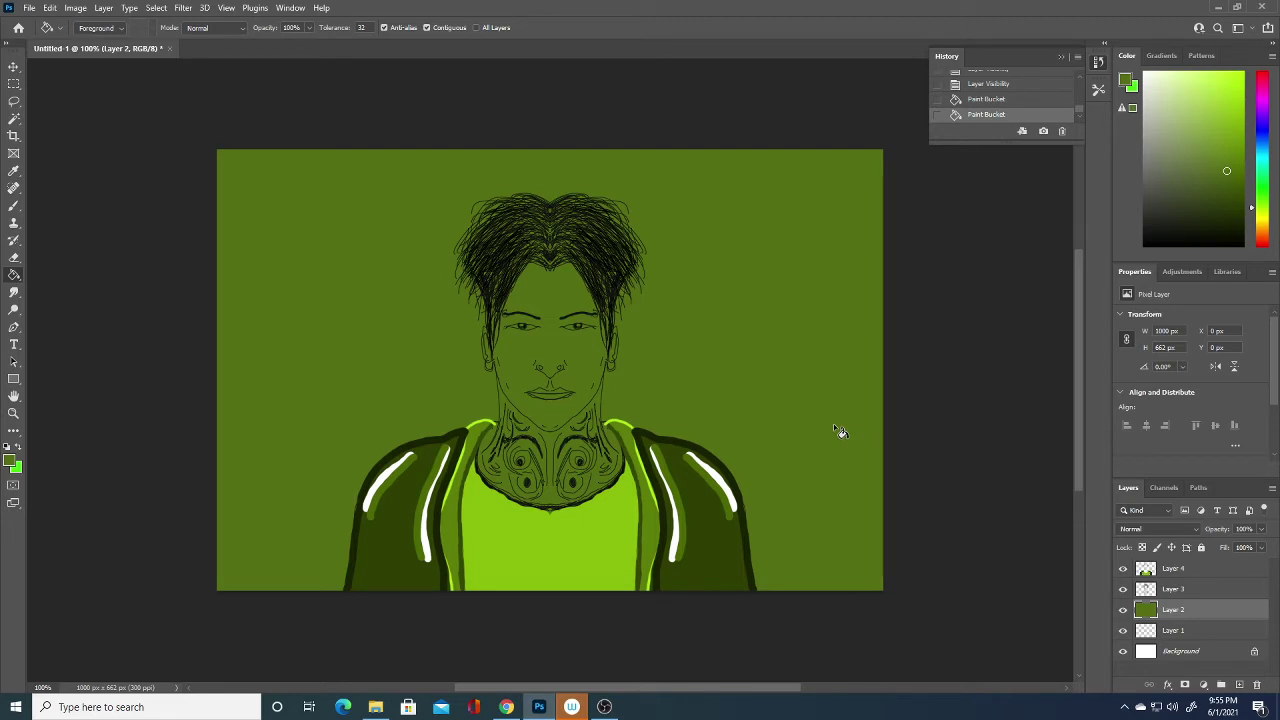
left_click(1239, 684)
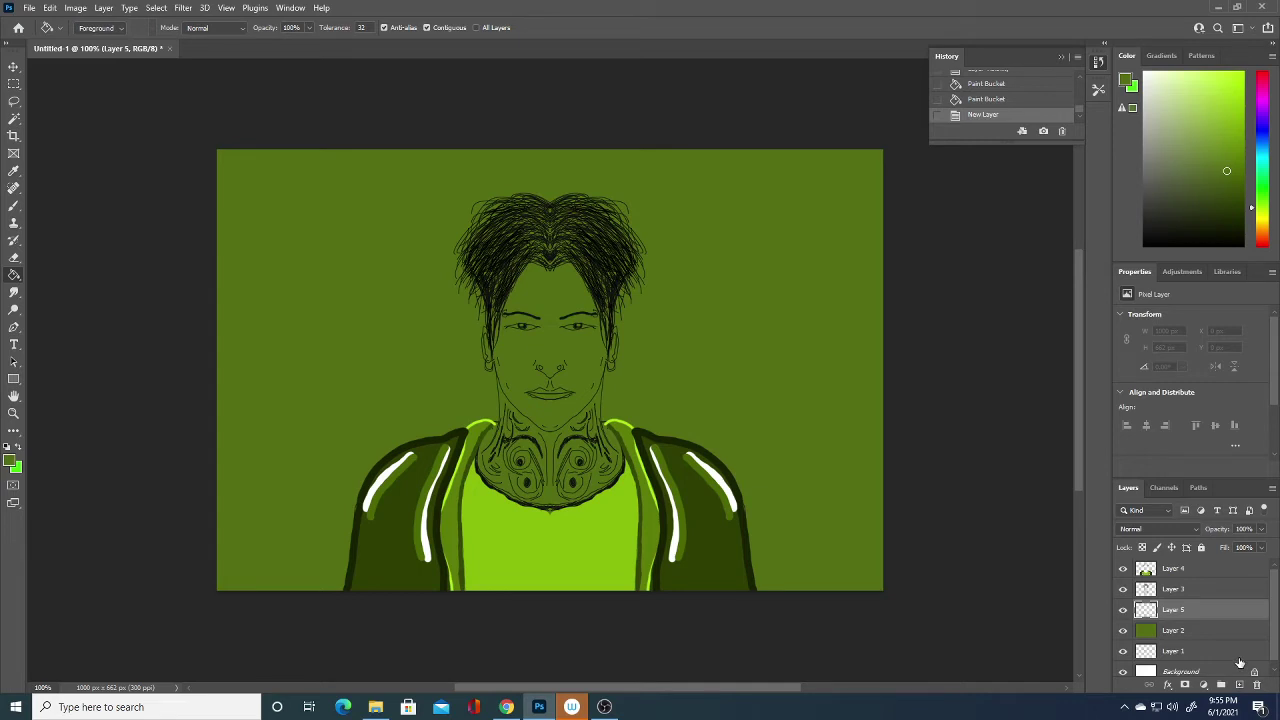
Step: Fill the bottom layer with a pale sage green
left_click(11, 460)
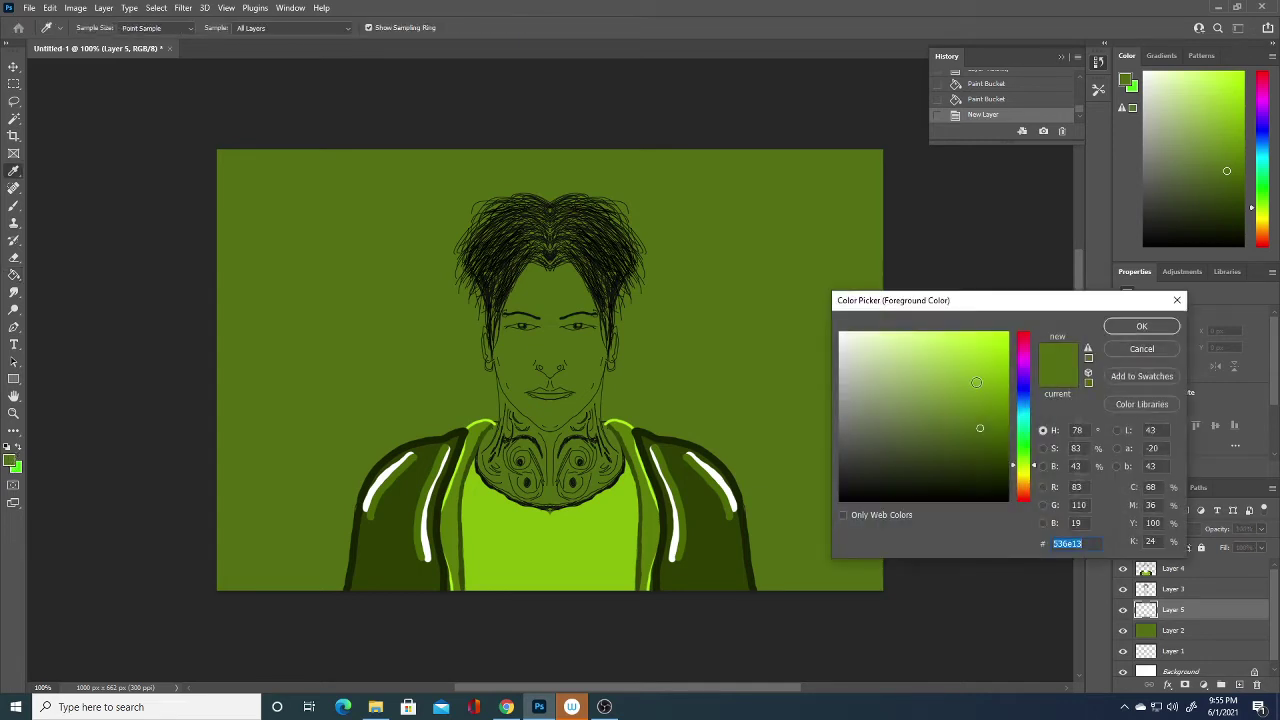
left_click_drag(908, 360, 894, 349)
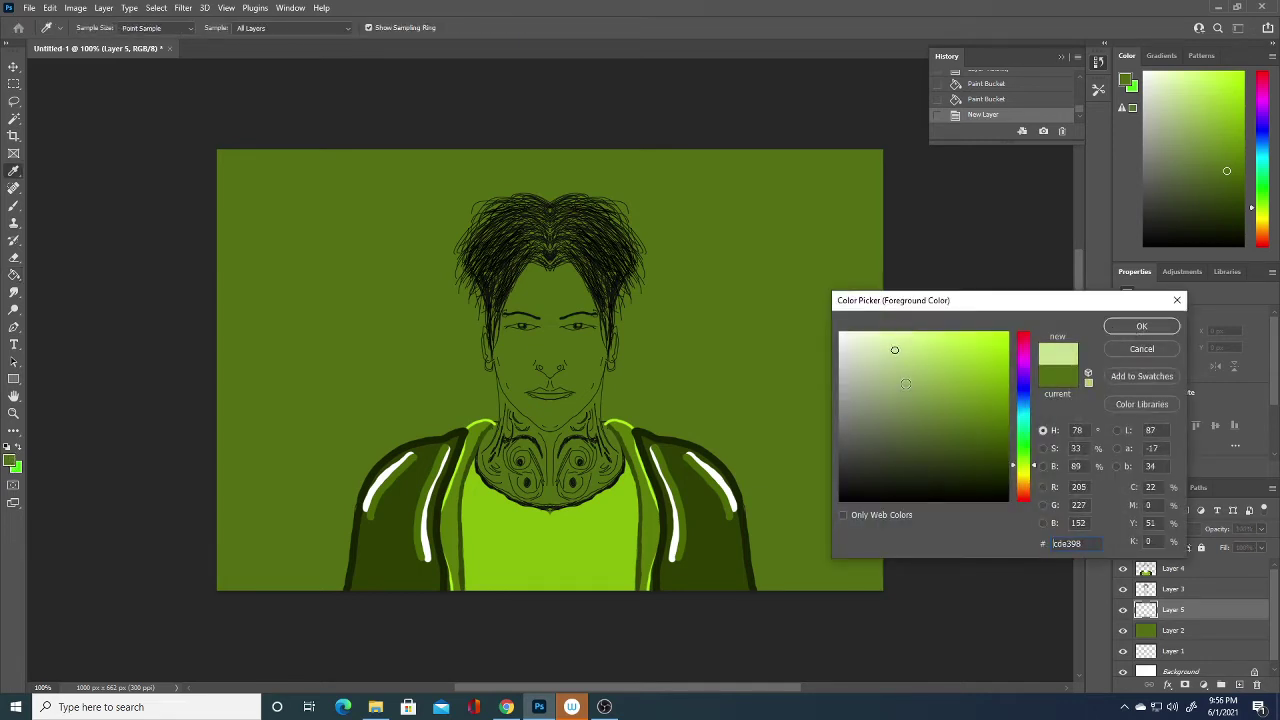
left_click(901, 378)
left_click(1142, 326)
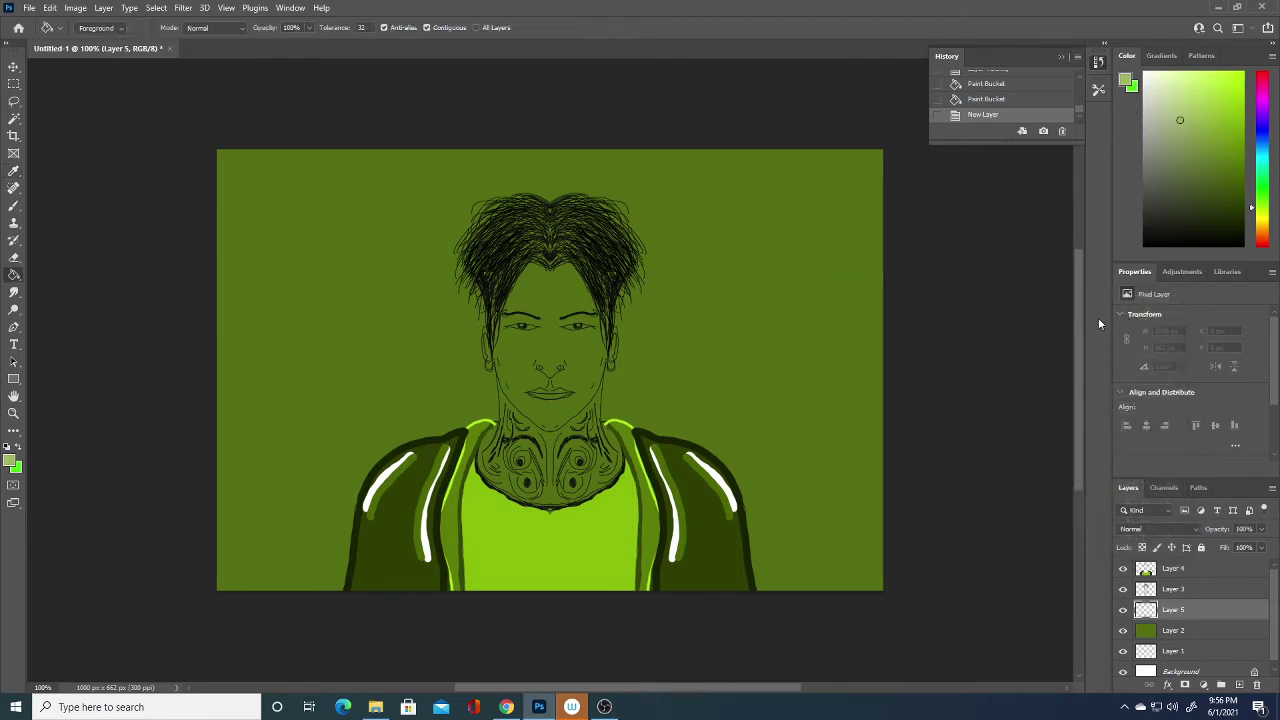
left_click(686, 351)
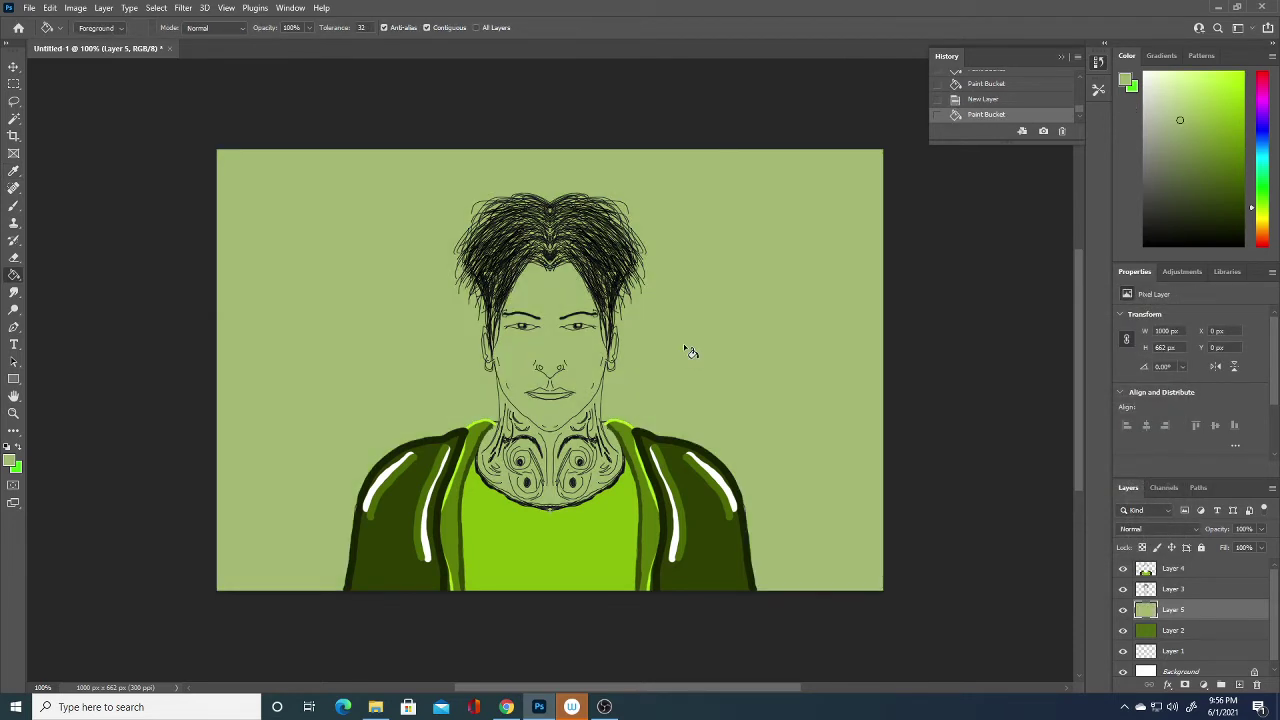
Step: Make white (ffffff) the paint colour and add an empty layer above Layer 4
left_click(11, 461)
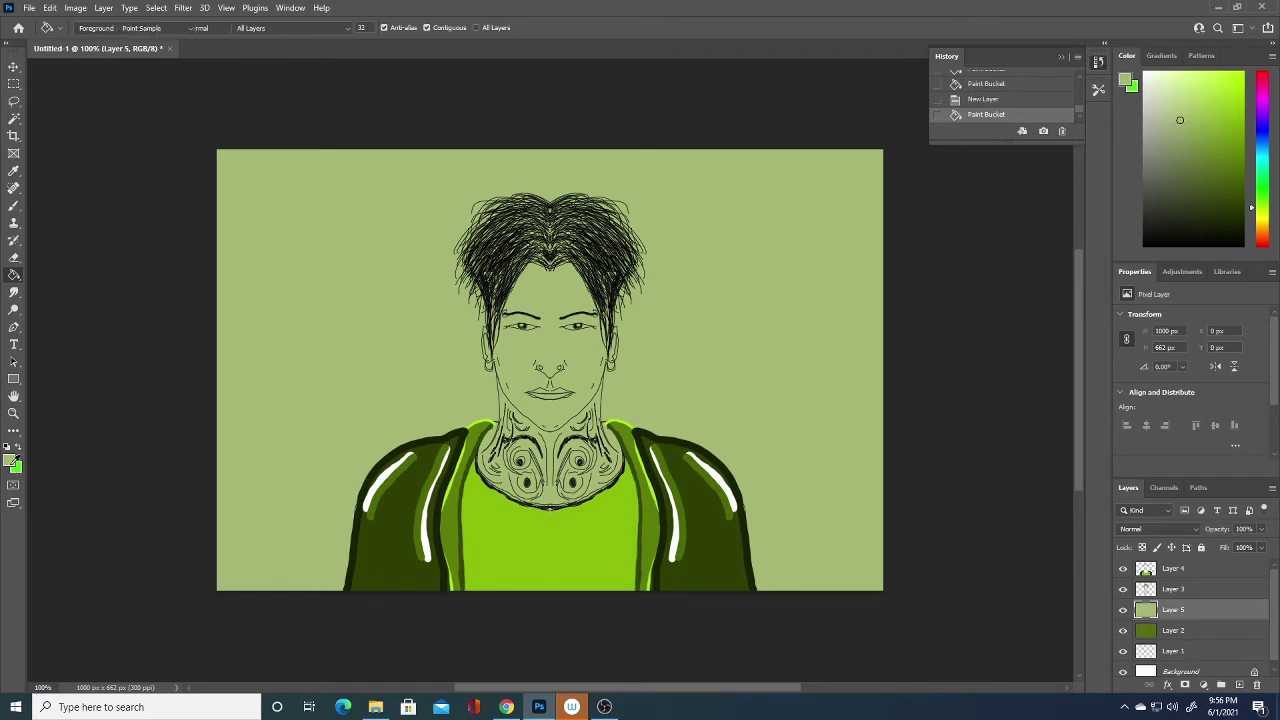
left_click_drag(851, 360, 840, 332)
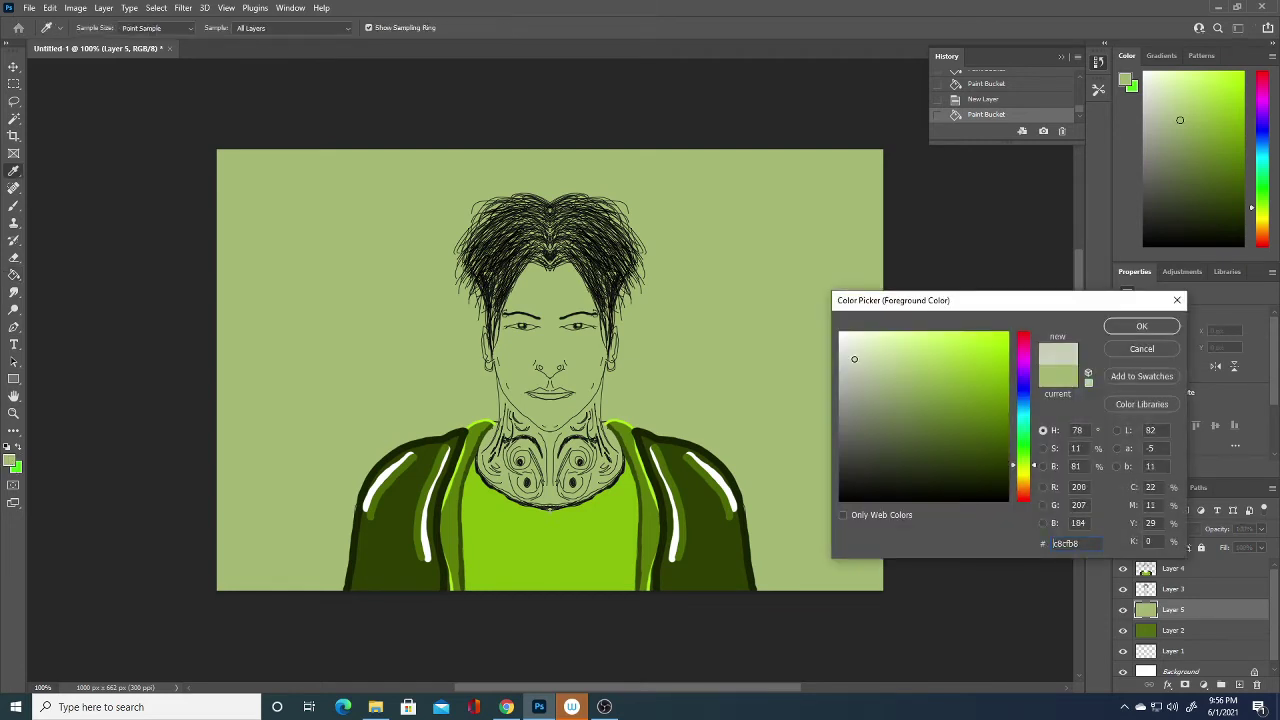
left_click(1142, 326)
left_click(1220, 588)
left_click(1220, 570)
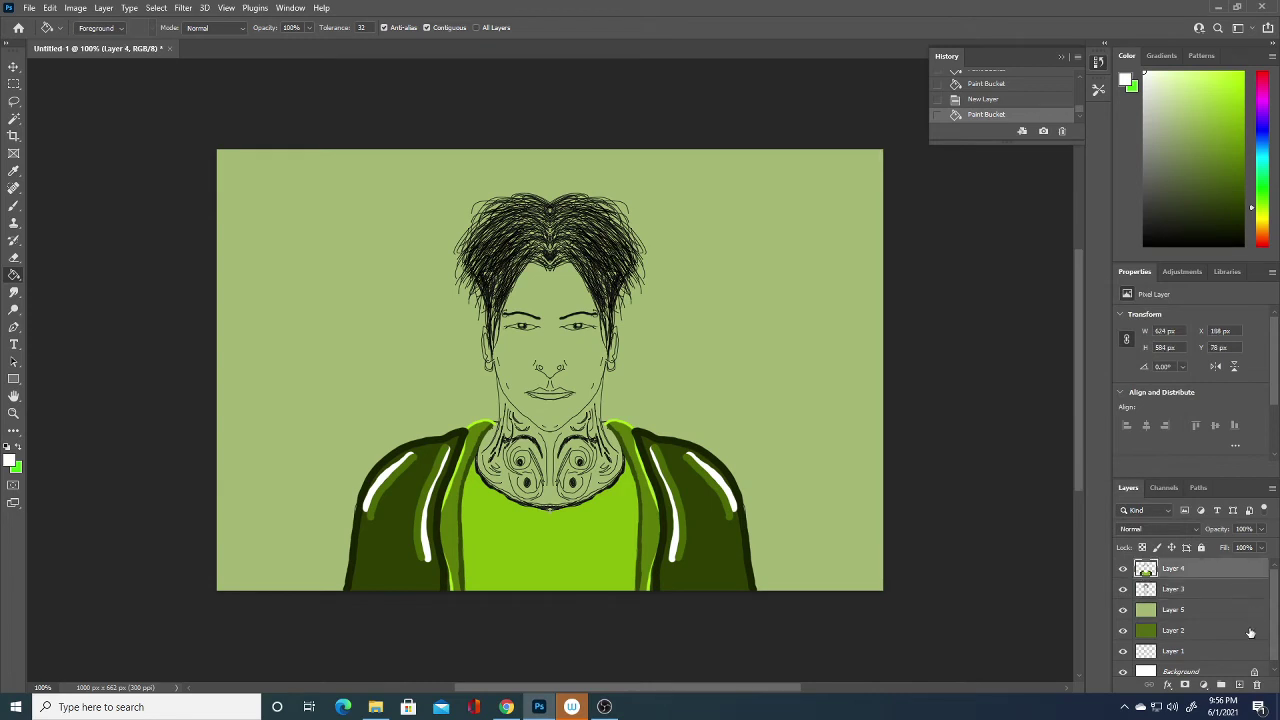
left_click(1239, 684)
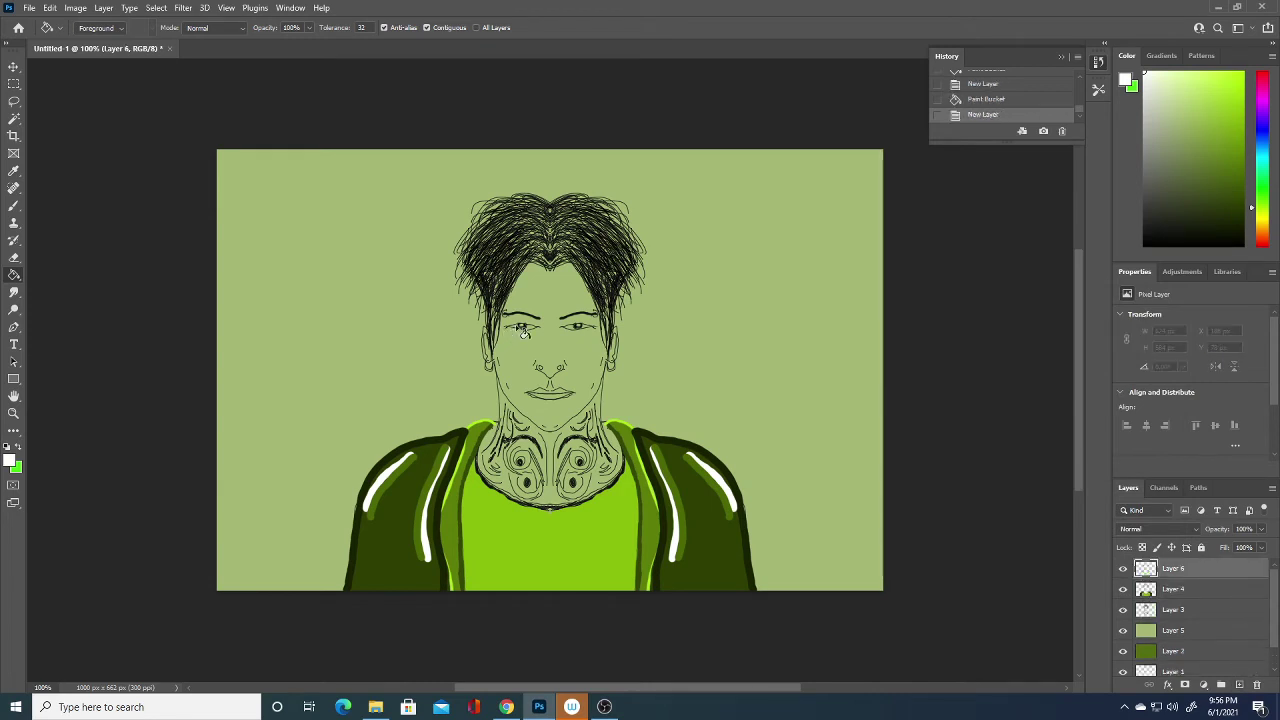
Step: Brush white into both eyes with symmetry, zooming to 200% for the details
left_click(14, 205)
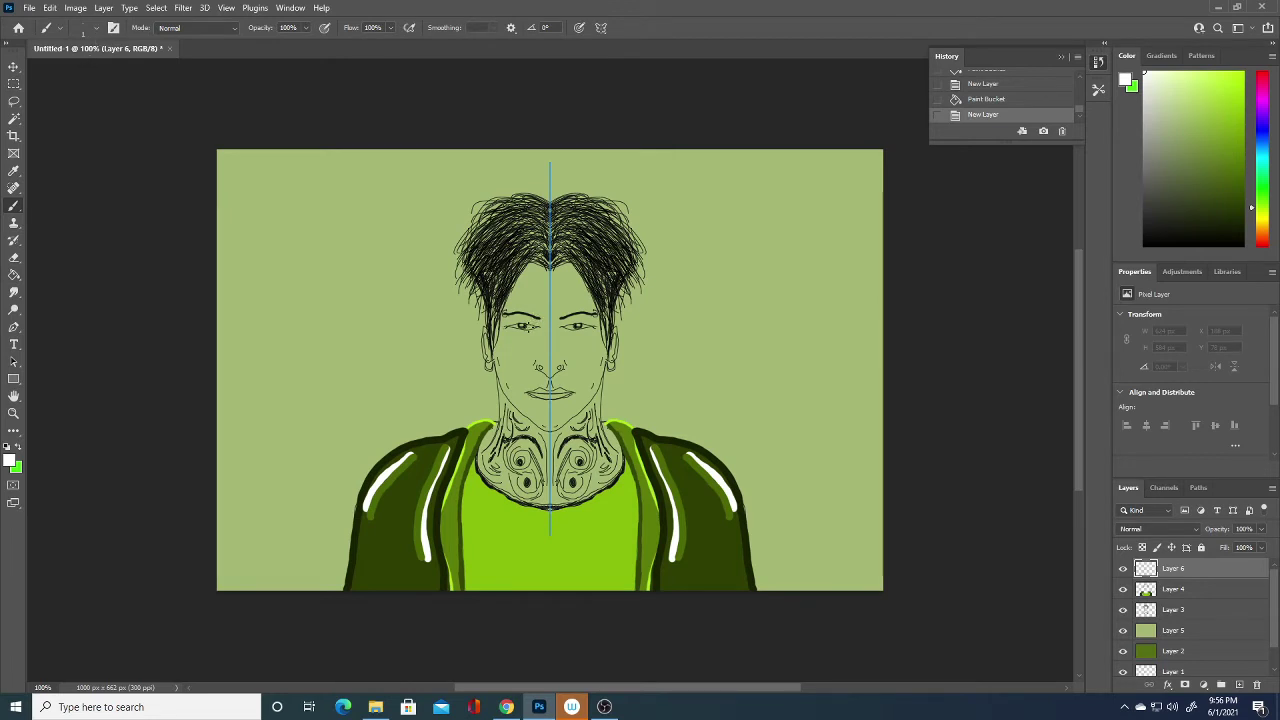
left_click_drag(540, 327, 527, 327)
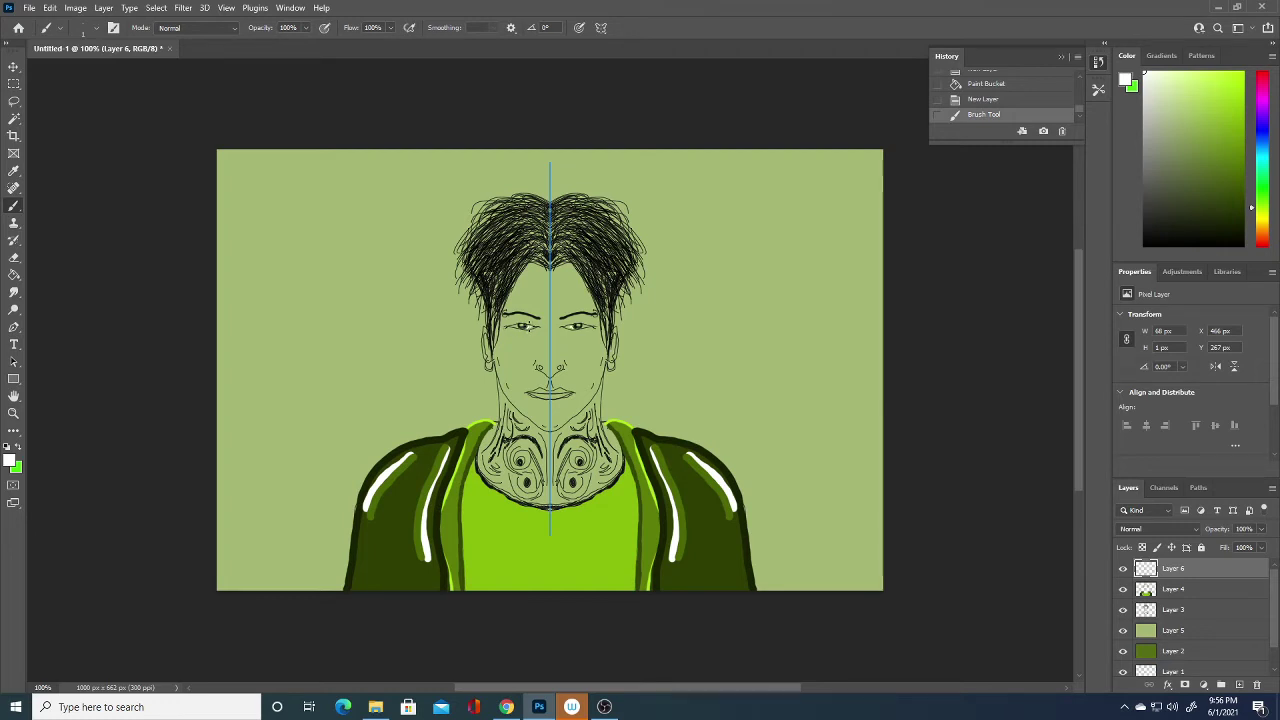
left_click(530, 327)
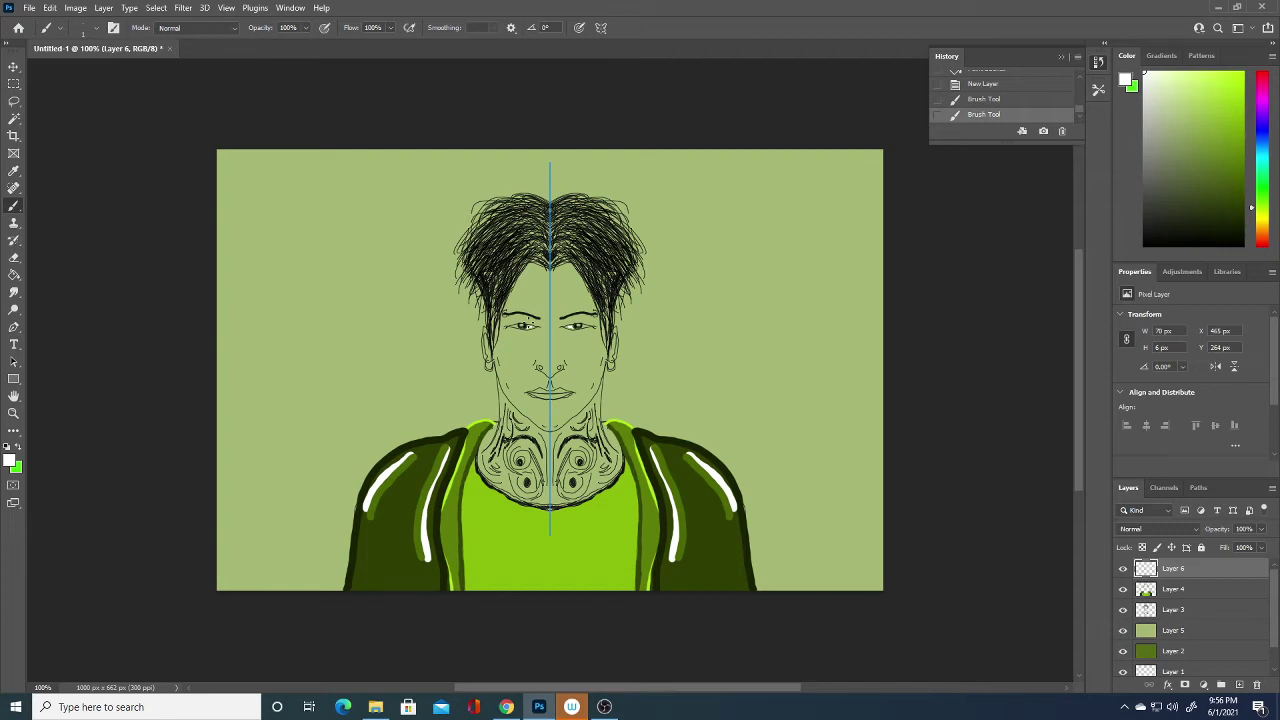
key("ctrl+plus")
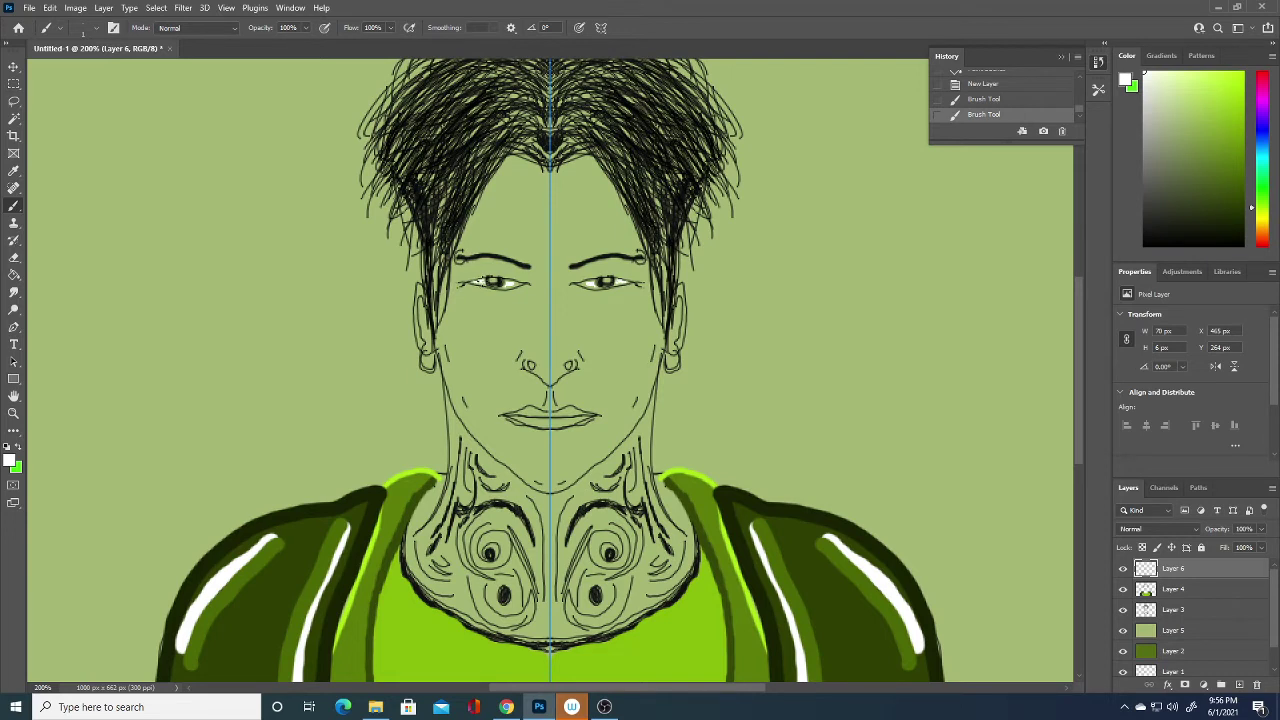
left_click_drag(478, 283, 488, 275)
left_click(515, 273)
left_click(496, 270)
Step: Set the foreground colour to black
left_click(10, 460)
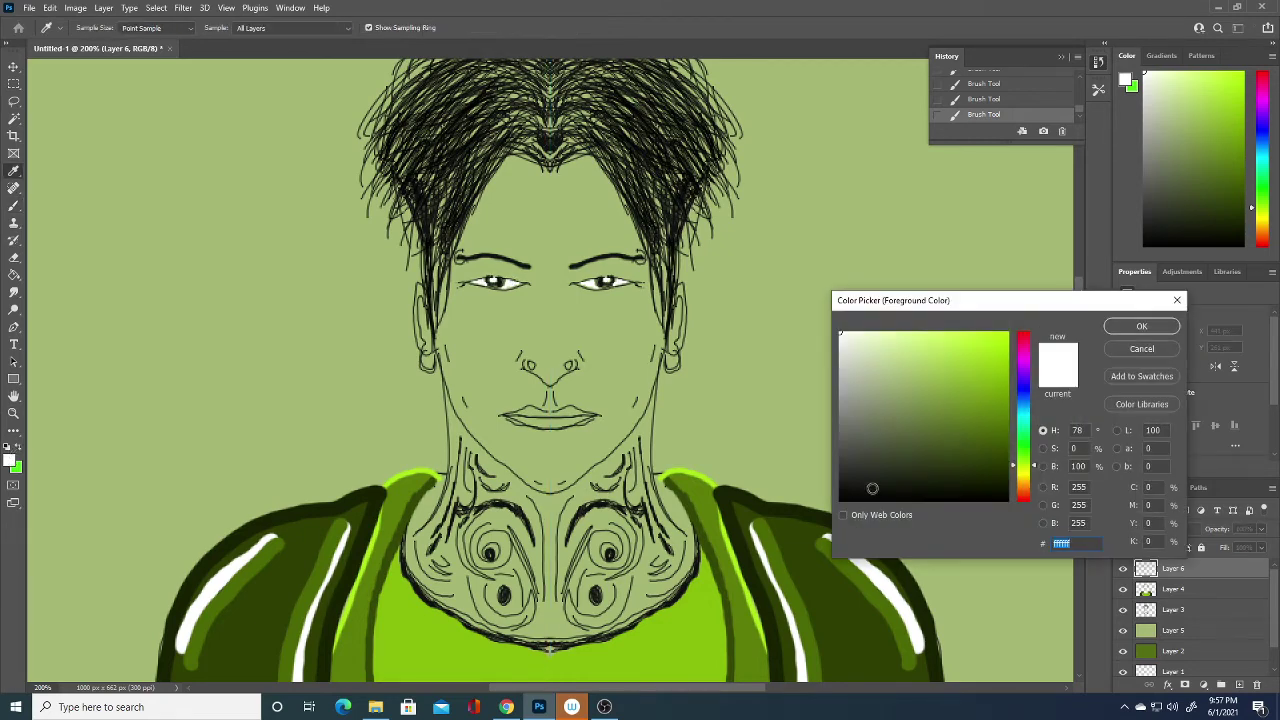
left_click(848, 496)
left_click(1141, 327)
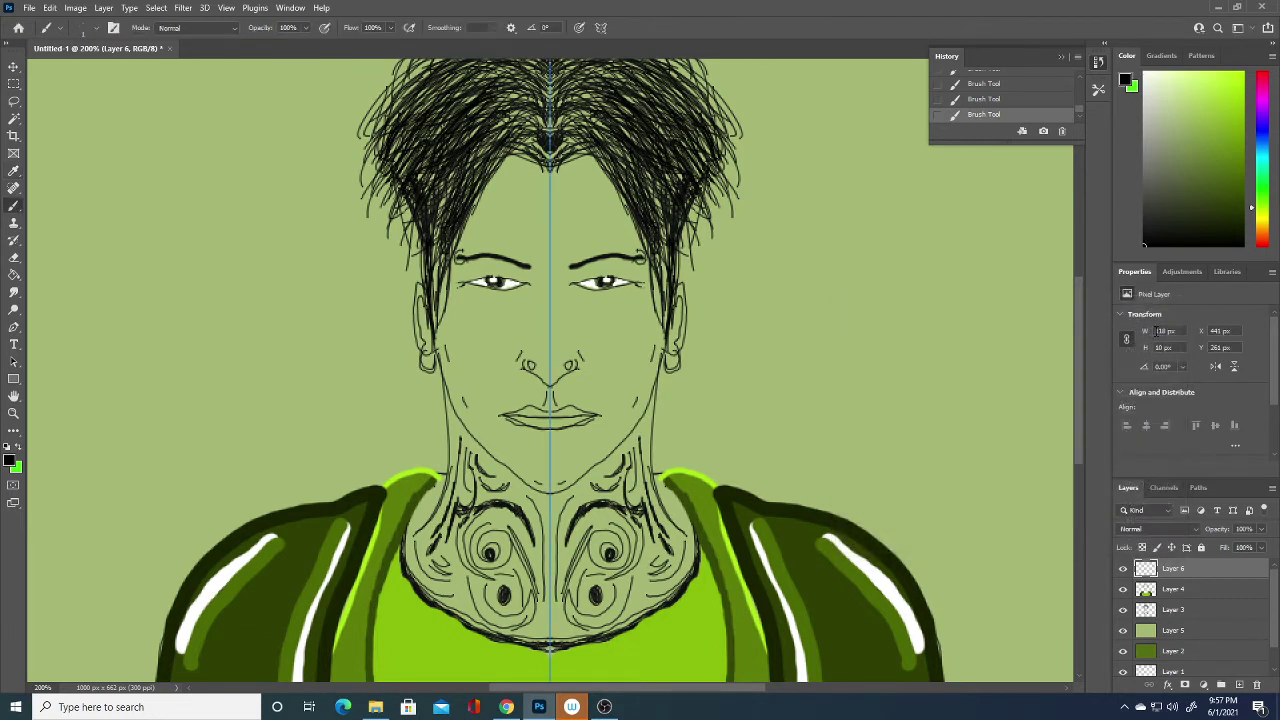
Step: On new Layer 7, draw mirrored black pupils and hatching on the eyes, cheeks and chin
left_click(1240, 682)
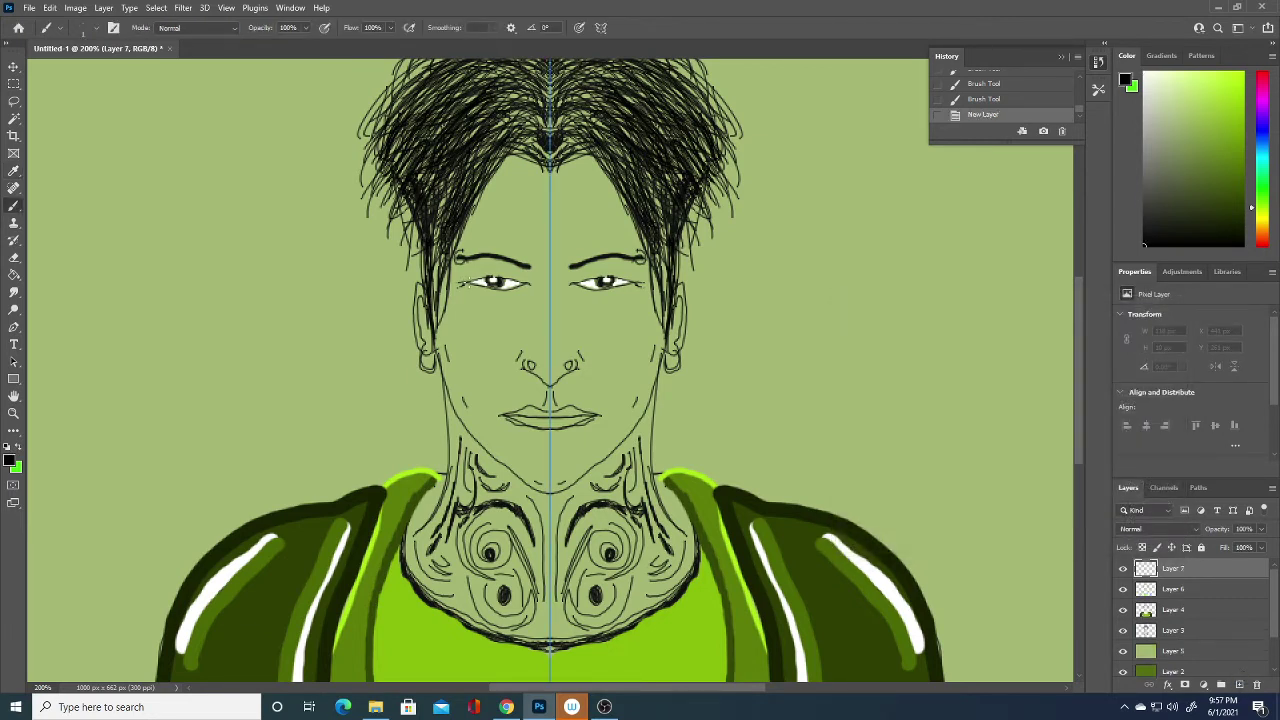
left_click_drag(474, 283, 494, 276)
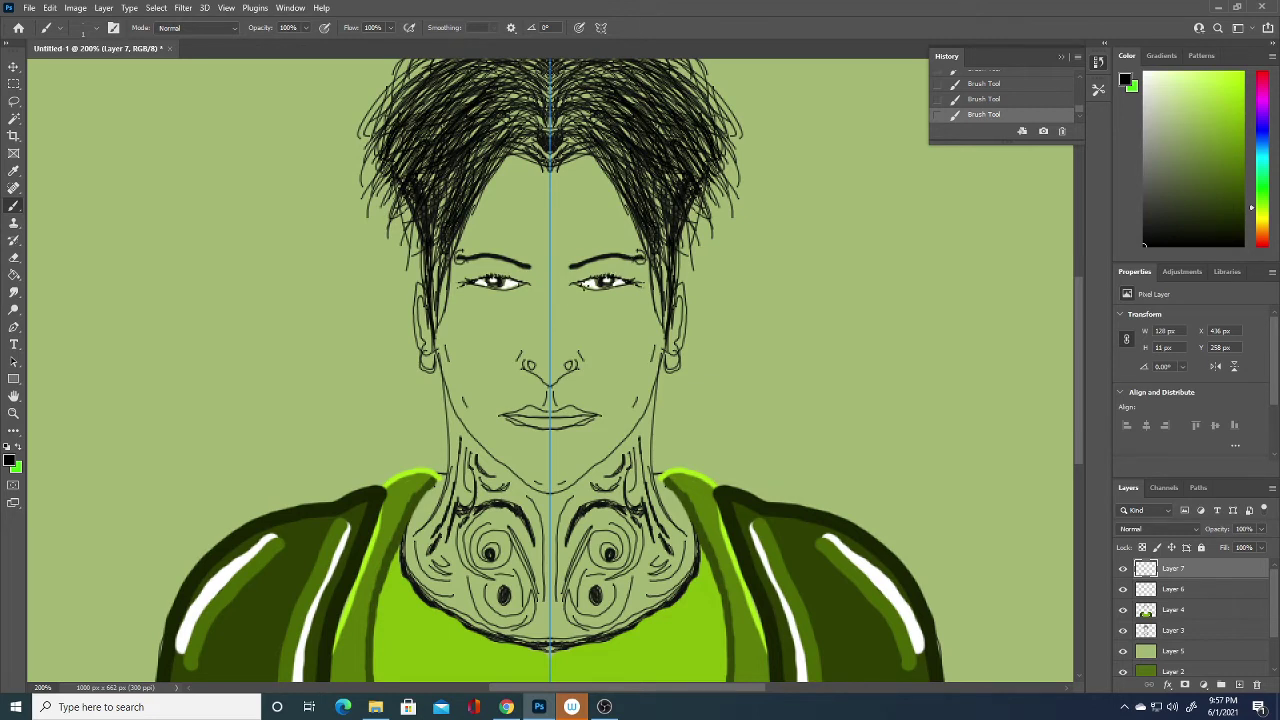
left_click_drag(584, 286, 592, 290)
mouse_move(458, 374)
left_mouse_down()
mouse_move(452, 384)
mouse_move(445, 362)
left_mouse_up()
left_click_drag(452, 346, 465, 406)
left_click_drag(536, 474, 541, 486)
Step: Set the foreground colour to a greyish green (7a8462) for the lips
left_click(12, 462)
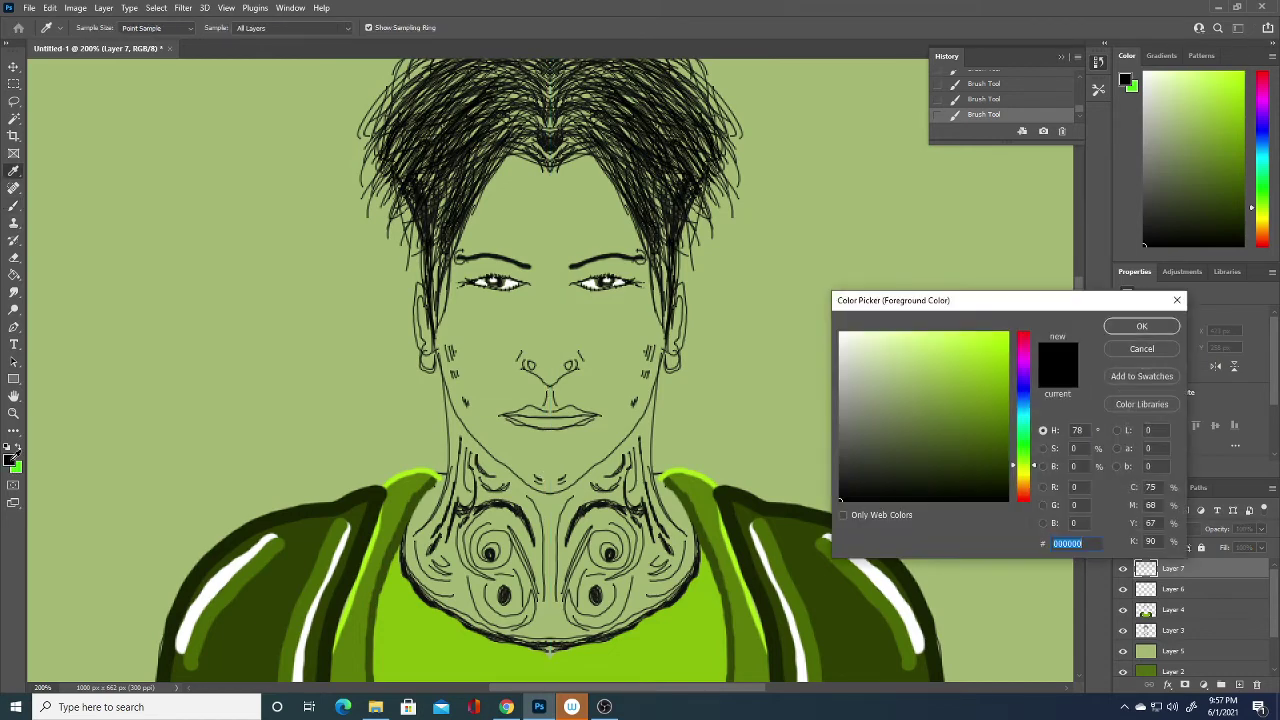
left_click(798, 527)
left_click(1140, 329)
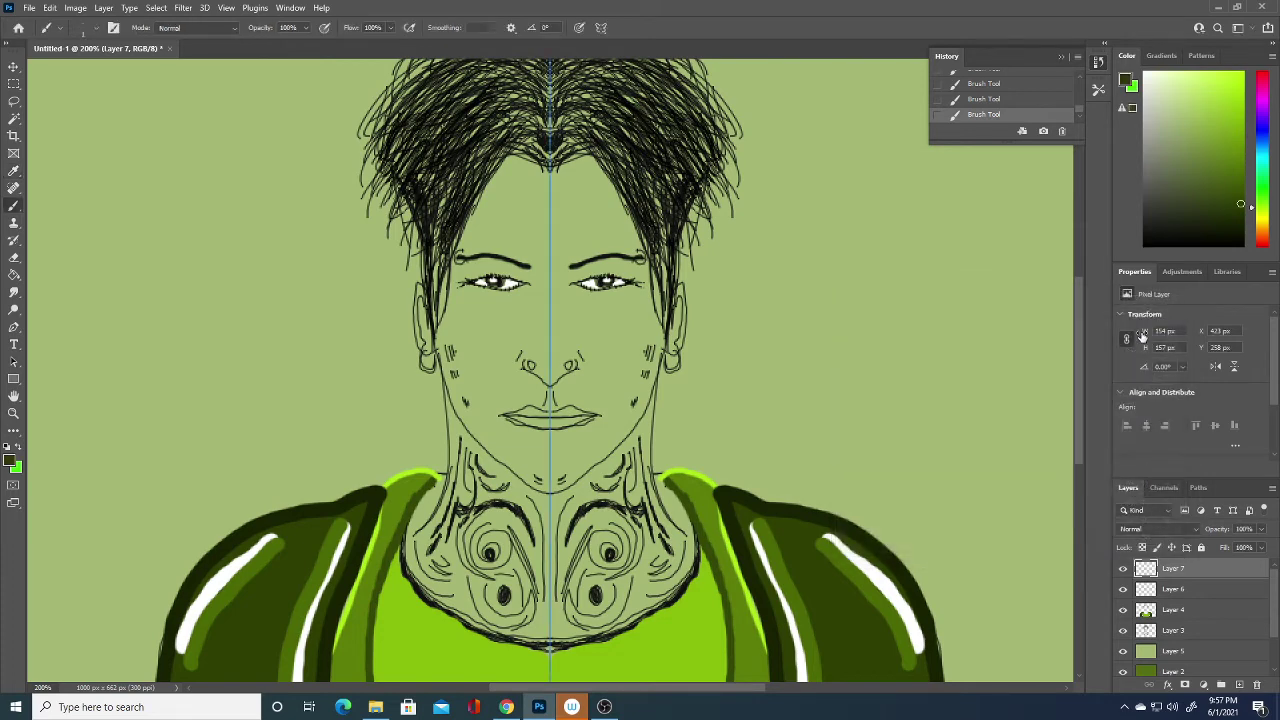
left_click(12, 461)
left_click(925, 392)
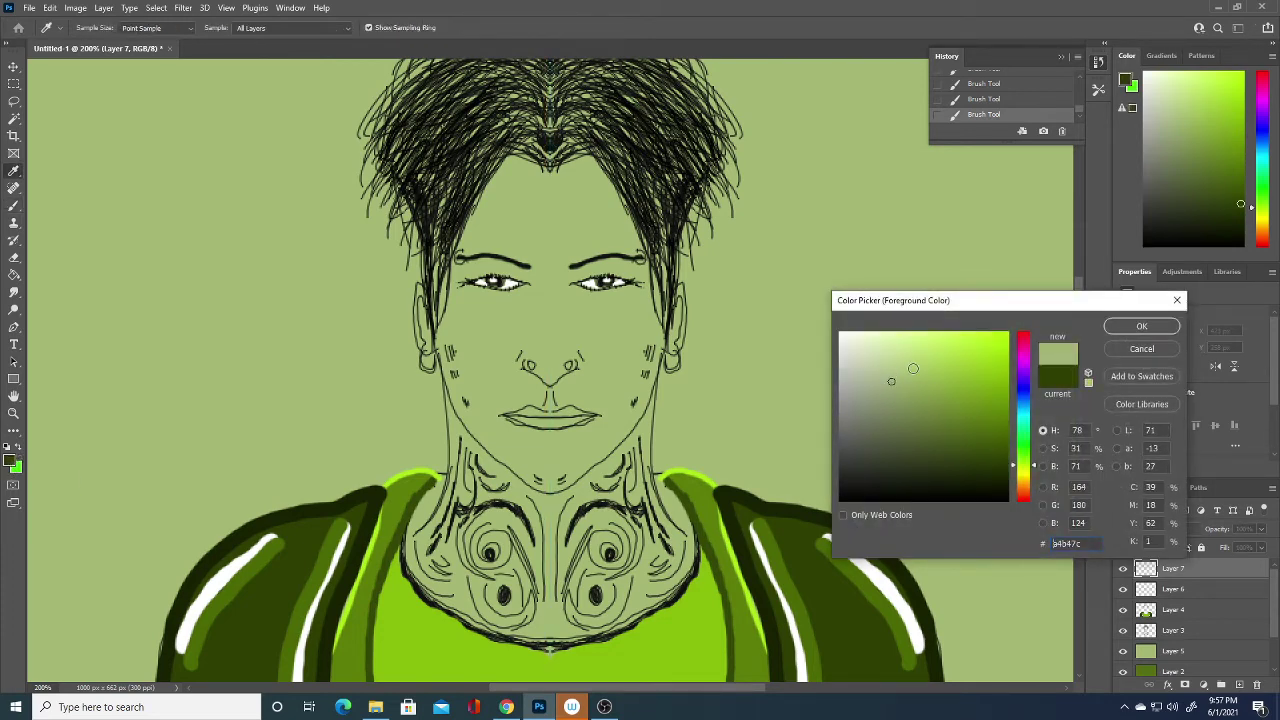
left_click(882, 413)
left_click(1140, 327)
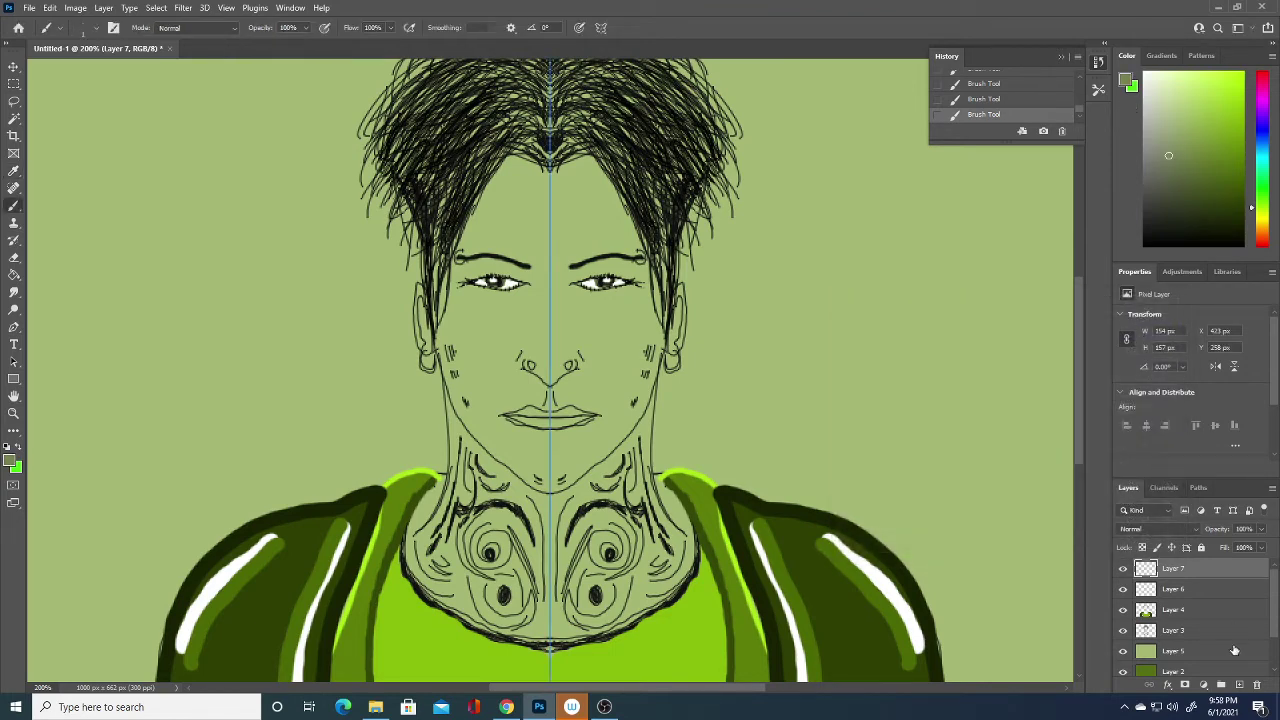
Step: On new Layer 8, paint the lips solidly in the greyish green
left_click(1240, 684)
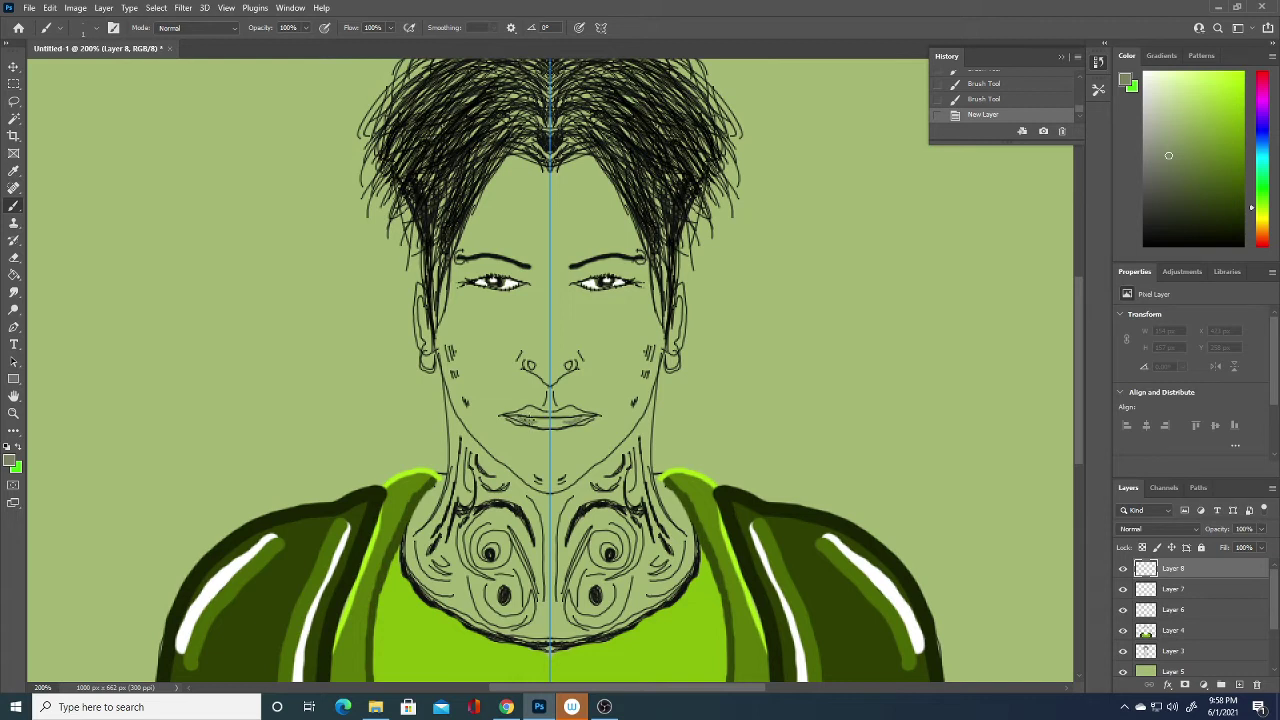
left_click_drag(526, 419, 547, 422)
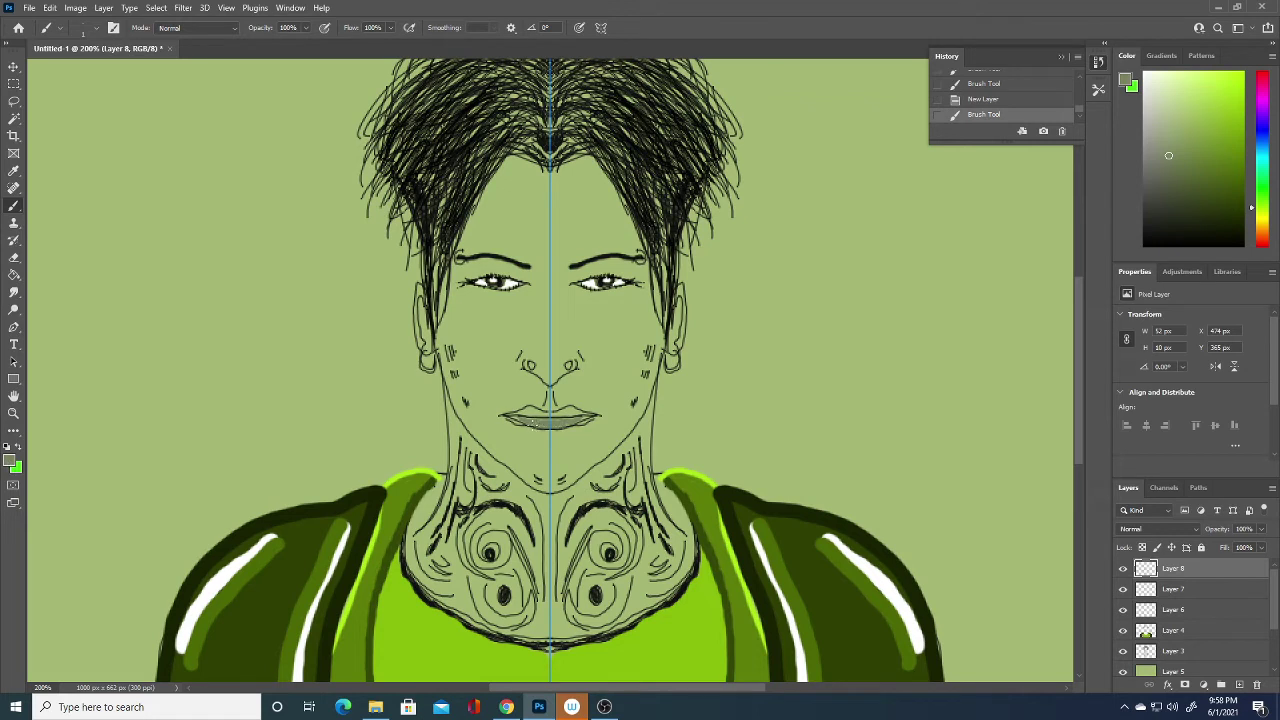
left_click_drag(541, 421, 516, 418)
left_click_drag(538, 412, 535, 423)
left_click(541, 424)
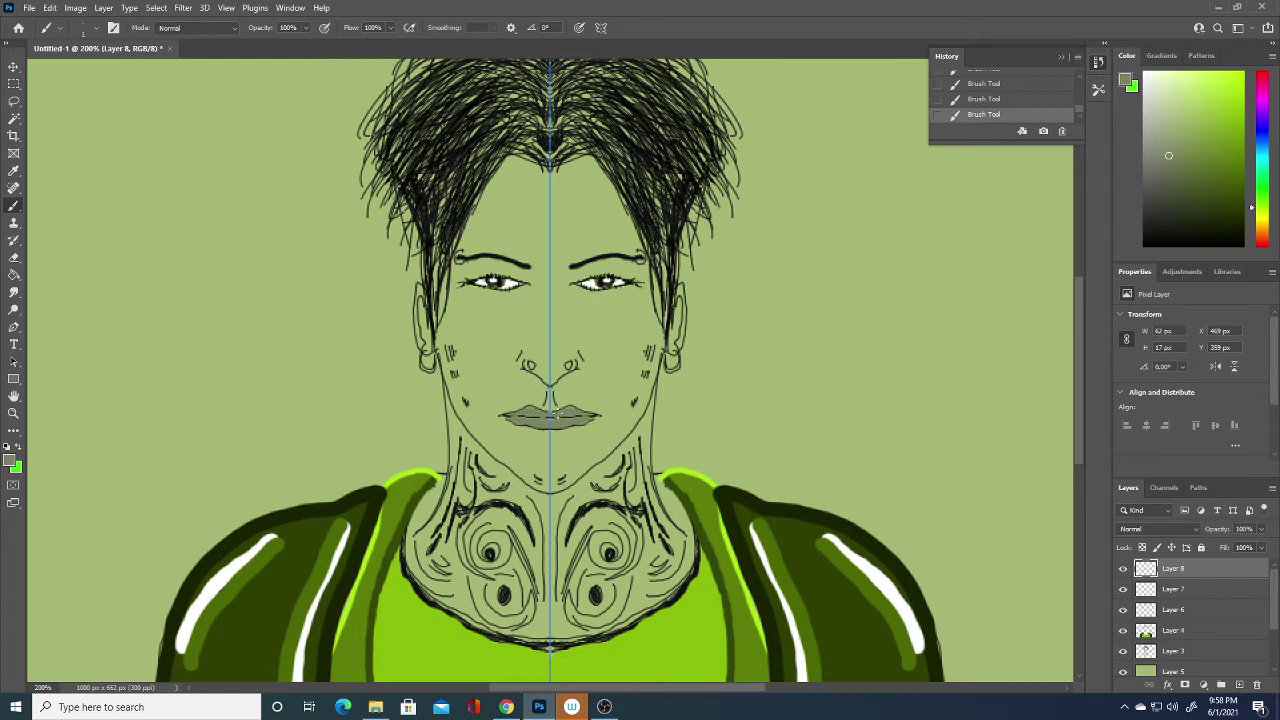
Step: With a 42 px eraser on Layer 5, reveal mirrored diagonal dark-green strips
left_click(1202, 670)
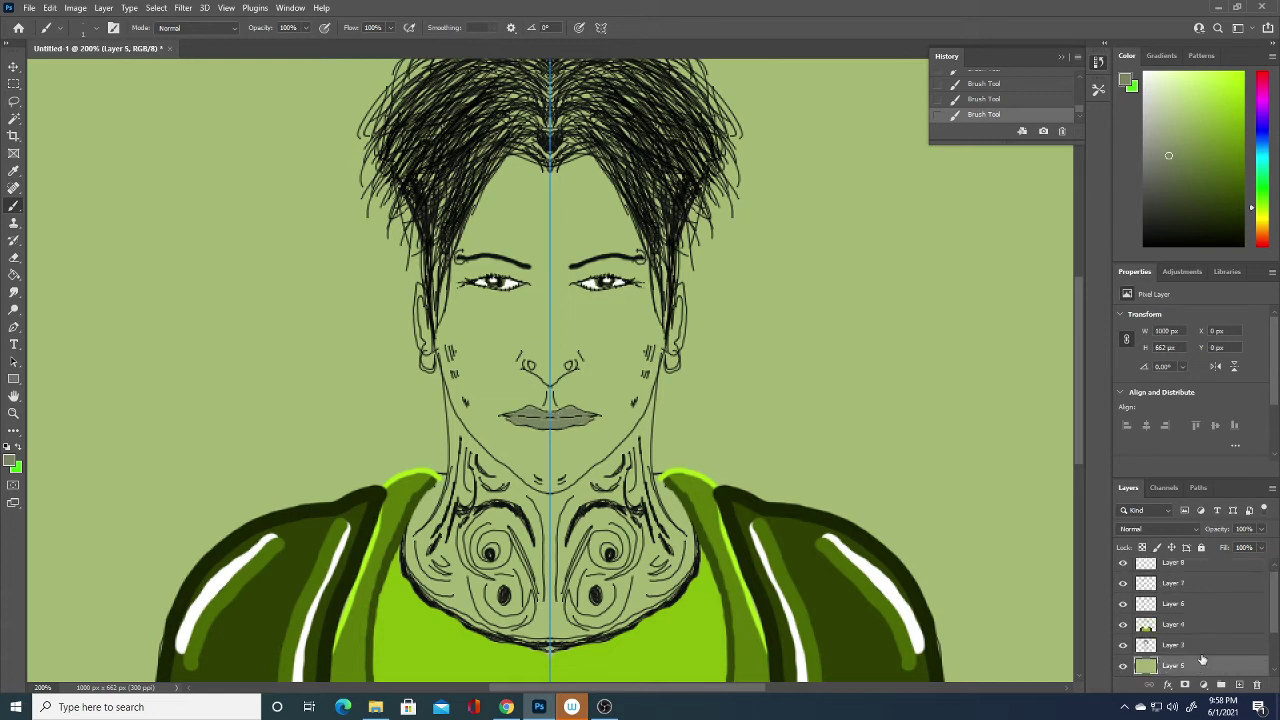
left_click(14, 258)
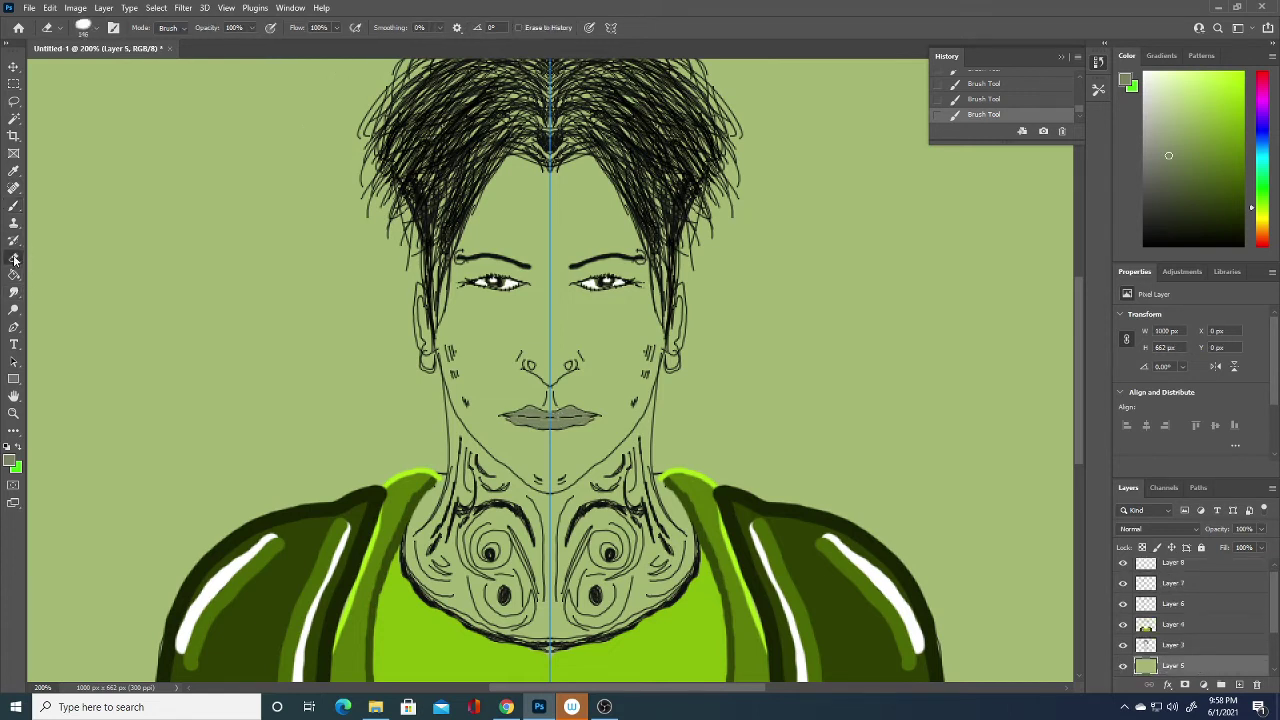
left_click(97, 28)
left_click_drag(123, 70, 91, 72)
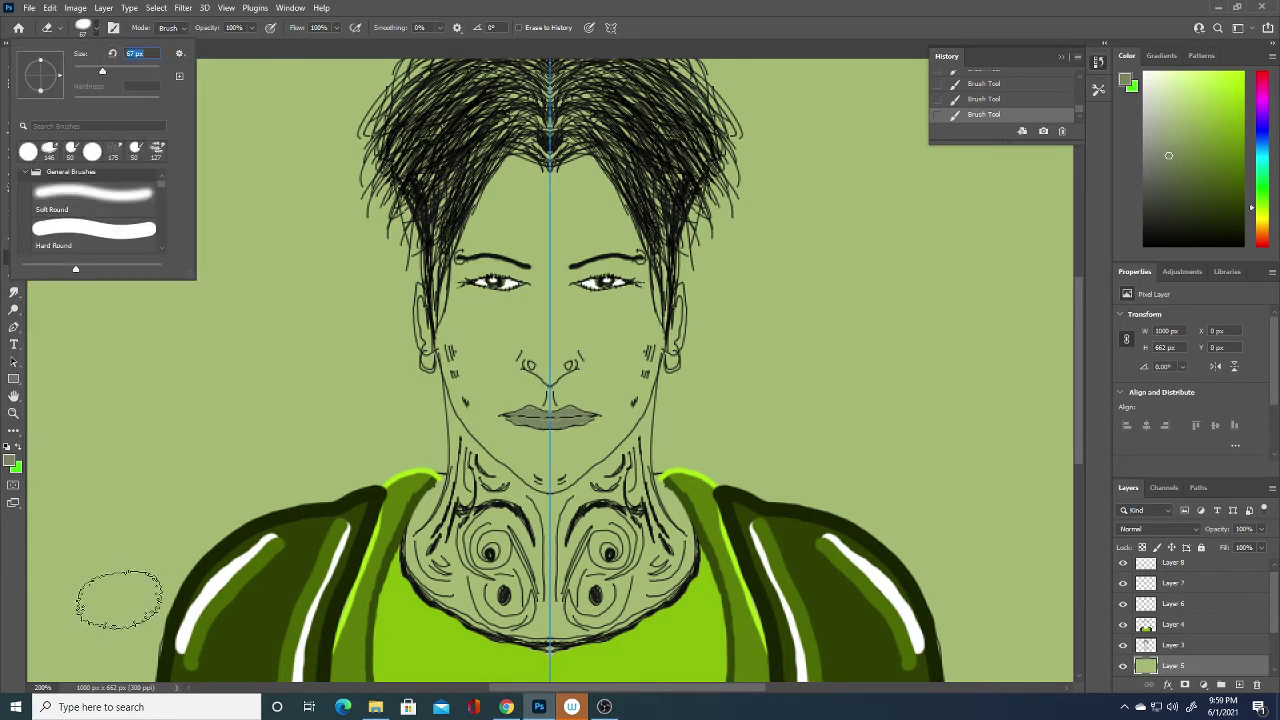
left_click(148, 505)
left_click(138, 462)
mouse_move(88, 622)
left_mouse_down()
mouse_move(143, 458)
mouse_move(180, 404)
left_mouse_up()
left_click_drag(88, 655, 169, 433)
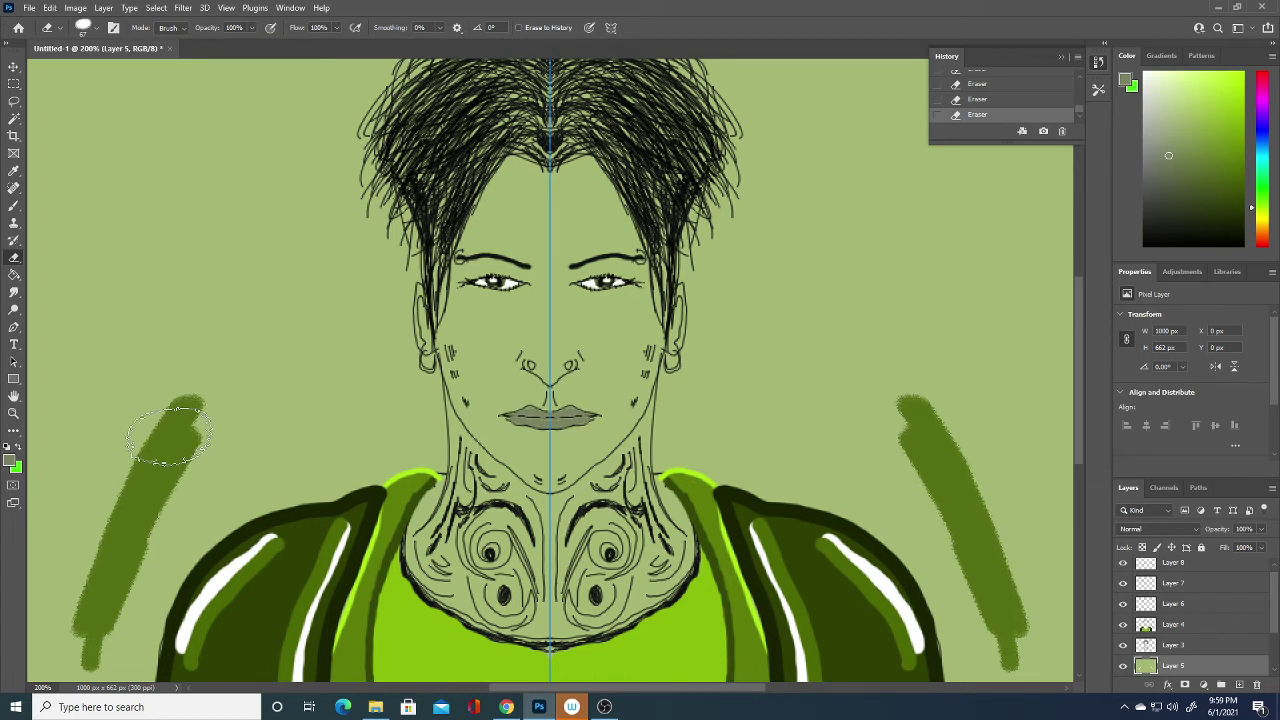
Step: Switch to a hard round eraser tip, enlarge the dark-green shapes beside the shoulders, then zoom out
left_click(92, 32)
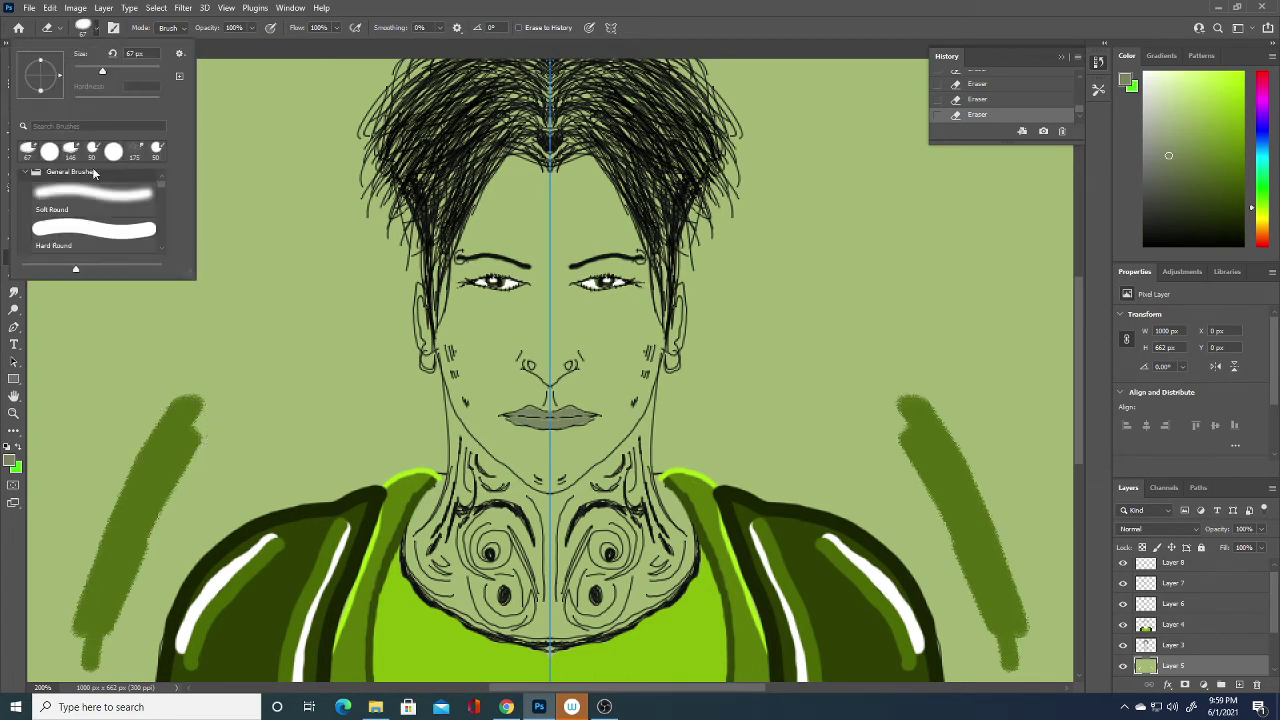
left_click(129, 231)
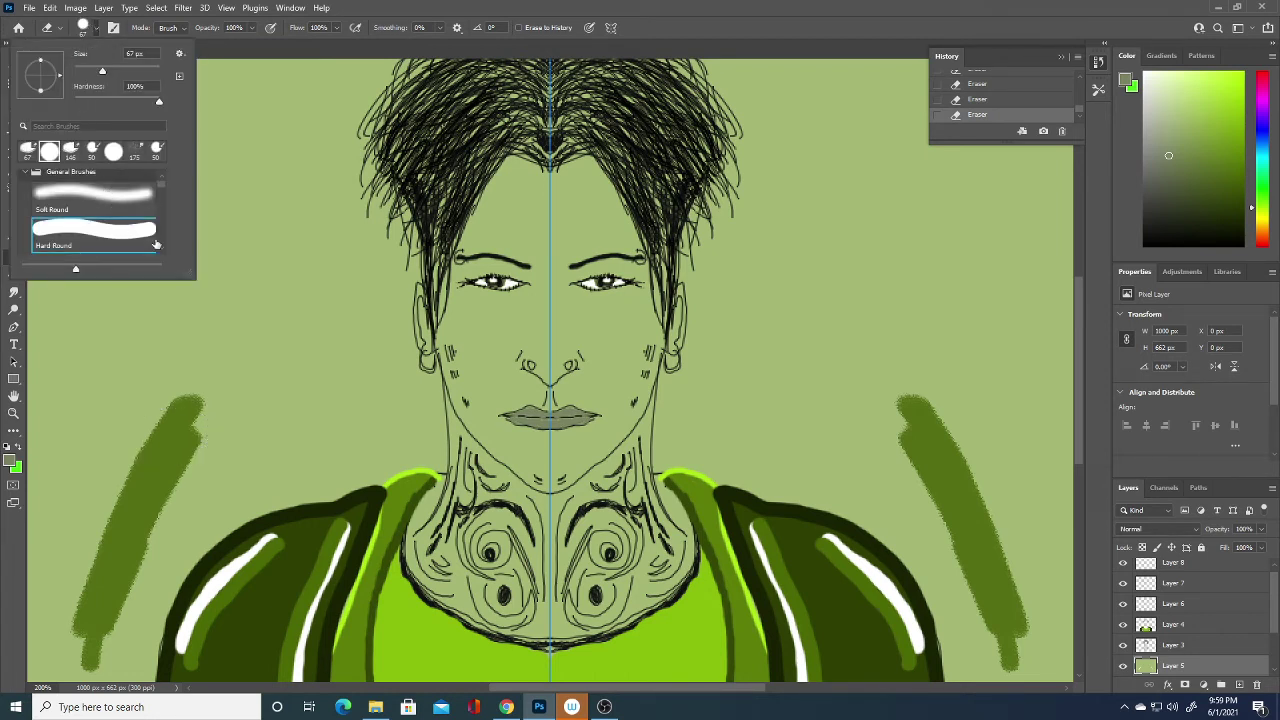
mouse_move(90, 620)
left_mouse_down()
mouse_move(86, 557)
mouse_move(63, 508)
mouse_move(65, 218)
left_mouse_up()
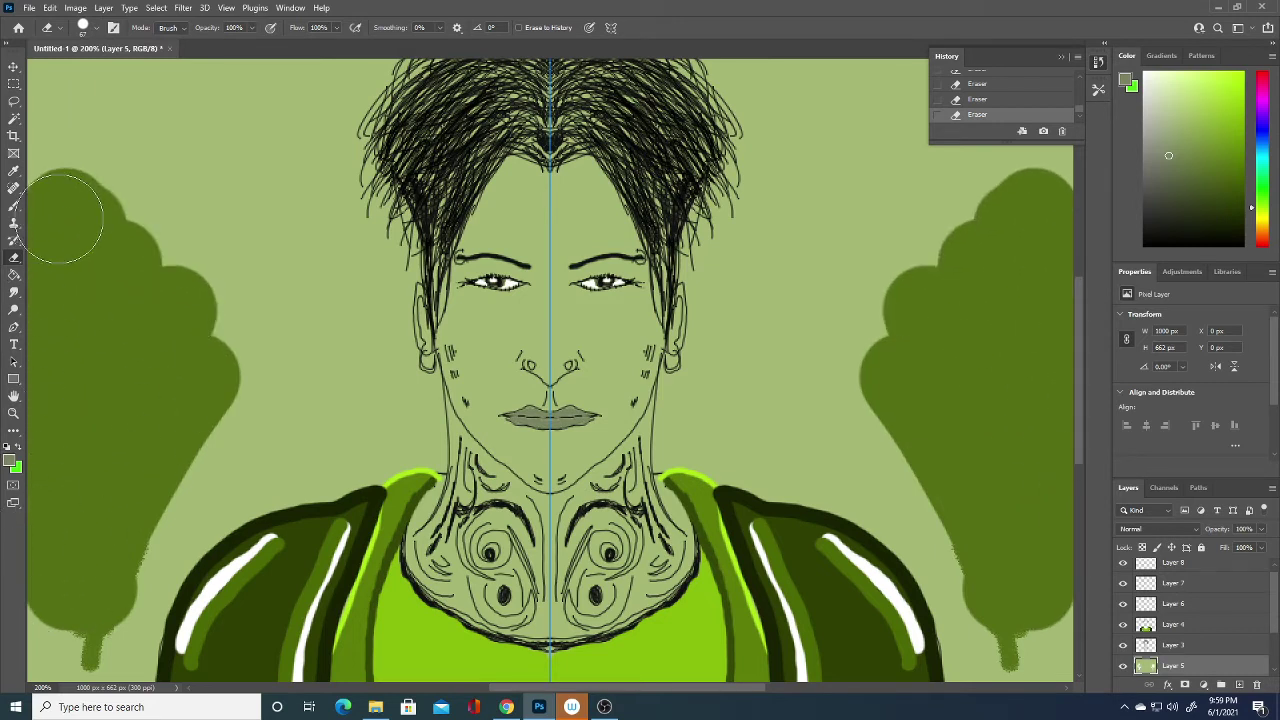
mouse_move(100, 600)
left_mouse_down()
mouse_move(109, 651)
mouse_move(114, 606)
mouse_move(114, 629)
mouse_move(205, 540)
mouse_move(363, 486)
mouse_move(390, 495)
mouse_move(373, 487)
left_mouse_up()
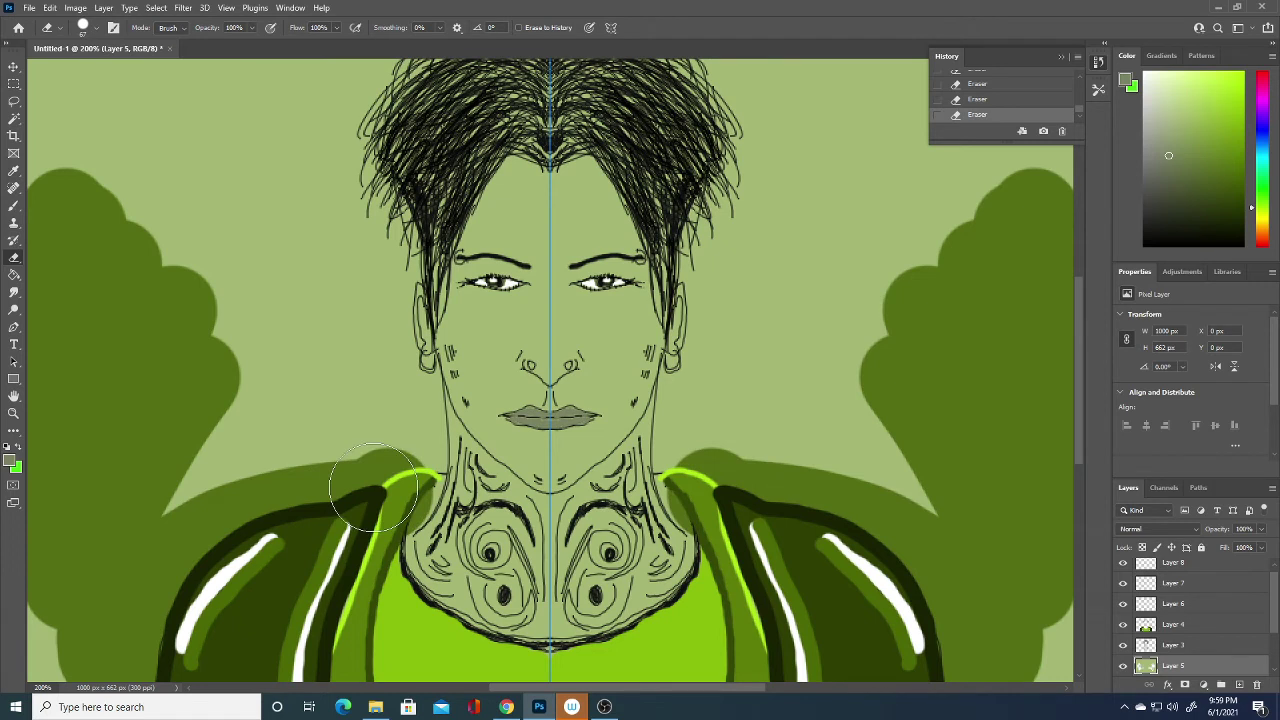
key("ctrl+z")
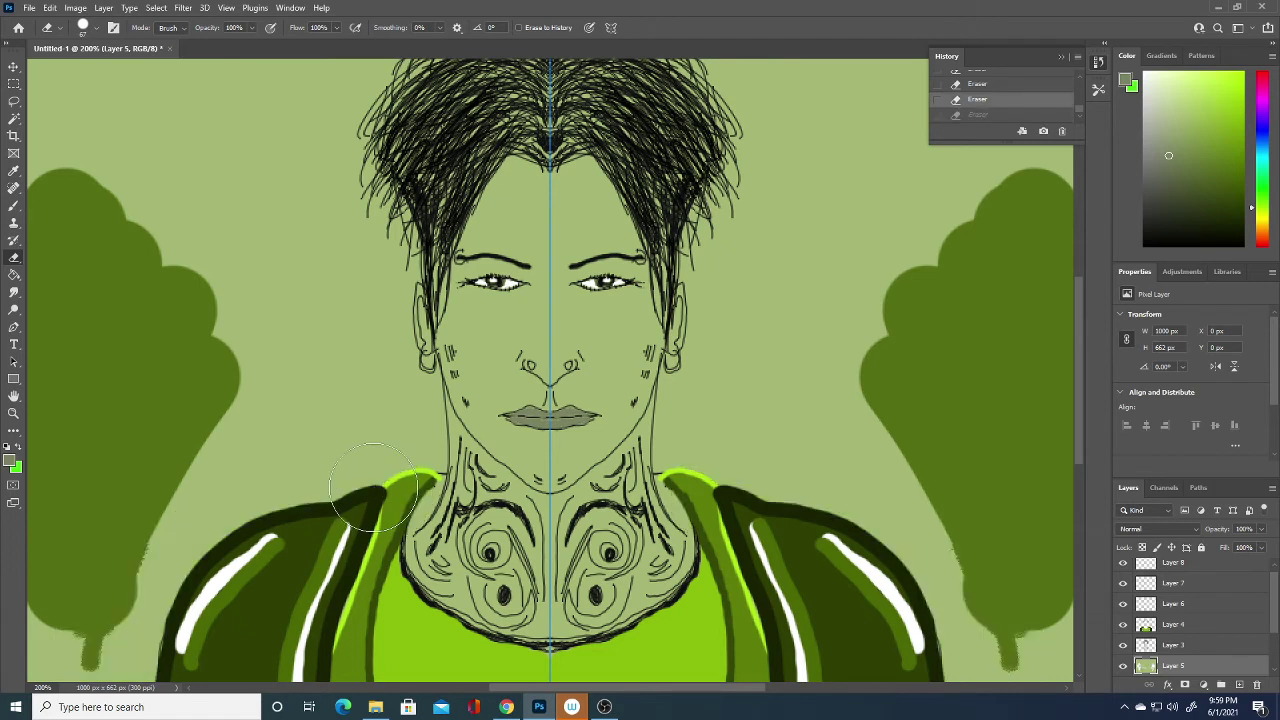
mouse_move(988, 655)
left_mouse_down()
mouse_move(993, 615)
mouse_move(898, 522)
mouse_move(820, 390)
mouse_move(900, 260)
mouse_move(1020, 160)
mouse_move(852, 490)
mouse_move(800, 400)
mouse_move(770, 395)
mouse_move(715, 420)
mouse_move(769, 456)
mouse_move(840, 290)
mouse_move(960, 150)
mouse_move(850, 330)
mouse_move(880, 100)
mouse_move(790, 250)
mouse_move(765, 365)
left_mouse_up()
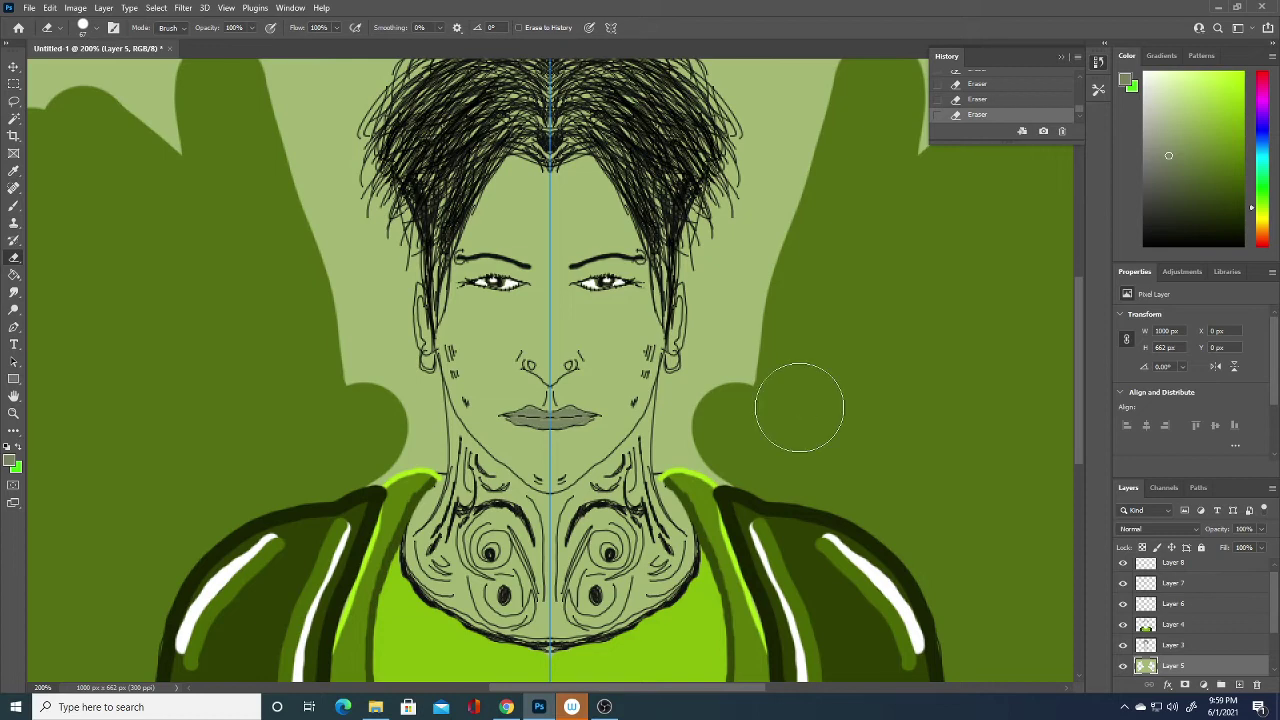
key("ctrl+minus")
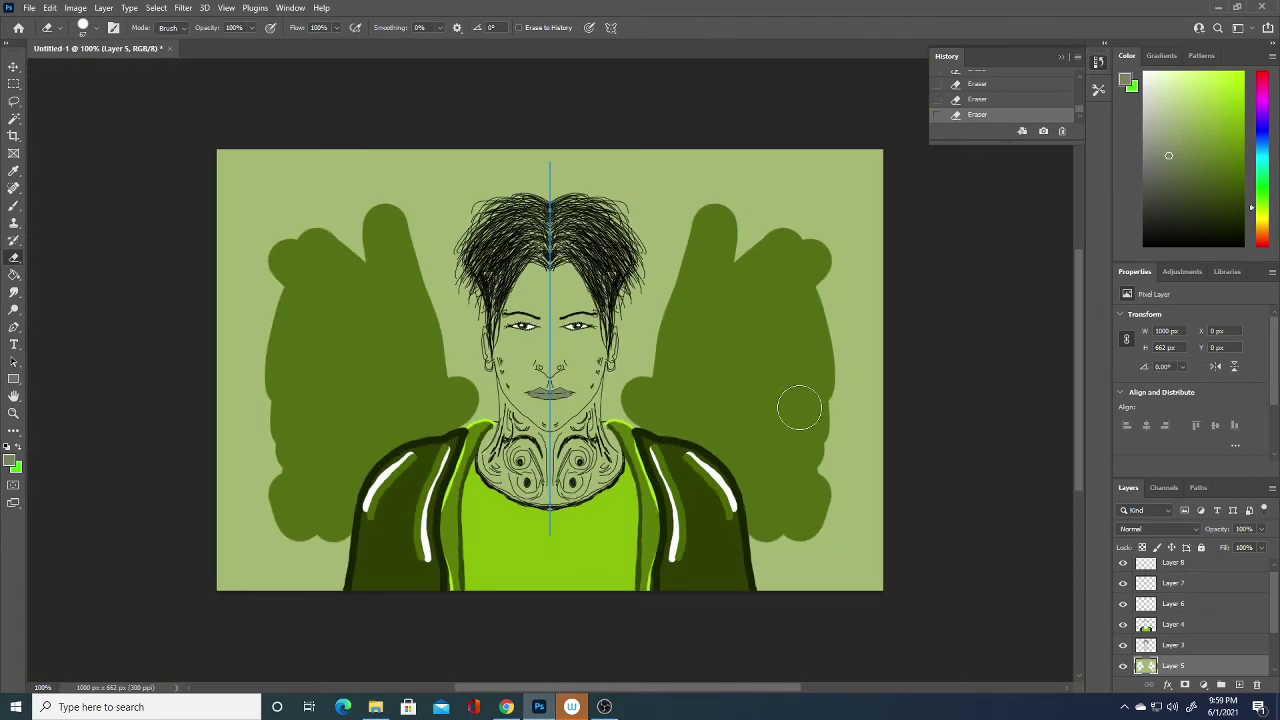
Step: Erase the light layer along both side edges and bottom corners to show dark green
mouse_move(275, 380)
left_mouse_down()
mouse_move(271, 133)
mouse_move(247, 465)
left_mouse_up()
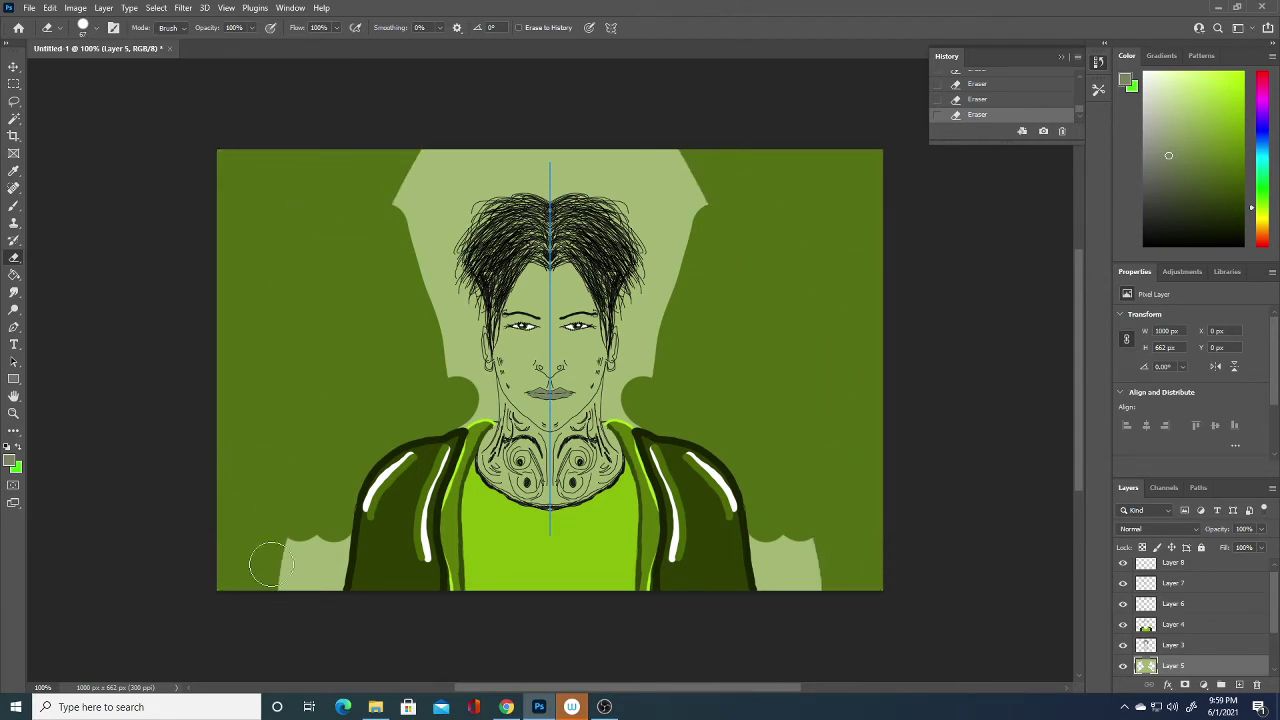
mouse_move(247, 465)
left_mouse_down()
mouse_move(500, 133)
mouse_move(563, 129)
mouse_move(586, 157)
mouse_move(573, 214)
mouse_move(579, 192)
left_mouse_up()
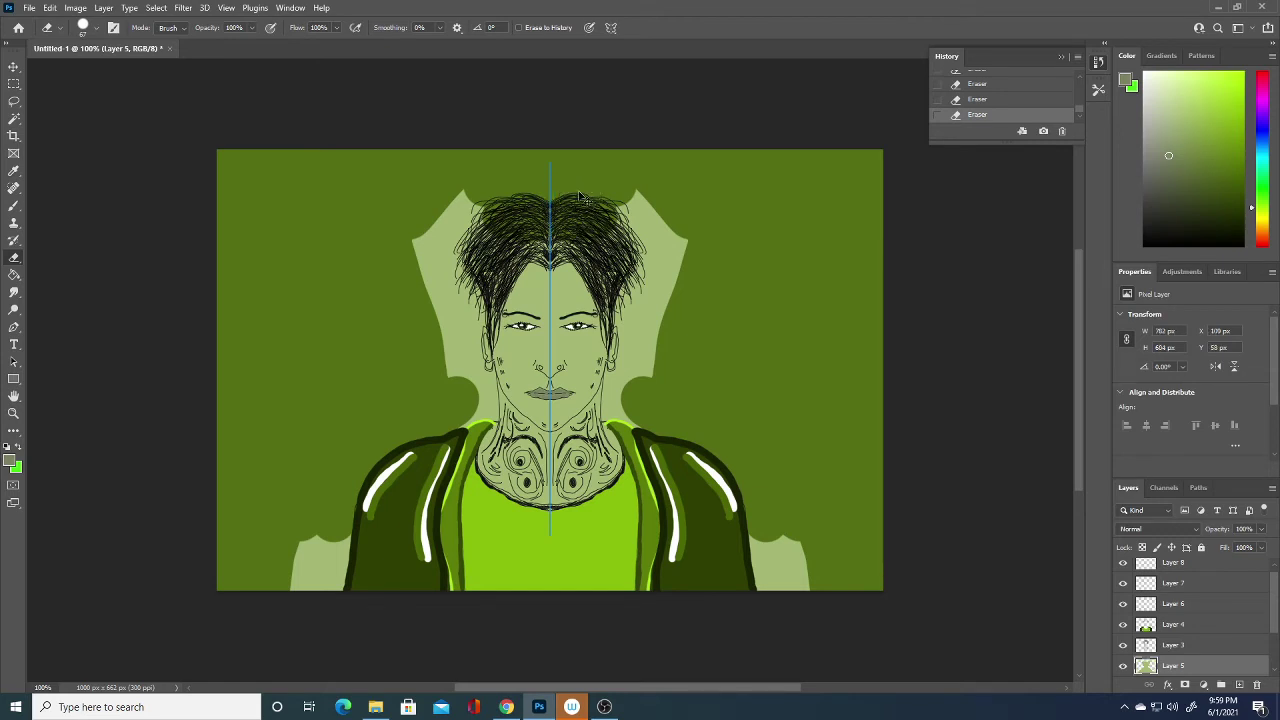
key("ctrl+z")
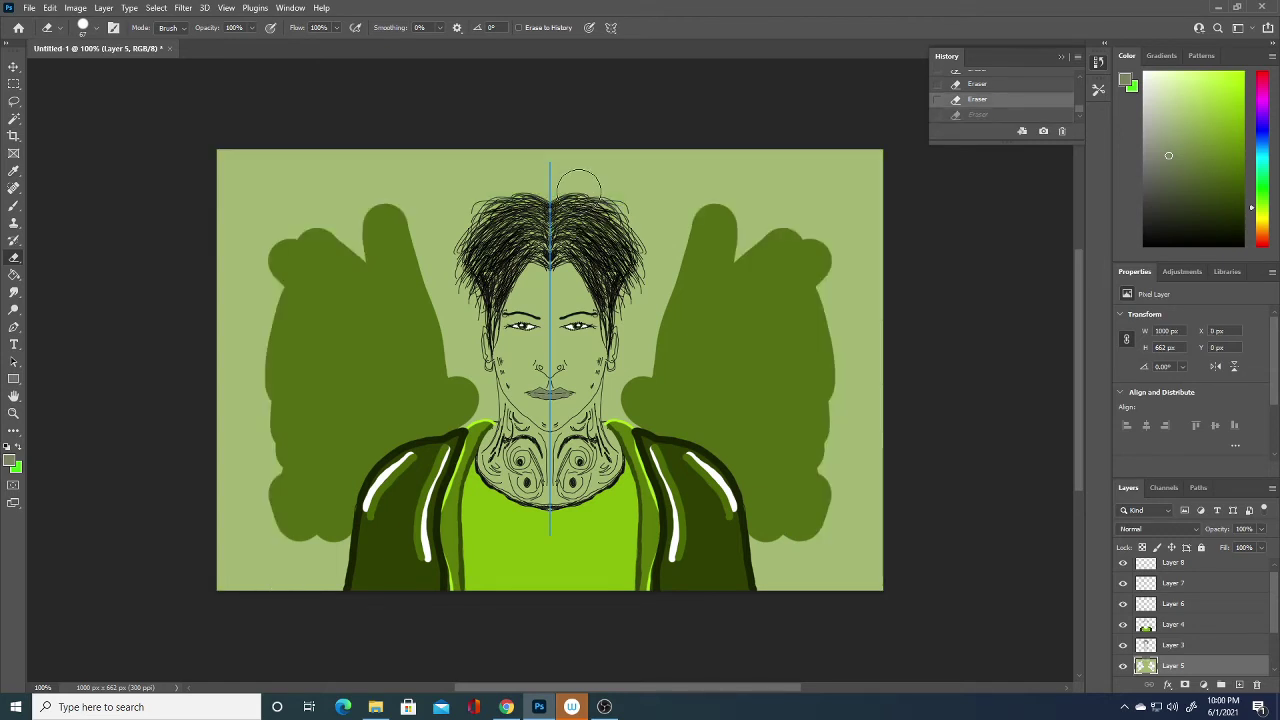
mouse_move(263, 540)
left_mouse_down()
mouse_move(243, 120)
mouse_move(340, 192)
mouse_move(420, 170)
mouse_move(457, 125)
mouse_move(460, 210)
mouse_move(216, 540)
mouse_move(330, 575)
mouse_move(343, 563)
left_mouse_up()
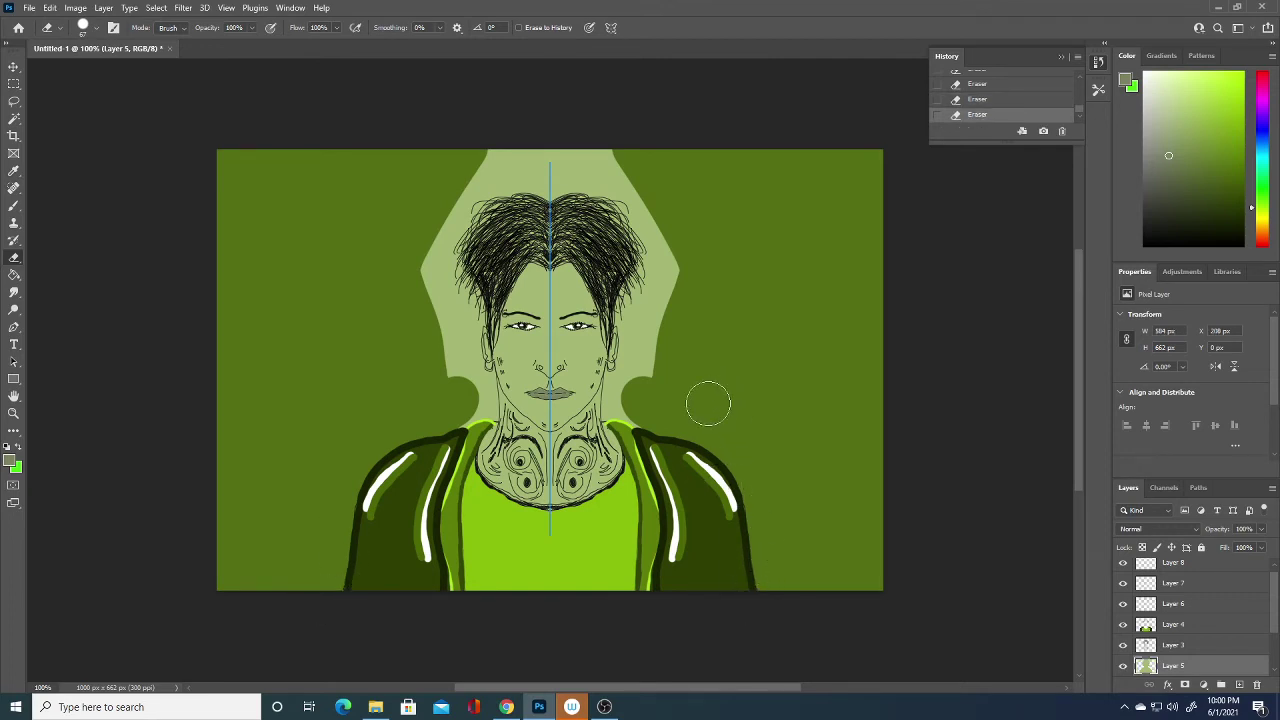
Step: Trim the light halo around the top of the head, upper hair, ear and jaw
mouse_move(656, 407)
left_mouse_down()
mouse_move(677, 237)
mouse_move(611, 134)
mouse_move(477, 134)
mouse_move(651, 157)
mouse_move(437, 157)
mouse_move(597, 165)
mouse_move(683, 206)
left_mouse_up()
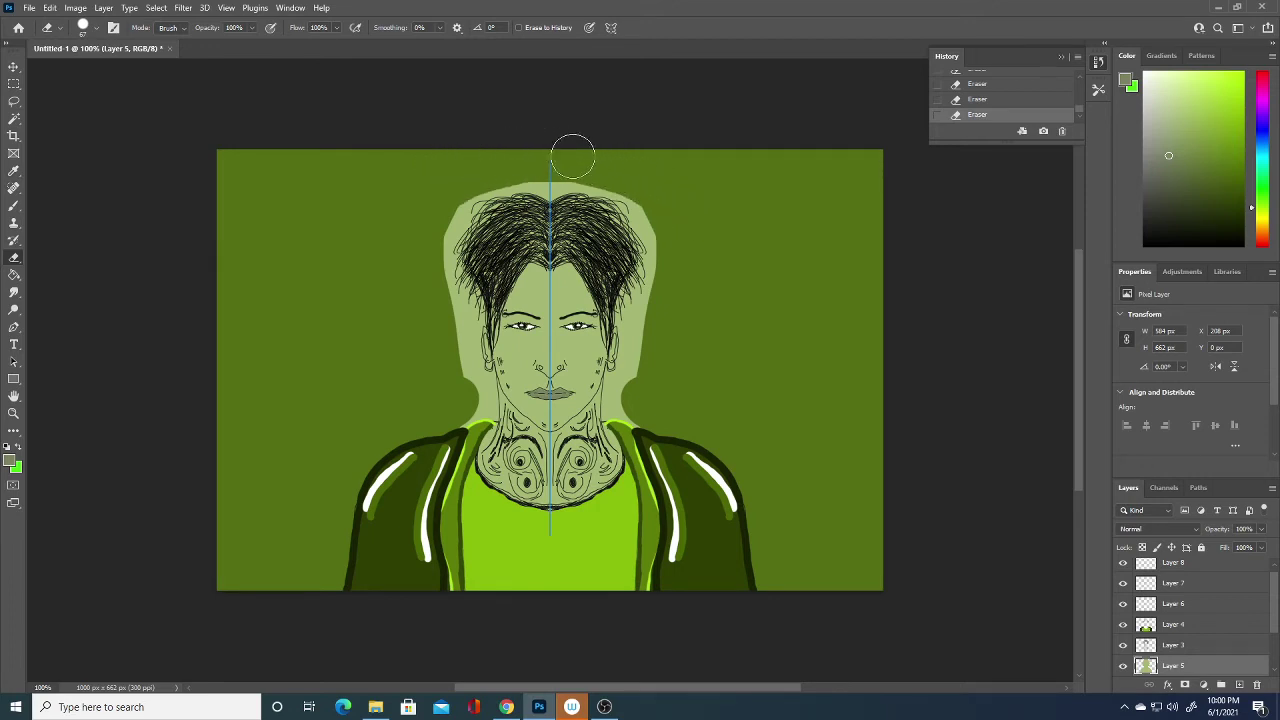
left_click_drag(571, 149, 677, 234)
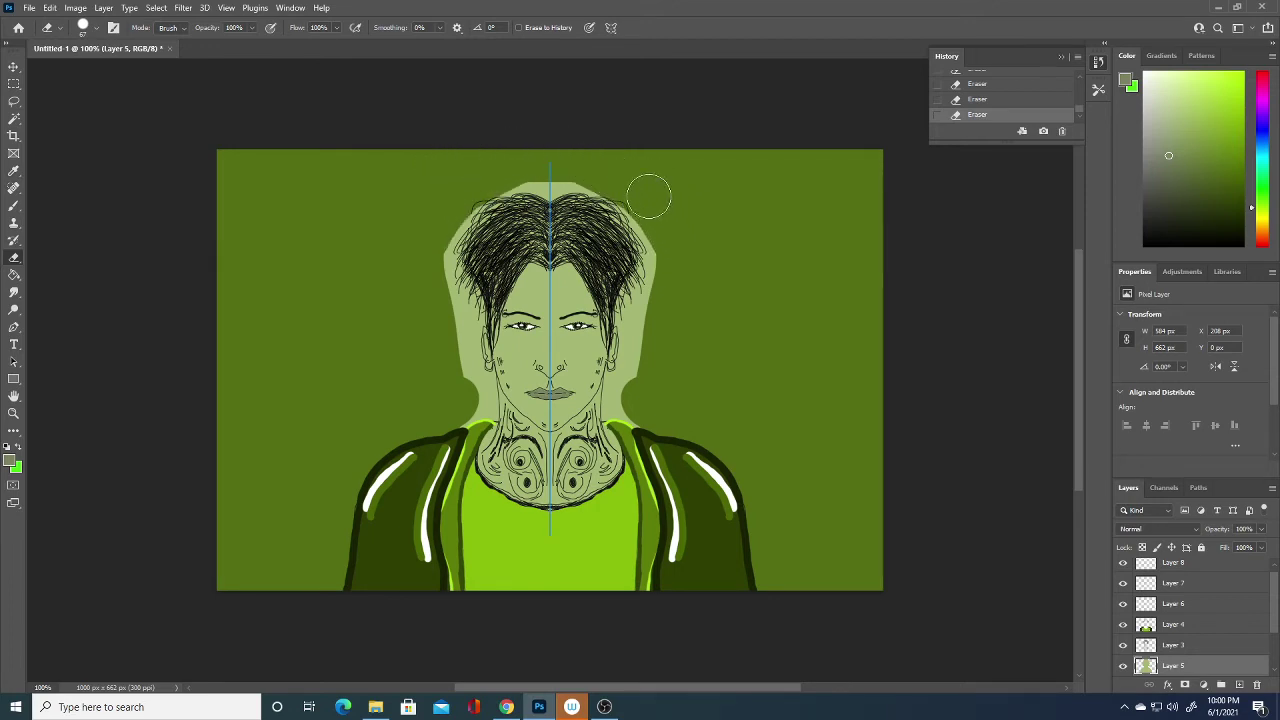
mouse_move(646, 194)
left_mouse_down()
mouse_move(668, 274)
mouse_move(654, 326)
mouse_move(666, 246)
mouse_move(651, 354)
mouse_move(657, 300)
left_mouse_up()
left_click_drag(646, 351, 643, 357)
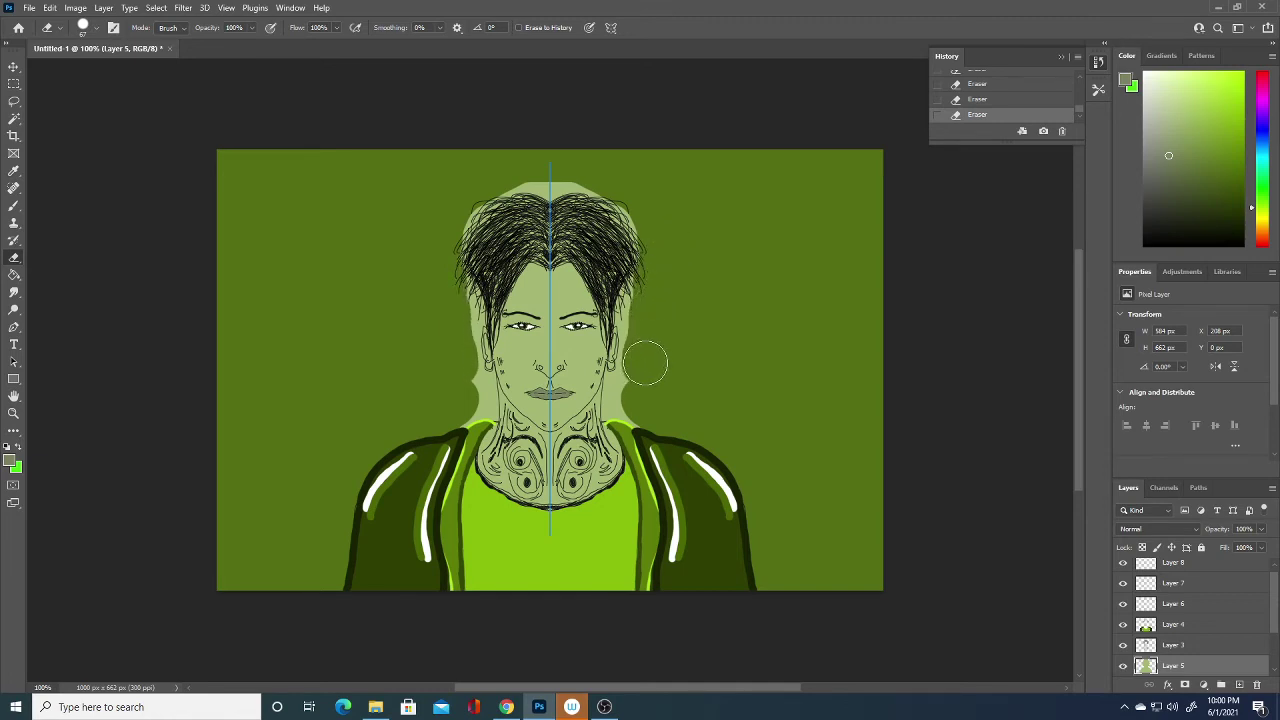
Step: Set the eraser to 25 px and erase the leftover halo beside the neck and above the hair
left_click(96, 30)
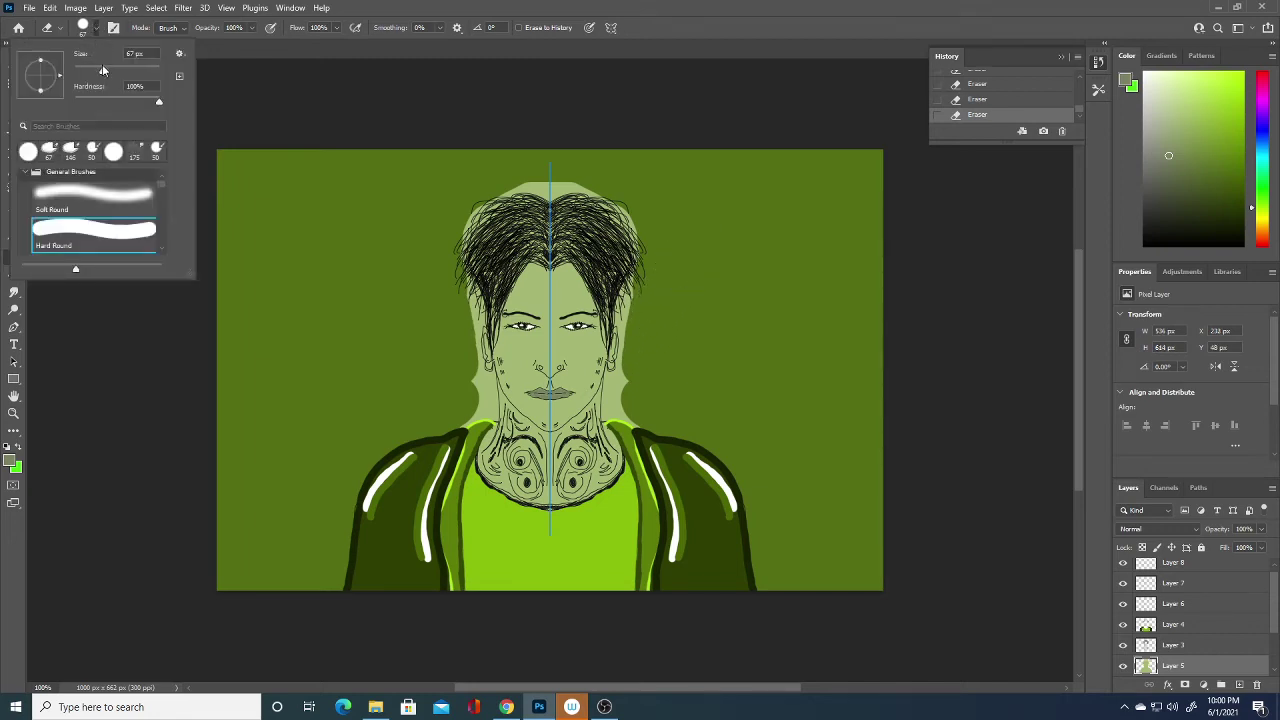
left_click_drag(87, 70, 83, 70)
left_click(635, 400)
mouse_move(632, 395)
left_mouse_down()
mouse_move(630, 290)
mouse_move(625, 305)
mouse_move(643, 250)
left_mouse_up()
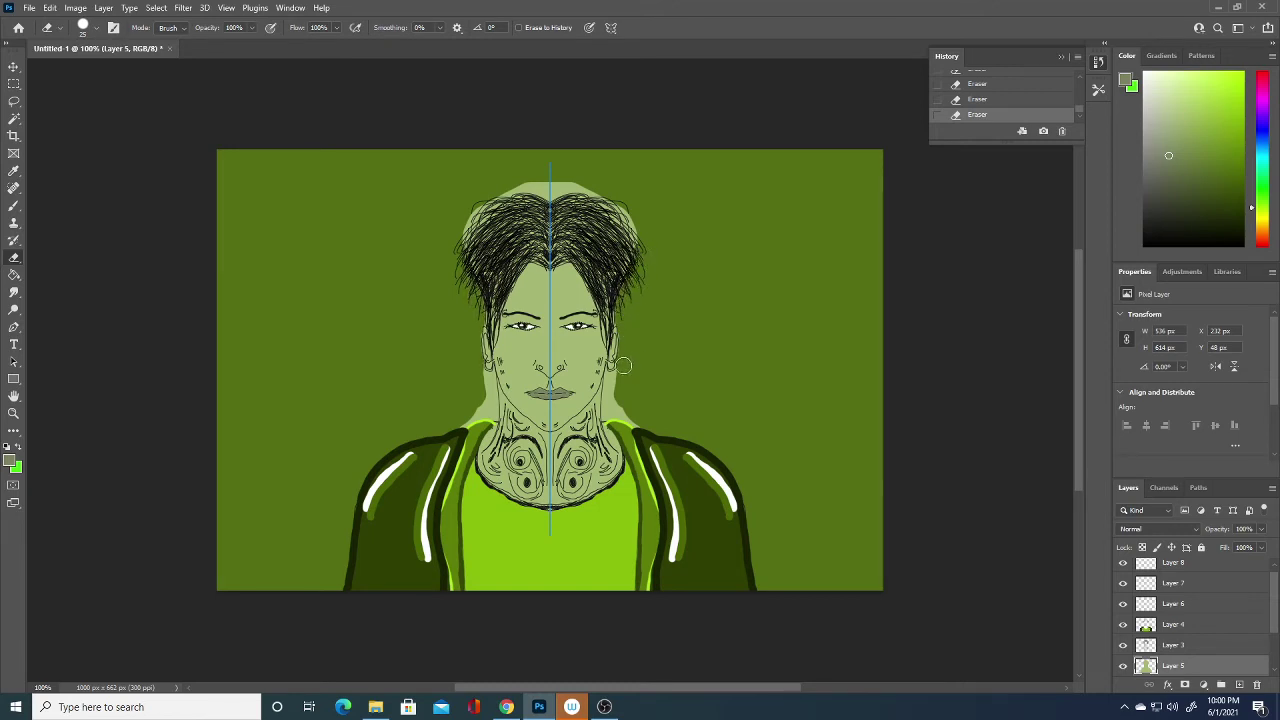
left_click_drag(622, 365, 619, 410)
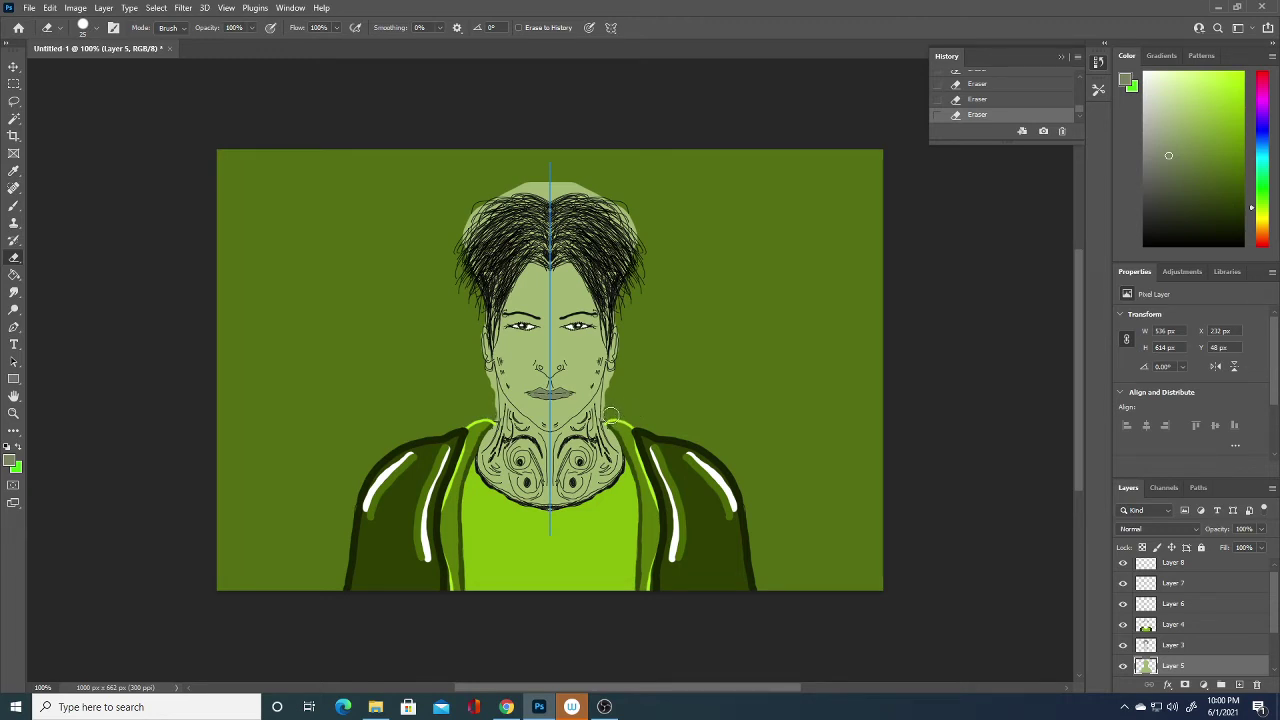
left_click_drag(611, 412, 611, 392)
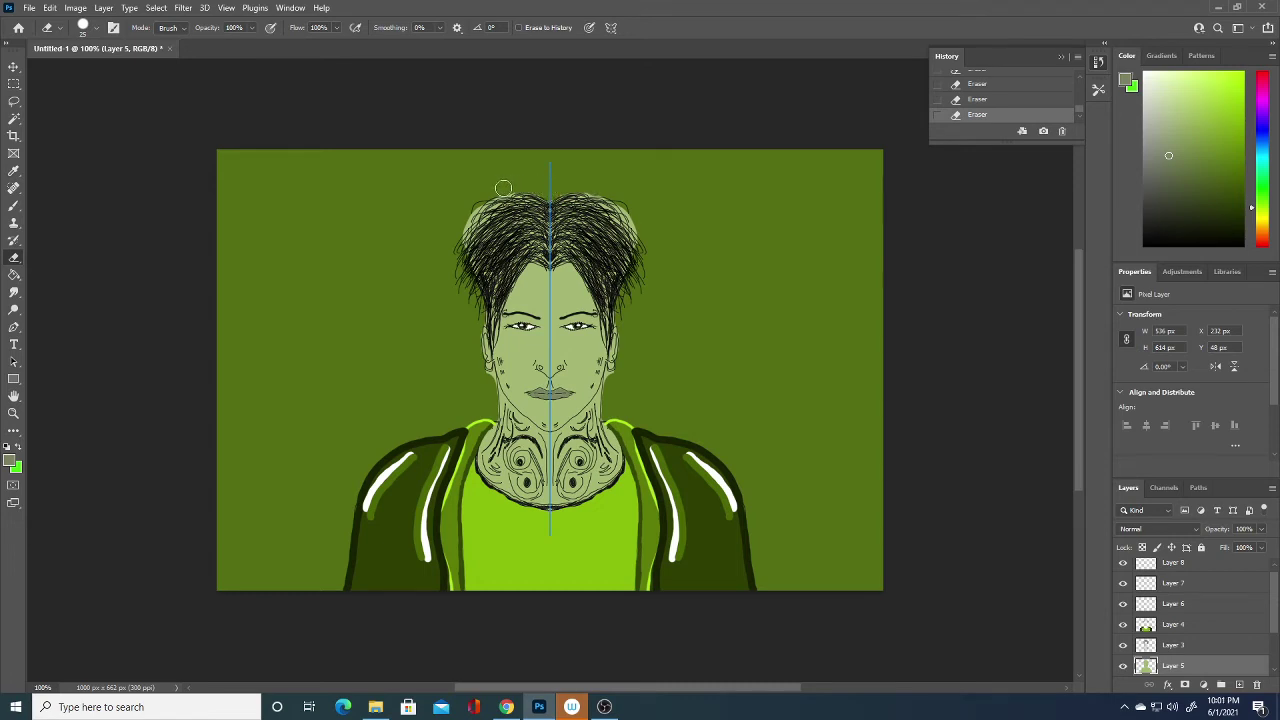
left_click_drag(503, 188, 497, 189)
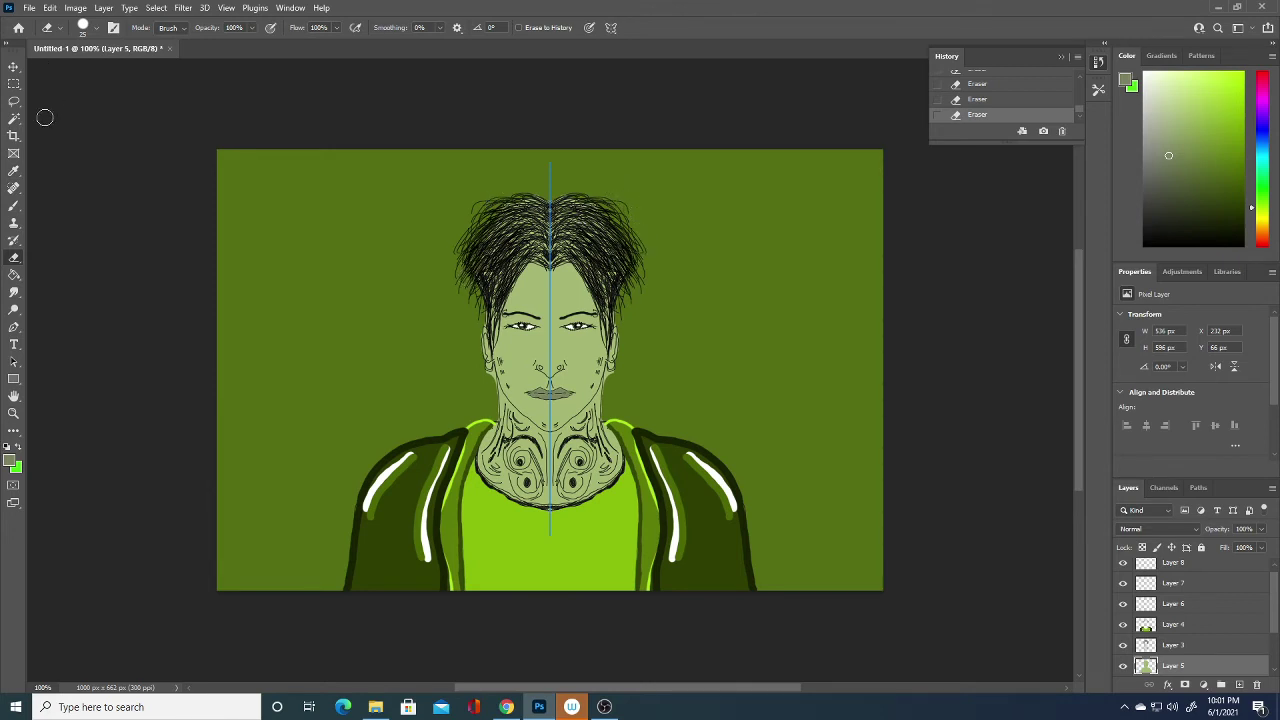
Step: Shrink the eraser from 7 px down to 1 px and choose black (000000) as foreground
left_click(97, 30)
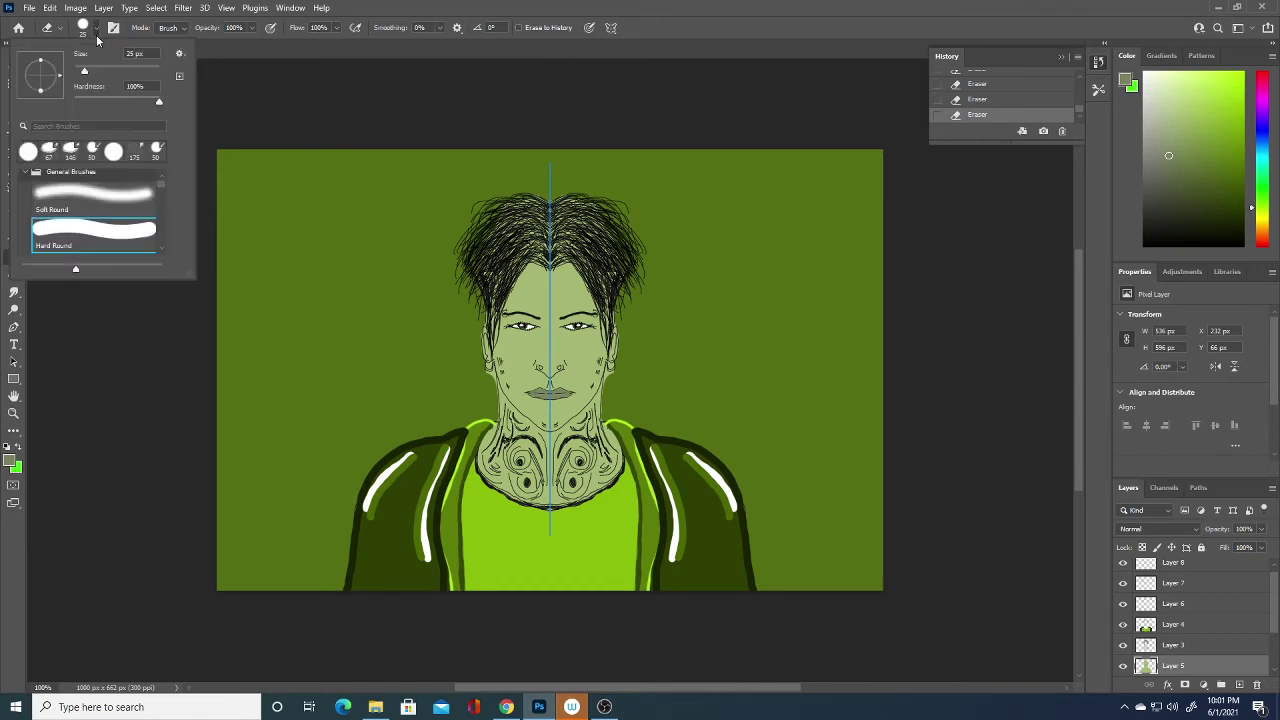
left_click_drag(87, 71, 78, 71)
left_click(607, 385)
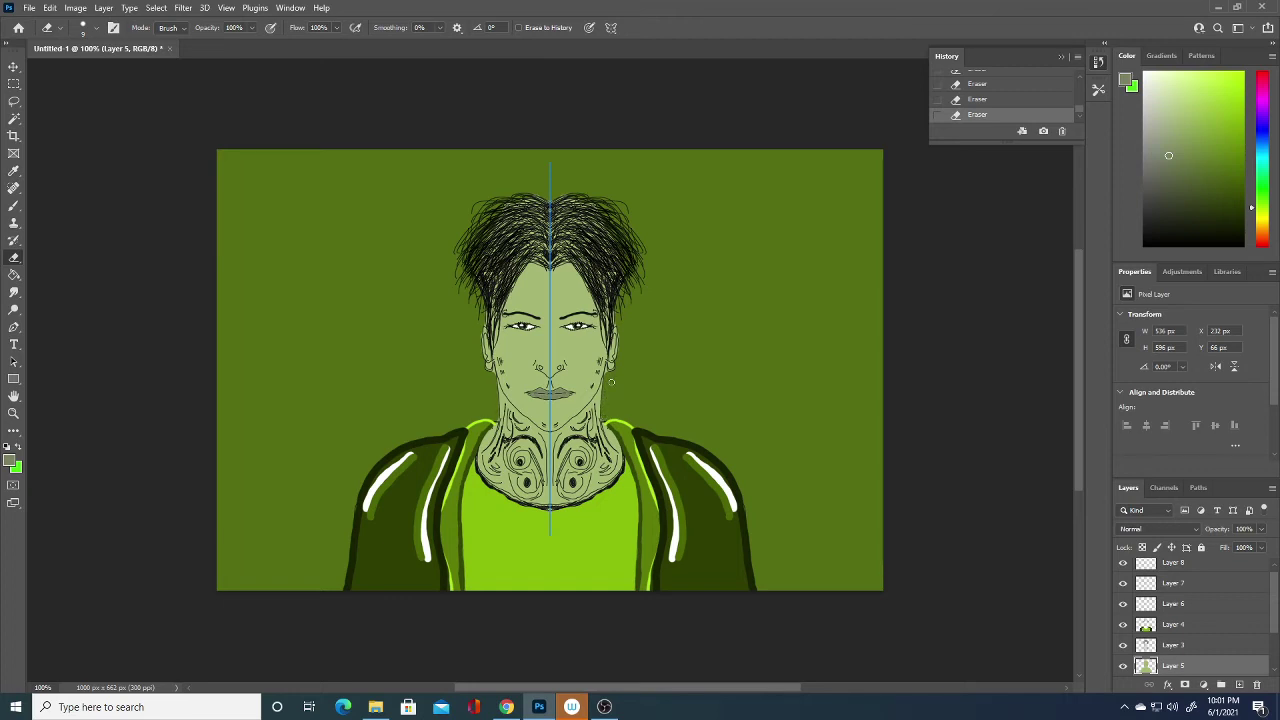
left_click(97, 32)
left_click_drag(80, 69, 74, 70)
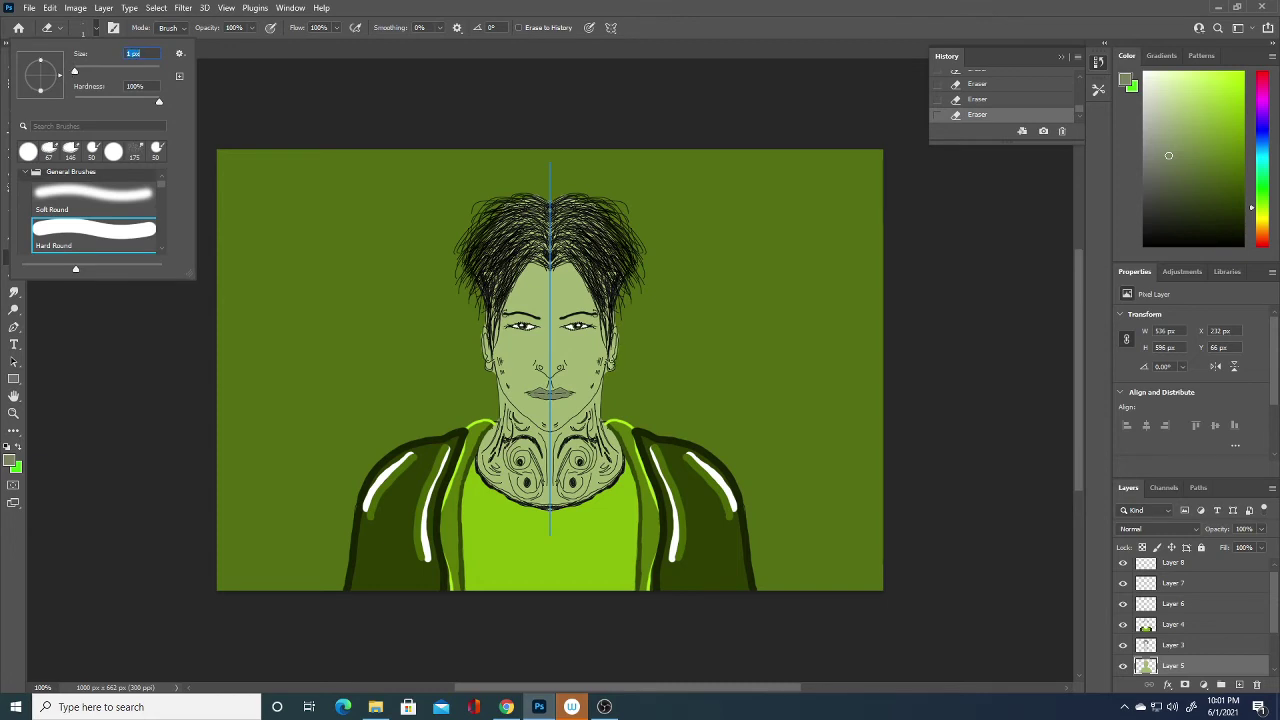
key("Return")
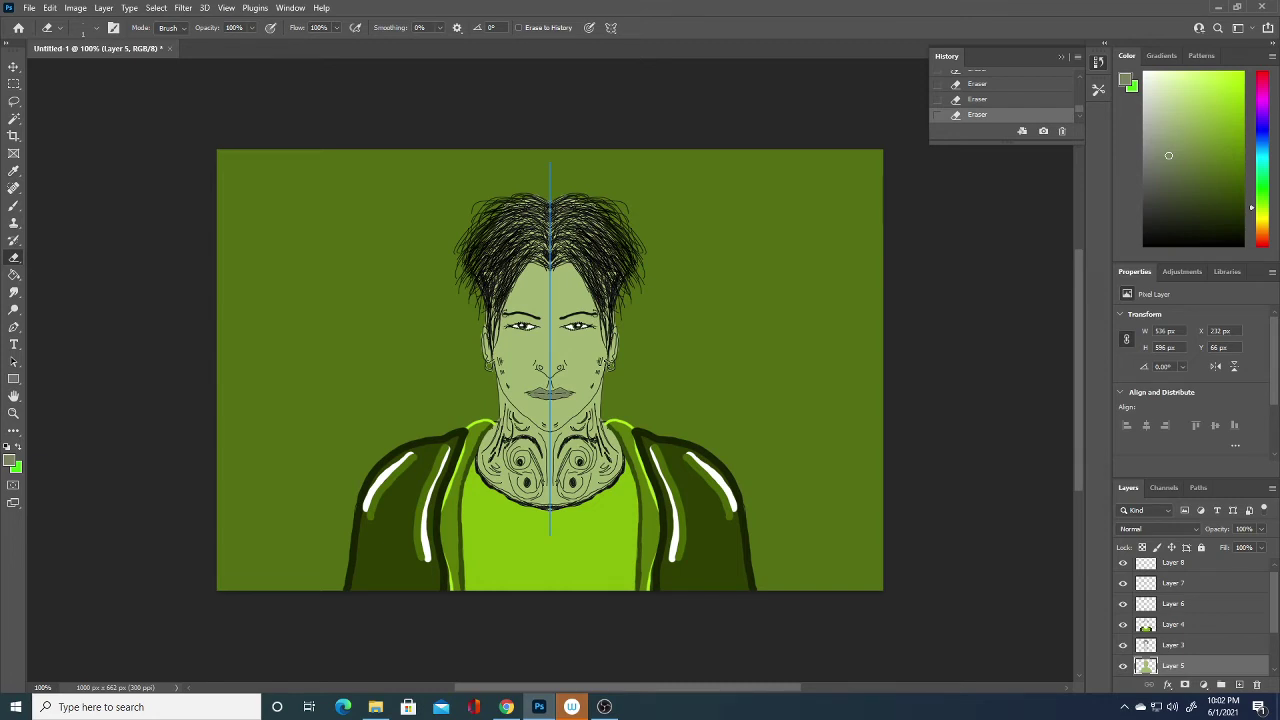
left_click(10, 459)
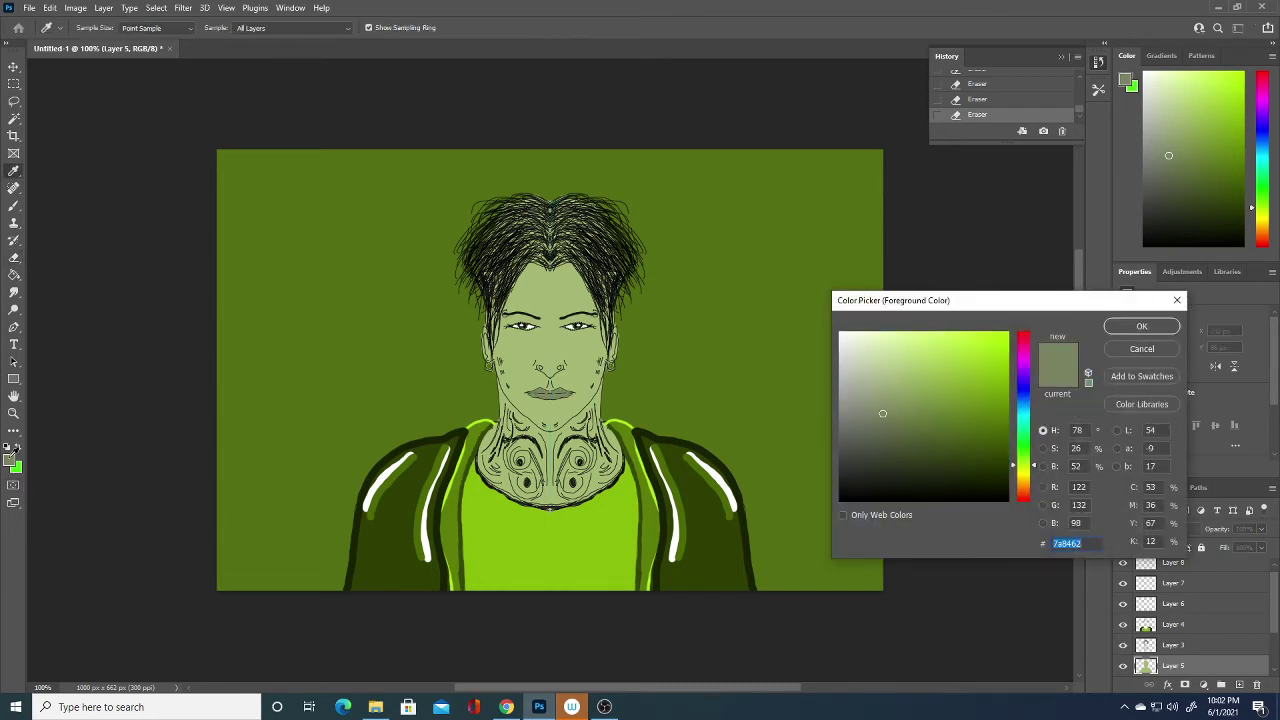
left_click(840, 498)
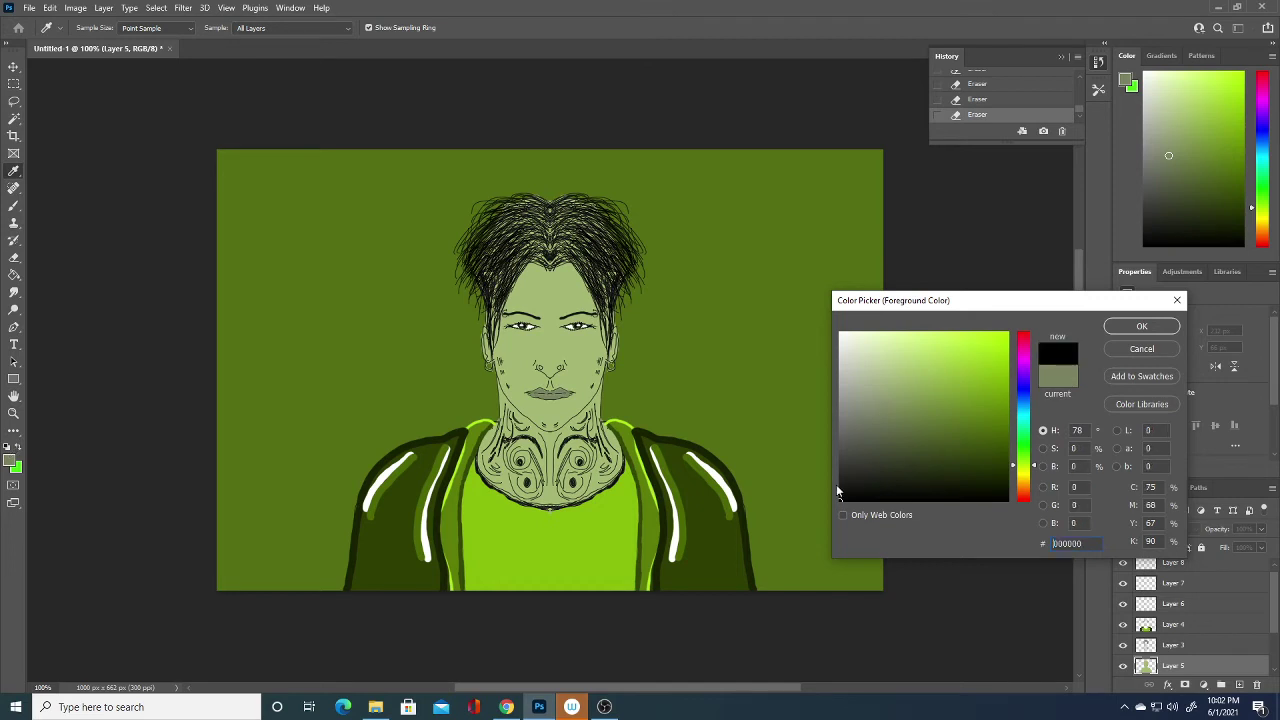
Step: Brush thin mirrored black strands near the hair centre, at both temples and along the top
left_click(1142, 326)
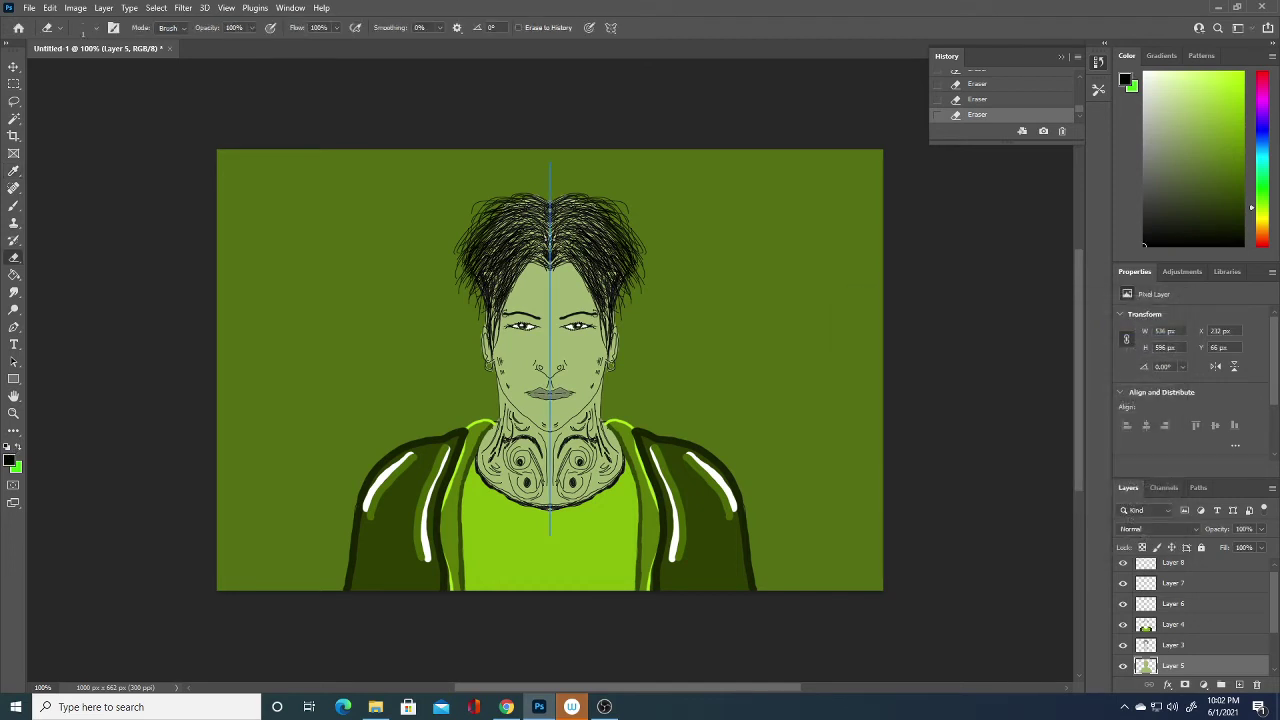
left_click(16, 207)
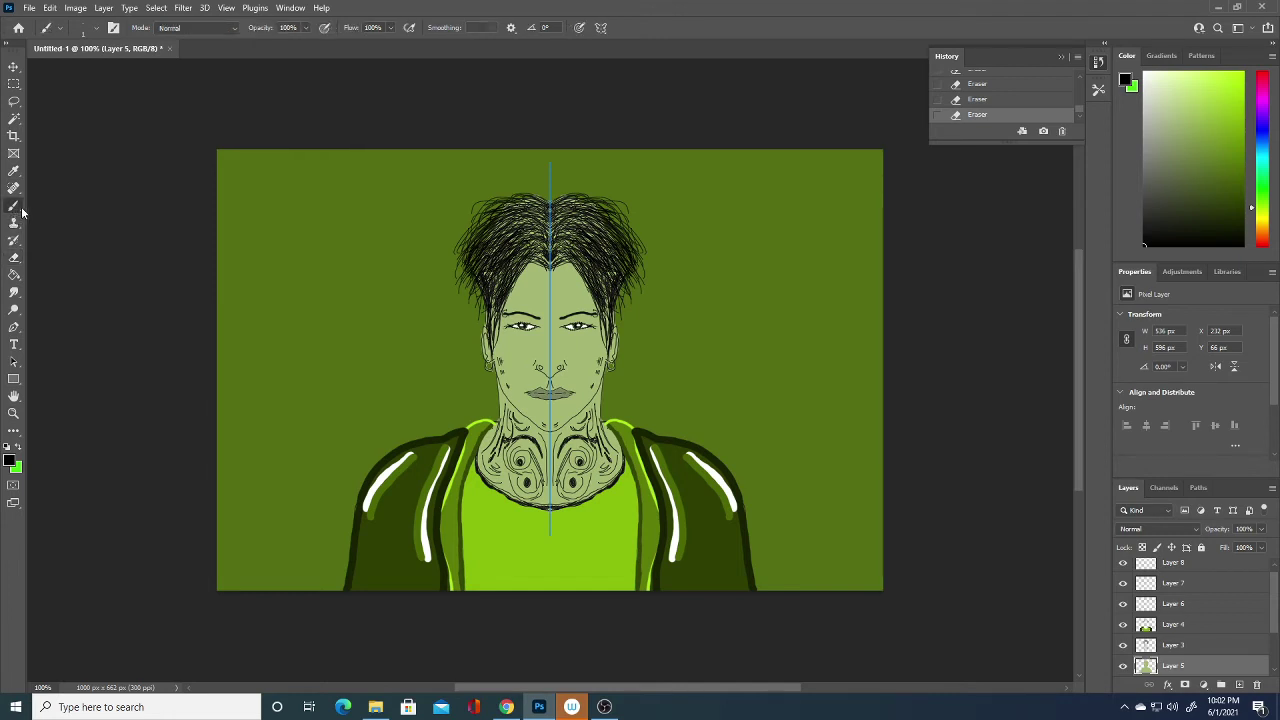
mouse_move(546, 230)
left_mouse_down()
mouse_move(550, 246)
mouse_move(522, 238)
mouse_move(560, 236)
left_mouse_up()
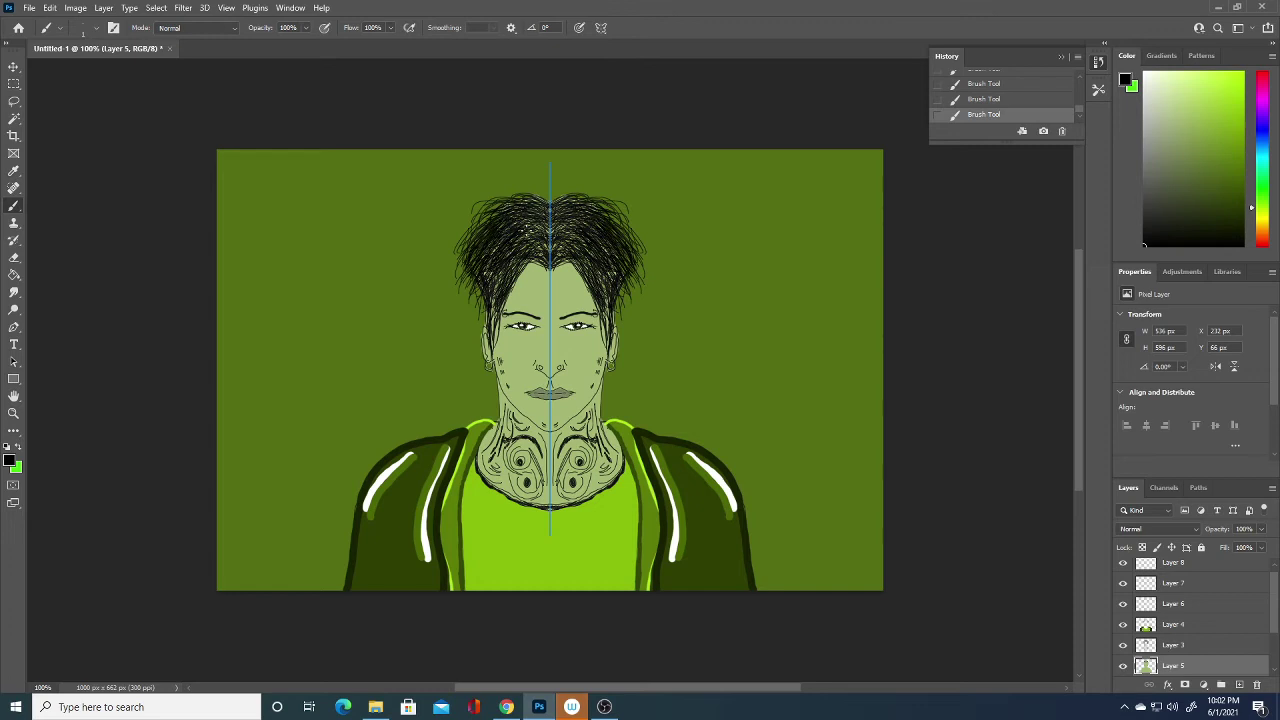
left_click_drag(494, 272, 488, 302)
left_click_drag(575, 262, 584, 302)
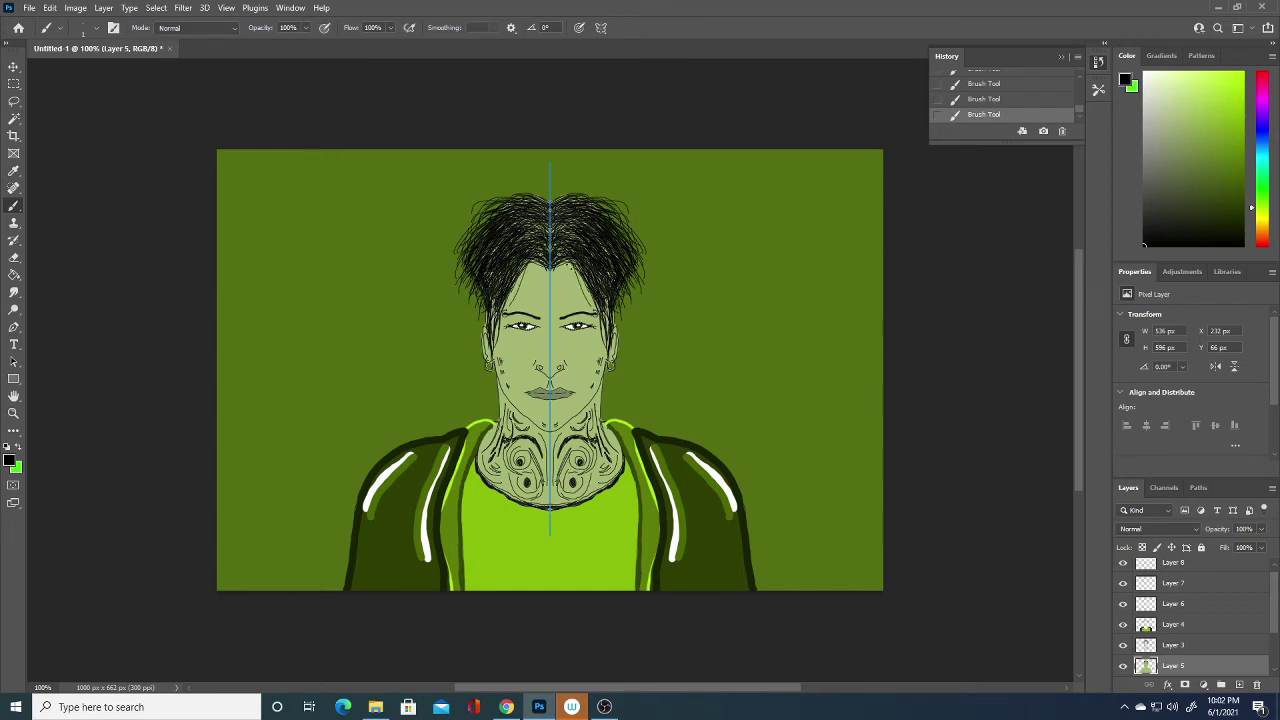
left_click_drag(566, 260, 585, 304)
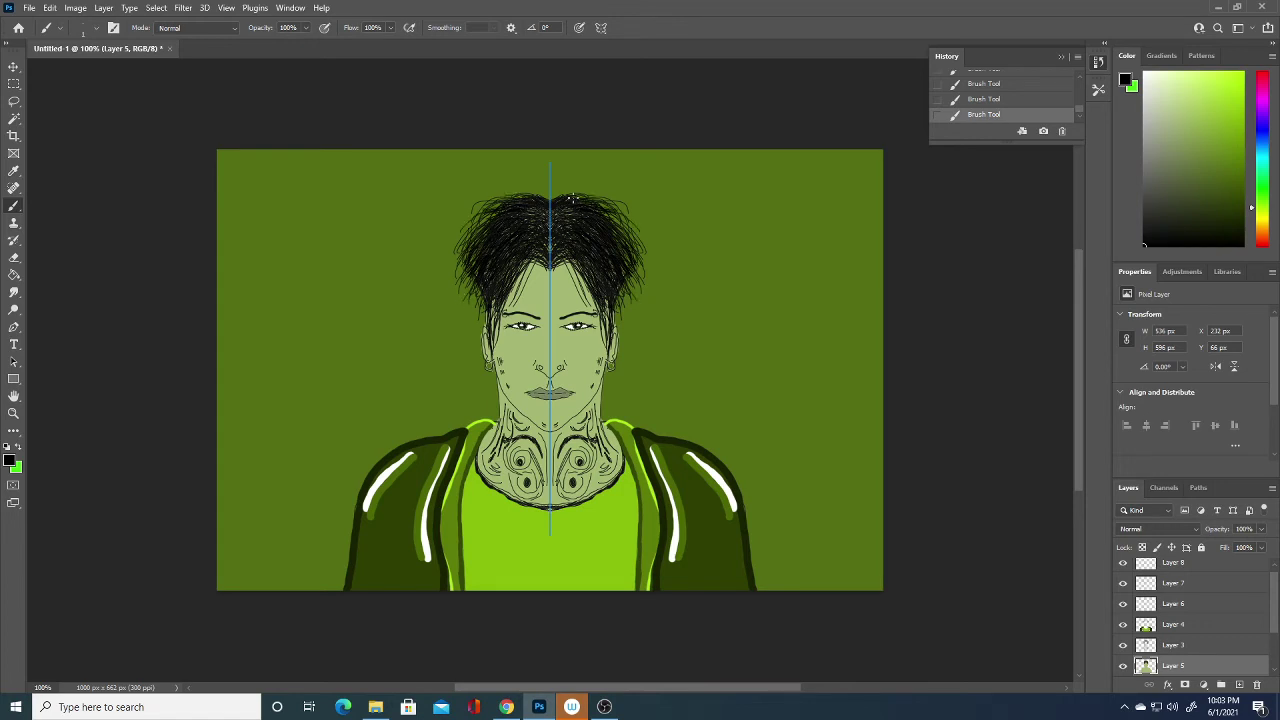
mouse_move(562, 191)
left_mouse_down()
mouse_move(612, 190)
mouse_move(622, 203)
left_mouse_up()
Step: Sample the shirt's green as the foreground colour and set the brush size to 28 px
left_click(9, 460)
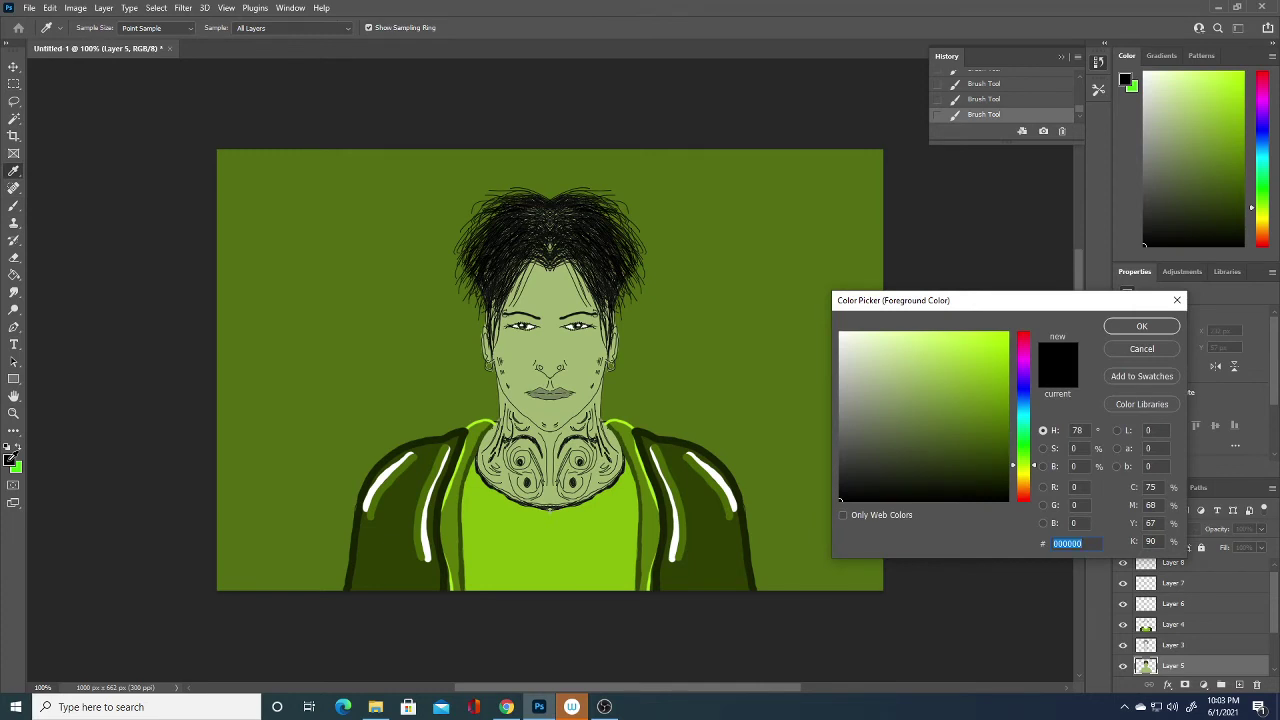
left_click(610, 535)
left_click(995, 424)
left_click(1141, 327)
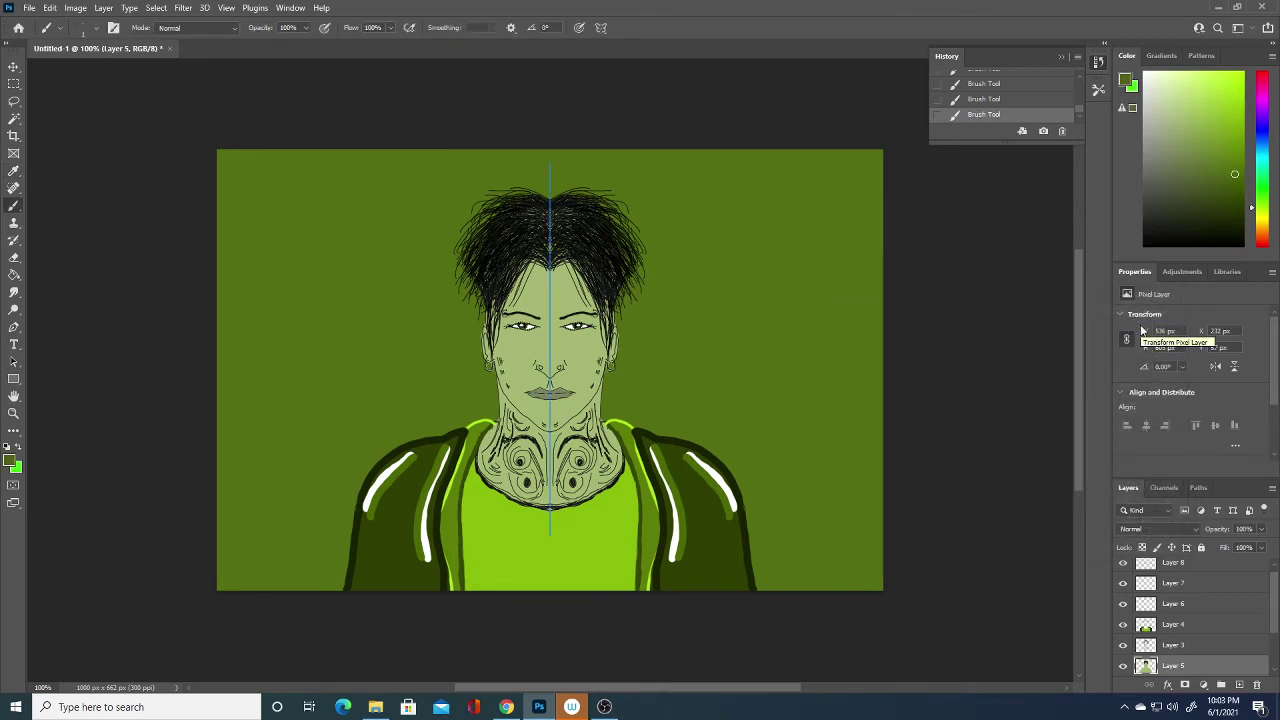
left_click(12, 458)
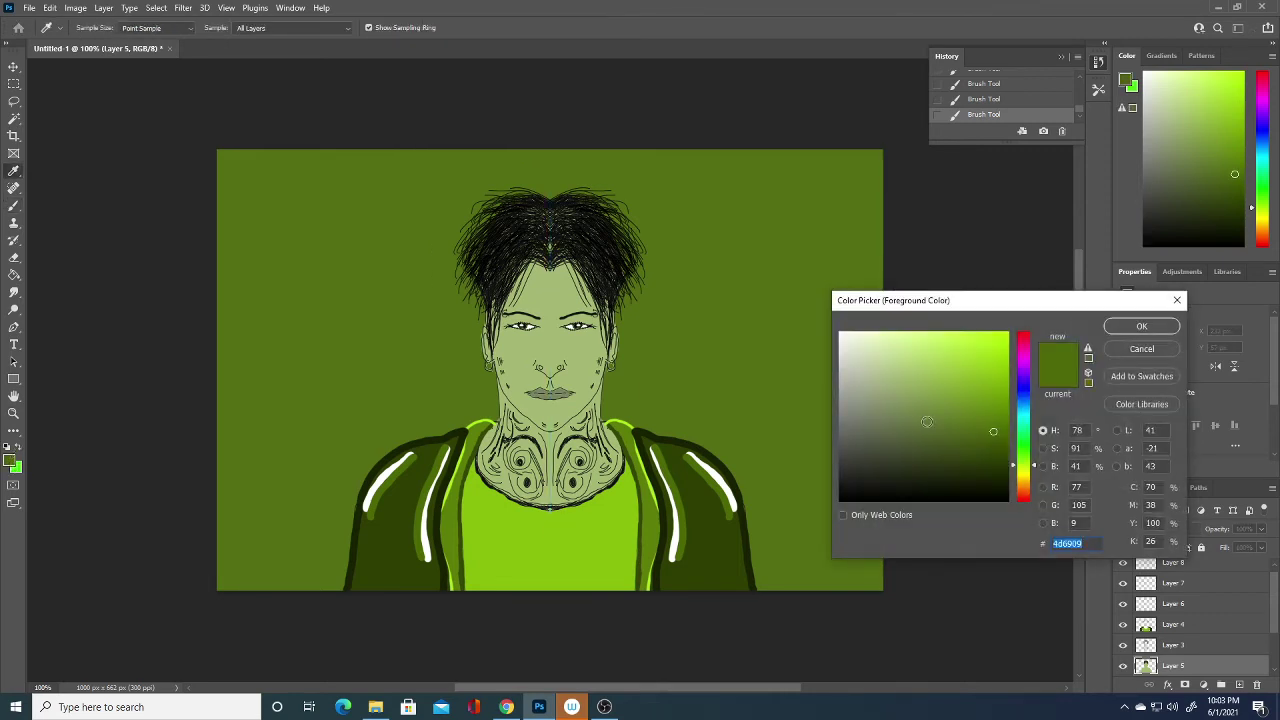
left_click(615, 530)
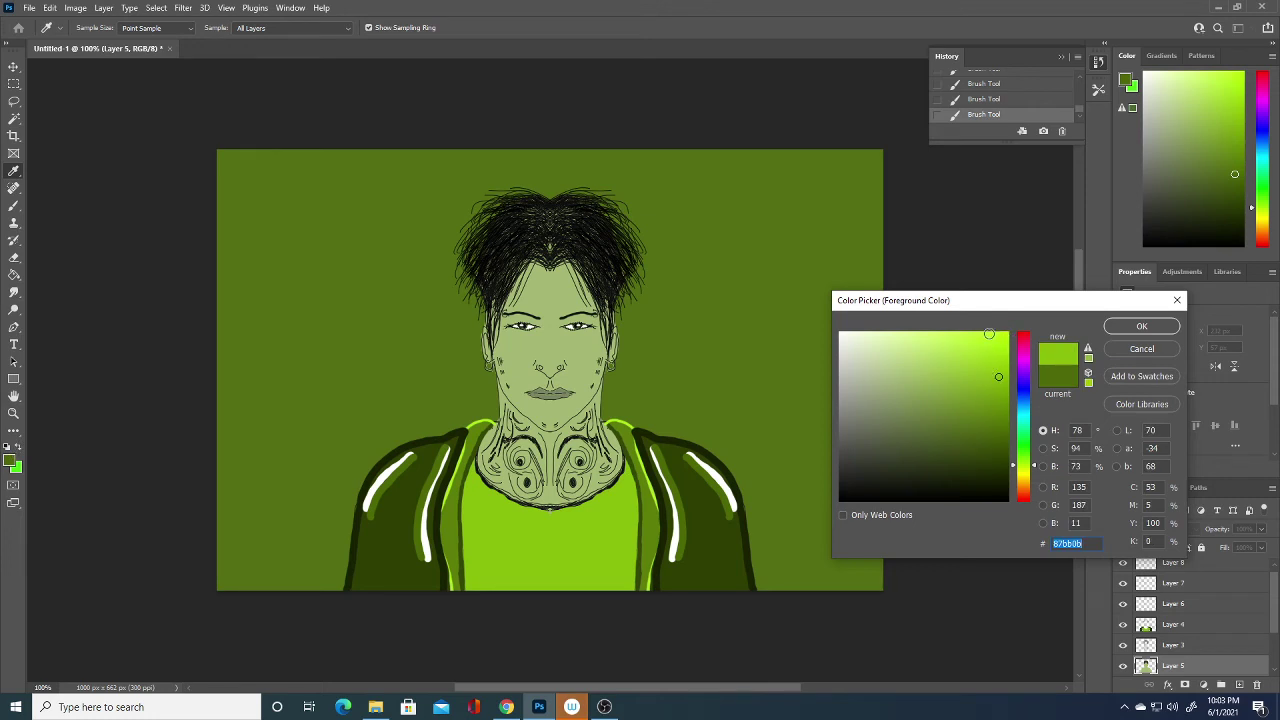
left_click(1146, 324)
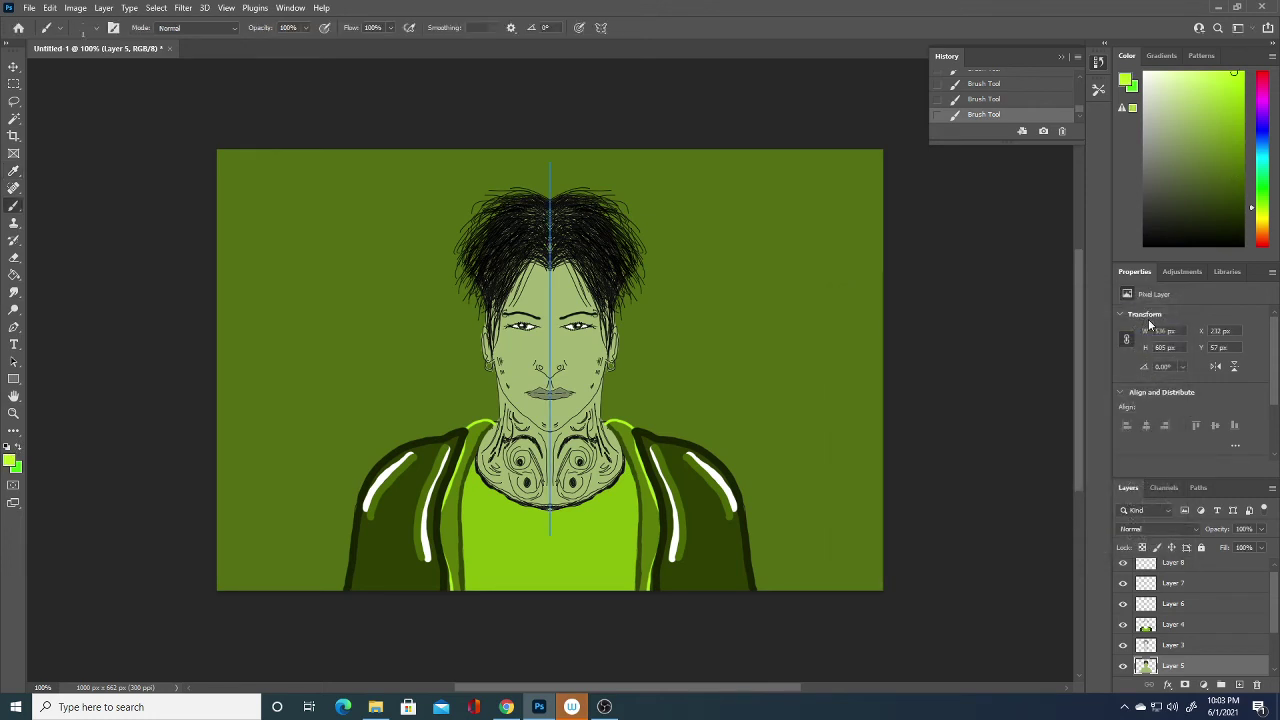
left_click(97, 28)
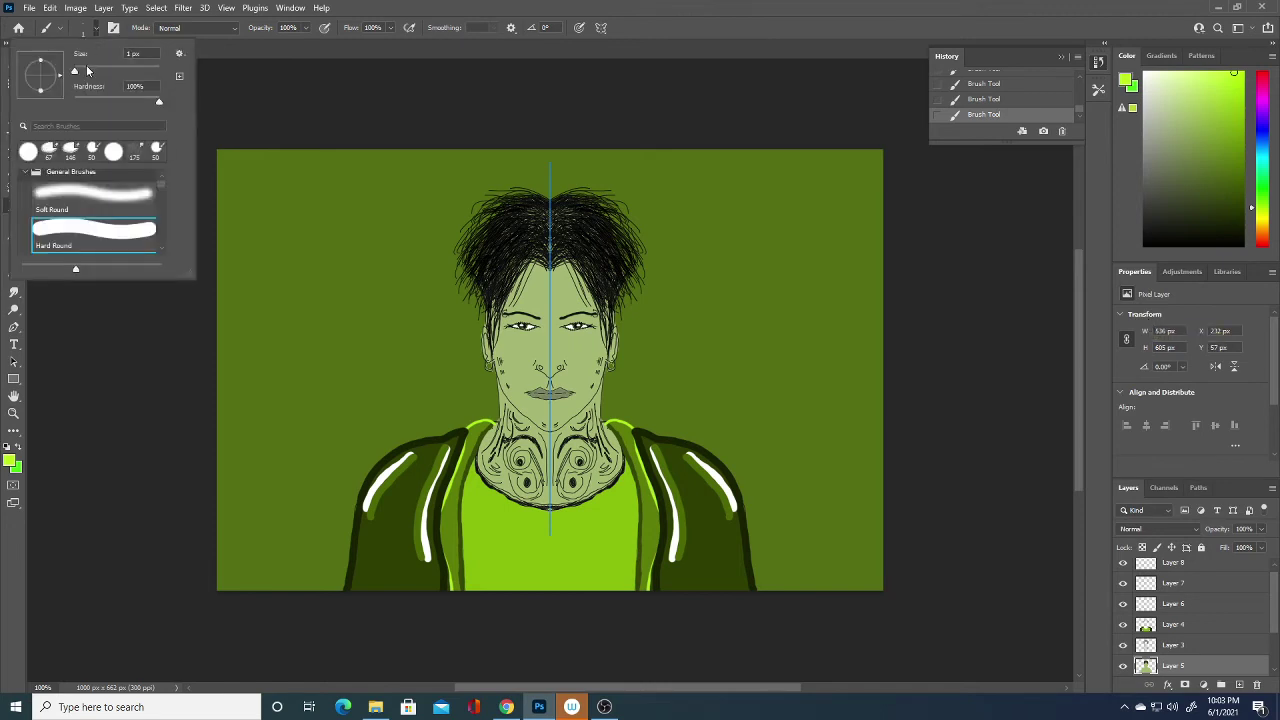
left_click_drag(87, 70, 89, 68)
left_click(486, 510)
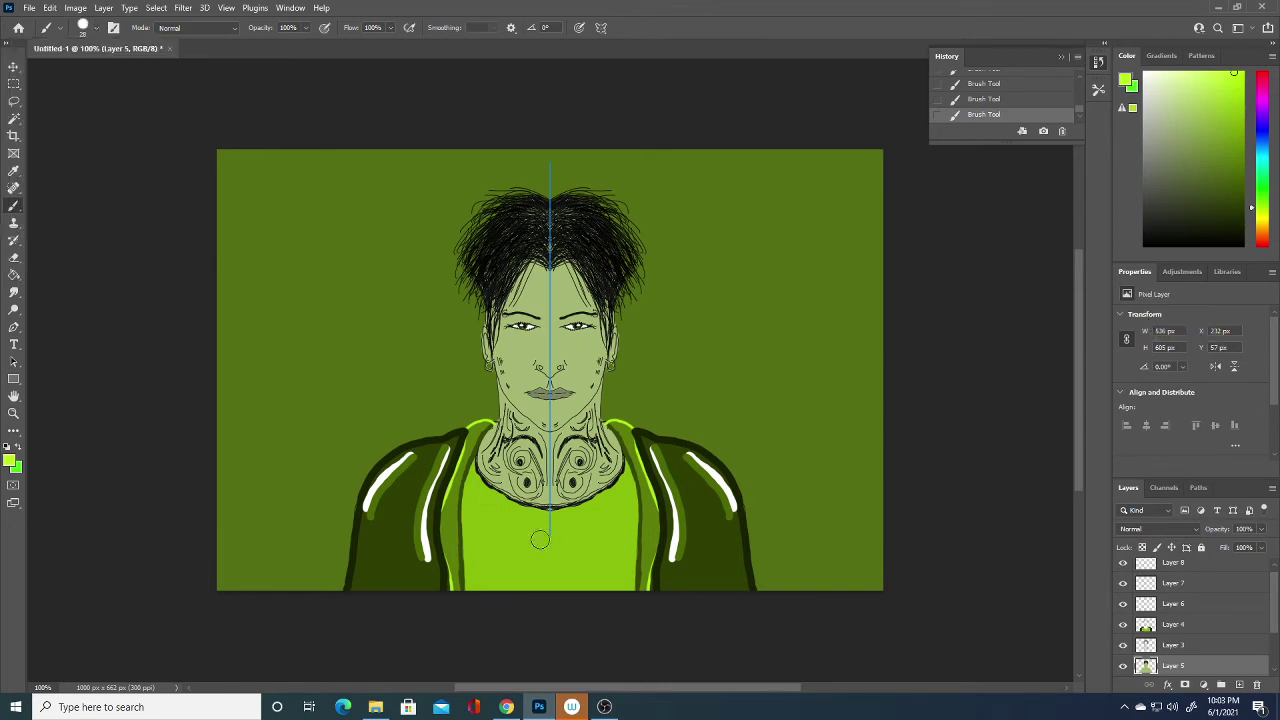
Step: On a new Layer 9, paint mirrored light-green bands across the shirt below the neck
left_click(1210, 563)
left_click(1240, 682)
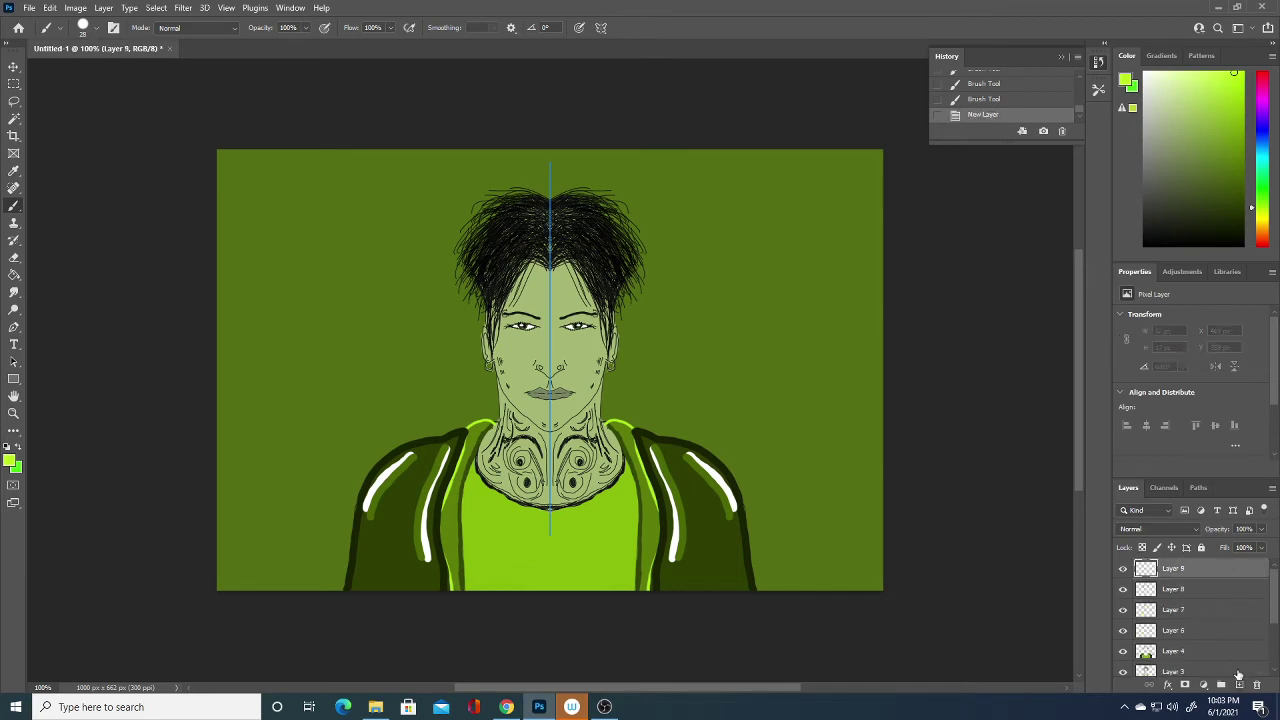
mouse_move(483, 500)
left_mouse_down()
mouse_move(575, 536)
mouse_move(570, 571)
left_mouse_up()
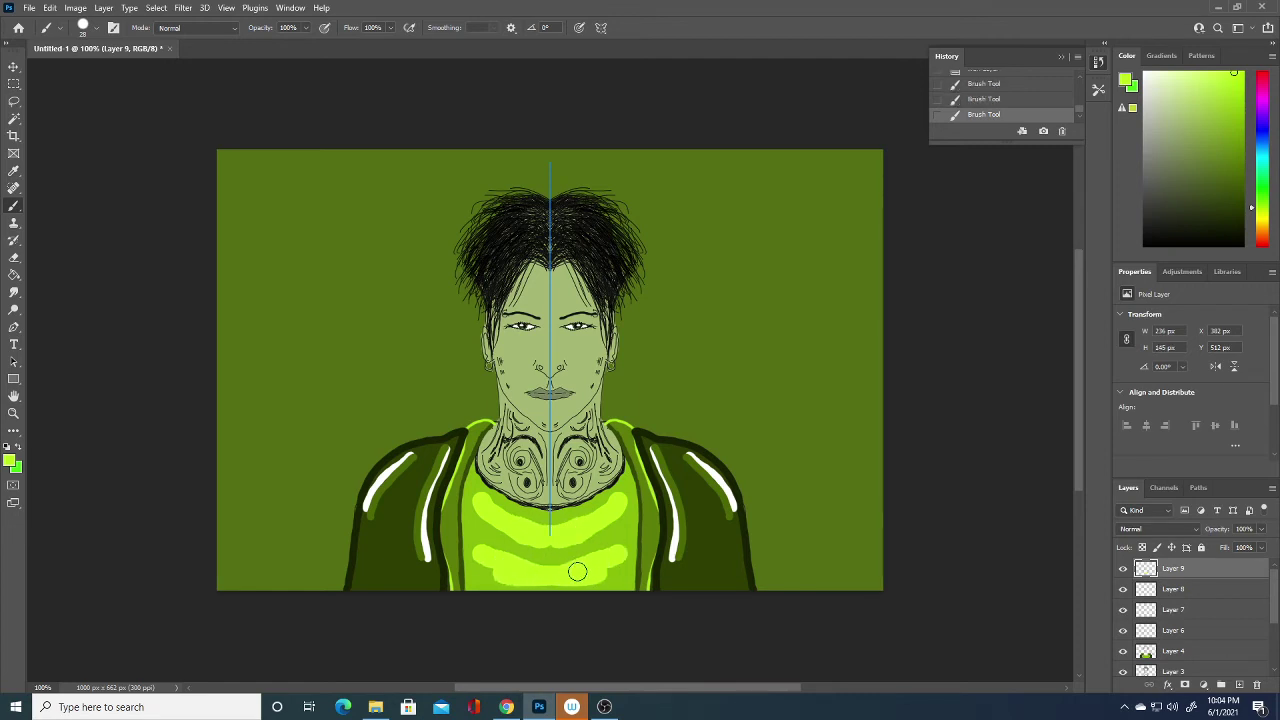
left_click_drag(577, 571, 597, 551)
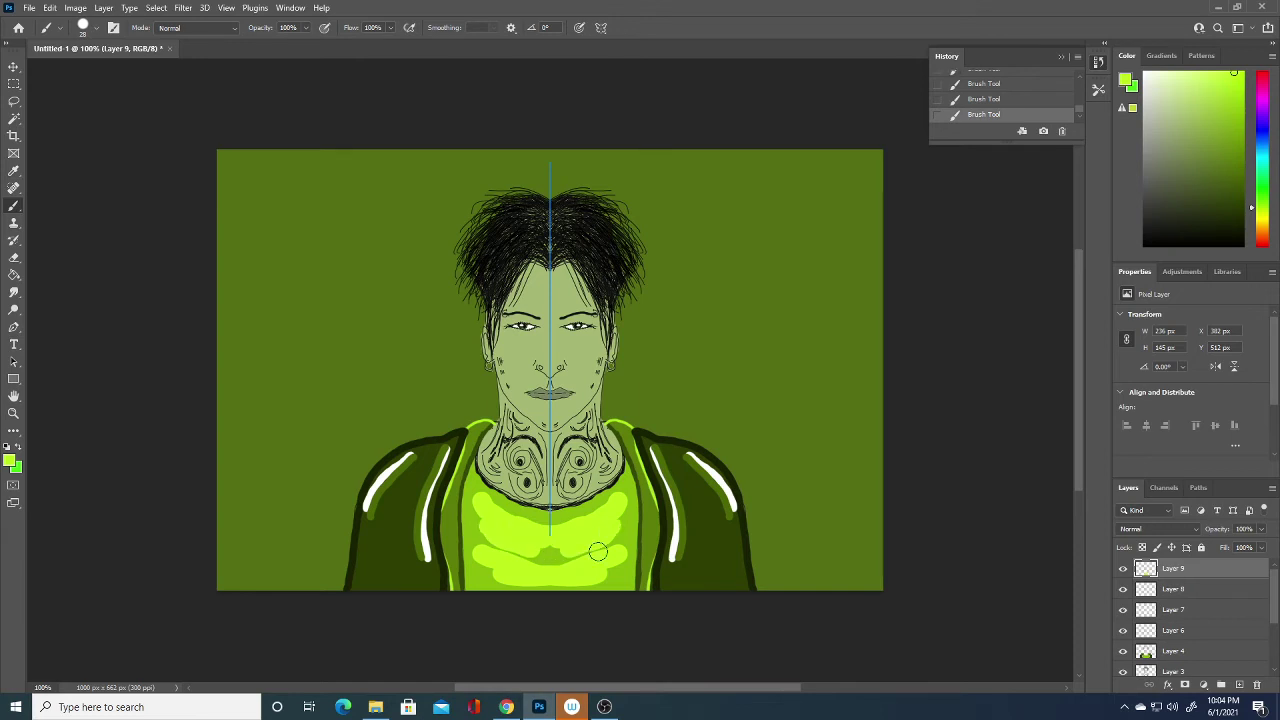
key("ctrl+z")
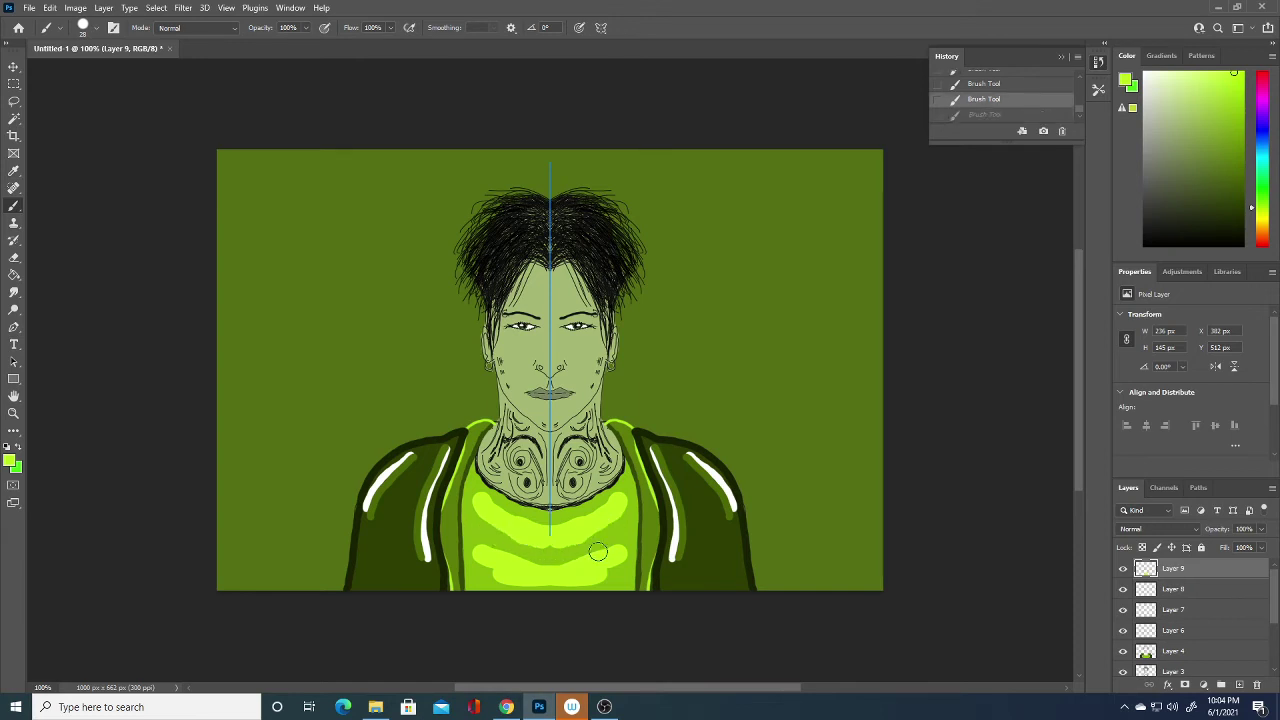
left_click_drag(597, 551, 587, 571)
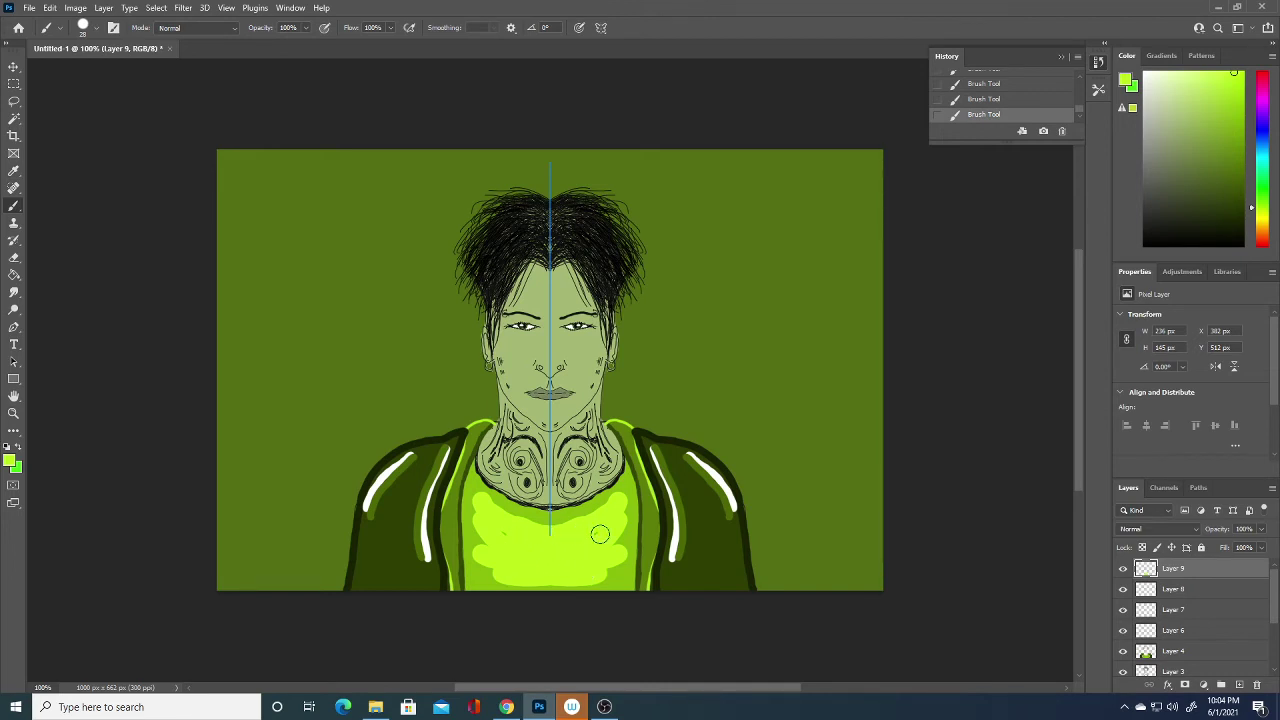
left_click_drag(514, 577, 516, 594)
Step: Switch to bright lime (bafd19) and paint more mirrored bands across the chest
left_click(11, 462)
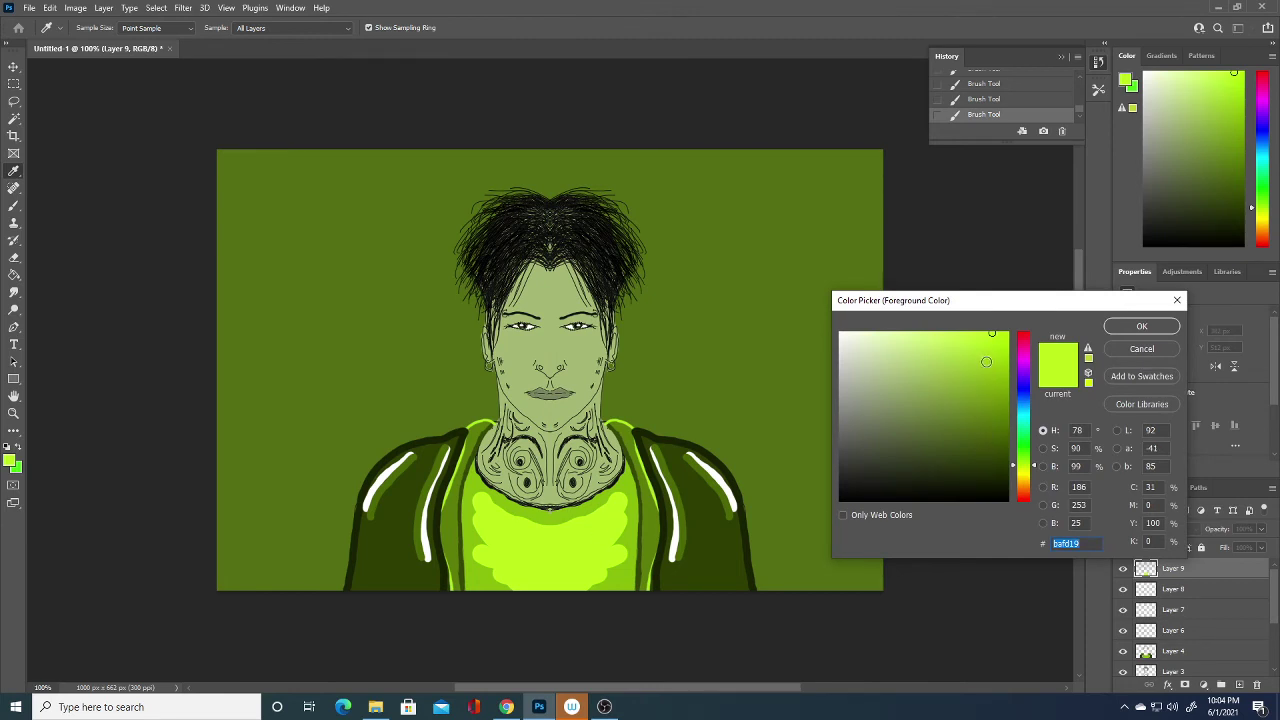
left_click(1138, 326)
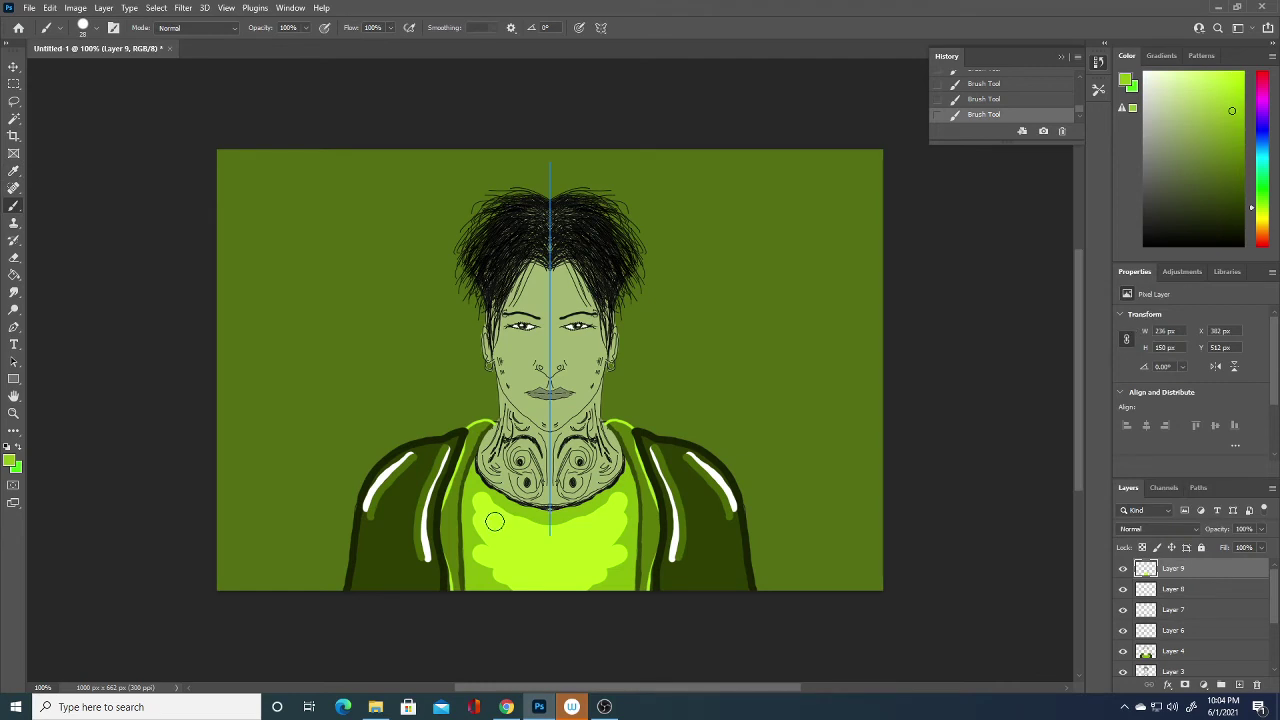
mouse_move(494, 521)
left_mouse_down()
mouse_move(555, 540)
mouse_move(521, 541)
mouse_move(545, 560)
mouse_move(525, 585)
mouse_move(567, 582)
left_mouse_up()
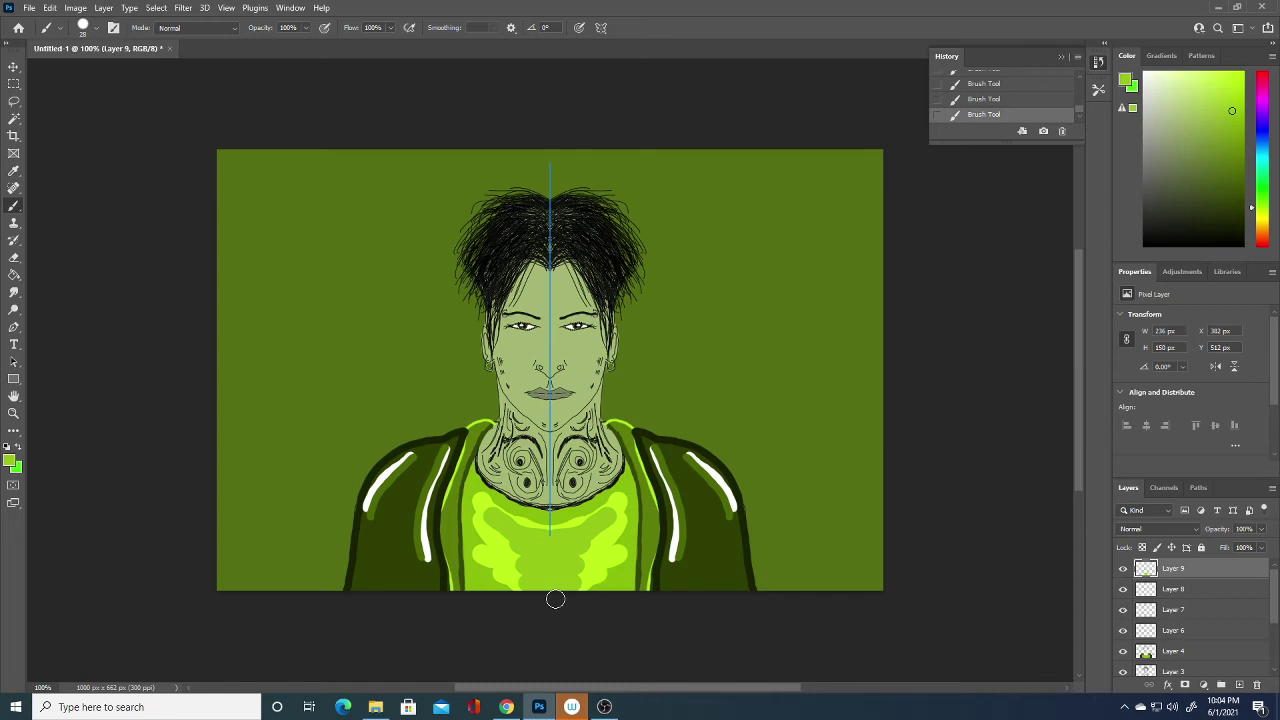
Step: Paint a dark green V down the shirt centre, then deepen it with a darker green
key("i")
left_click(10, 461)
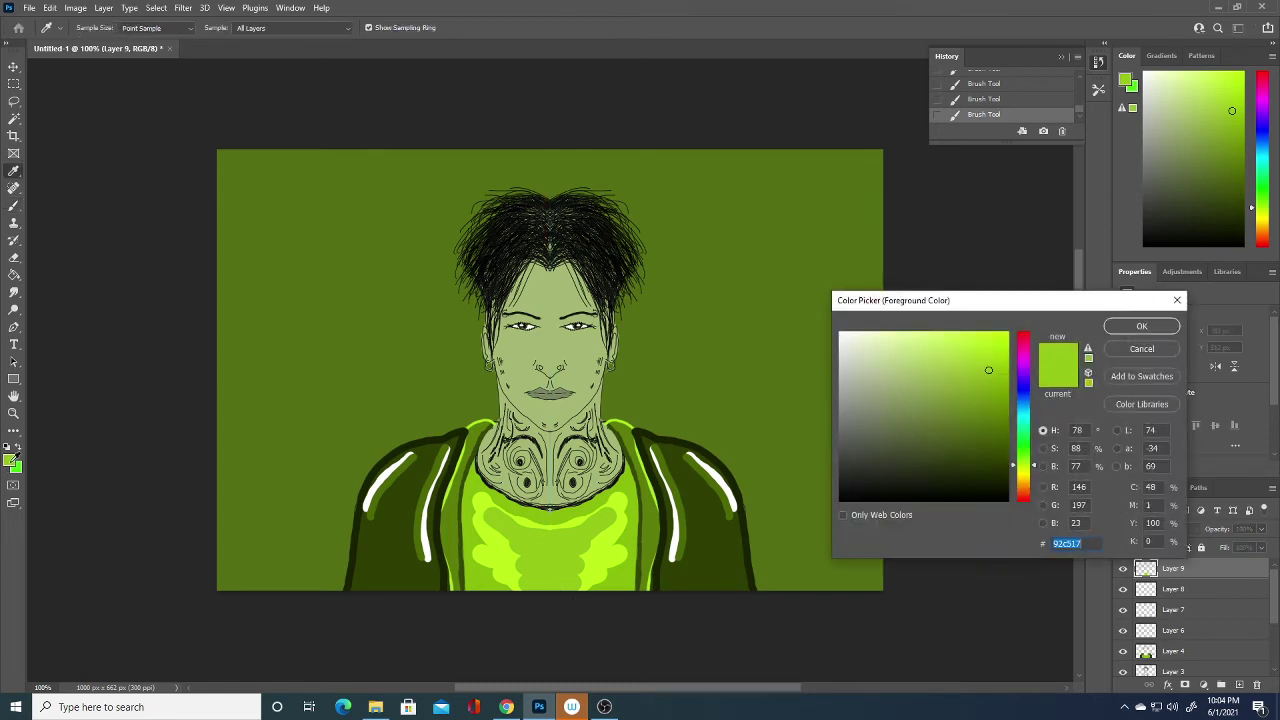
left_click(1141, 326)
key("b")
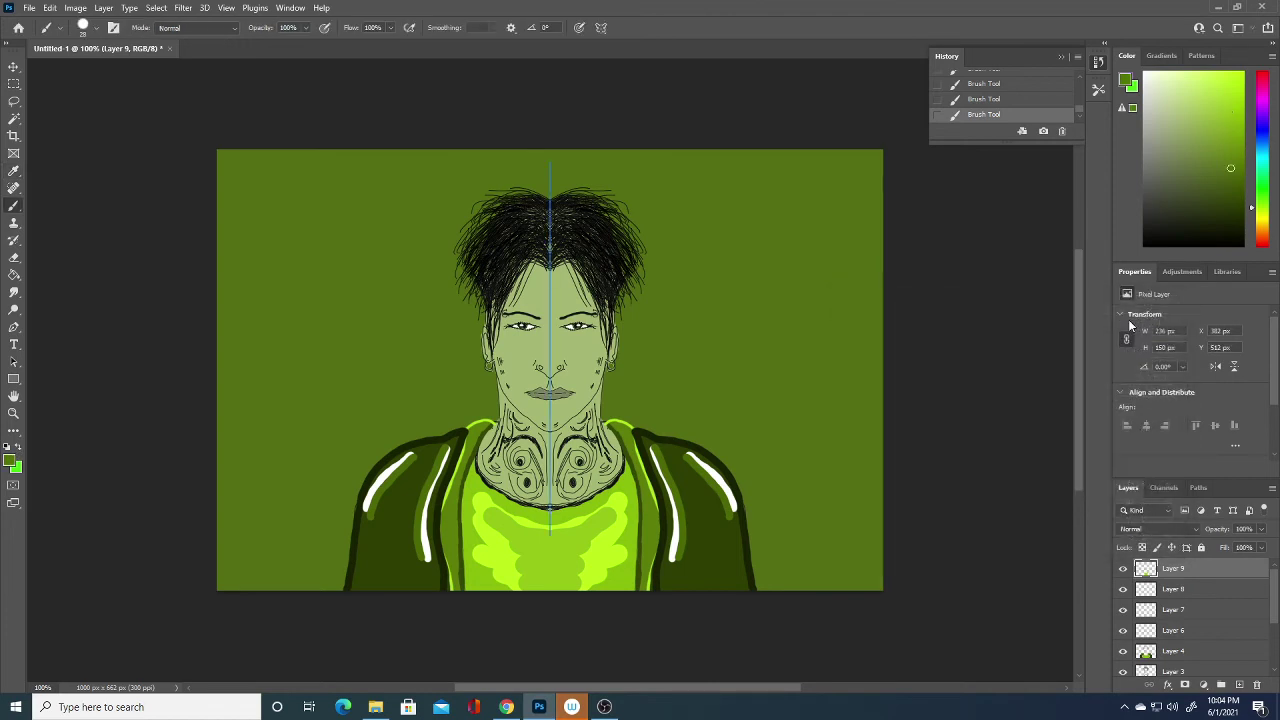
mouse_move(485, 508)
left_mouse_down()
mouse_move(540, 545)
mouse_move(543, 560)
mouse_move(523, 566)
mouse_move(563, 590)
left_mouse_up()
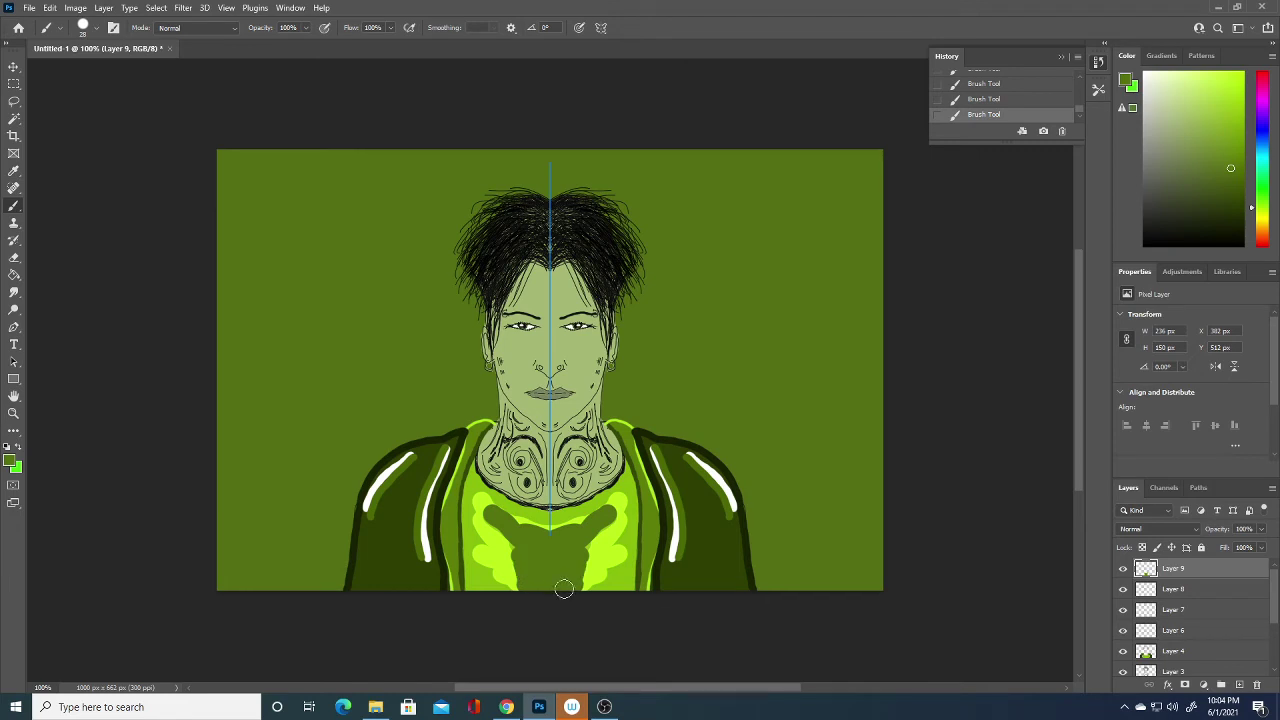
left_click(13, 463)
left_click(976, 462)
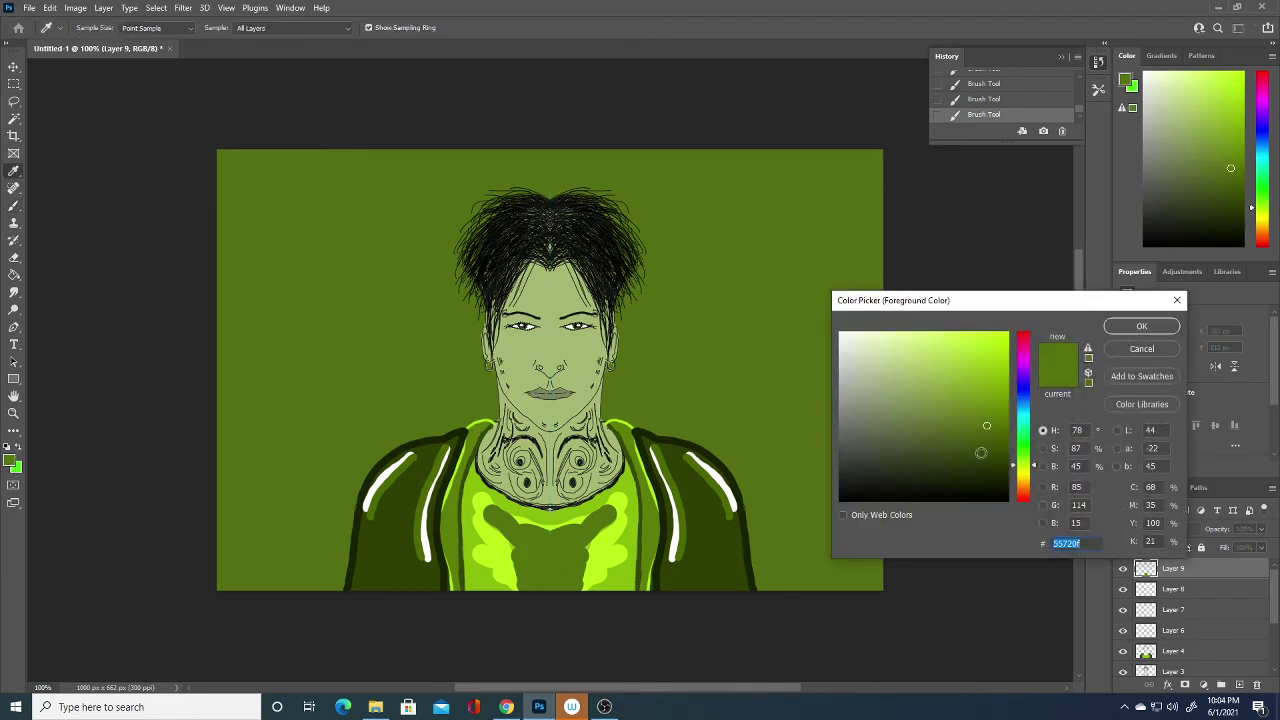
left_click(1140, 328)
mouse_move(522, 553)
left_mouse_down()
mouse_move(544, 540)
mouse_move(560, 580)
left_mouse_up()
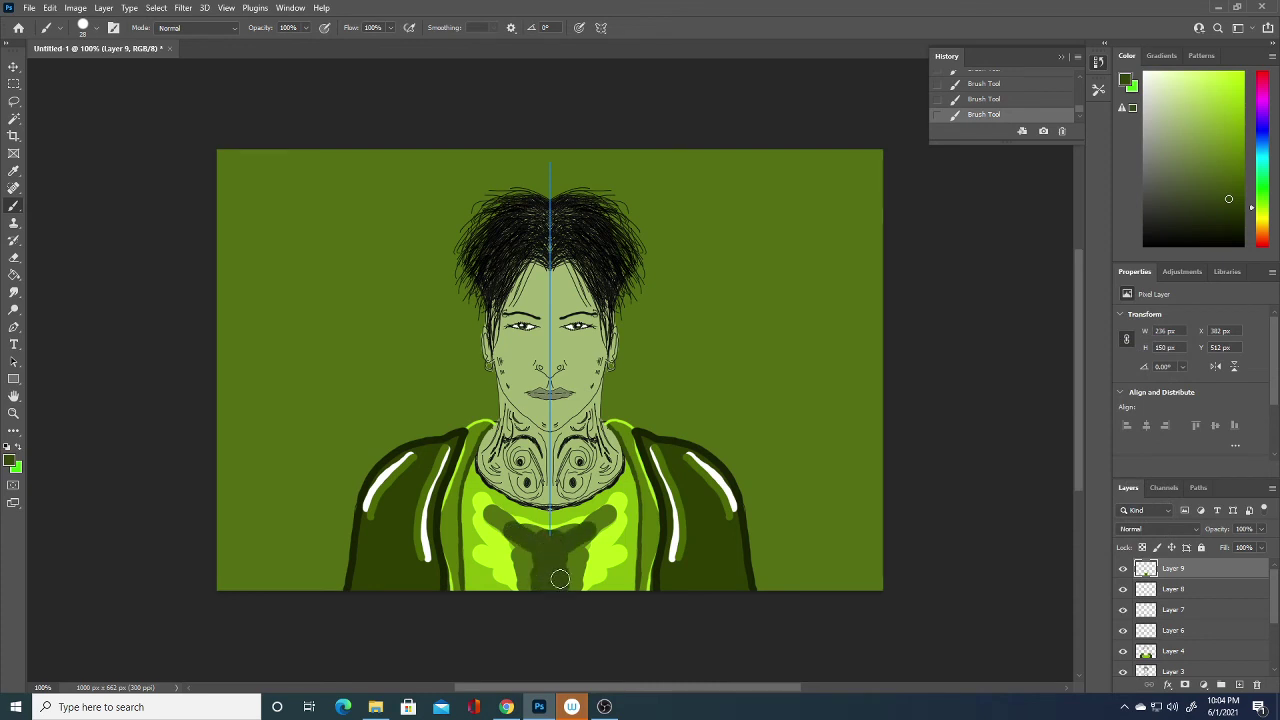
Step: Paint a near-black (101504) T shape down the shirt centre and across the chest
left_click(13, 463)
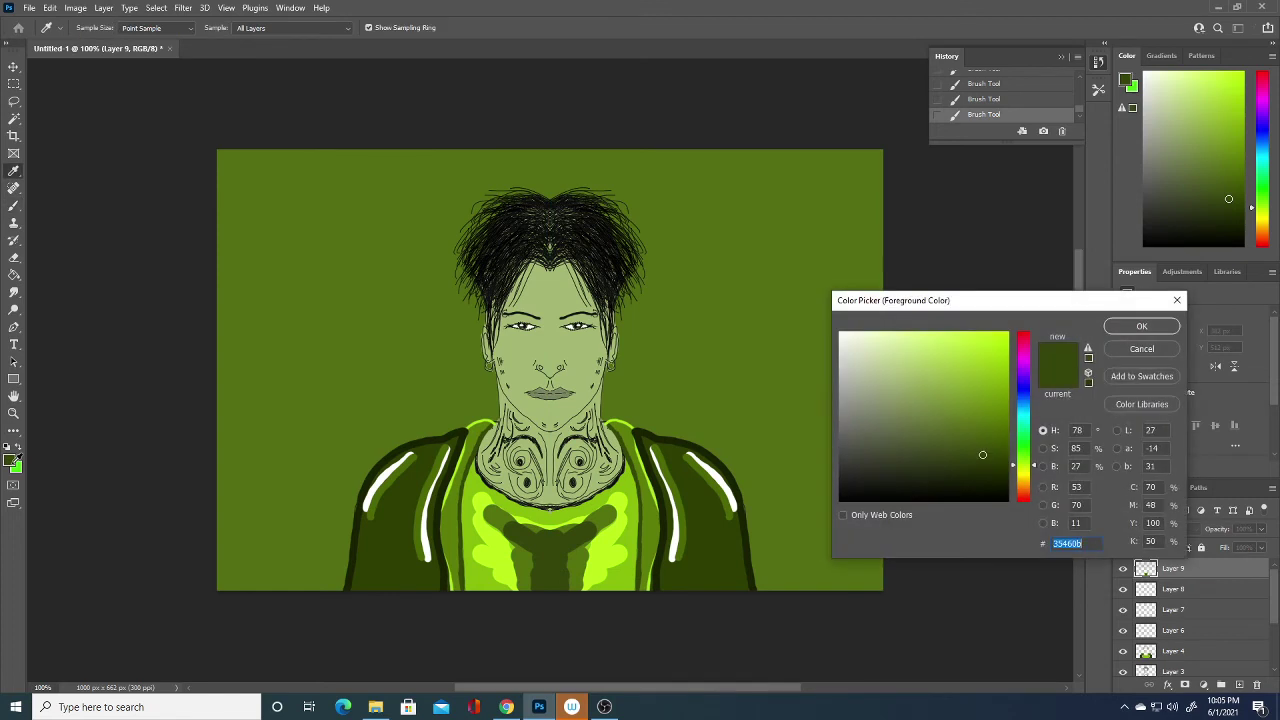
left_click(982, 485)
left_click(1141, 327)
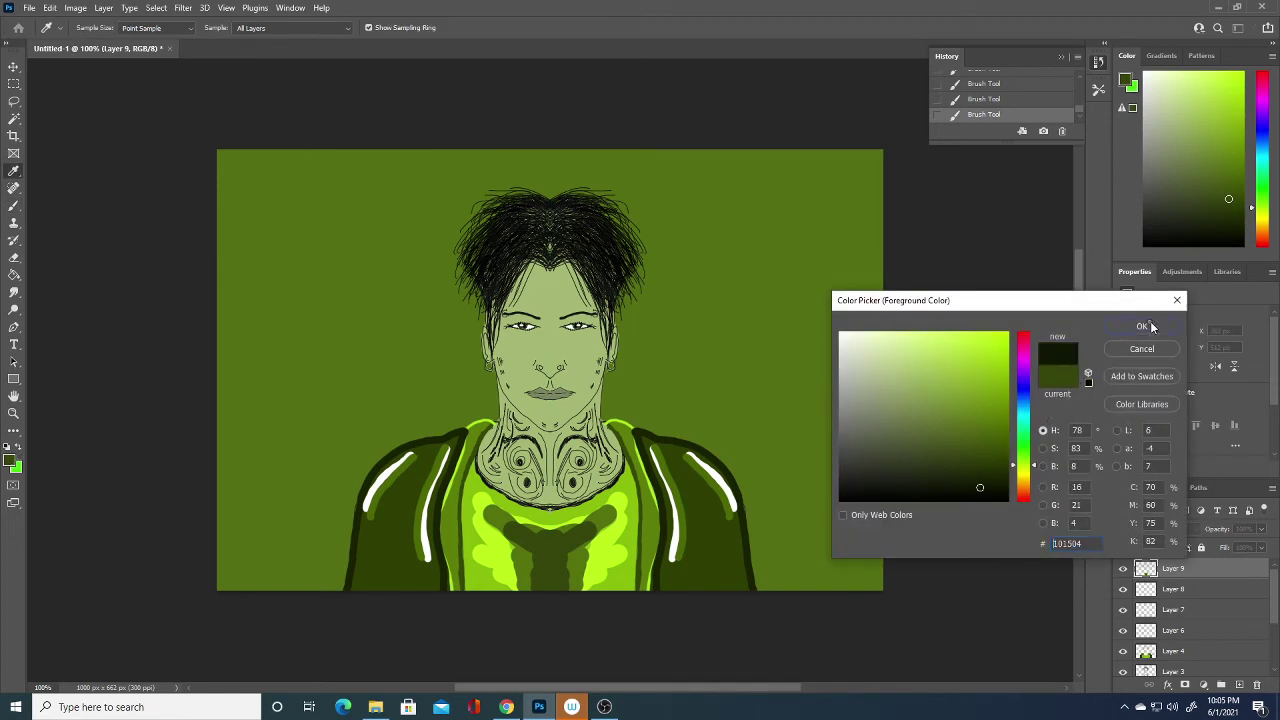
left_click_drag(548, 551, 549, 590)
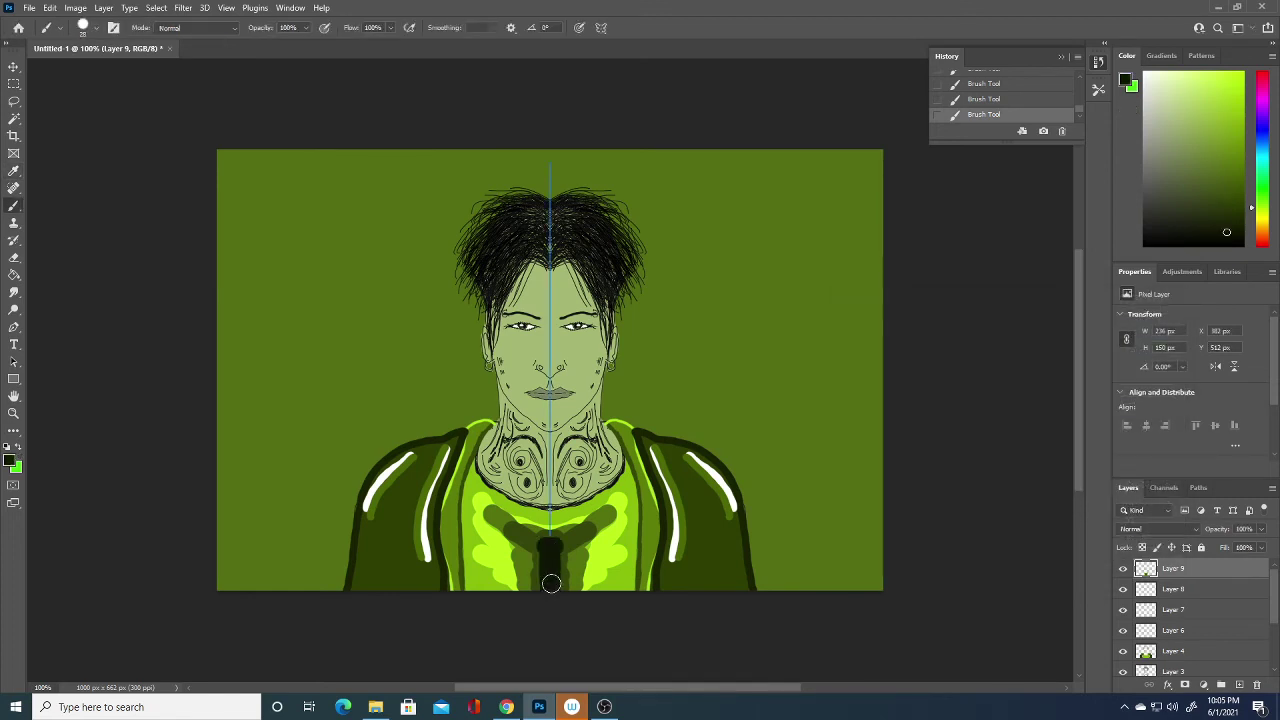
mouse_move(549, 537)
left_mouse_down()
mouse_move(578, 537)
mouse_move(564, 533)
left_mouse_up()
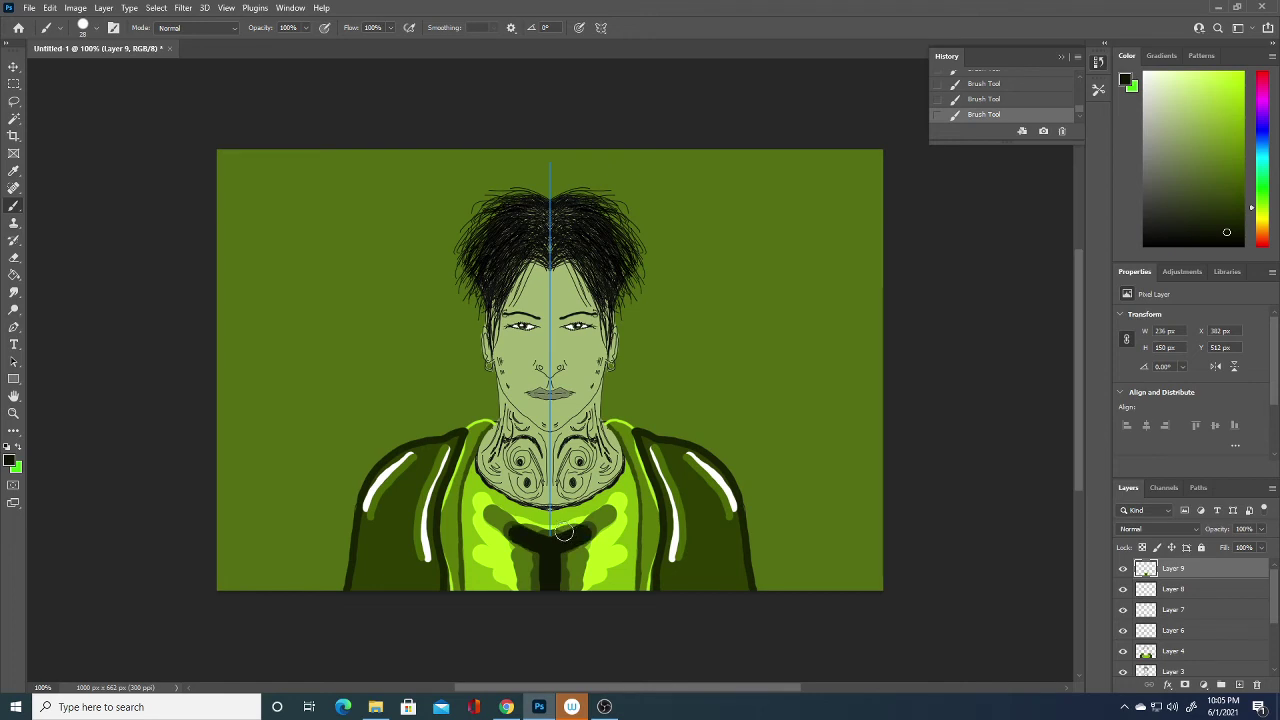
left_click(9, 460)
Step: Paint a white T shape over the dark mark on the shirt's chest
left_click_drag(905, 455, 841, 333)
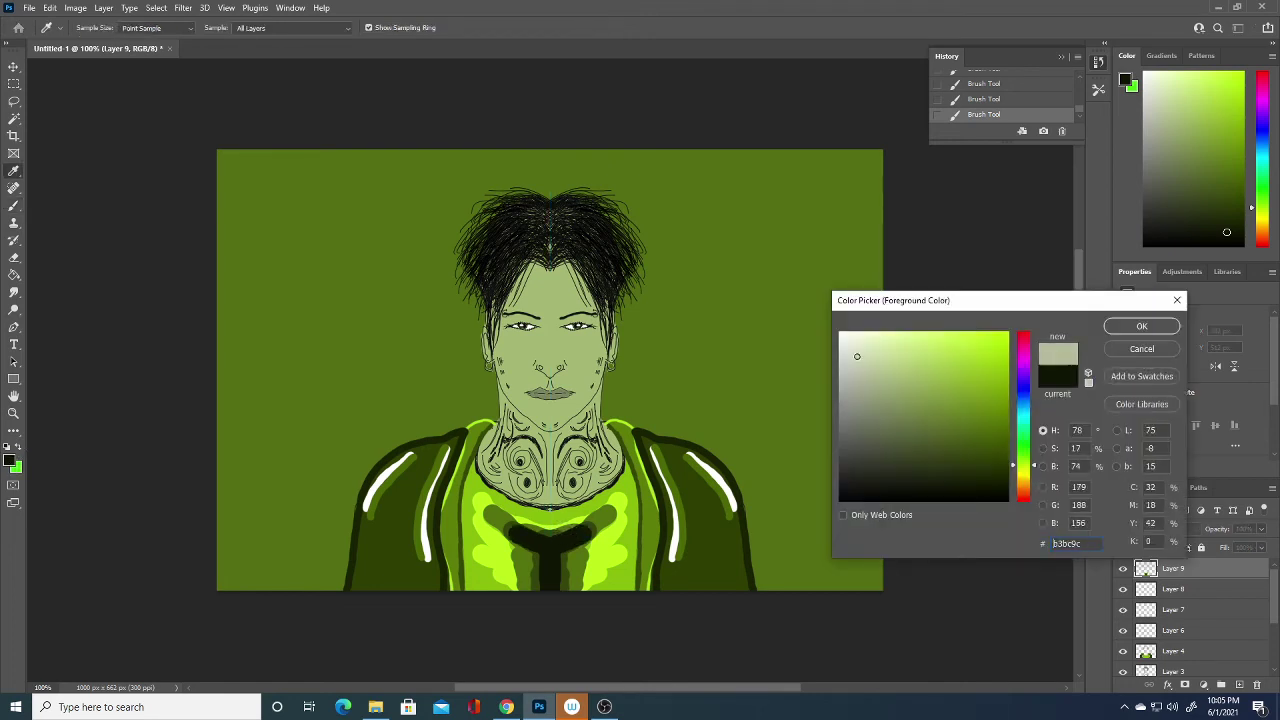
left_click(1141, 326)
key("b")
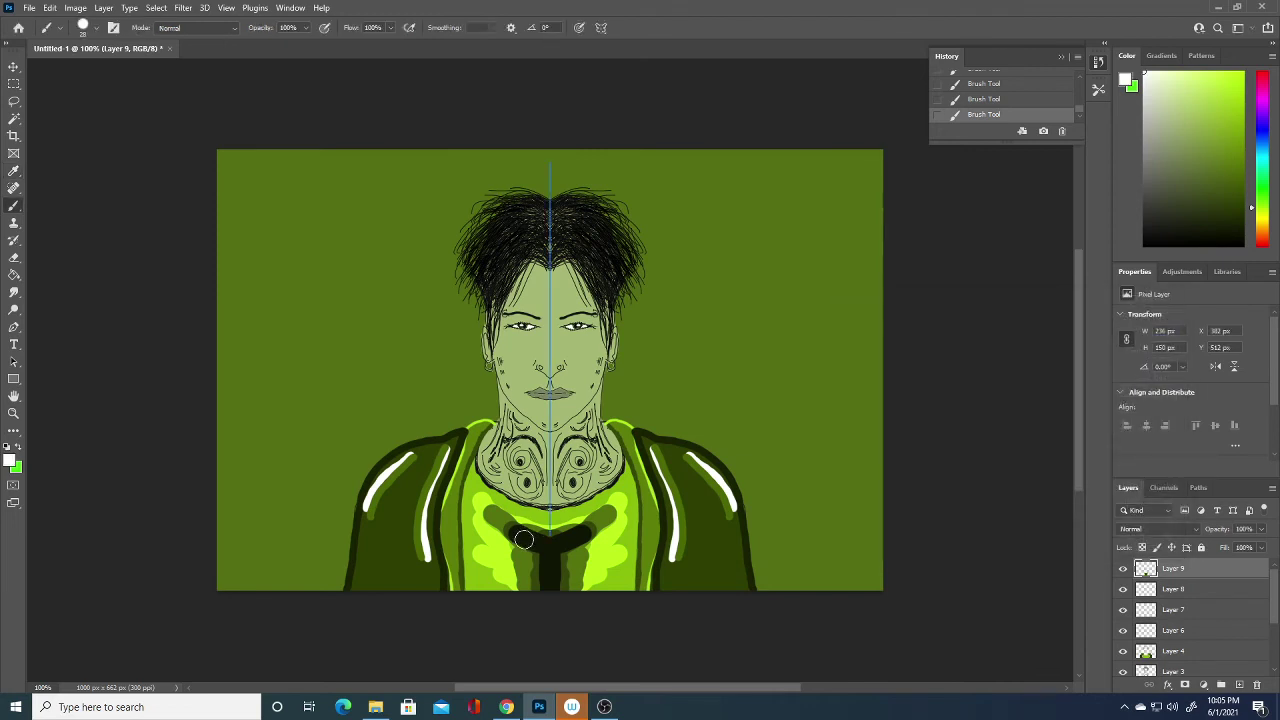
mouse_move(520, 538)
left_mouse_down()
mouse_move(548, 545)
mouse_move(552, 612)
left_mouse_up()
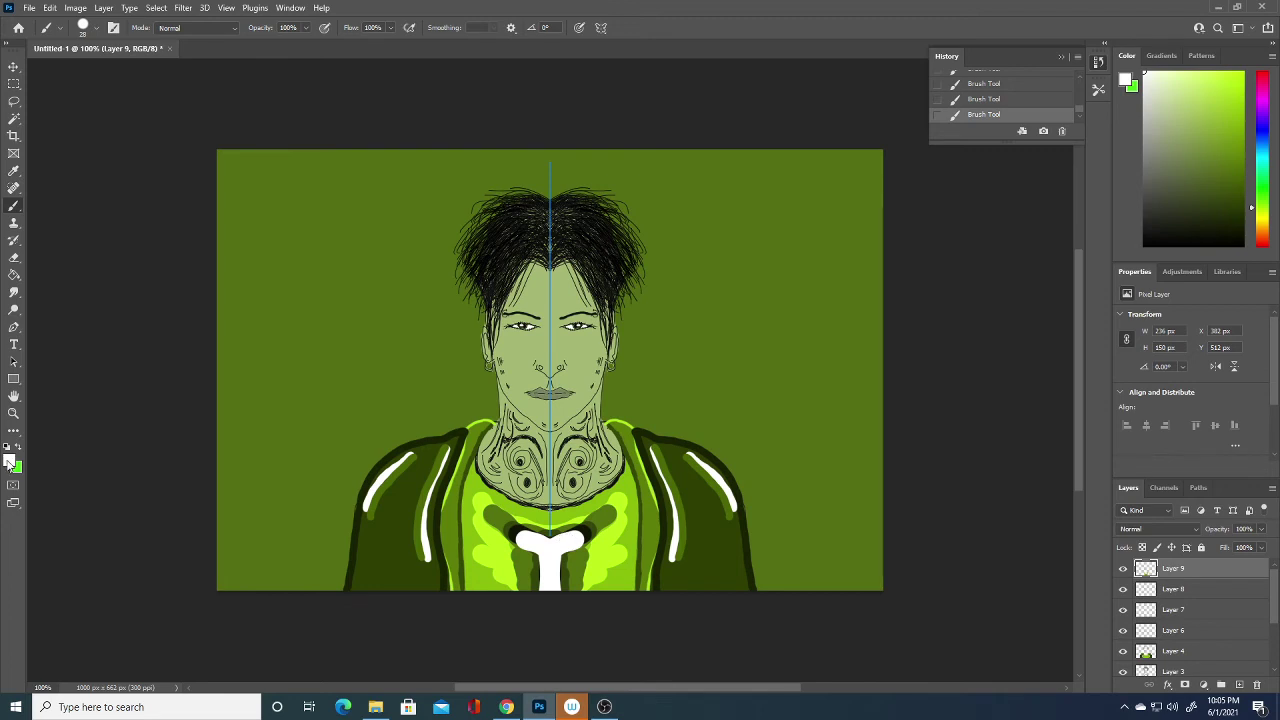
Step: Shrink the brush and draw thin white highlight lines along both jacket sleeves
left_click(96, 29)
left_click(71, 72)
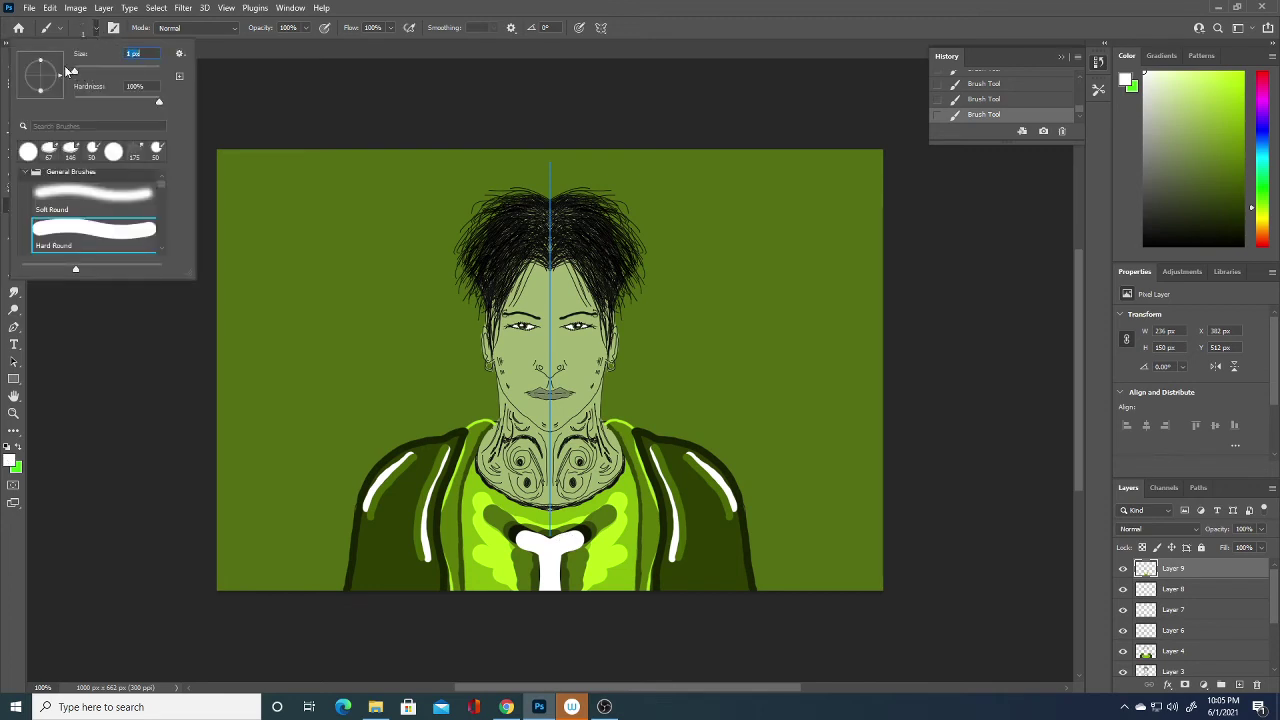
left_click(375, 520)
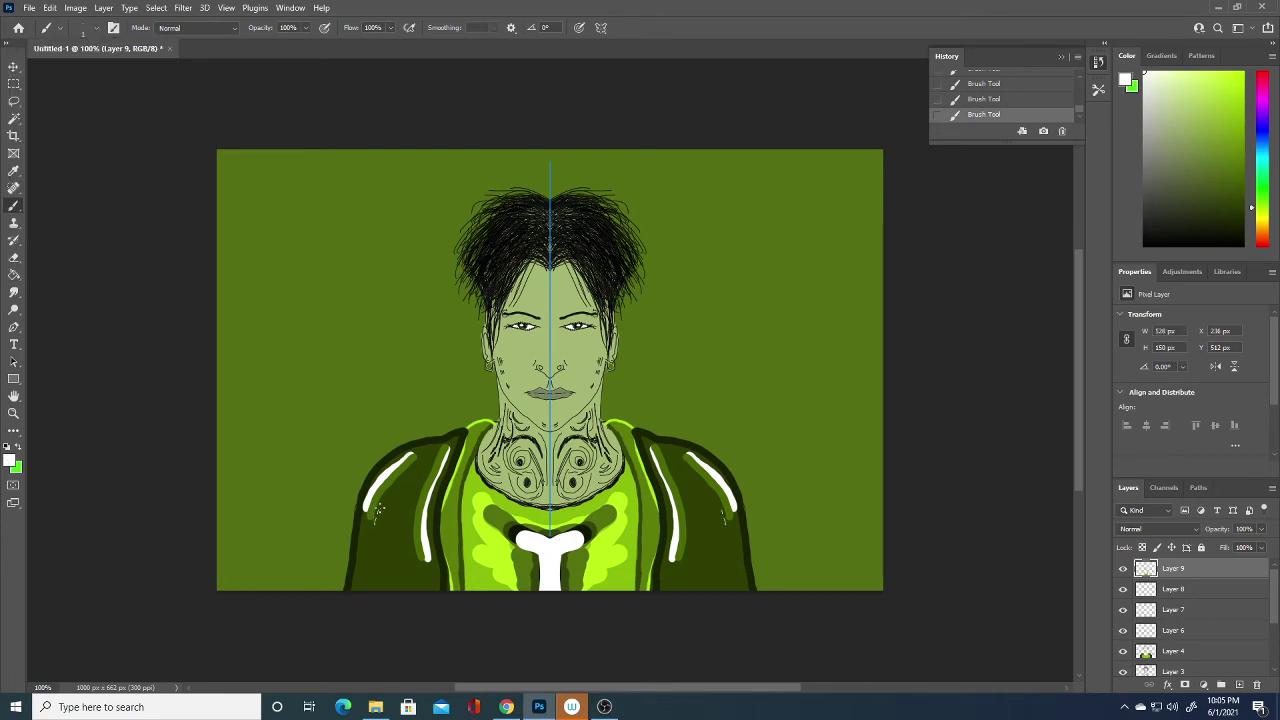
left_click_drag(378, 510, 397, 483)
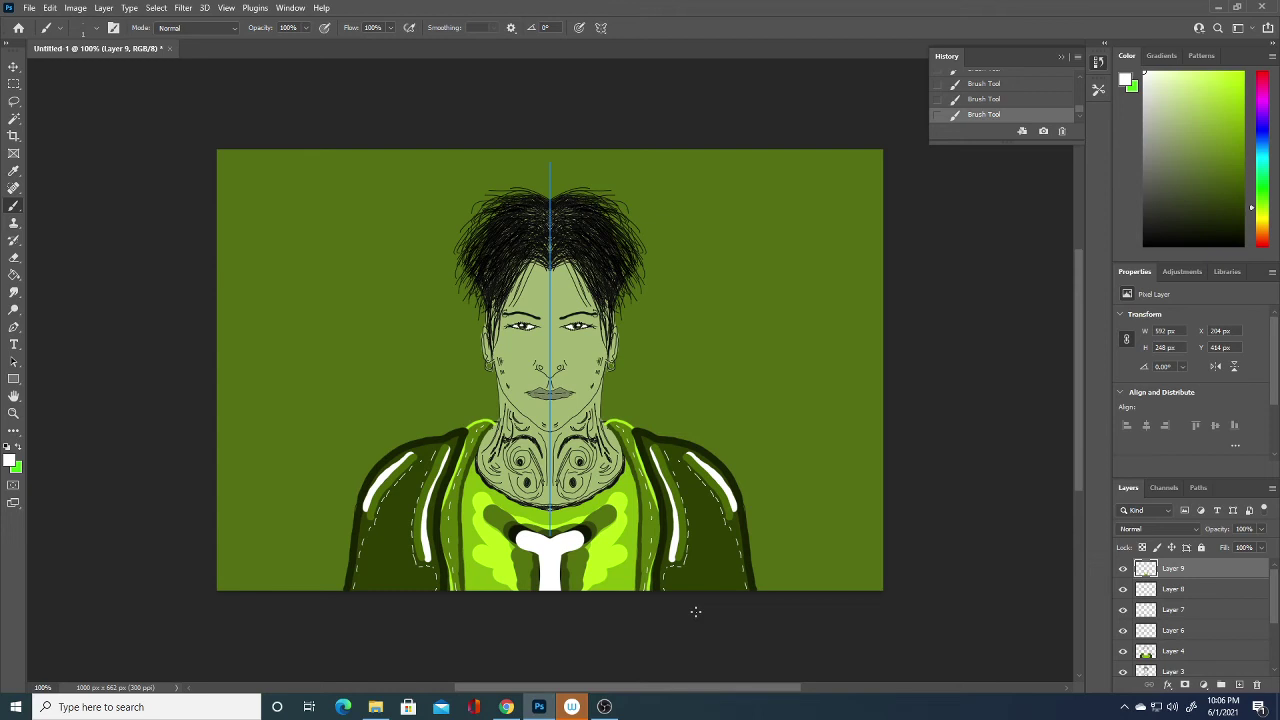
Step: Add a new layer above the green backdrop layer and set the foreground colour to black (000000)
scroll(1274, 621, "down", 3)
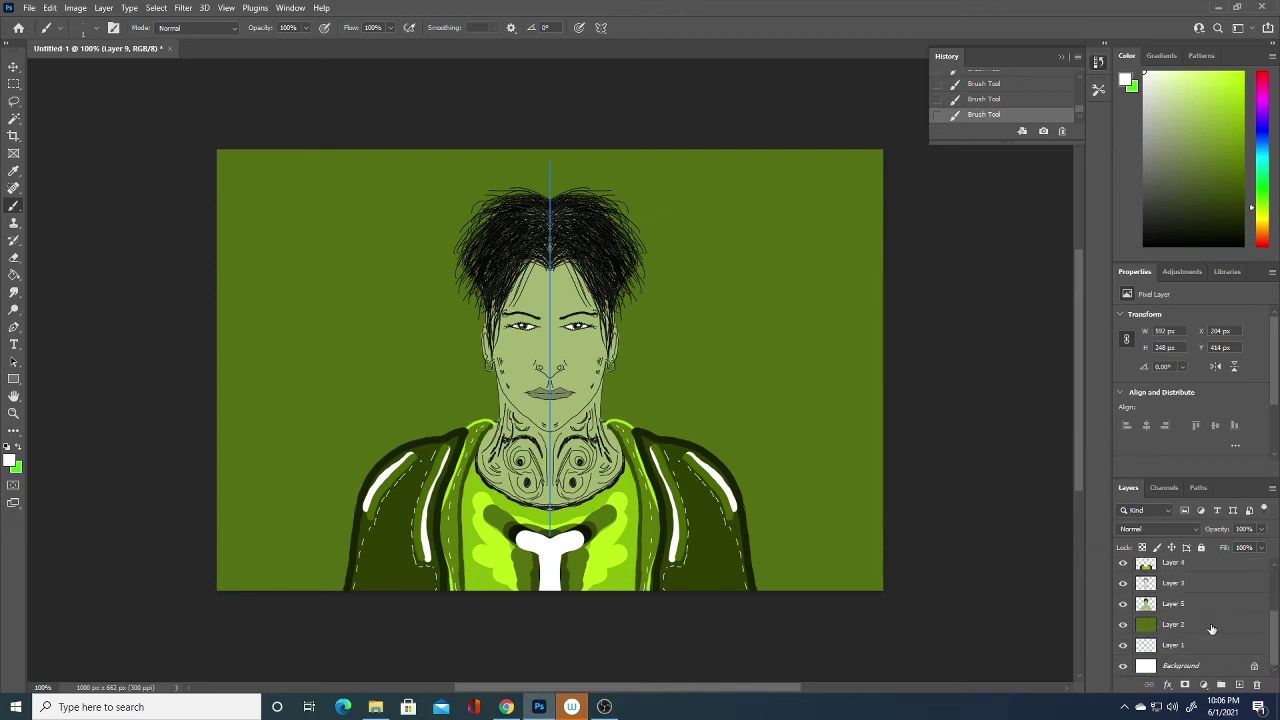
left_click(1212, 629)
left_click(1239, 684)
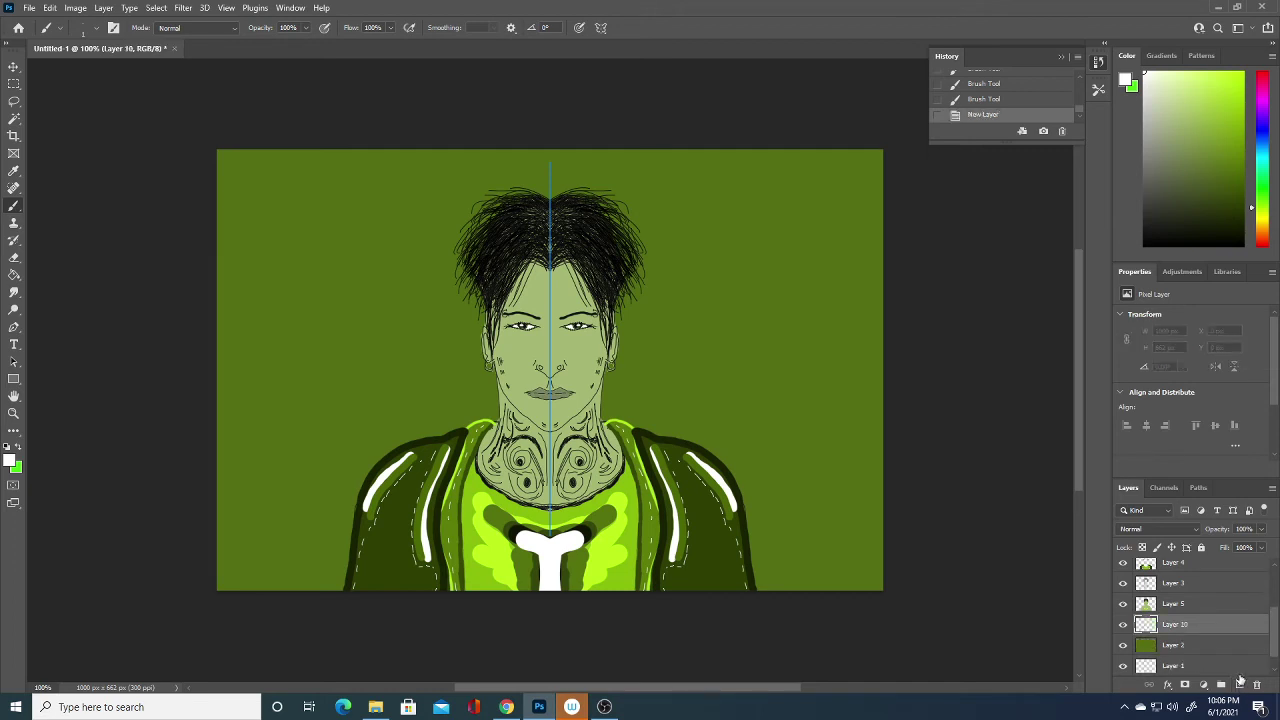
left_click(11, 459)
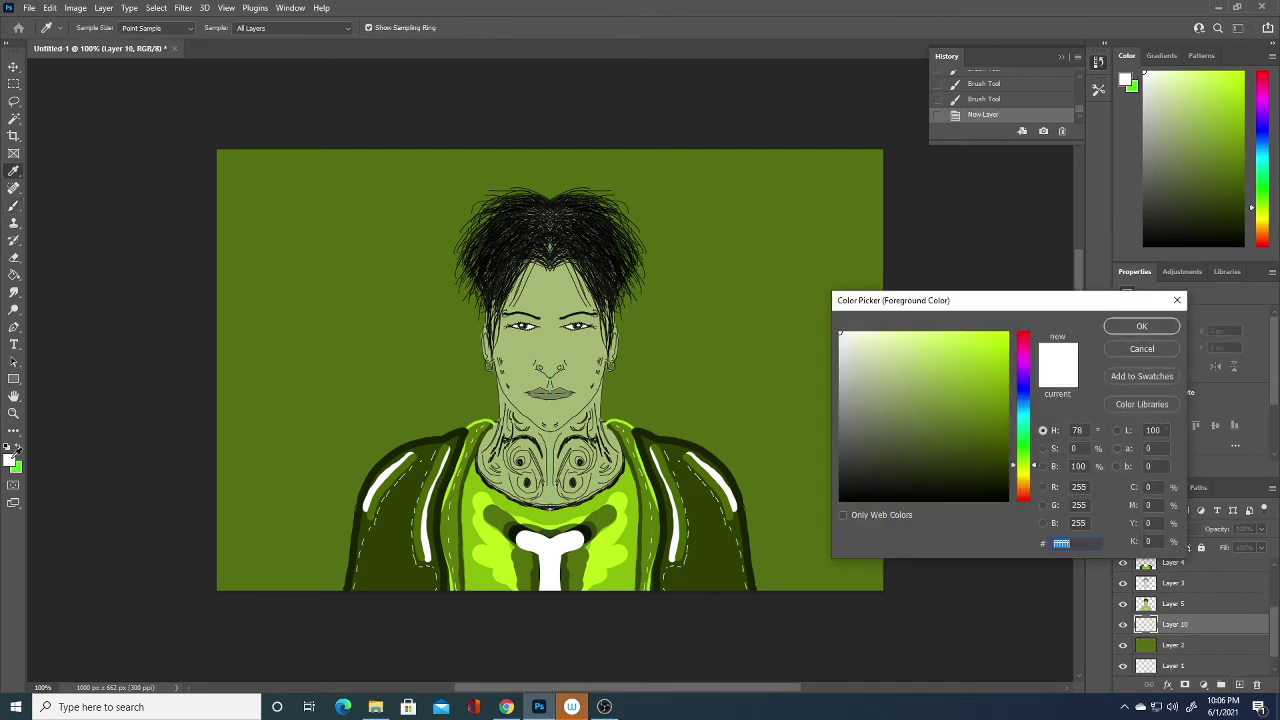
type("000000")
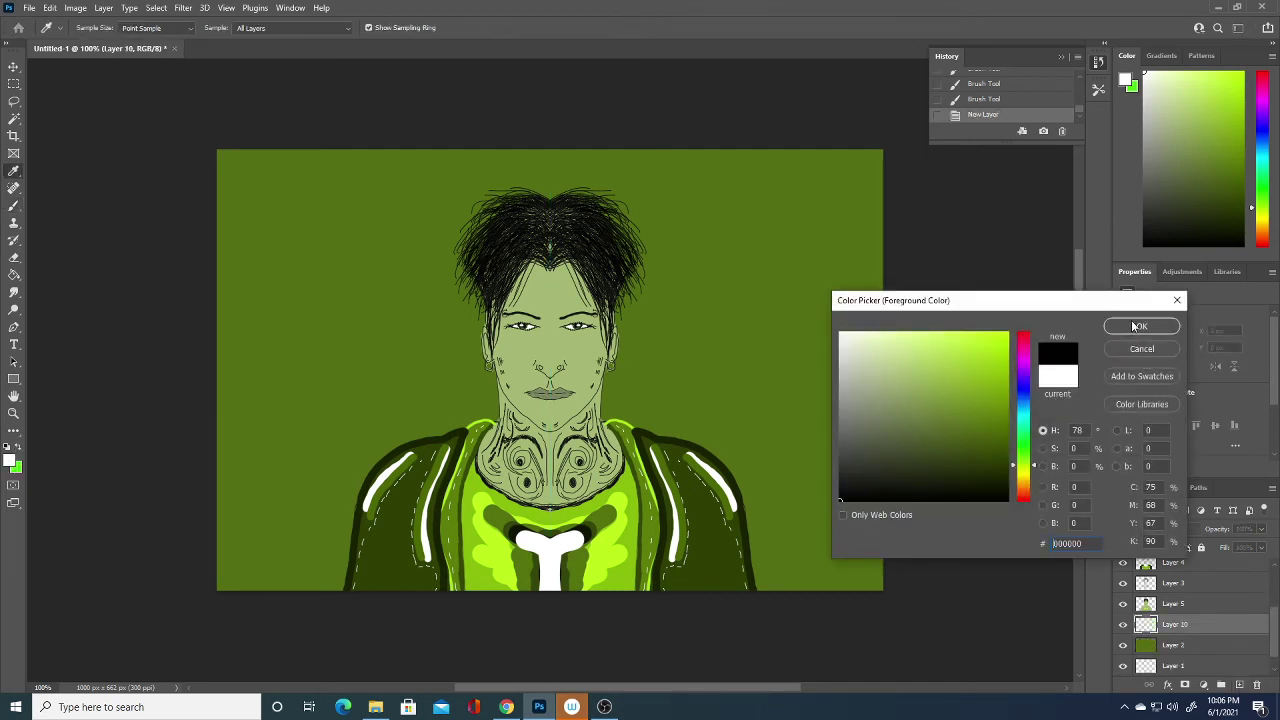
left_click(1138, 324)
Step: Load the Kyle's Screentones 35 brush at 87 px
left_click(97, 28)
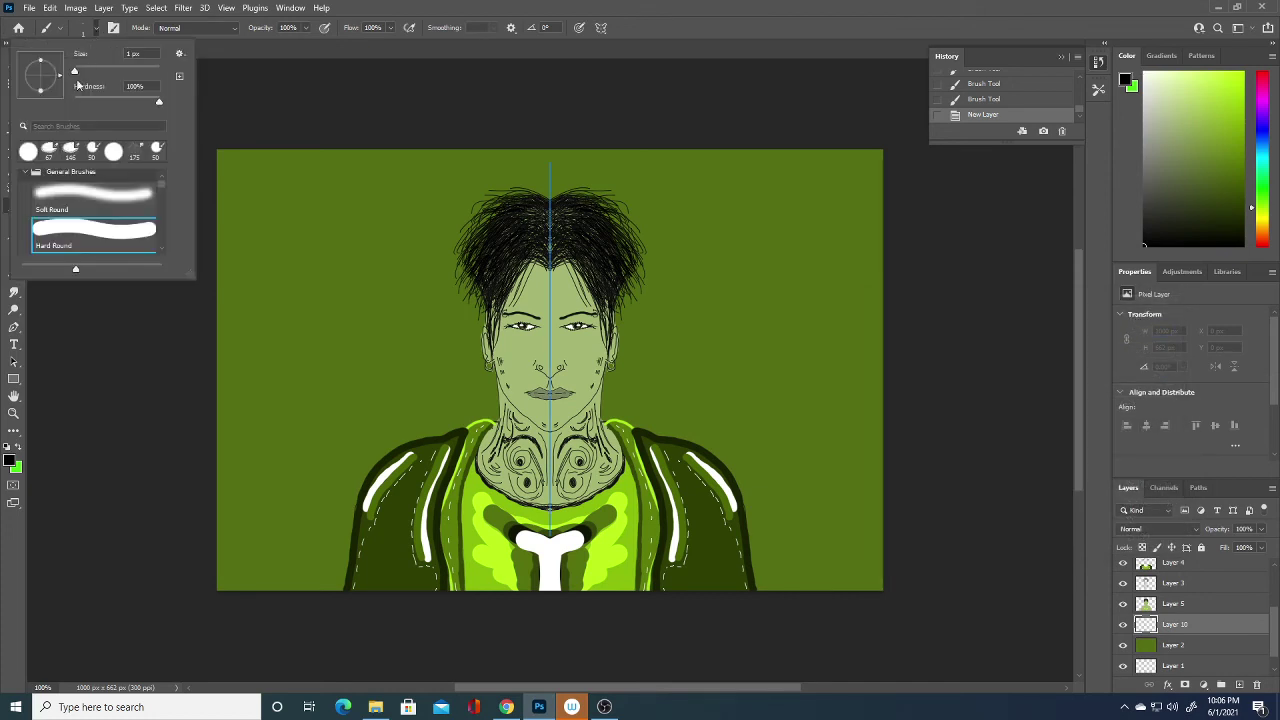
left_click_drag(163, 190, 165, 217)
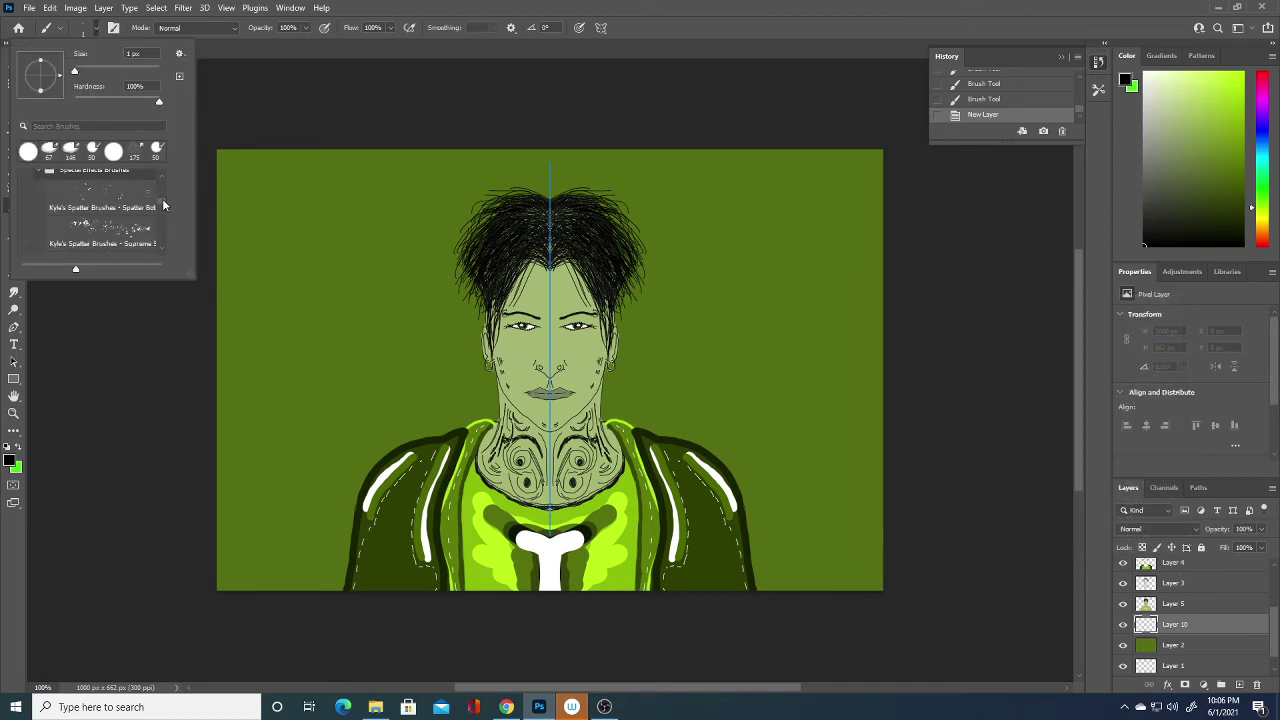
left_click(133, 232)
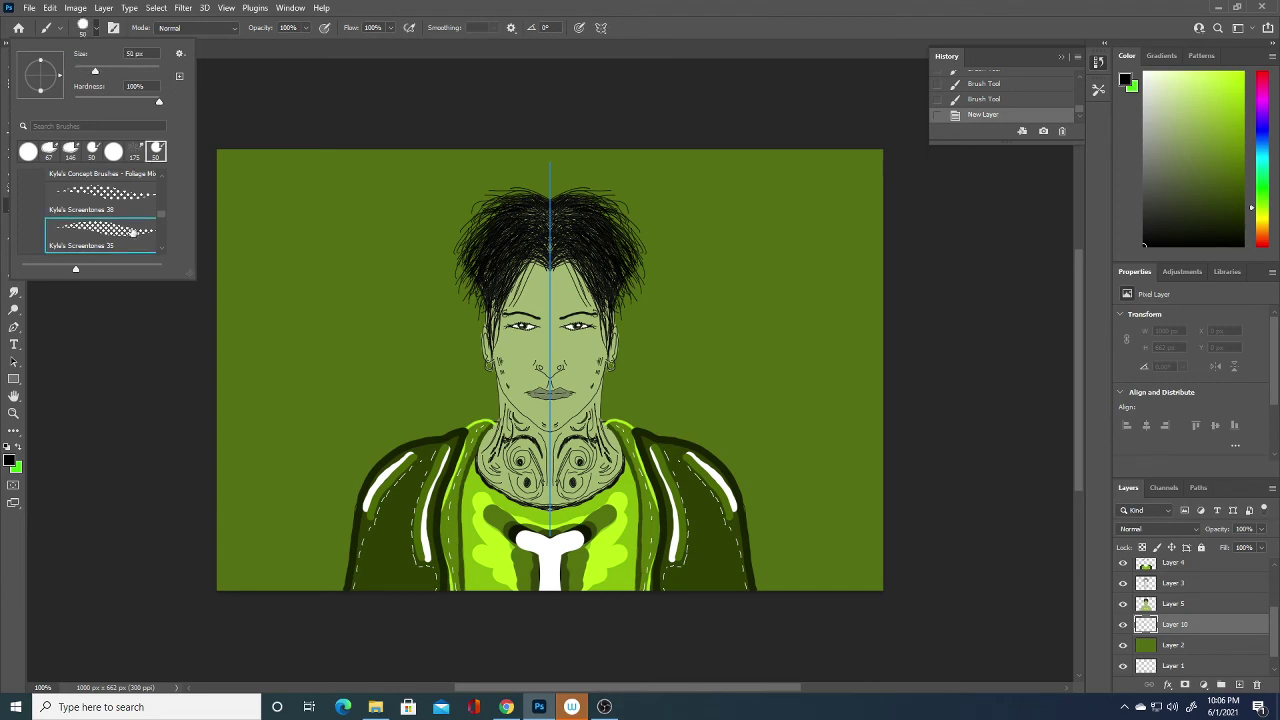
left_click_drag(95, 70, 106, 70)
left_click(251, 90)
left_click_drag(251, 90, 230, 100)
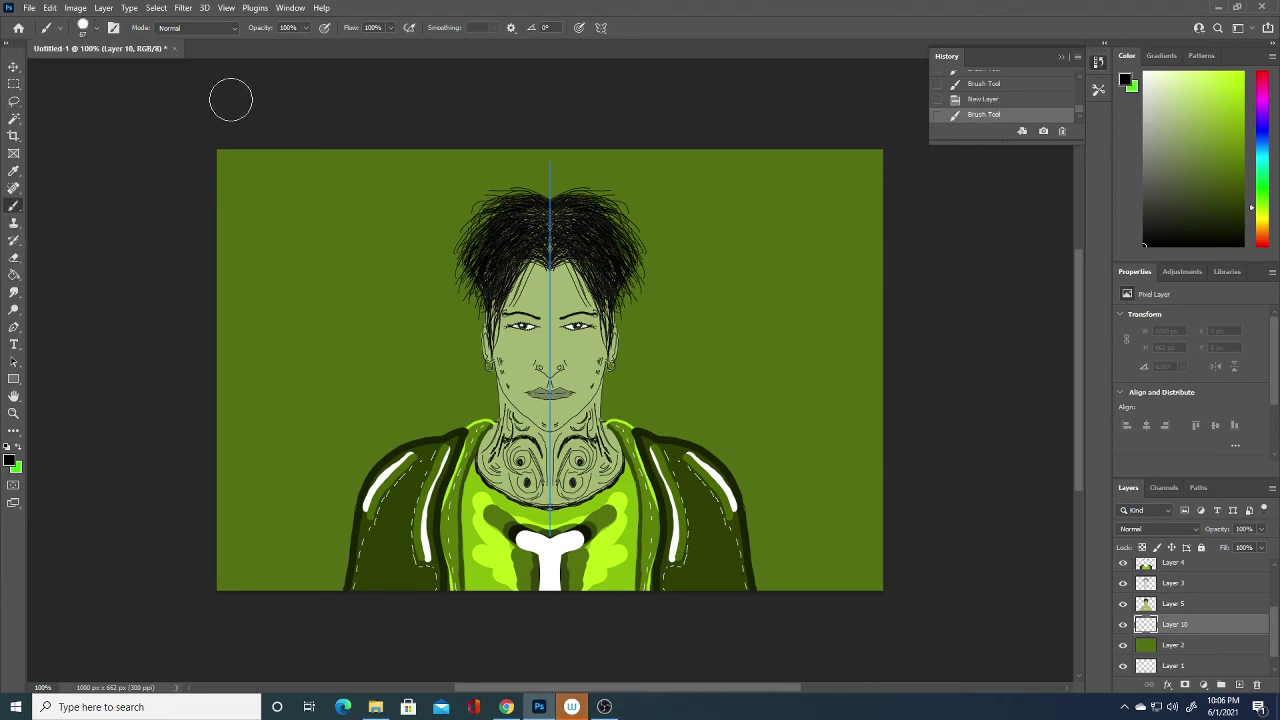
Step: Paint mirrored black screentone streaks along the jacket edges, up the head sides and down the lower background
mouse_move(755, 588)
left_mouse_down()
mouse_move(707, 456)
mouse_move(612, 415)
mouse_move(618, 338)
mouse_move(675, 437)
mouse_move(729, 486)
mouse_move(767, 598)
left_mouse_up()
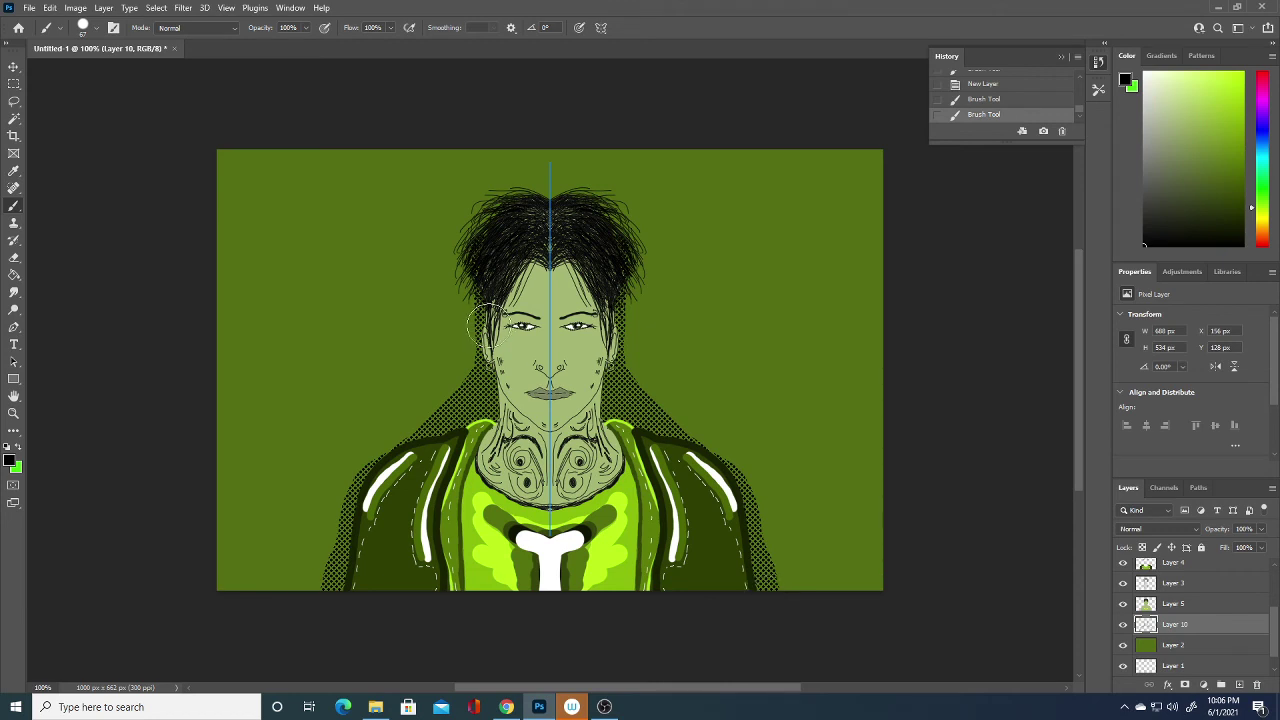
mouse_move(466, 366)
left_mouse_down()
mouse_move(486, 251)
mouse_move(557, 143)
mouse_move(557, 214)
mouse_move(514, 186)
mouse_move(504, 258)
mouse_move(457, 351)
mouse_move(466, 220)
mouse_move(503, 172)
mouse_move(514, 214)
mouse_move(529, 163)
mouse_move(434, 330)
mouse_move(429, 380)
mouse_move(386, 357)
mouse_move(337, 417)
mouse_move(391, 177)
mouse_move(283, 298)
mouse_move(286, 149)
mouse_move(234, 109)
left_mouse_up()
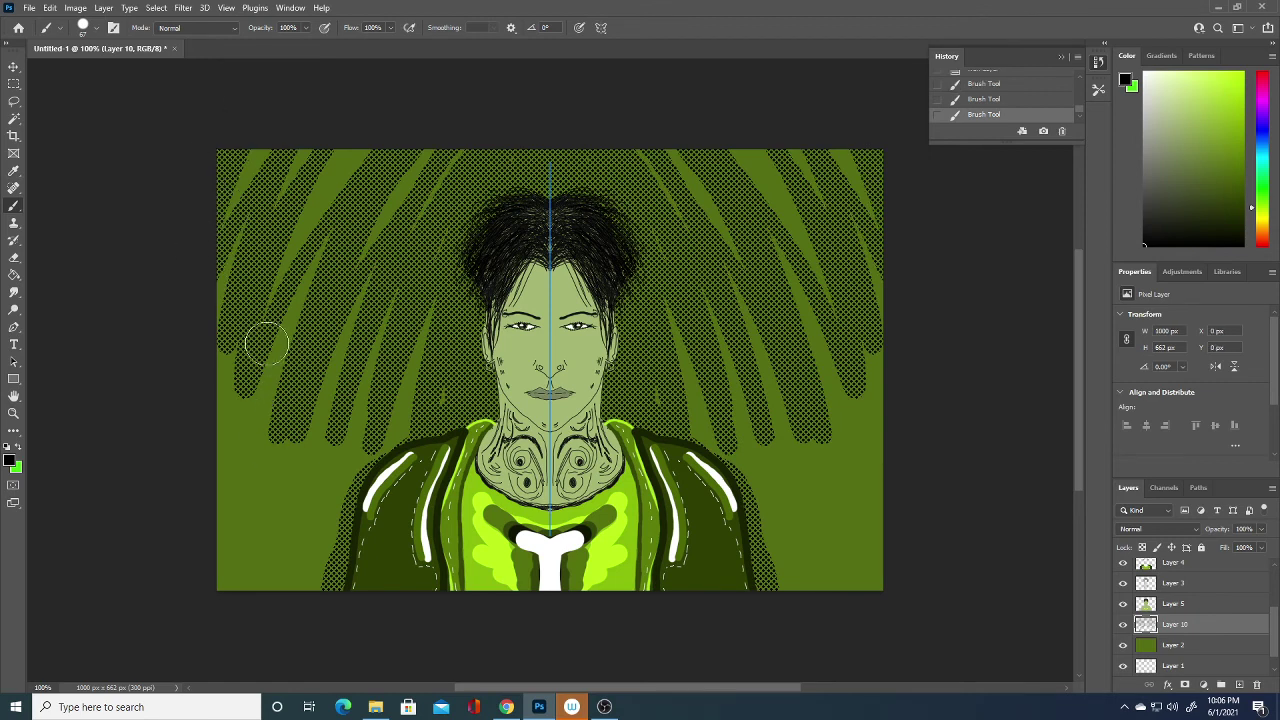
mouse_move(257, 343)
left_mouse_down()
mouse_move(260, 523)
mouse_move(330, 430)
mouse_move(323, 530)
left_mouse_up()
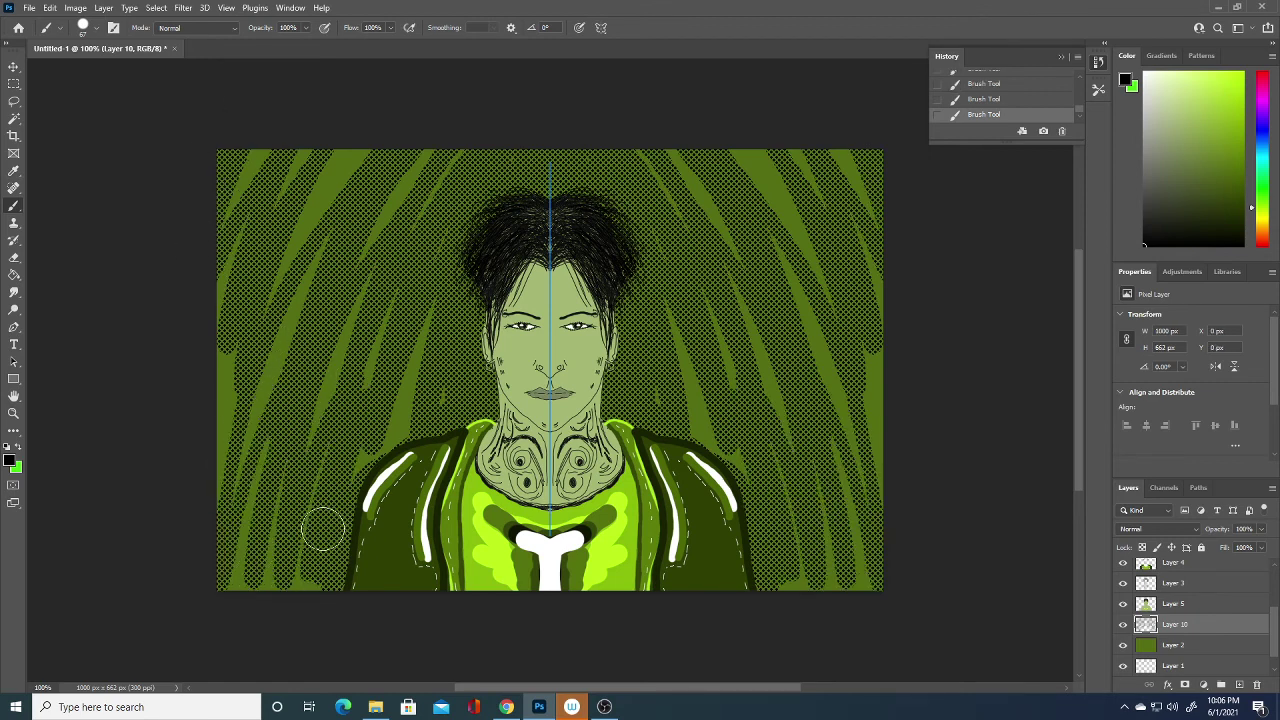
Step: Eyedrop the dark jacket green as foreground and paint mirrored streaks over the left background
left_click(10, 461)
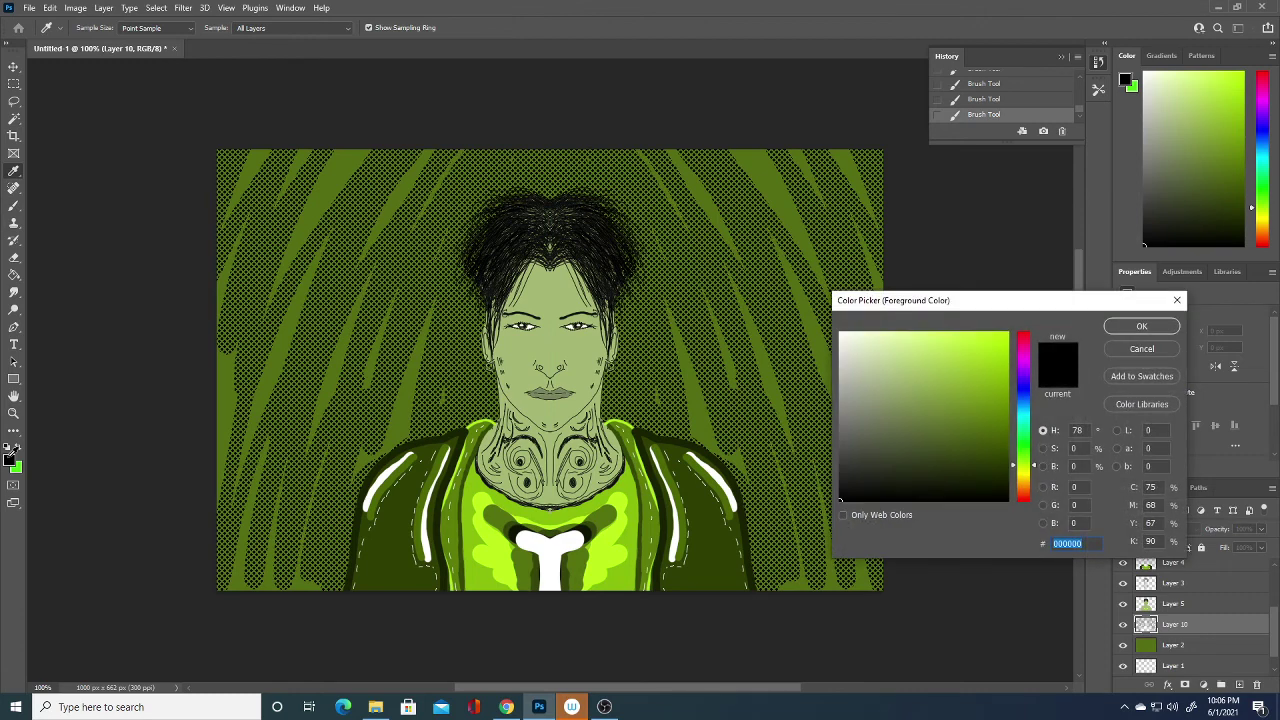
left_click(702, 542)
left_click(1153, 329)
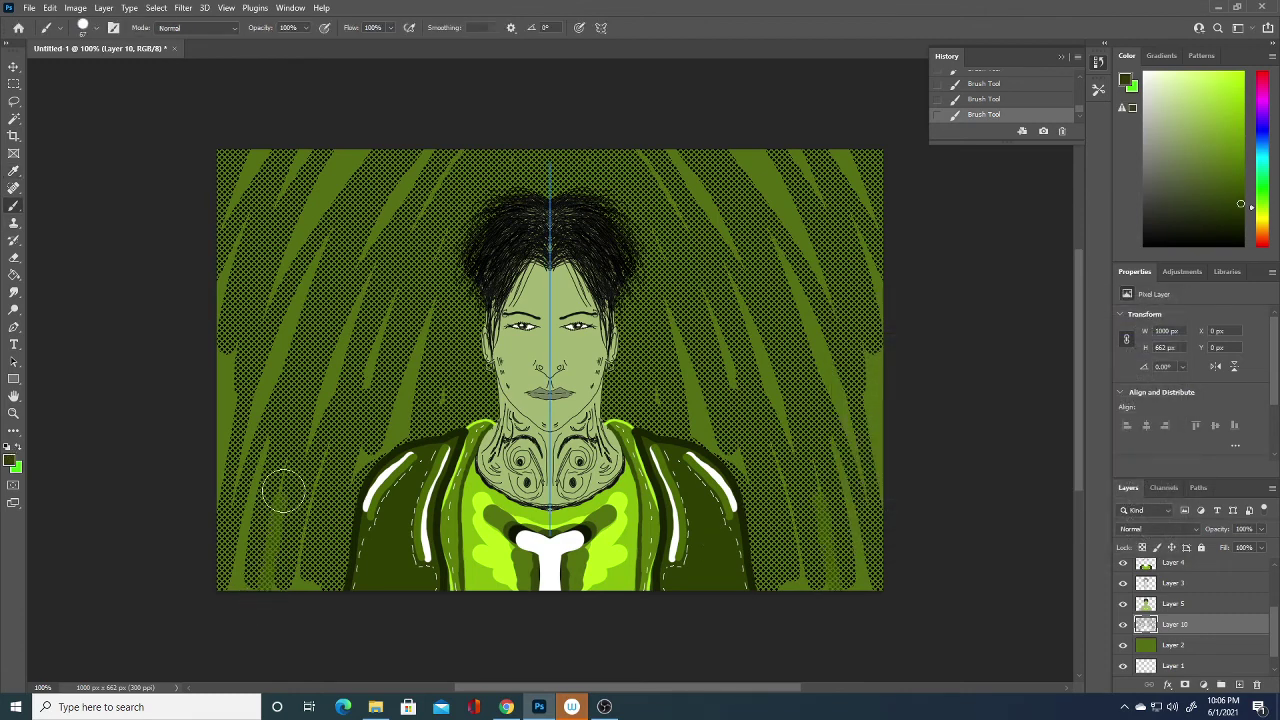
mouse_move(261, 531)
left_mouse_down()
mouse_move(237, 560)
mouse_move(271, 429)
left_mouse_up()
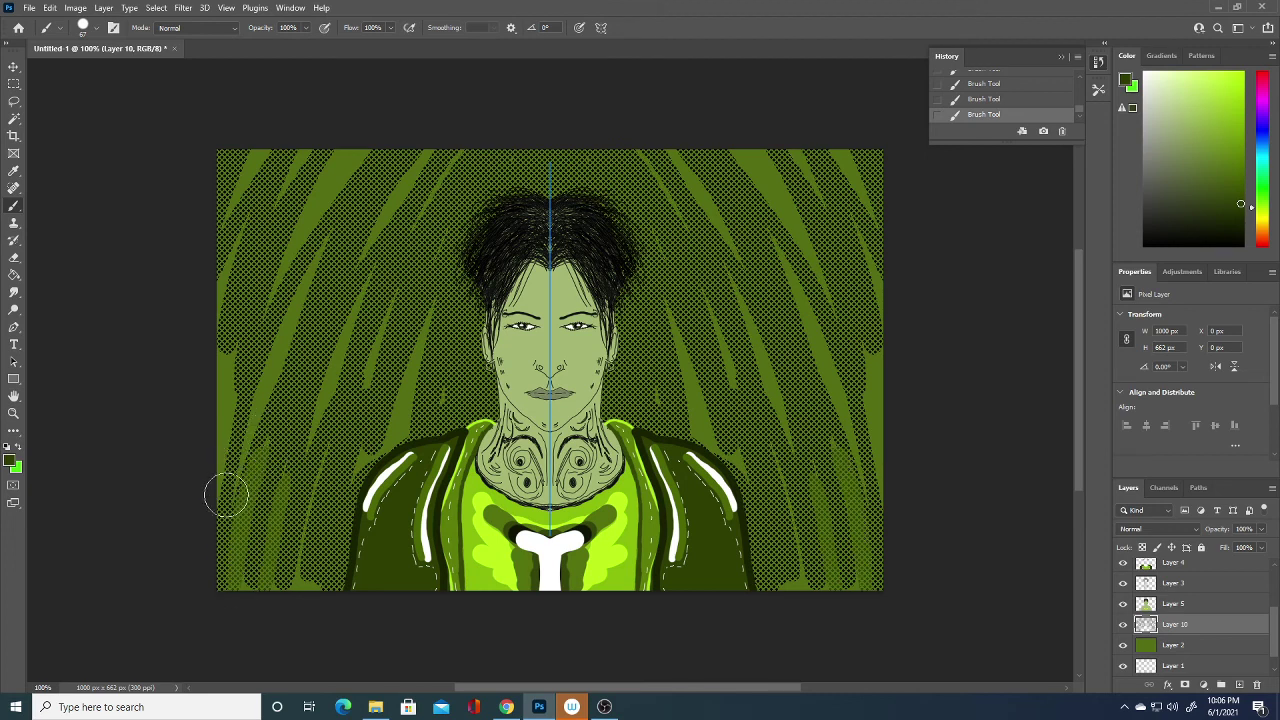
left_click_drag(226, 491, 340, 223)
mouse_move(310, 465)
left_mouse_down()
mouse_move(331, 354)
mouse_move(389, 240)
left_mouse_up()
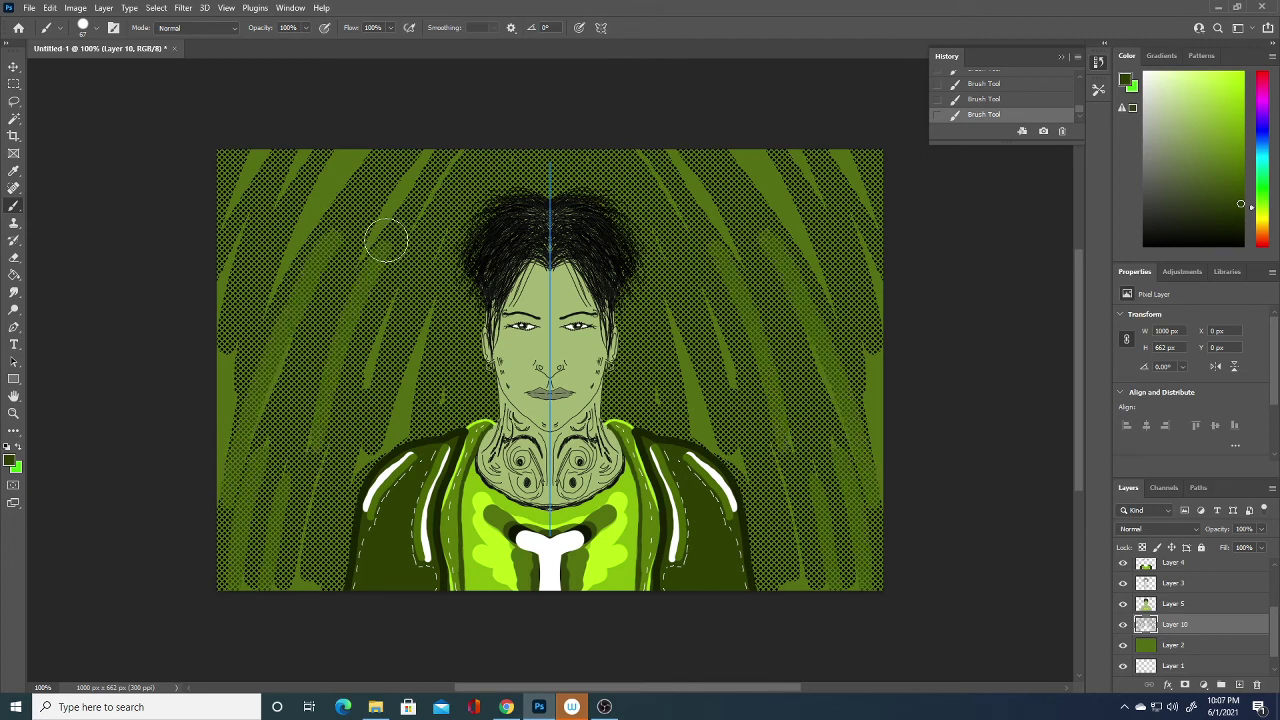
left_click_drag(345, 410, 380, 325)
left_click_drag(388, 445, 437, 277)
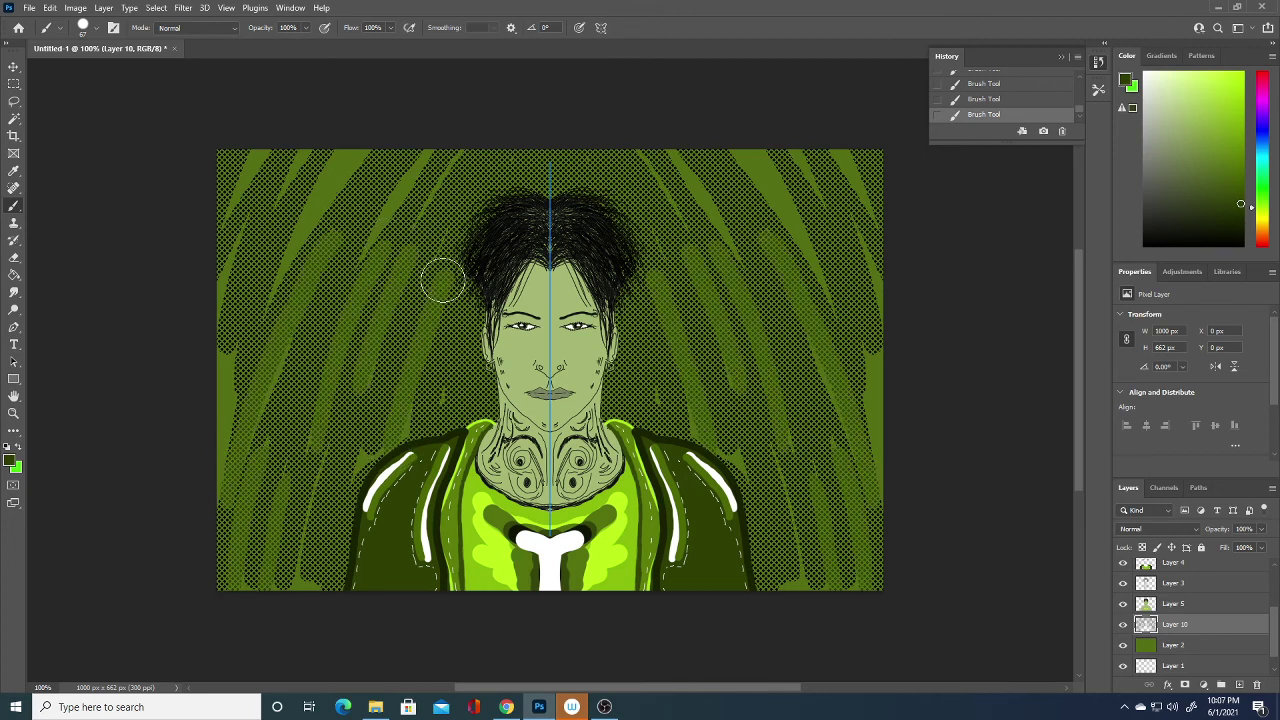
Step: Add mirrored dark-green streaks on the right, upper background and top corners
left_click_drag(731, 434, 745, 485)
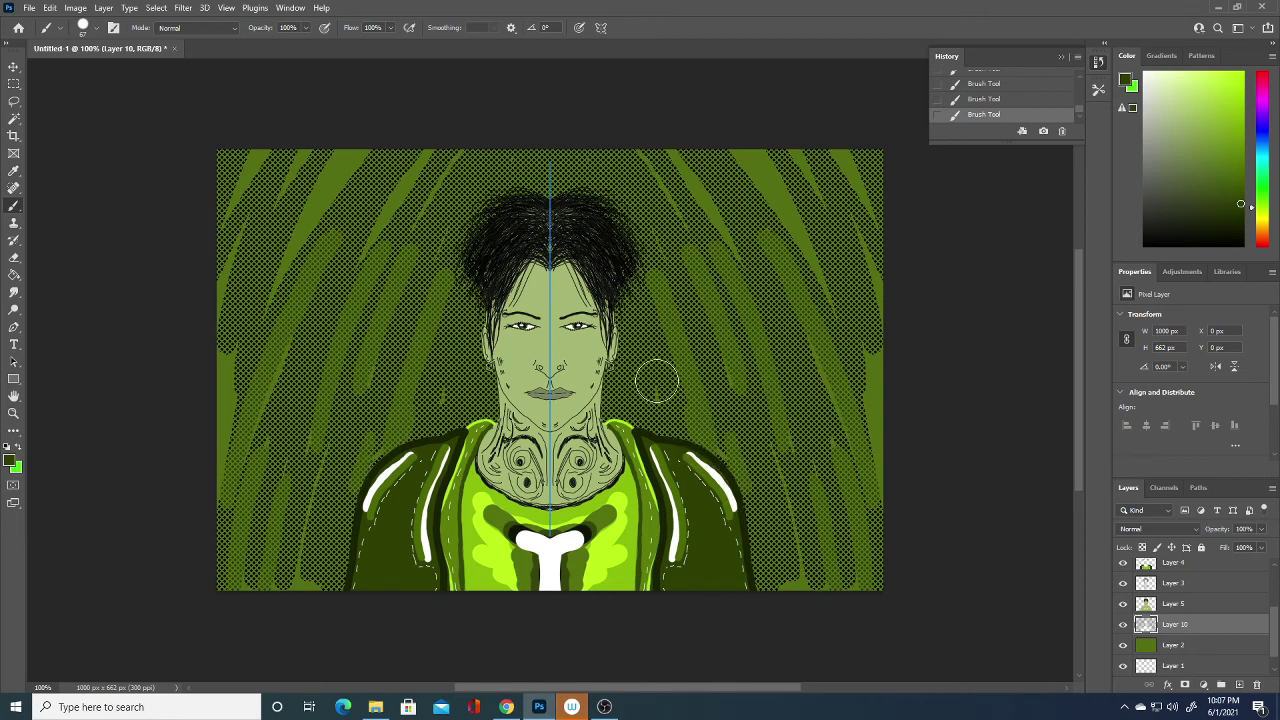
left_click_drag(654, 374, 669, 463)
mouse_move(791, 609)
left_mouse_down()
mouse_move(790, 446)
mouse_move(731, 346)
mouse_move(729, 220)
mouse_move(651, 129)
left_mouse_up()
left_click_drag(800, 270, 766, 191)
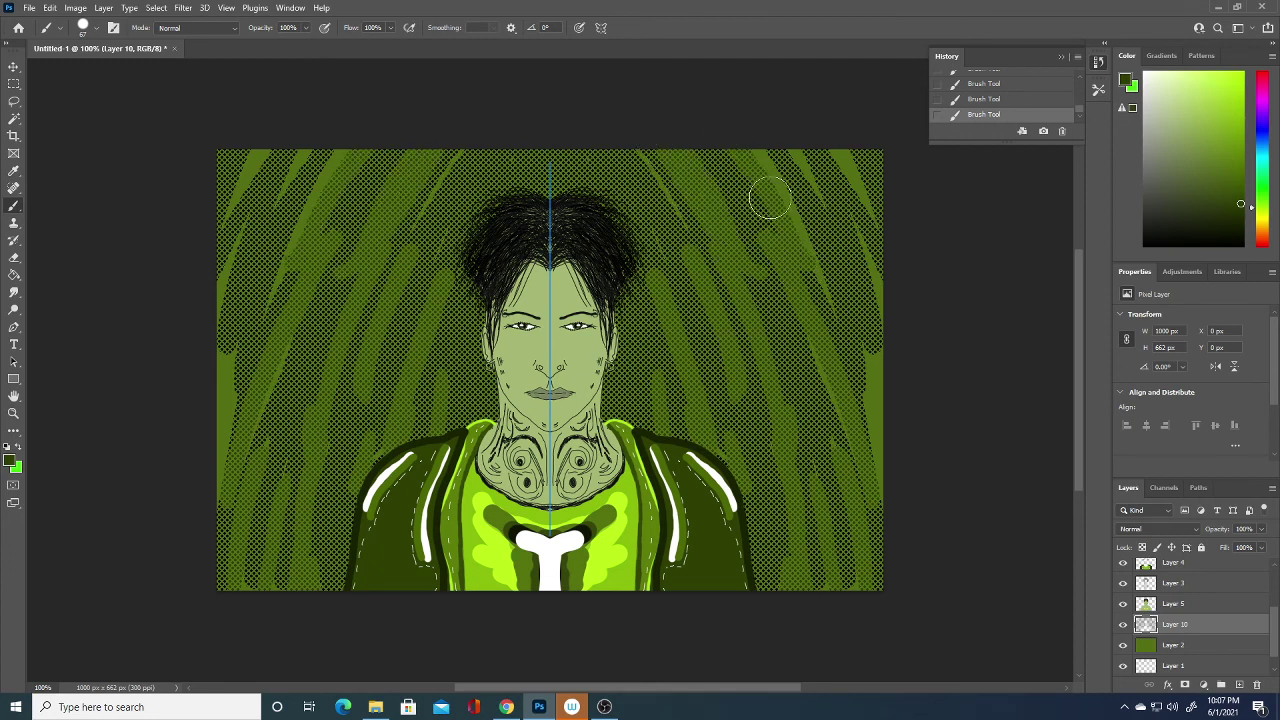
left_click_drag(845, 340, 782, 166)
left_click_drag(834, 214, 790, 140)
left_click_drag(871, 191, 811, 89)
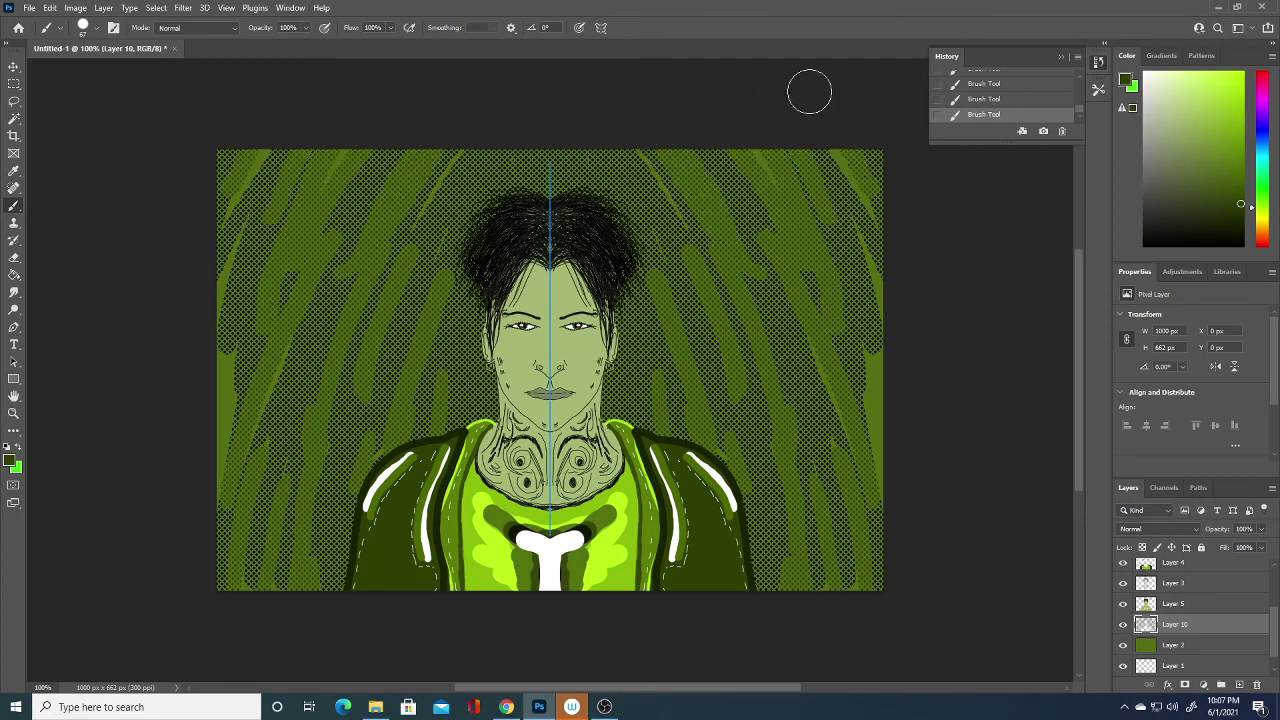
mouse_move(885, 228)
left_mouse_down()
mouse_move(861, 200)
mouse_move(848, 246)
mouse_move(866, 423)
mouse_move(826, 360)
mouse_move(866, 382)
mouse_move(843, 178)
left_mouse_up()
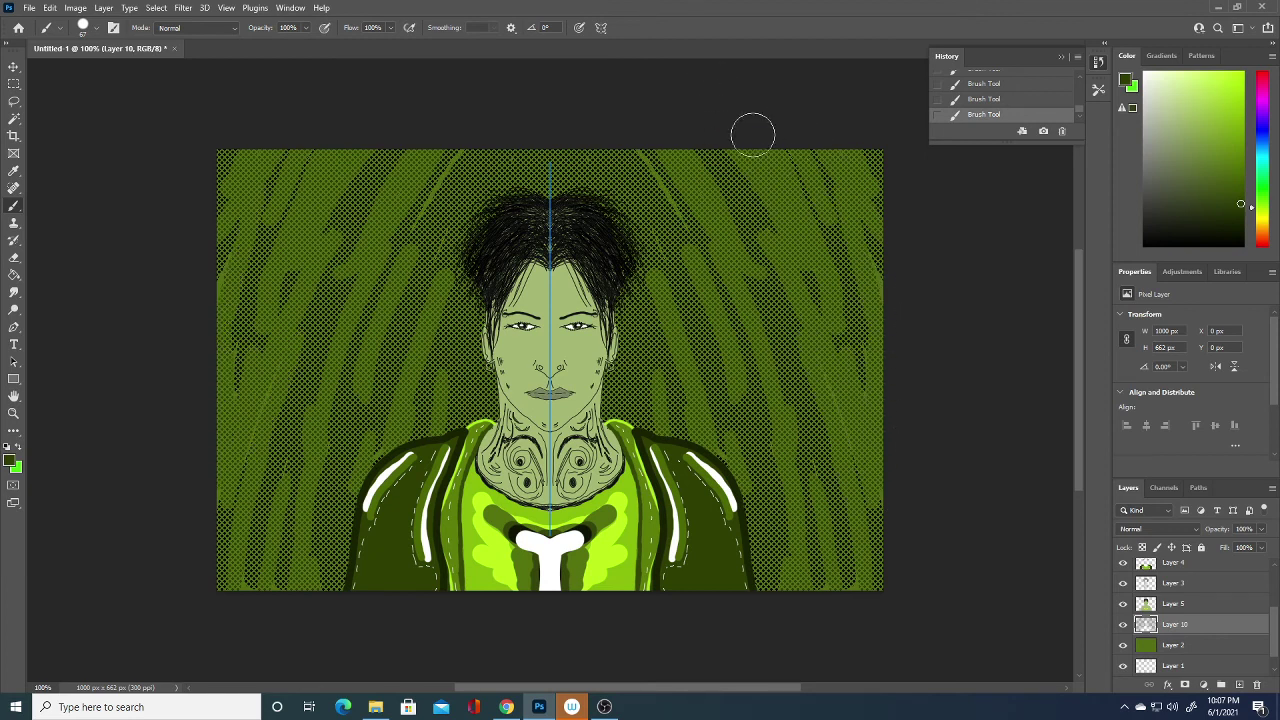
Step: Add dark-green streaks toward the top, beside the hair and near the canvas edges
left_click_drag(682, 232, 609, 100)
mouse_move(417, 300)
left_mouse_down()
mouse_move(449, 189)
mouse_move(420, 171)
left_mouse_up()
left_click_drag(240, 220, 228, 285)
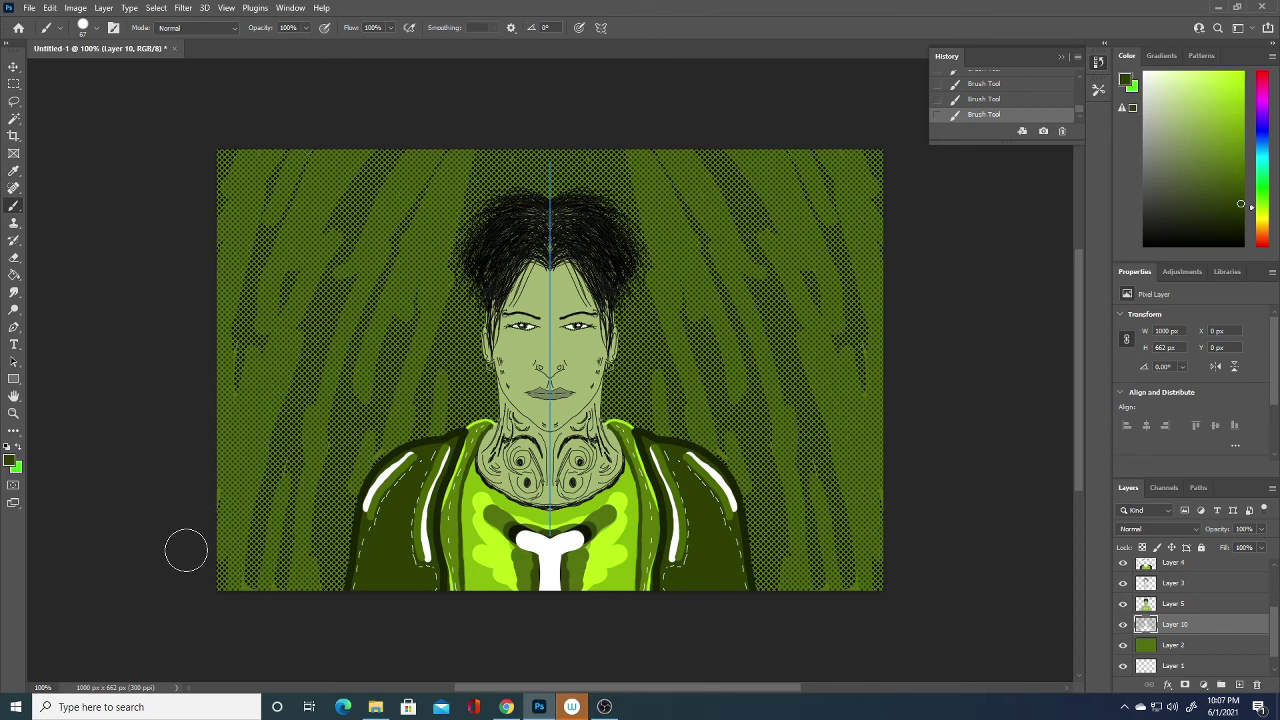
left_click_drag(240, 531, 265, 590)
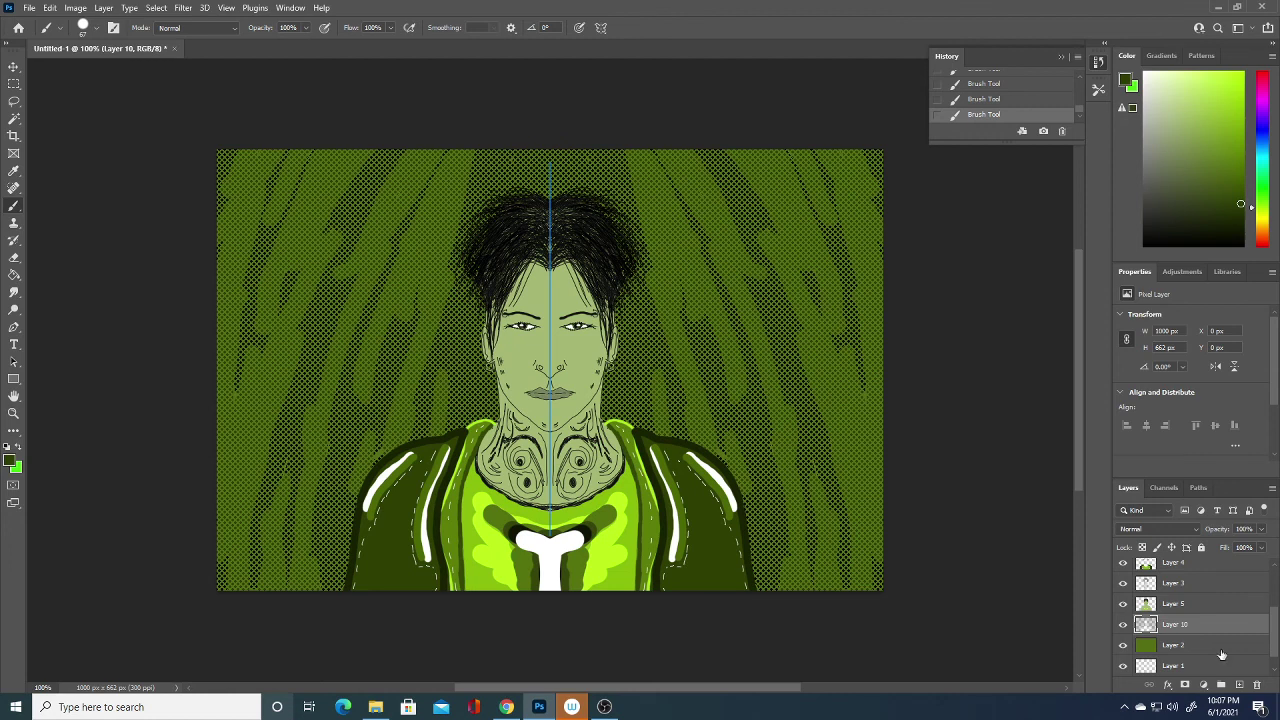
Step: Add a new layer above Layer 10 and pick a different brush for line work
left_click(1239, 684)
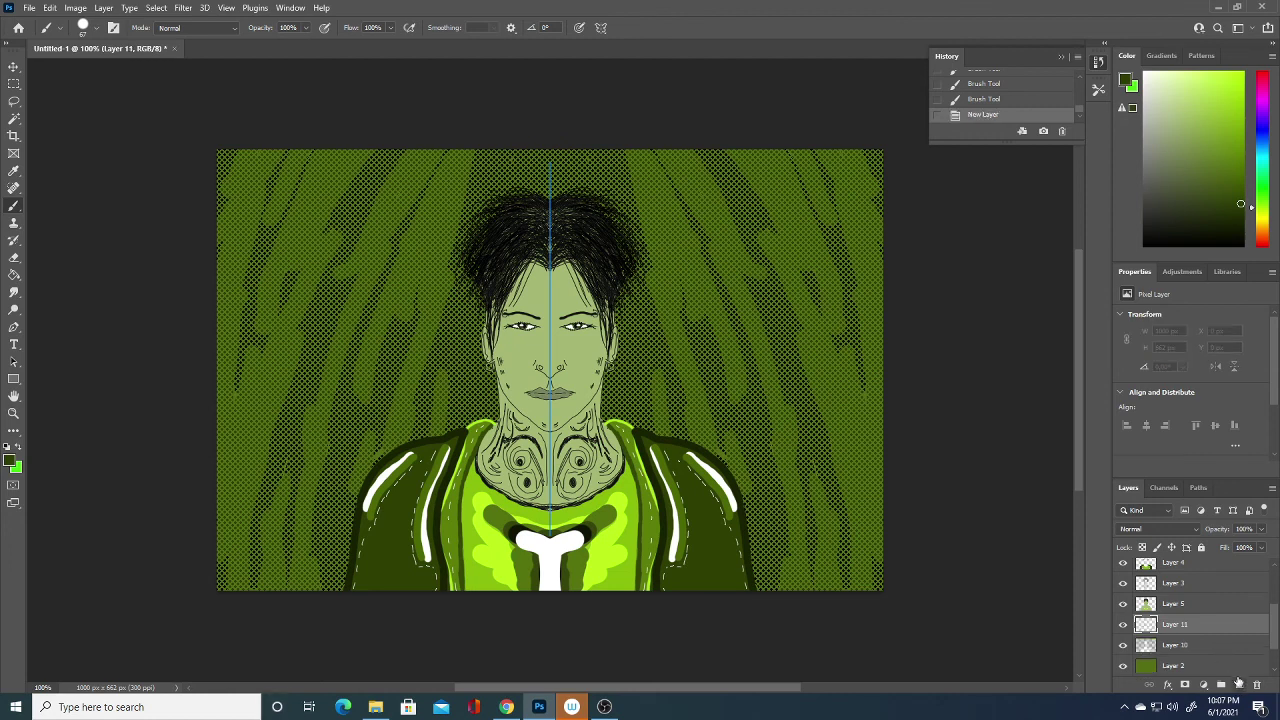
left_click(97, 33)
scroll(160, 220, "down", 2)
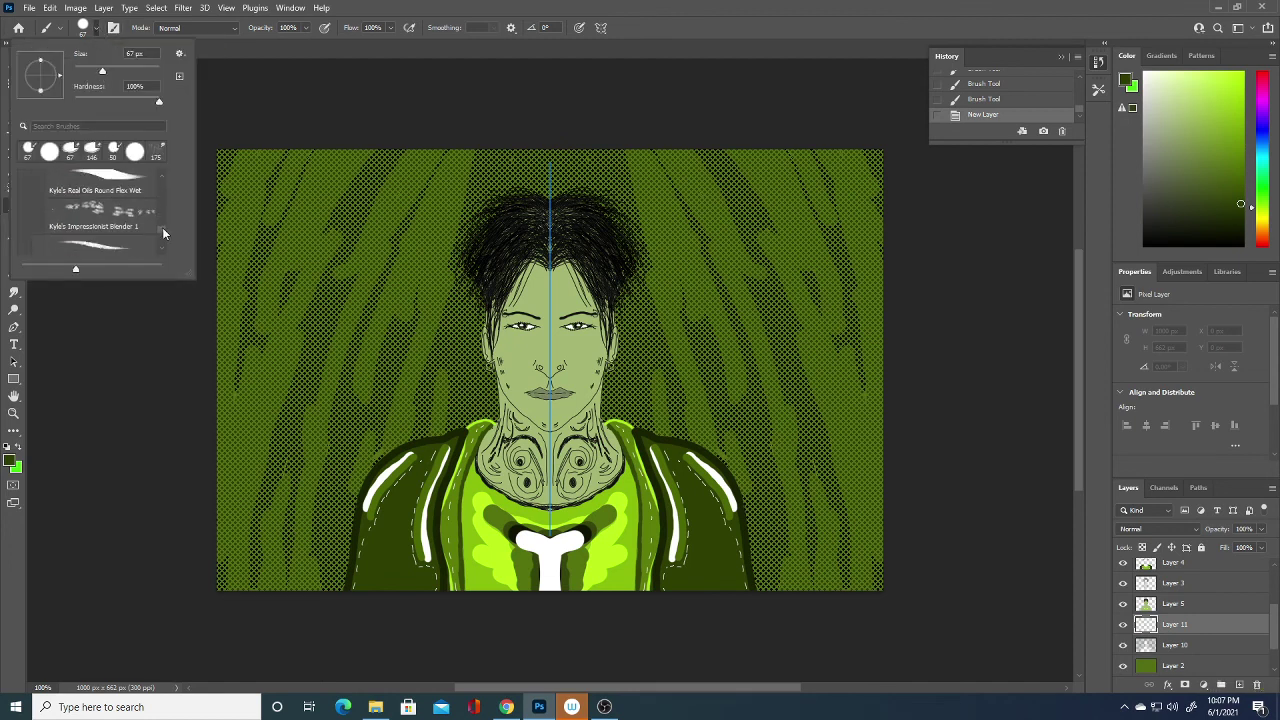
scroll(164, 225, "up", 2)
scroll(163, 215, "up", 2)
scroll(161, 205, "up", 2)
scroll(160, 197, "up", 1)
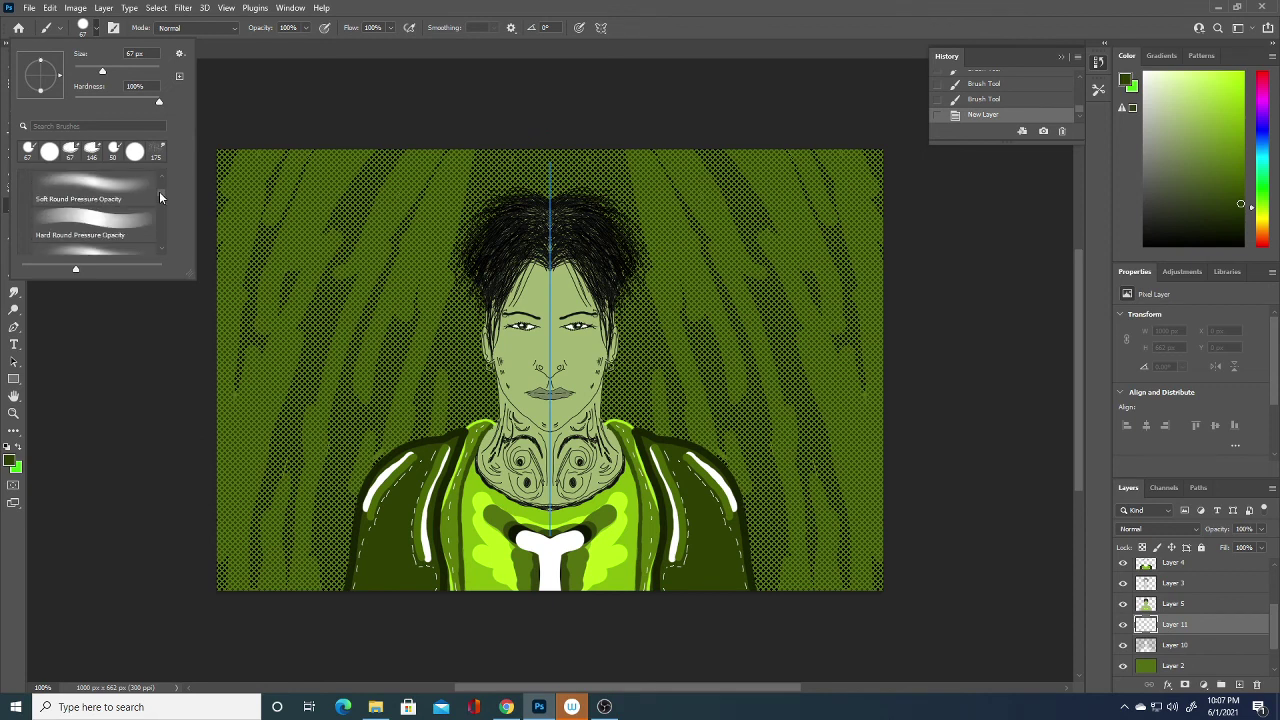
scroll(160, 200, "down", 2)
scroll(161, 210, "down", 2)
scroll(163, 222, "down", 2)
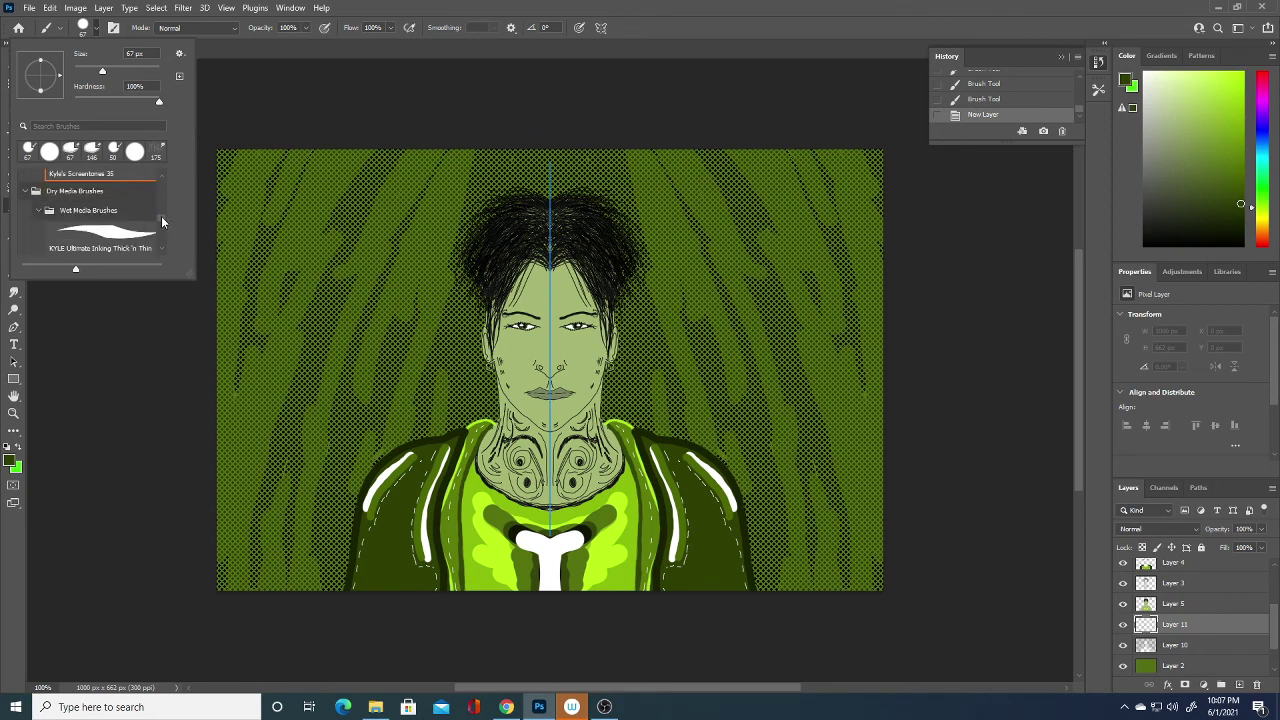
left_click(158, 225)
left_click(37, 440)
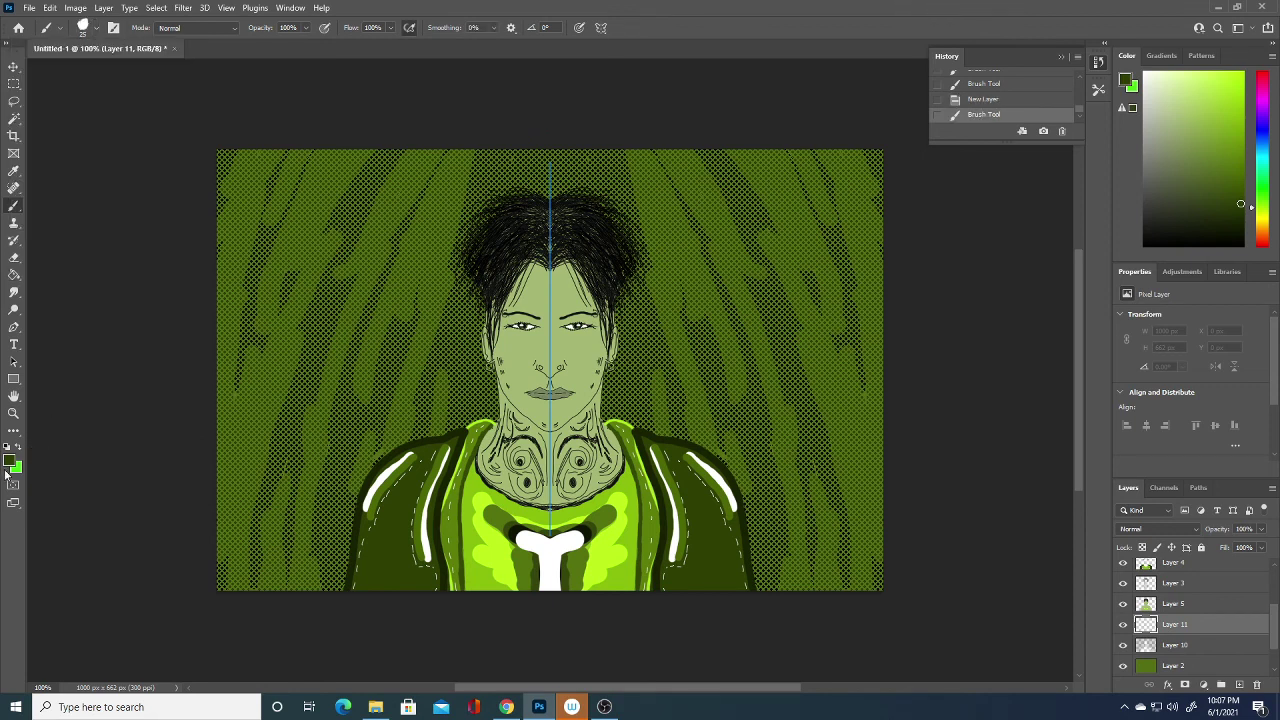
Step: Set the foreground to black, try a black jacket-edge stroke, and undo it
left_click(11, 461)
left_click(845, 497)
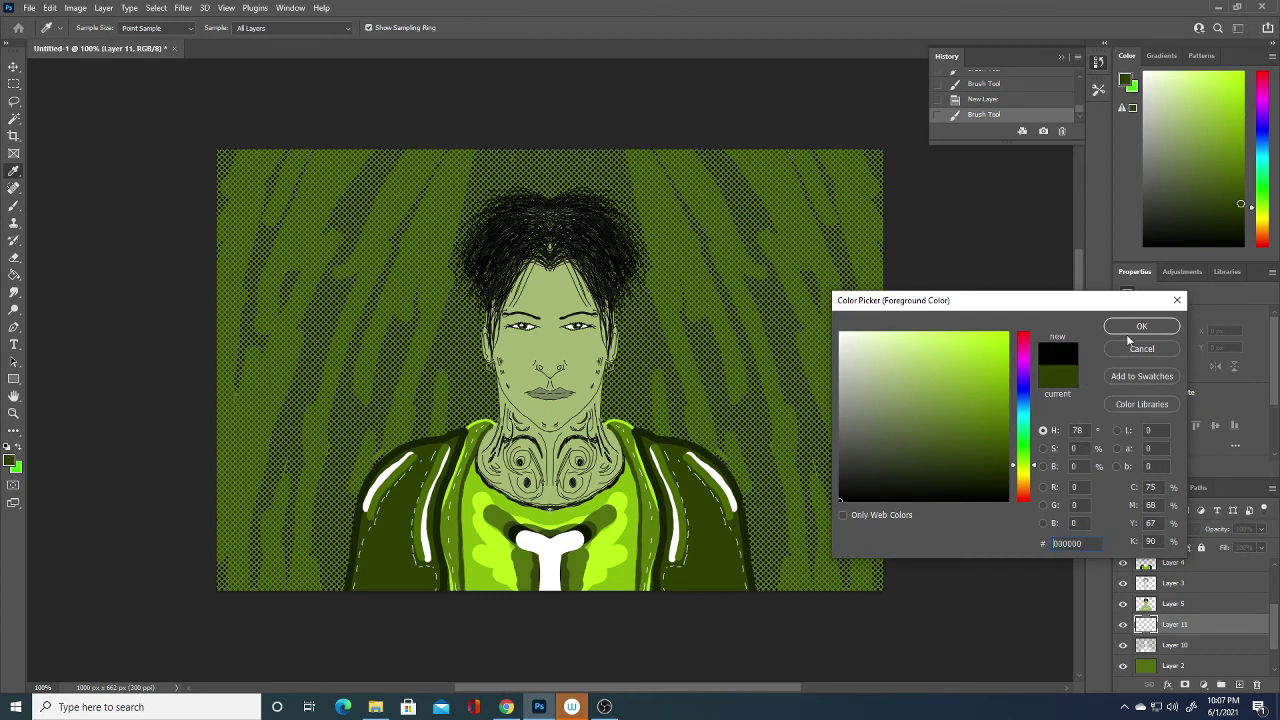
left_click(1130, 329)
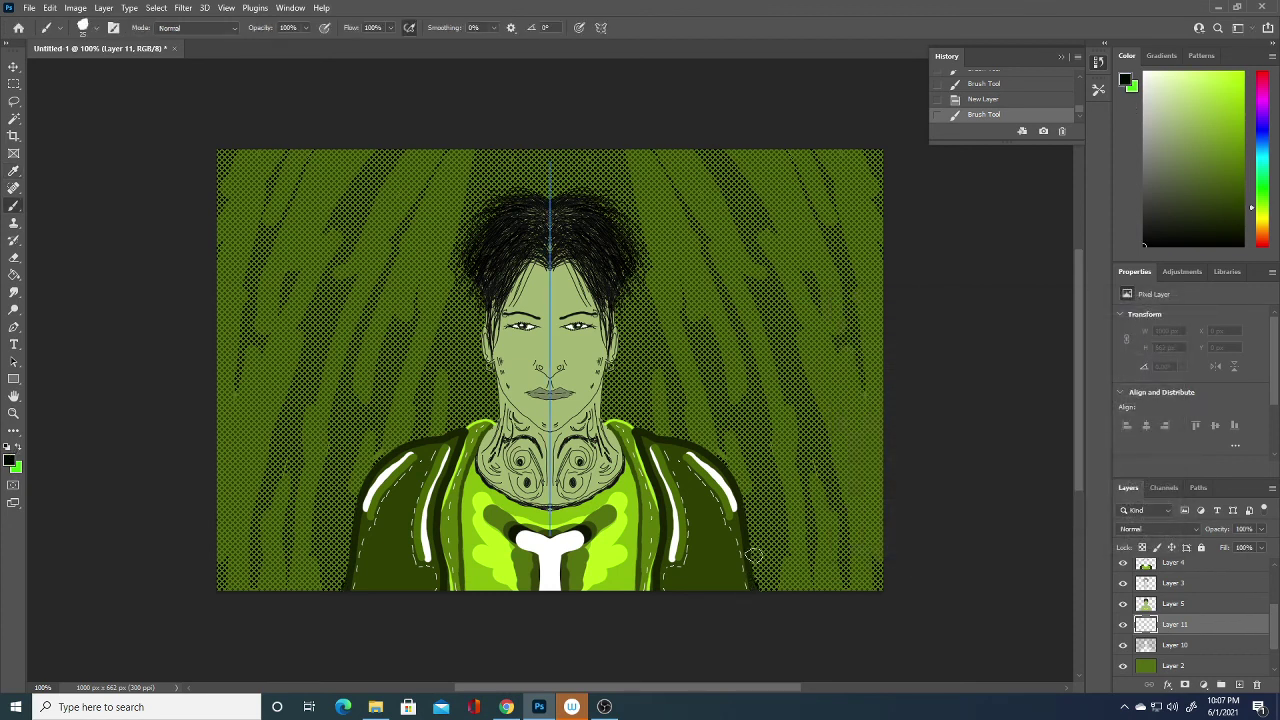
left_click_drag(758, 590, 711, 401)
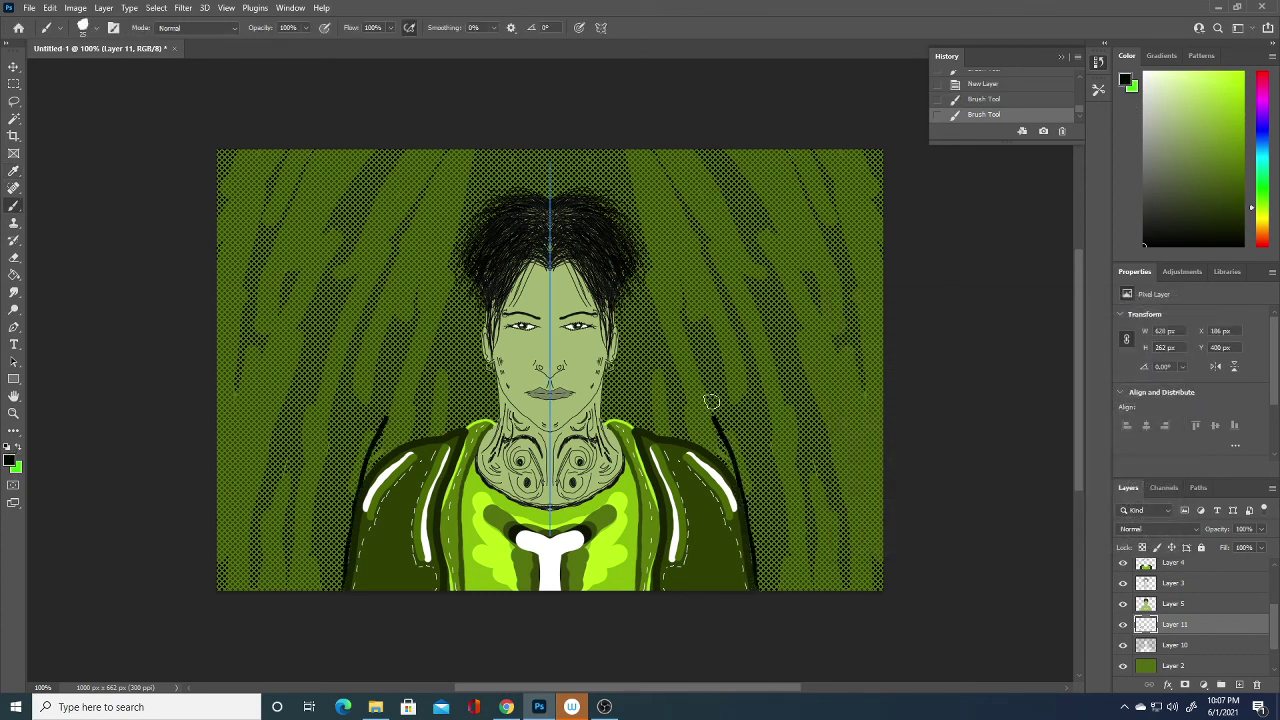
key("ctrl+z")
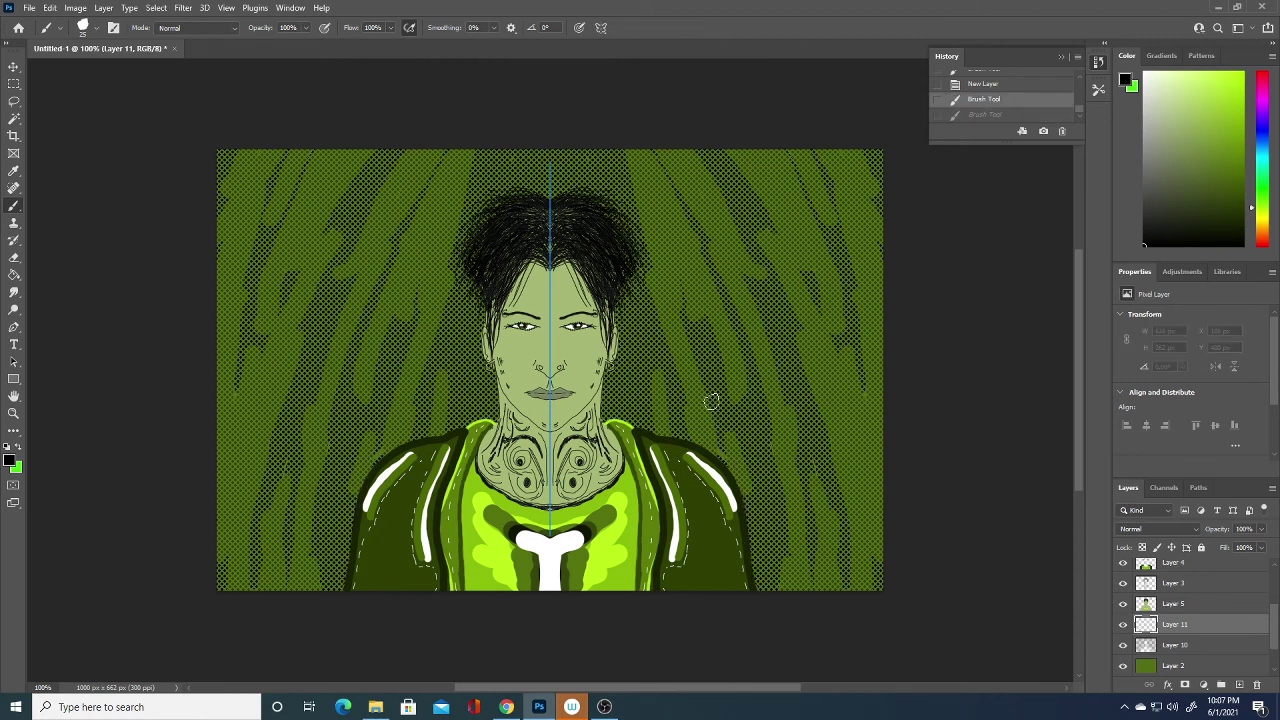
Step: Switch to the Soft Round brush and bring up the foreground colour chooser
left_click(96, 30)
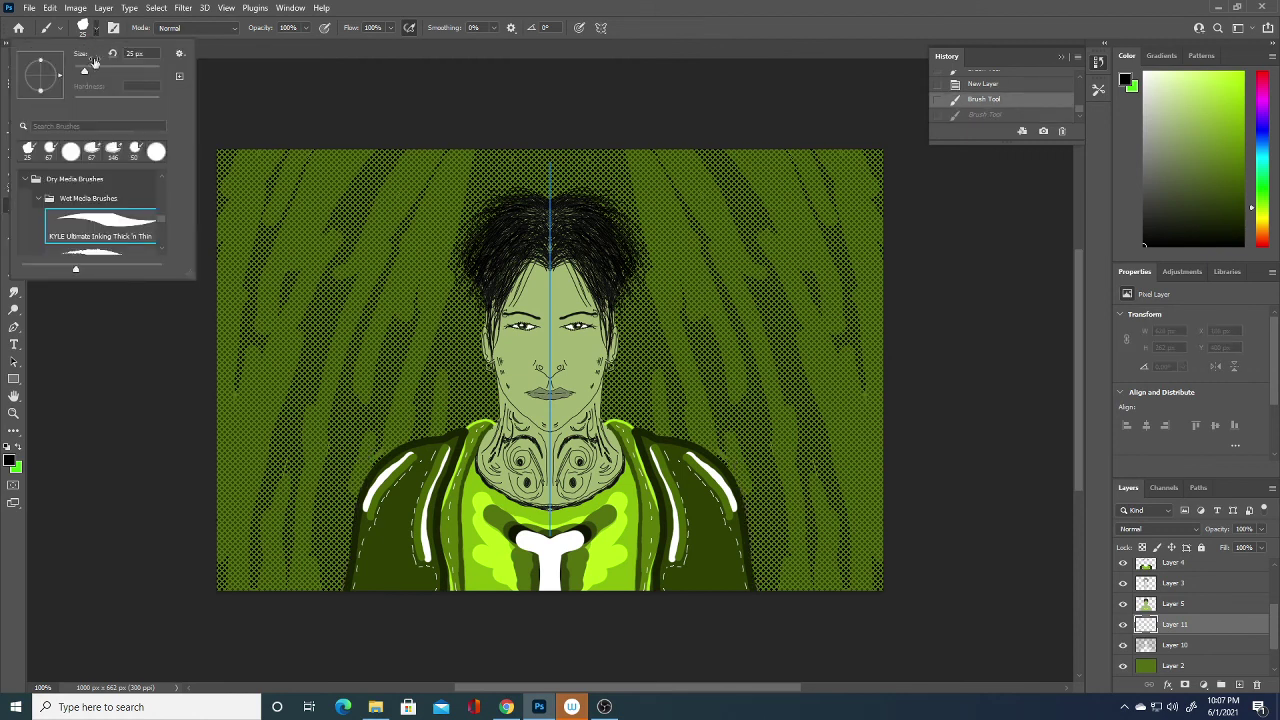
left_click_drag(161, 218, 157, 167)
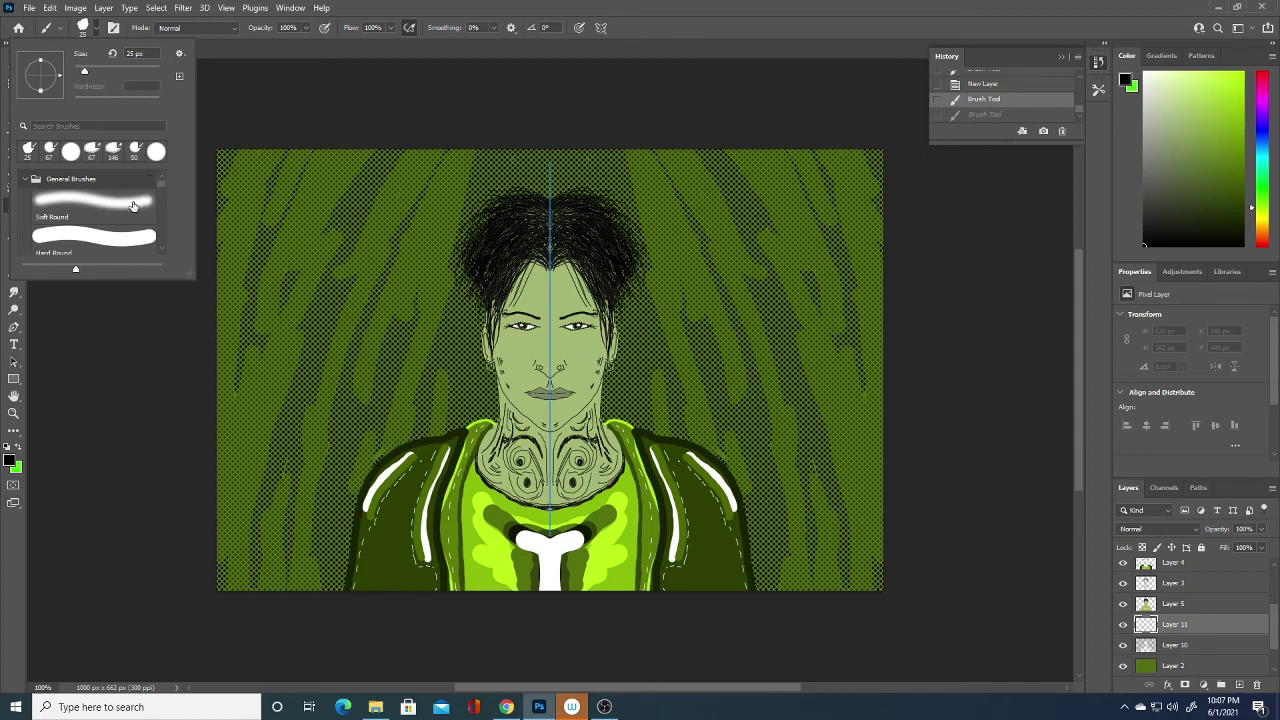
left_click(134, 206)
left_click(236, 80)
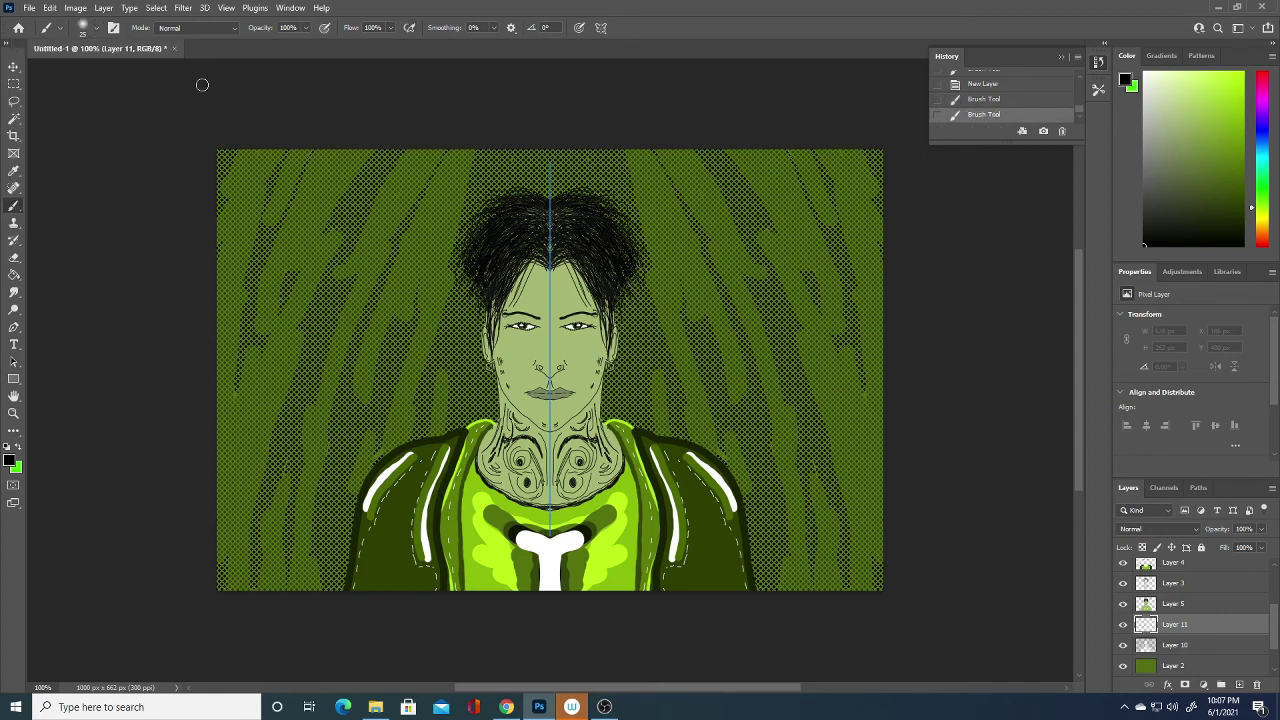
left_click(10, 459)
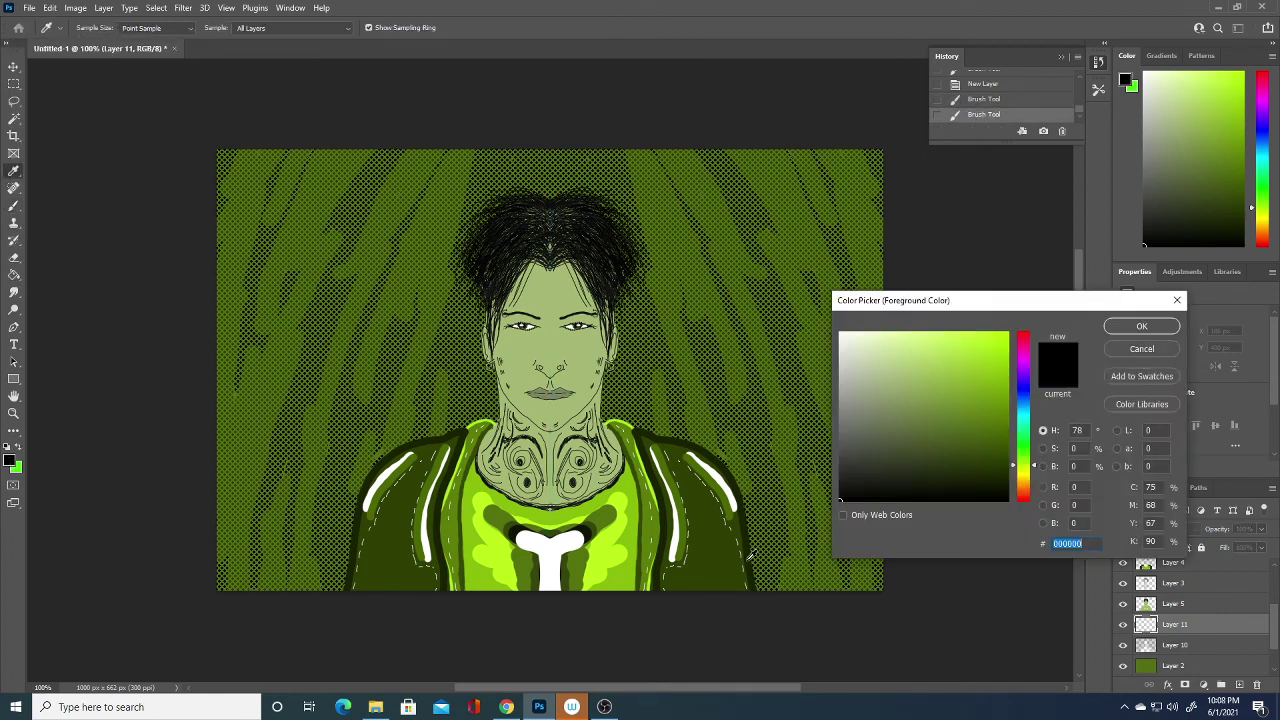
Step: Try dark-green shoulder shading with a 44 px brush, undo it, and reset the foreground to black
left_click_drag(988, 458, 1004, 485)
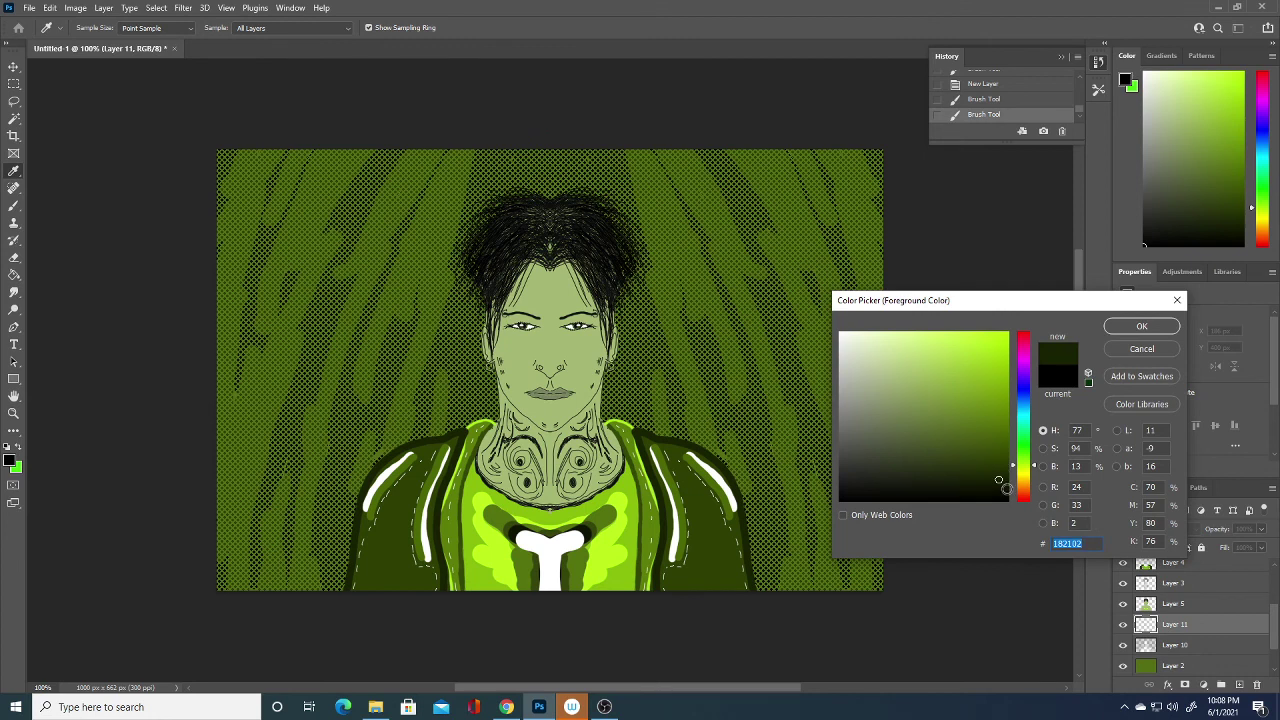
left_click(1142, 326)
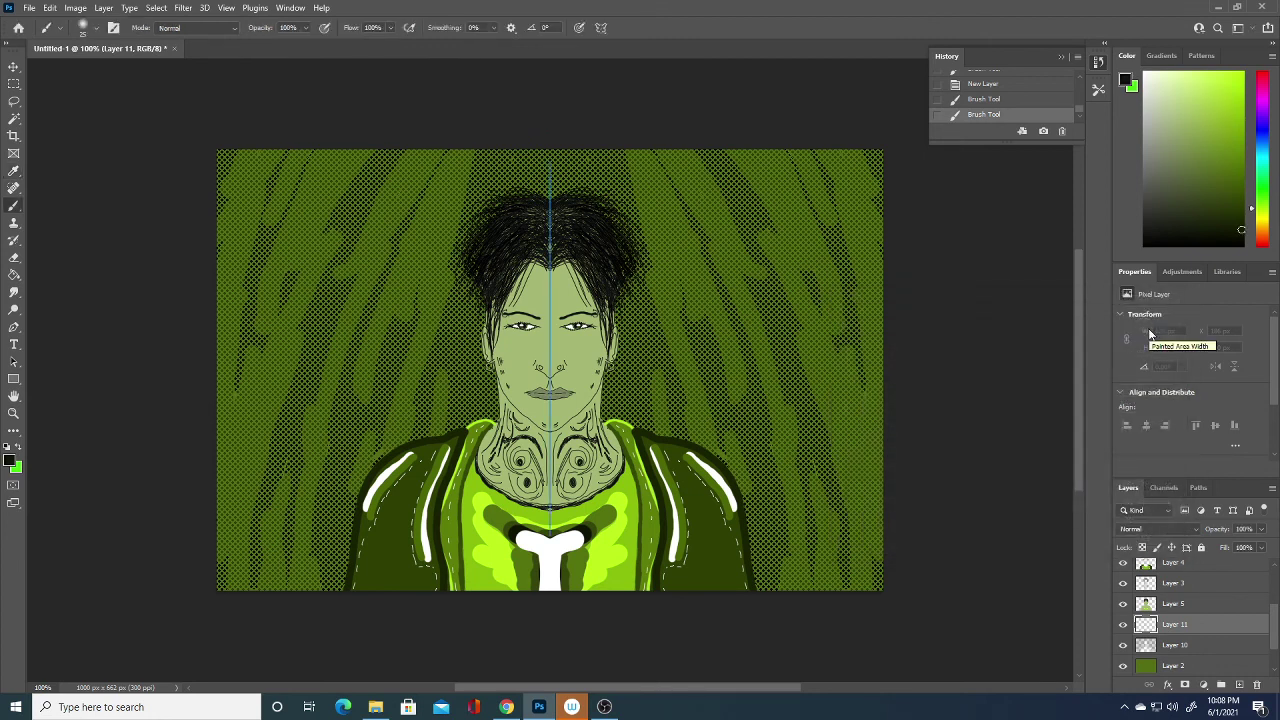
left_click(92, 29)
left_click_drag(84, 70, 93, 69)
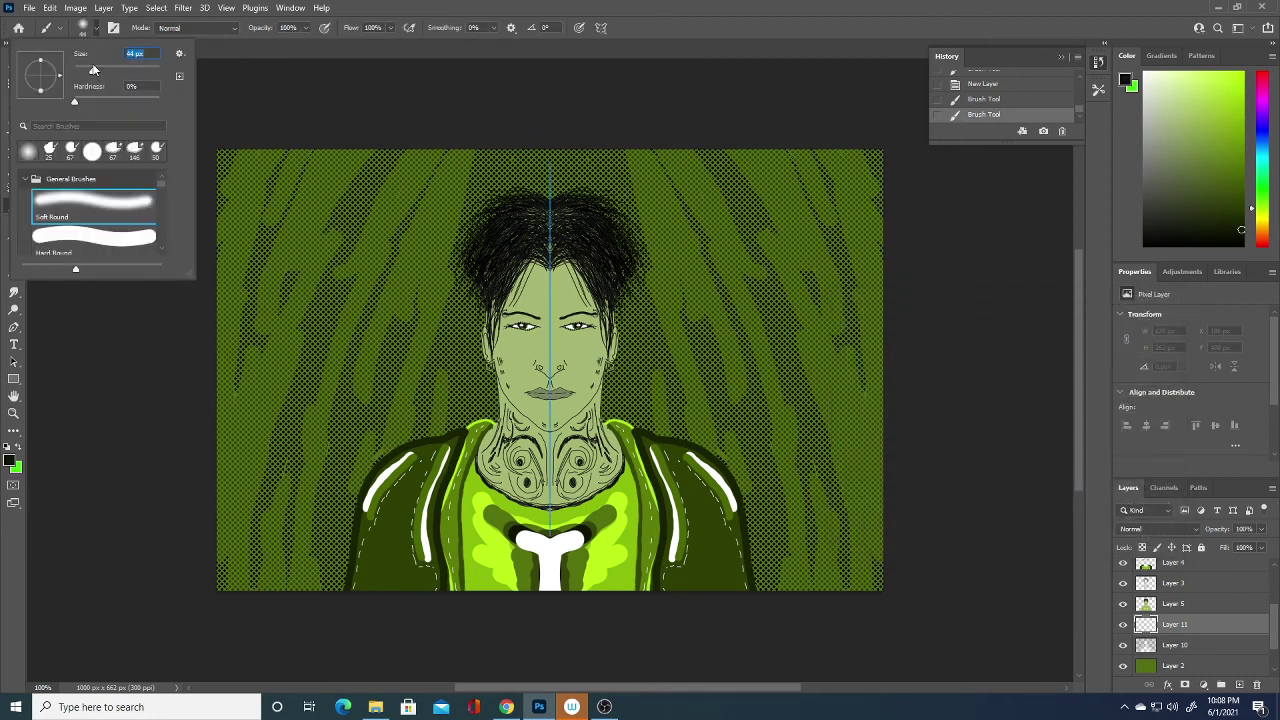
mouse_move(766, 603)
left_mouse_down()
mouse_move(640, 425)
mouse_move(632, 232)
left_mouse_up()
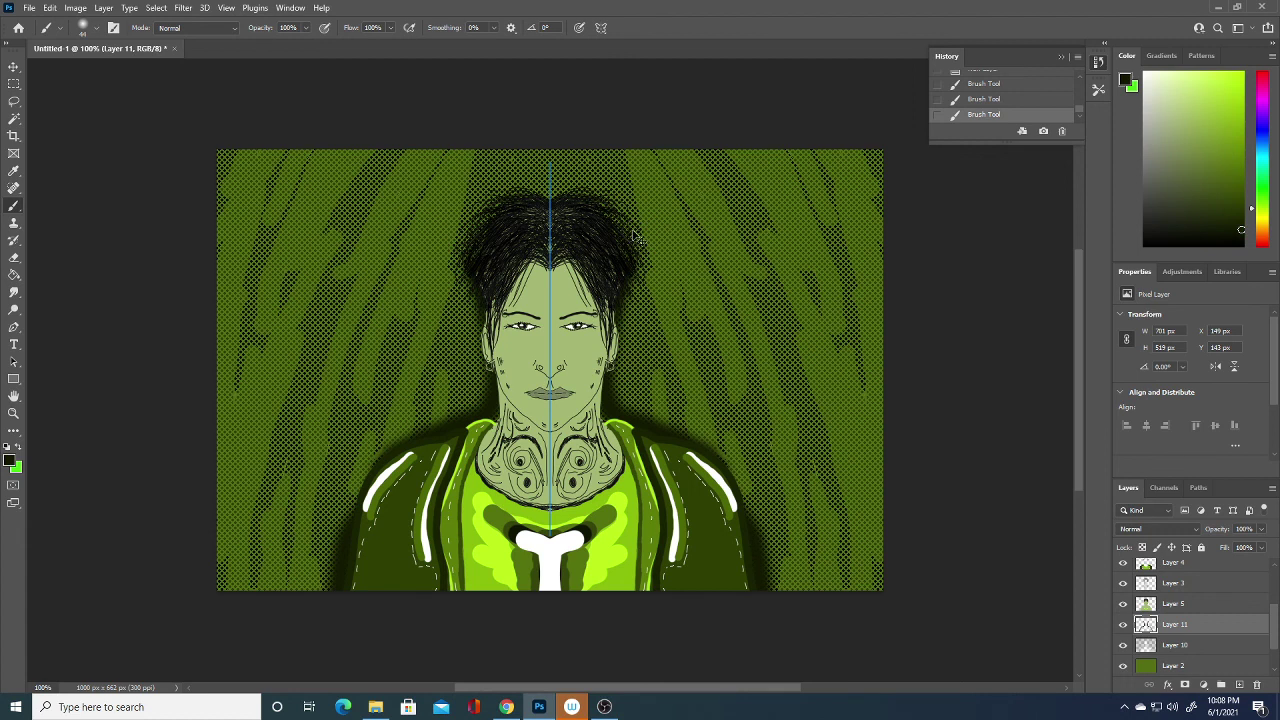
key("ctrl+z")
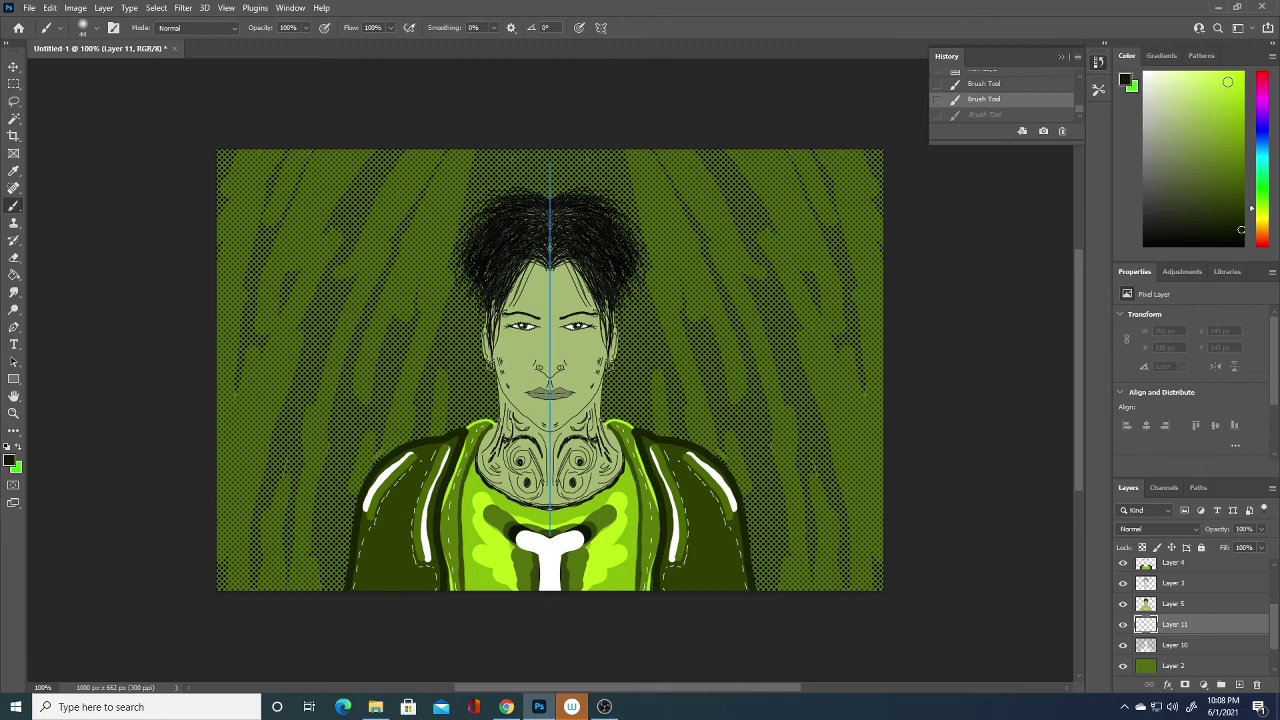
double_click(1241, 230)
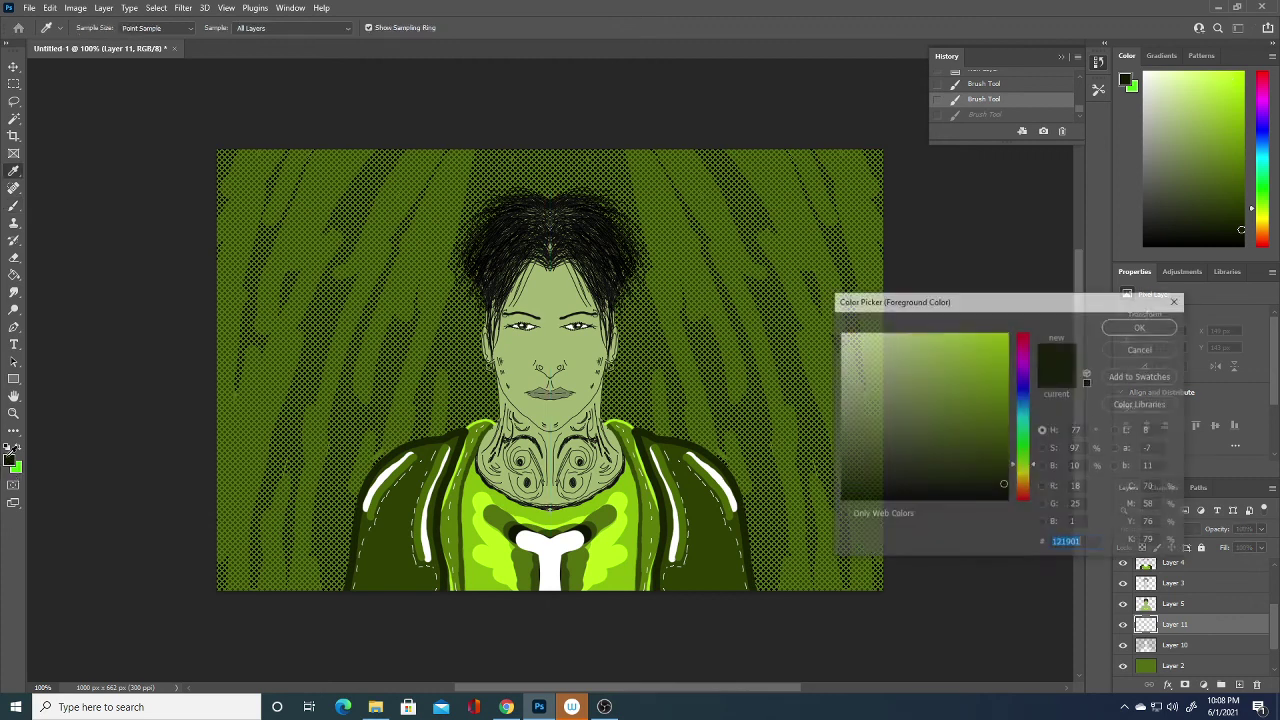
left_click(1087, 375)
left_click(1138, 326)
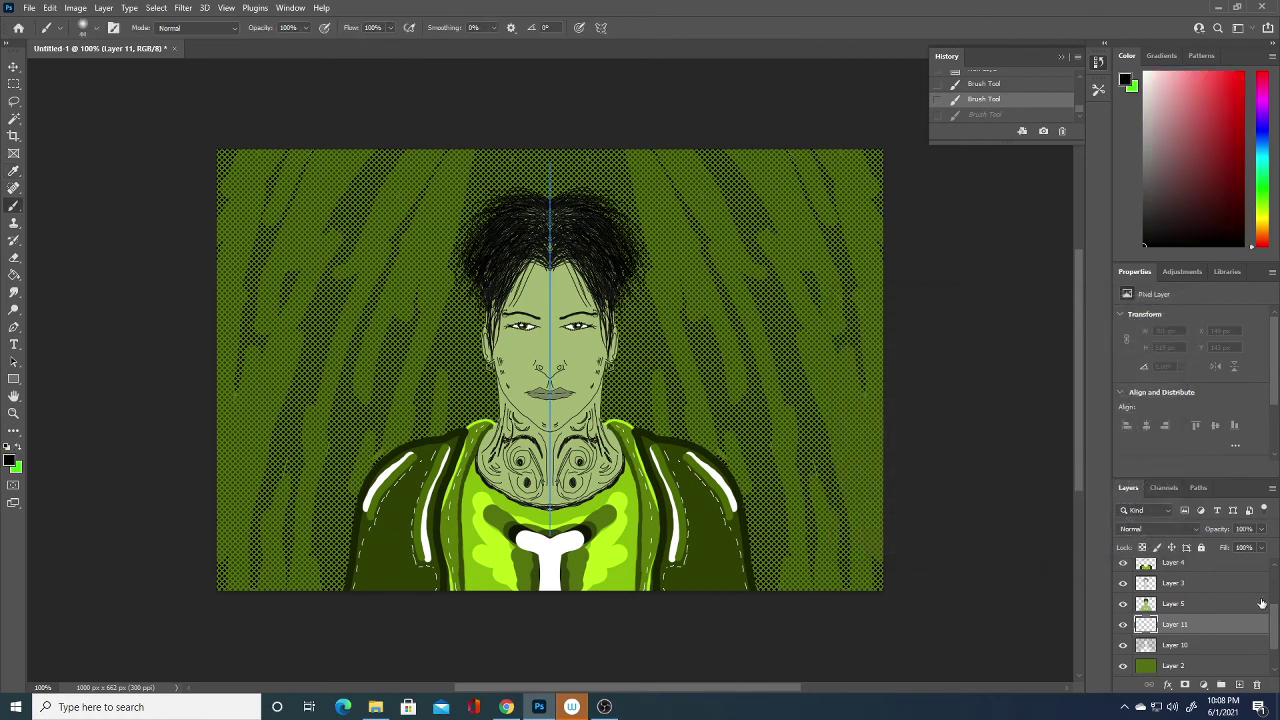
Step: Load the KYLE Ultimate Inking Thick 'n Thin brush
left_click(96, 29)
scroll(158, 188, "down", 2)
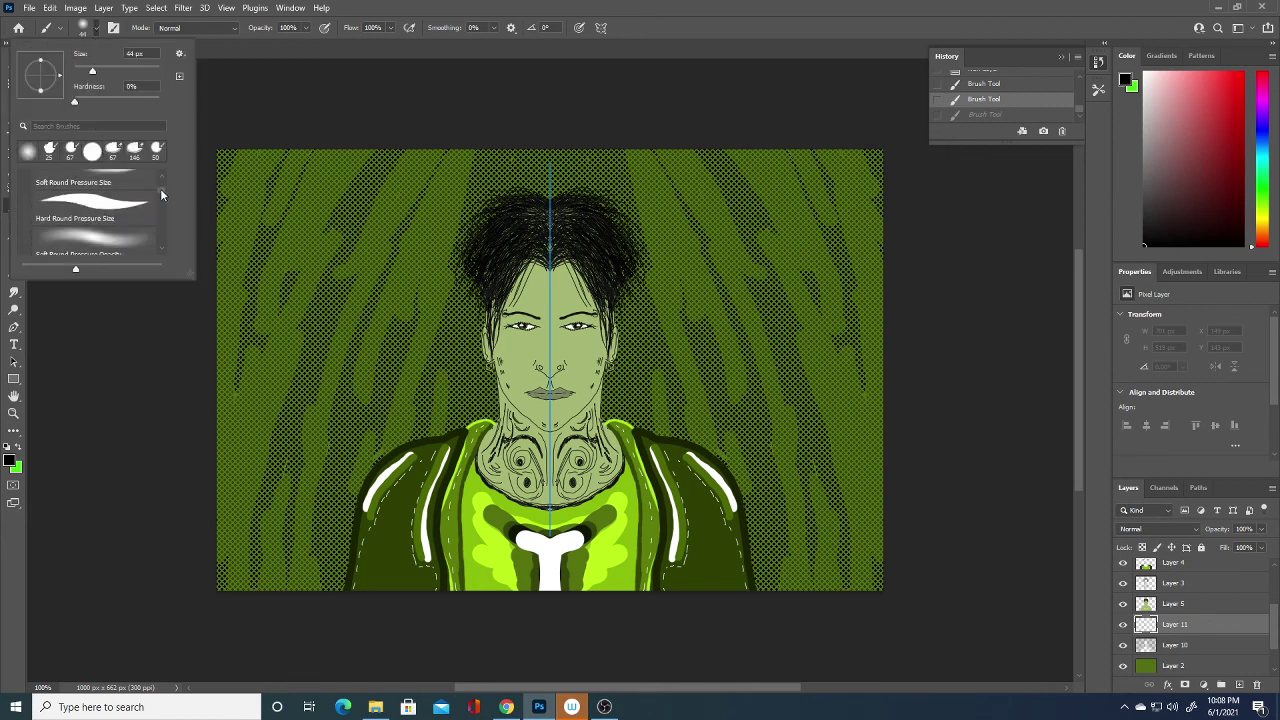
scroll(161, 194, "down", 2)
scroll(160, 198, "down", 2)
scroll(162, 225, "down", 2)
scroll(163, 231, "down", 2)
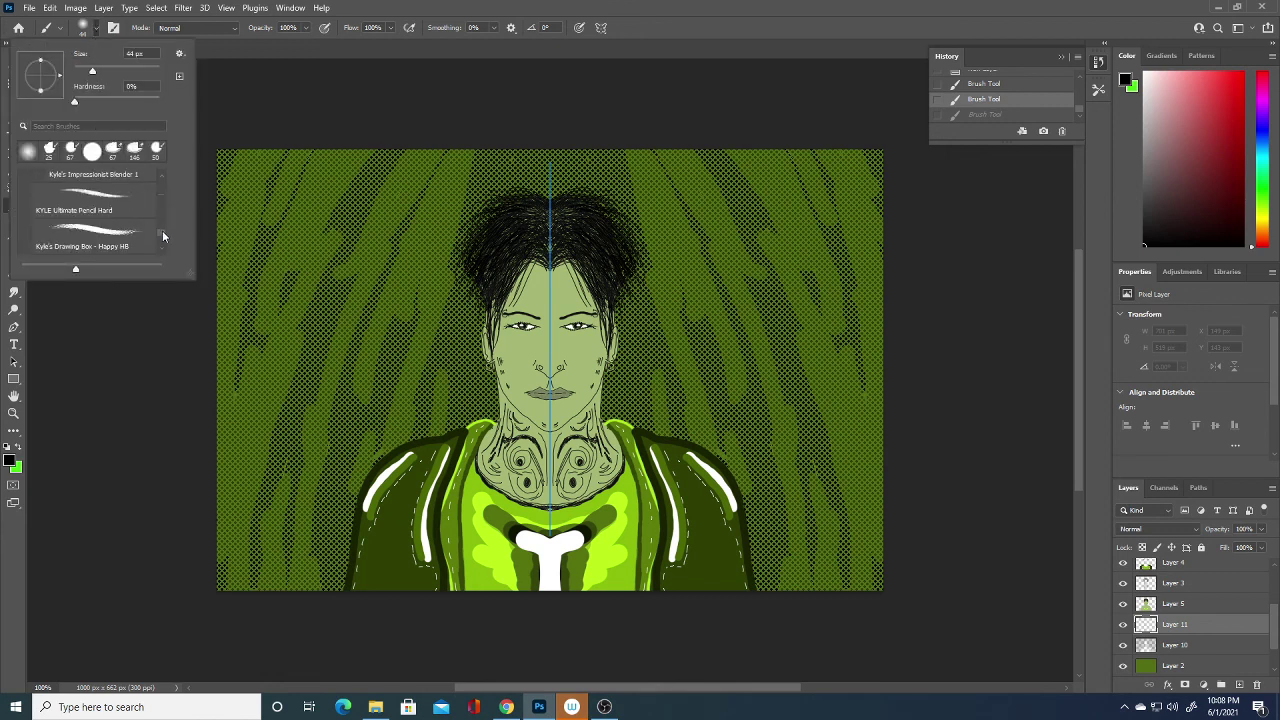
scroll(162, 234, "down", 2)
scroll(162, 234, "down", 2)
scroll(161, 225, "down", 2)
scroll(160, 218, "up", 2)
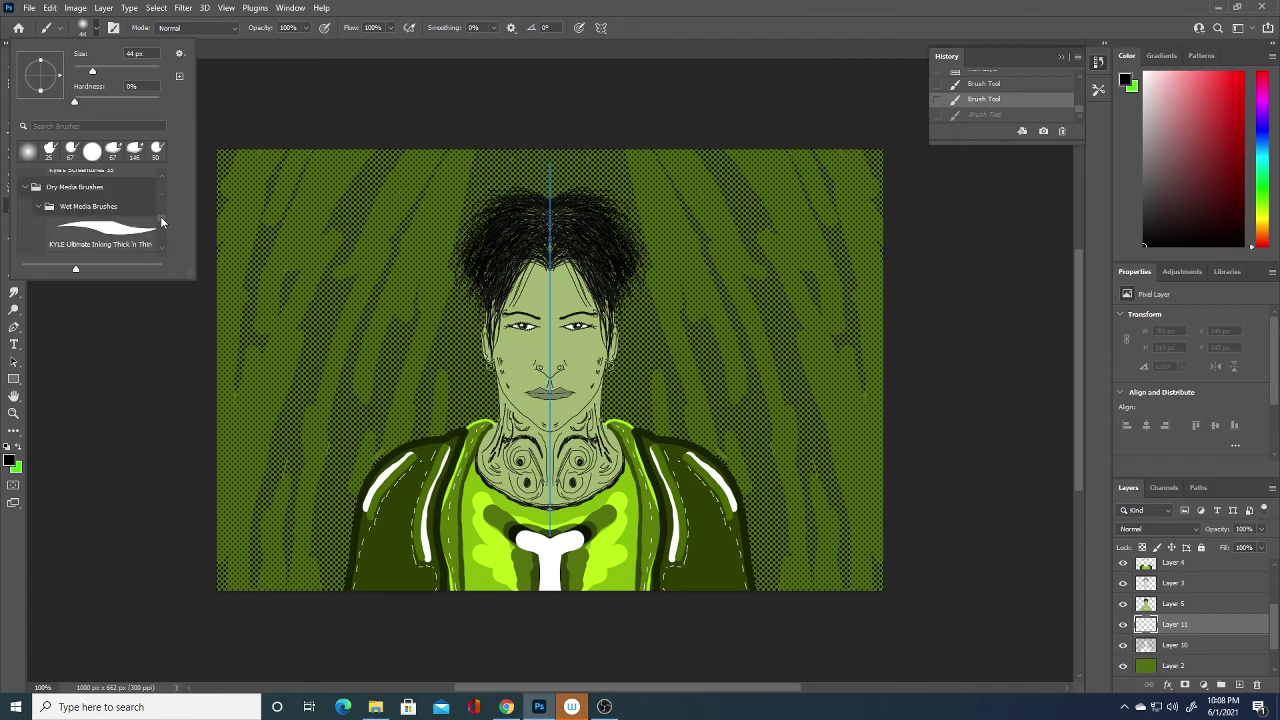
left_click(138, 236)
left_click(132, 350)
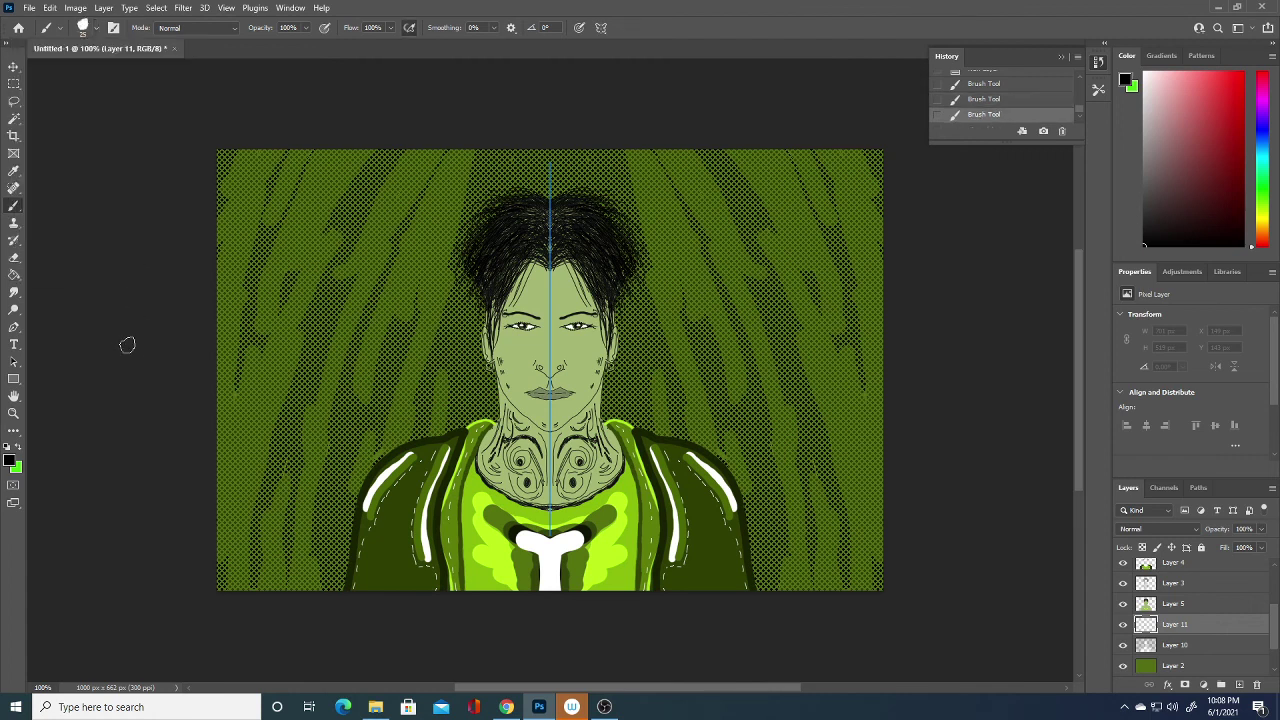
Step: Sample a mid-green from the picture as foreground and add new empty Layer 12
left_click(11, 459)
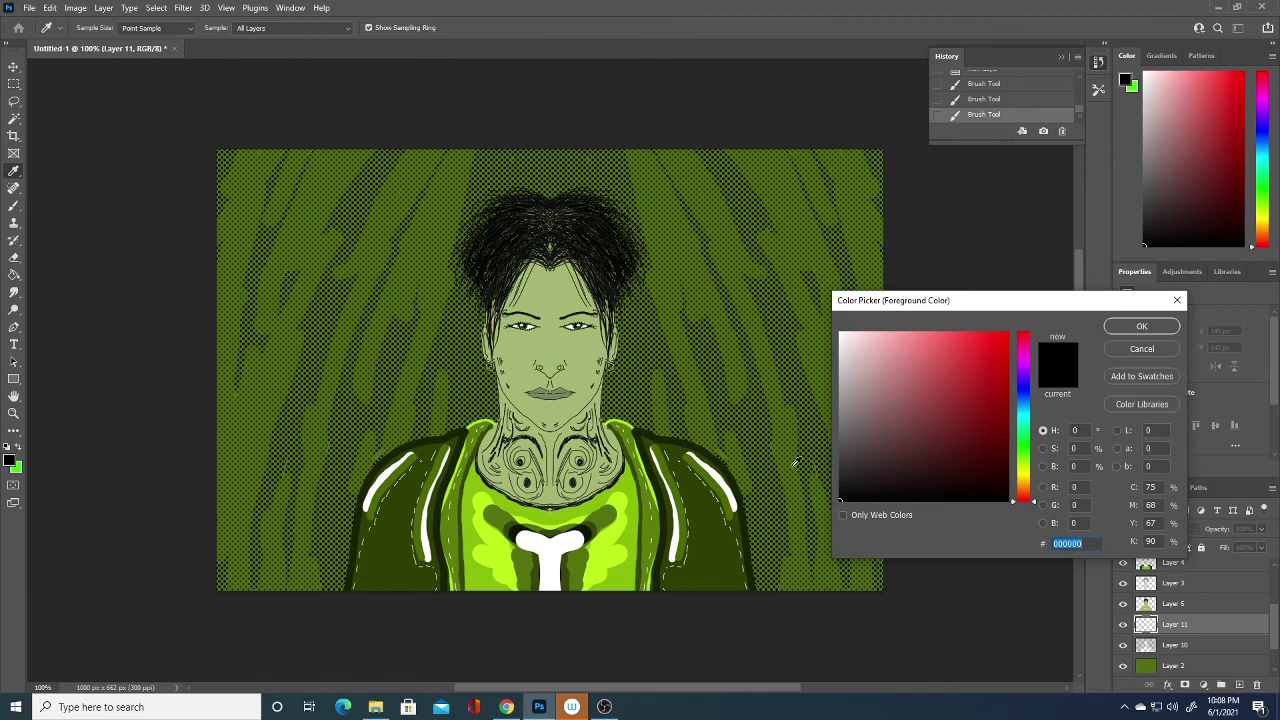
left_click(832, 458)
left_click(1136, 330)
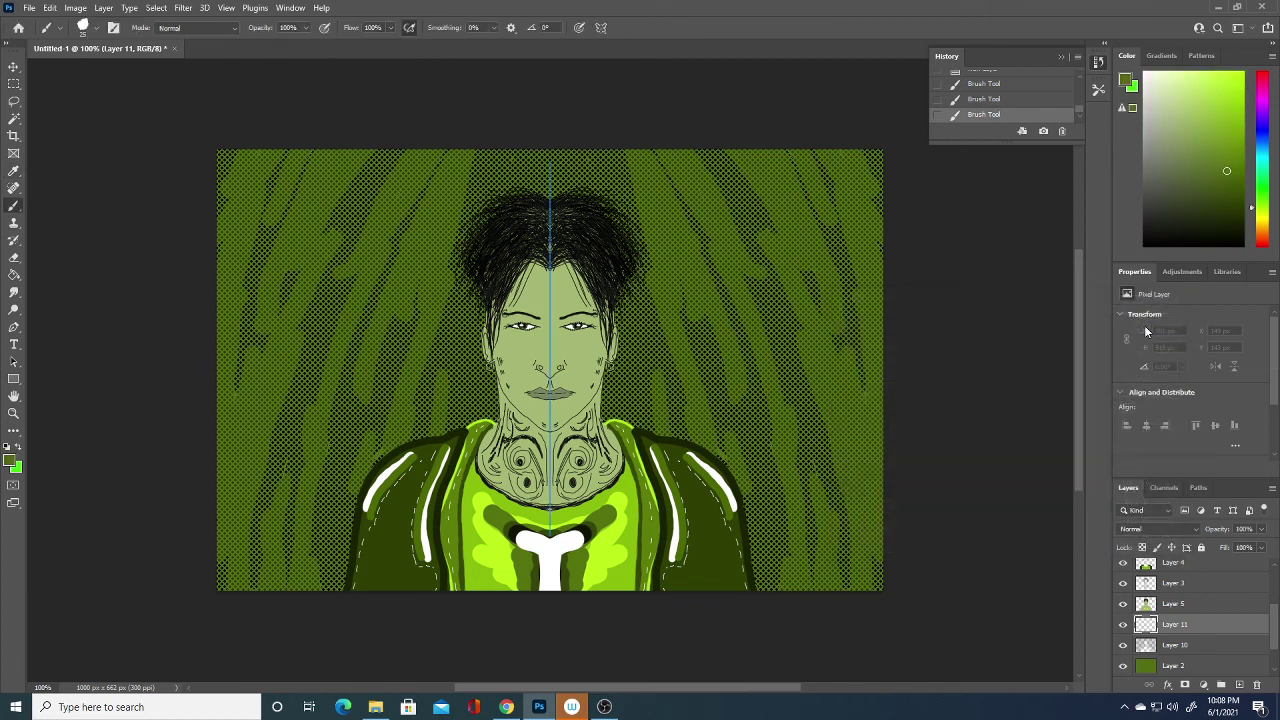
left_click(1240, 685)
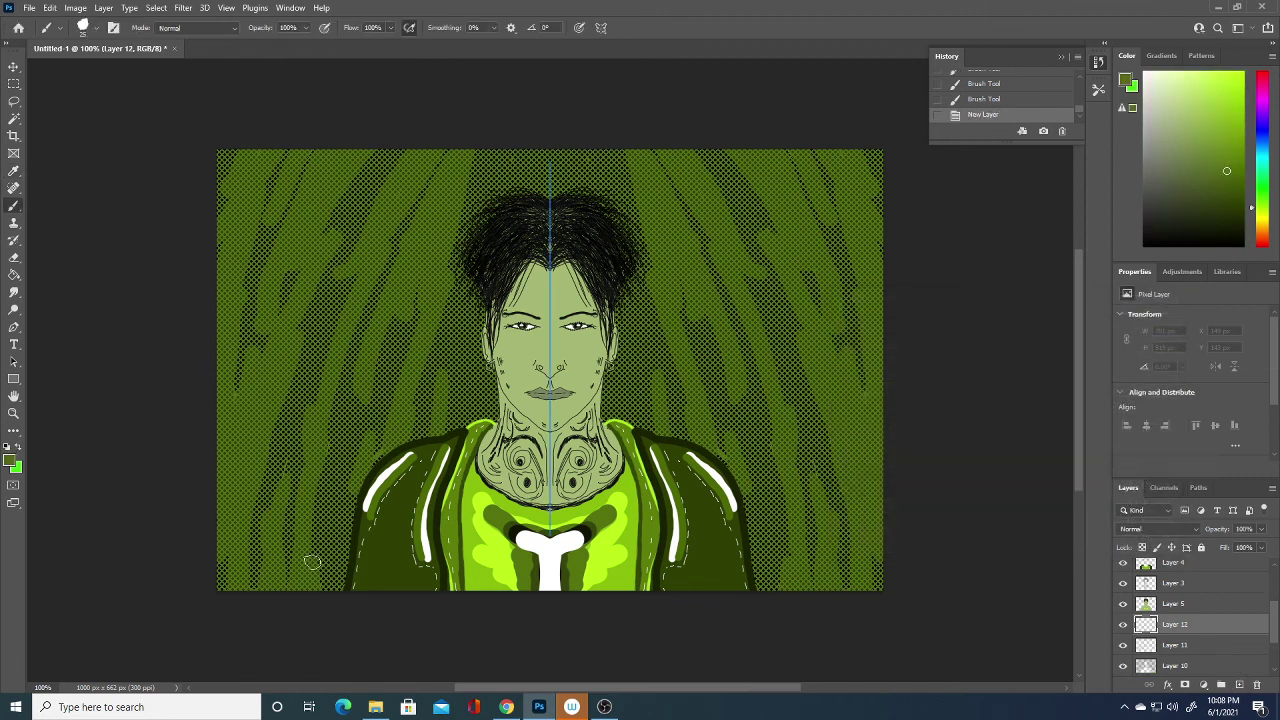
Step: After undoing three trial strokes, draw mirrored green swirls up the right side and from the bottom left
mouse_move(324, 590)
left_mouse_down()
mouse_move(331, 533)
mouse_move(449, 377)
left_mouse_up()
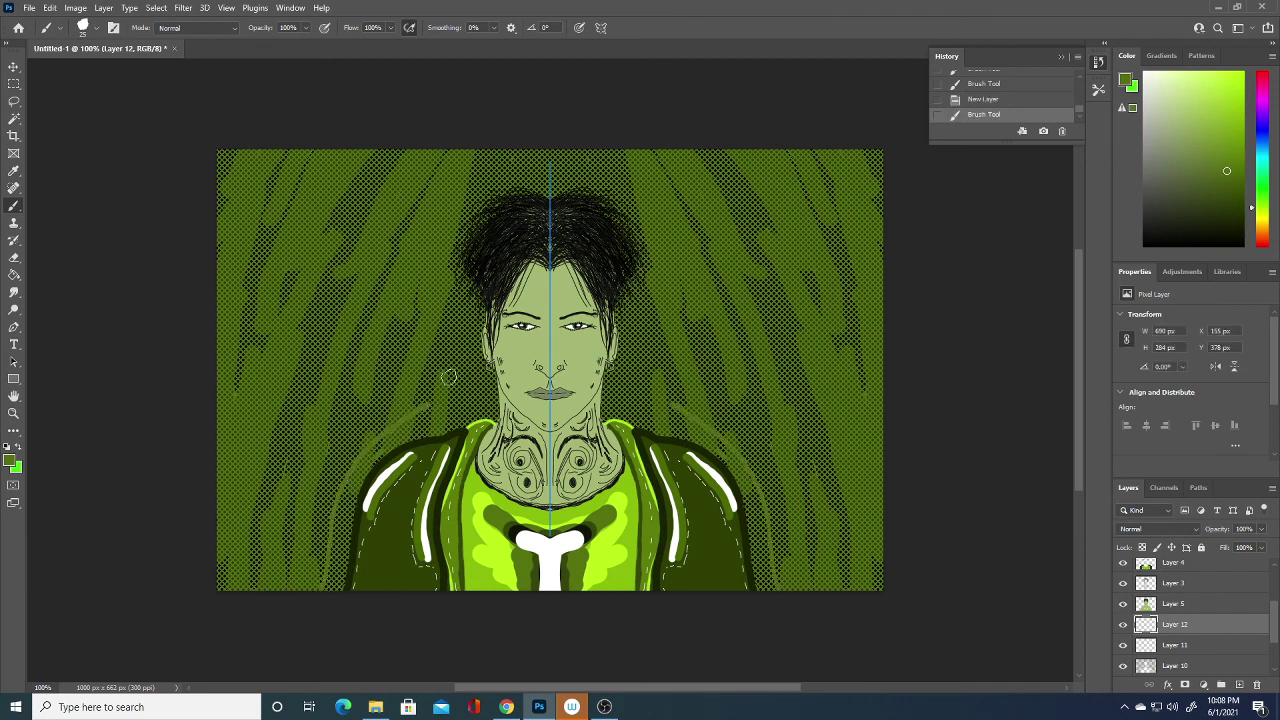
key("ctrl+z")
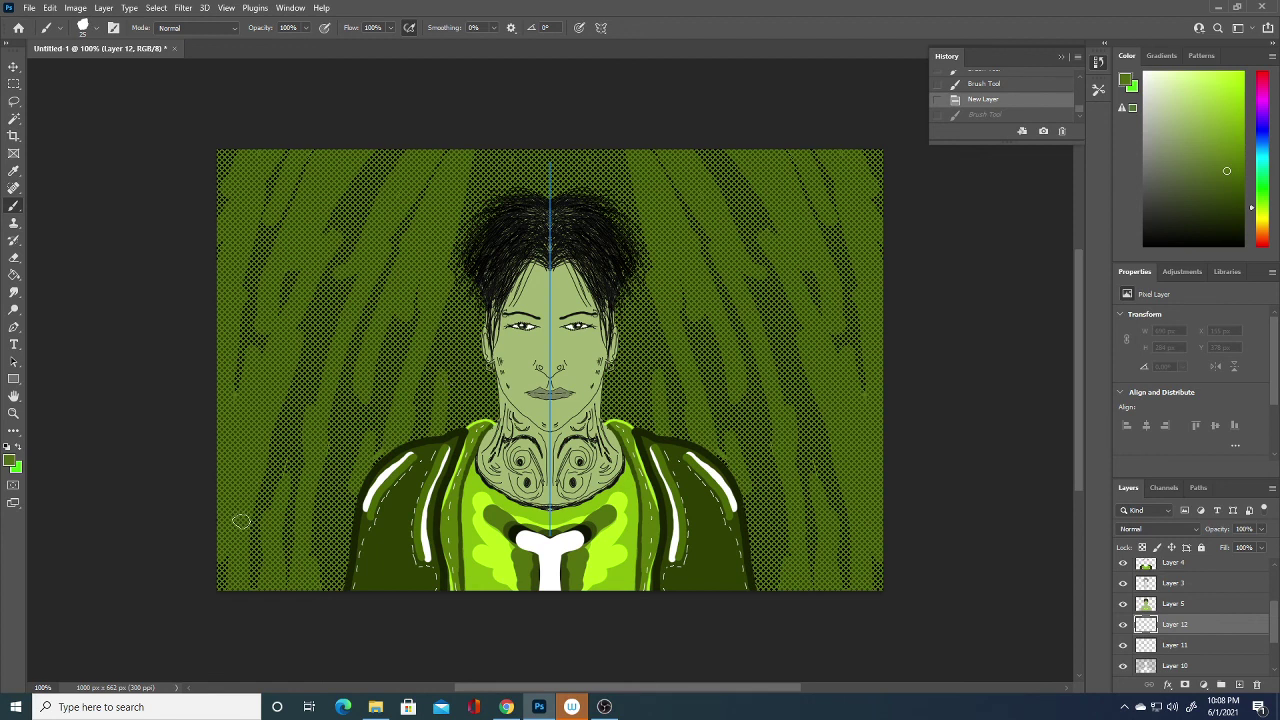
left_click_drag(238, 520, 338, 257)
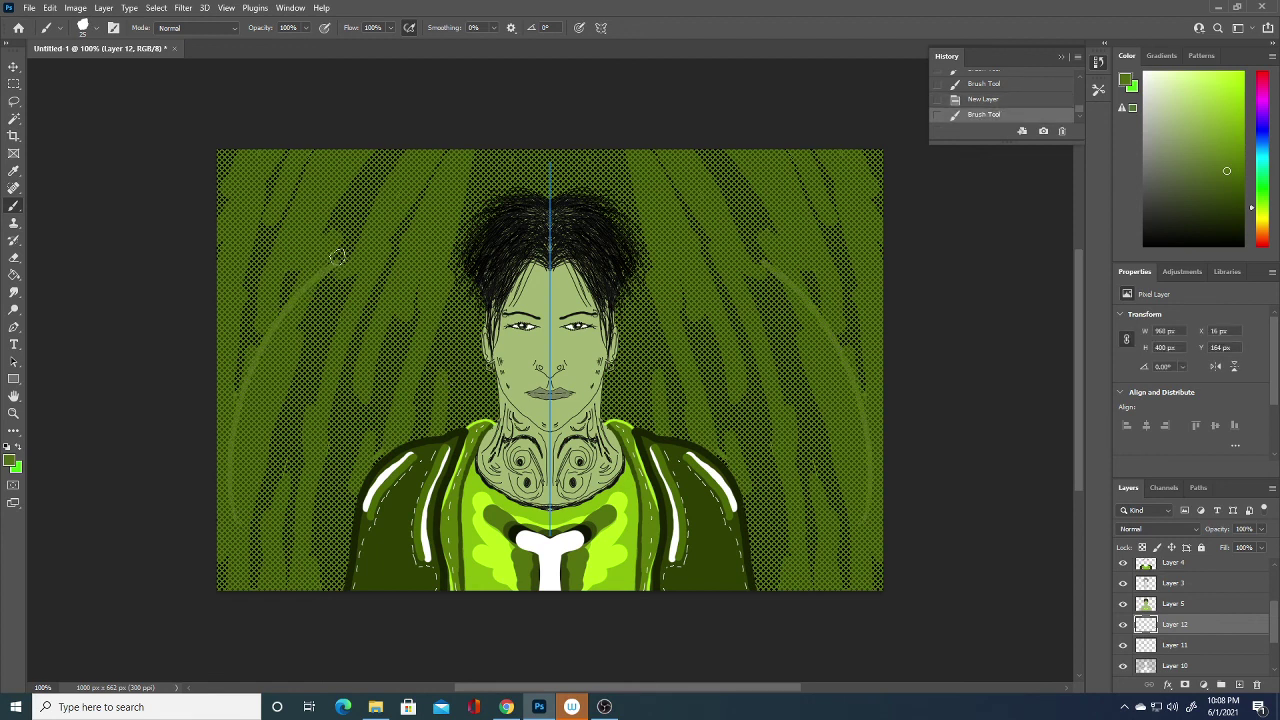
key("ctrl+z")
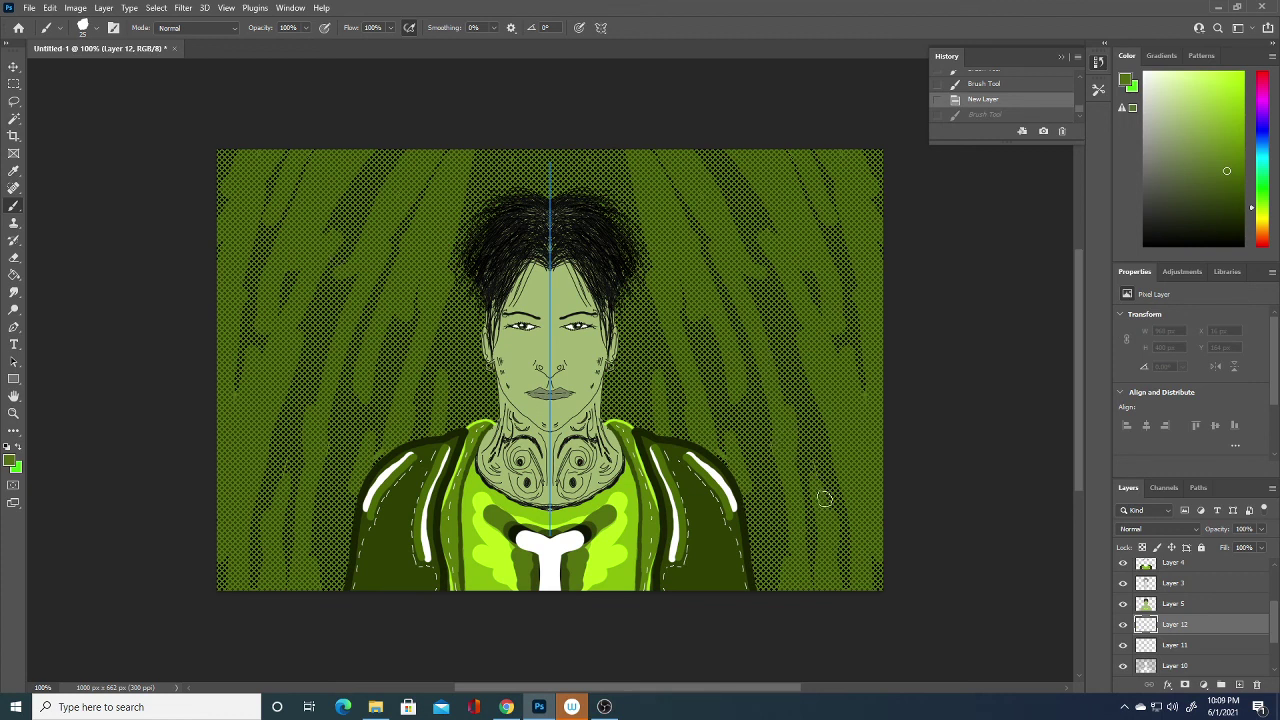
left_click_drag(778, 568, 679, 253)
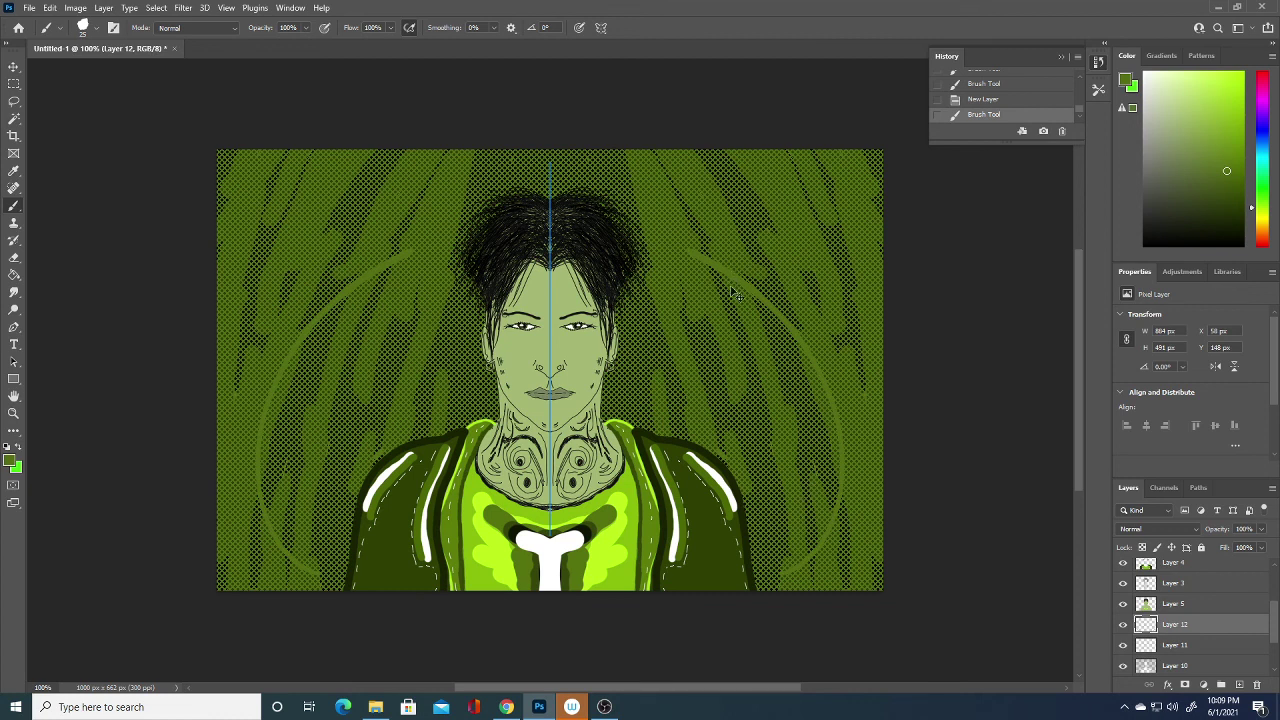
key("ctrl+z")
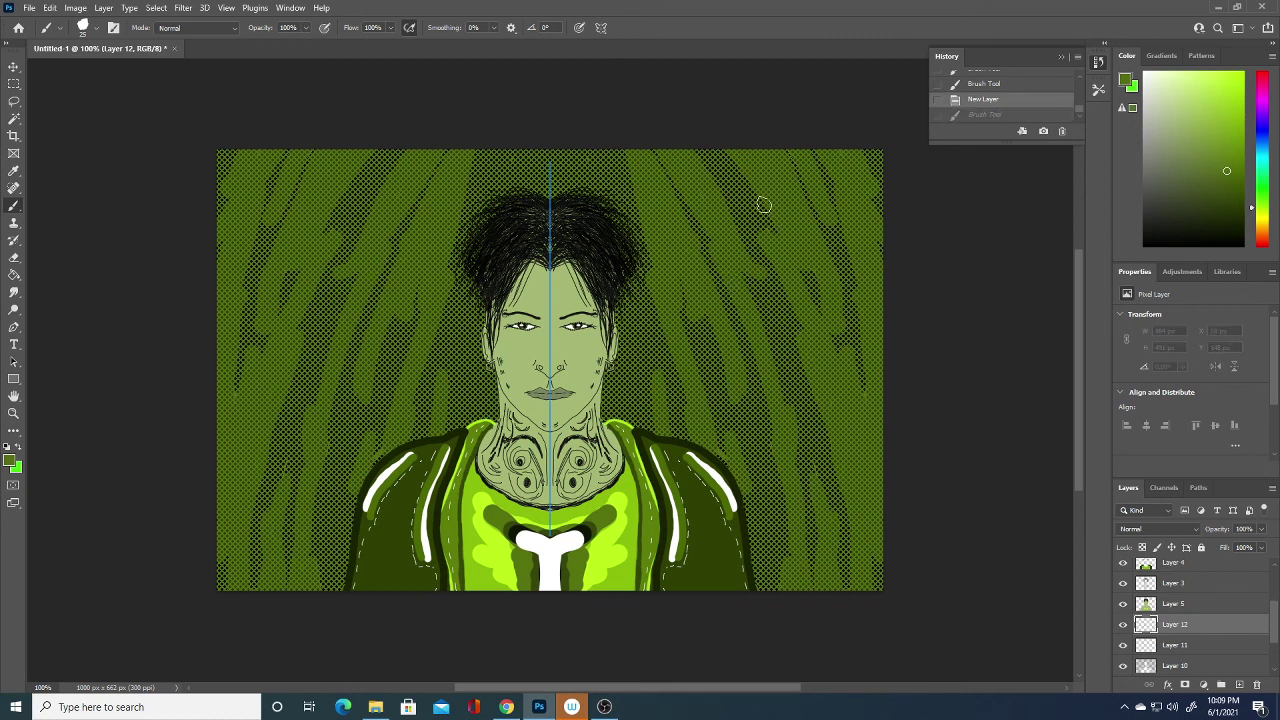
mouse_move(771, 166)
left_mouse_down()
mouse_move(823, 343)
mouse_move(833, 612)
left_mouse_up()
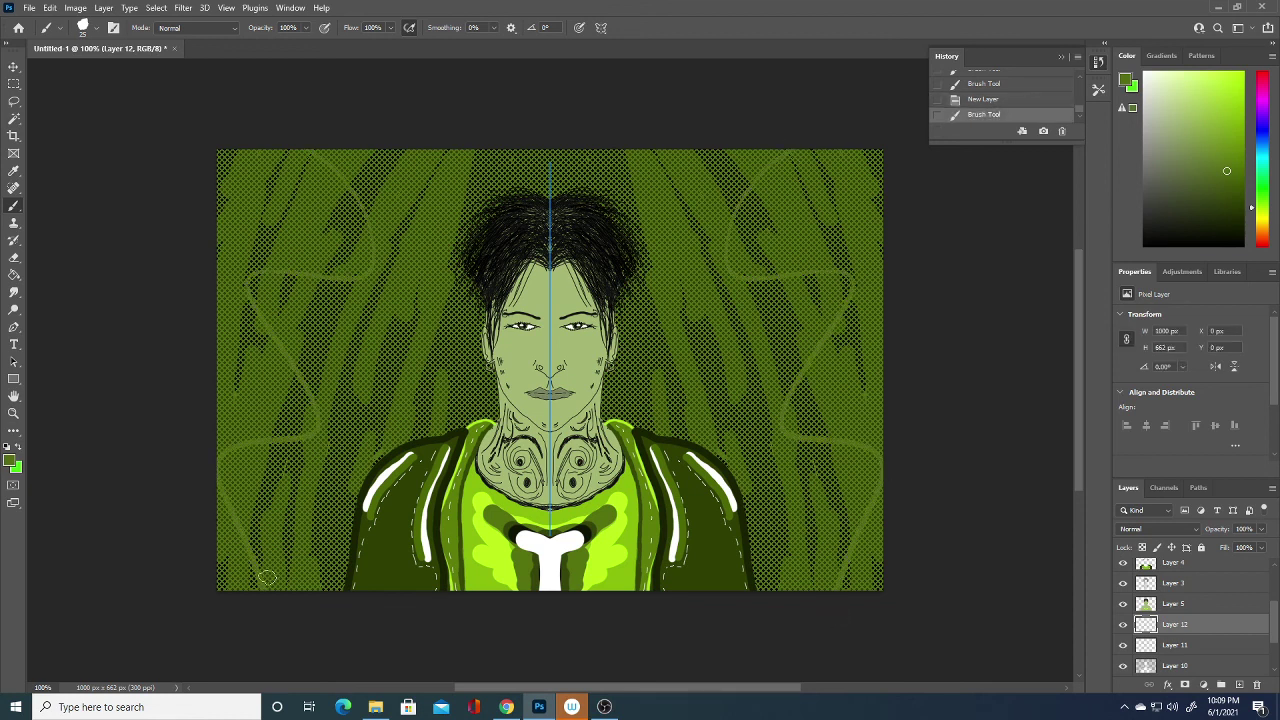
mouse_move(280, 598)
left_mouse_down()
mouse_move(323, 459)
mouse_move(323, 108)
left_mouse_up()
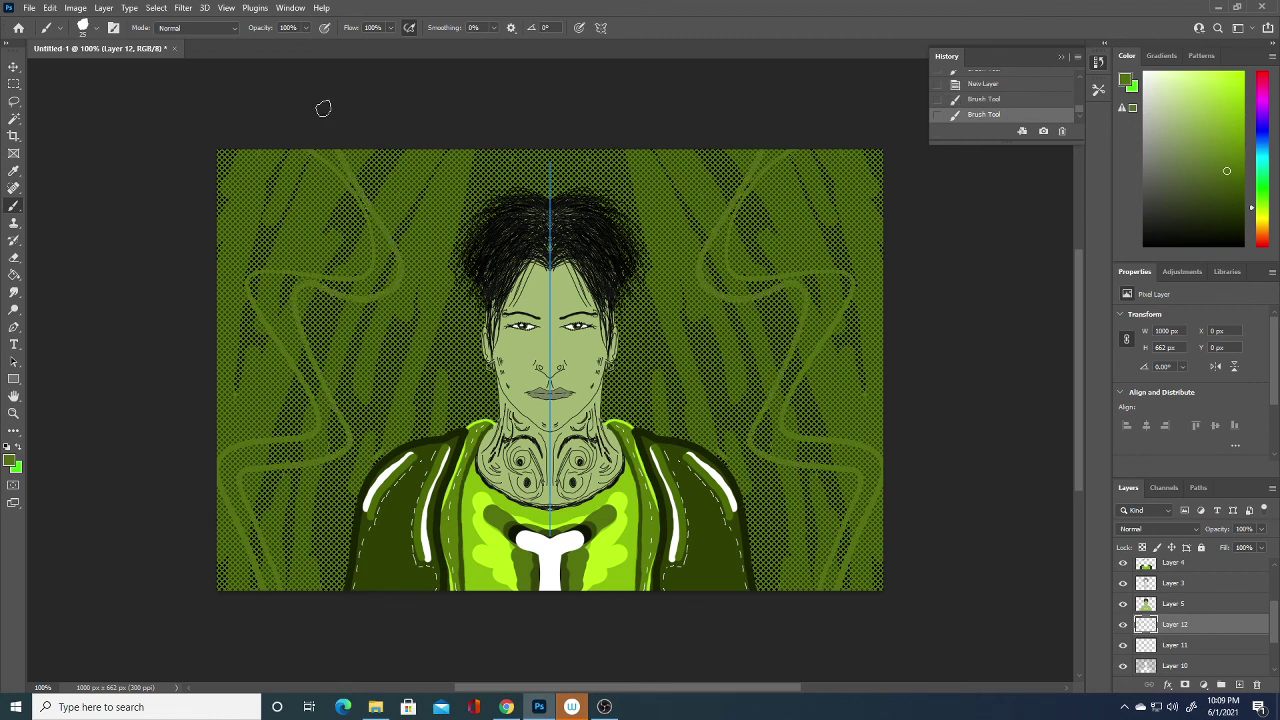
Step: Paint mirrored swirls up both sides in a darker green, then in a lighter green
left_click(13, 462)
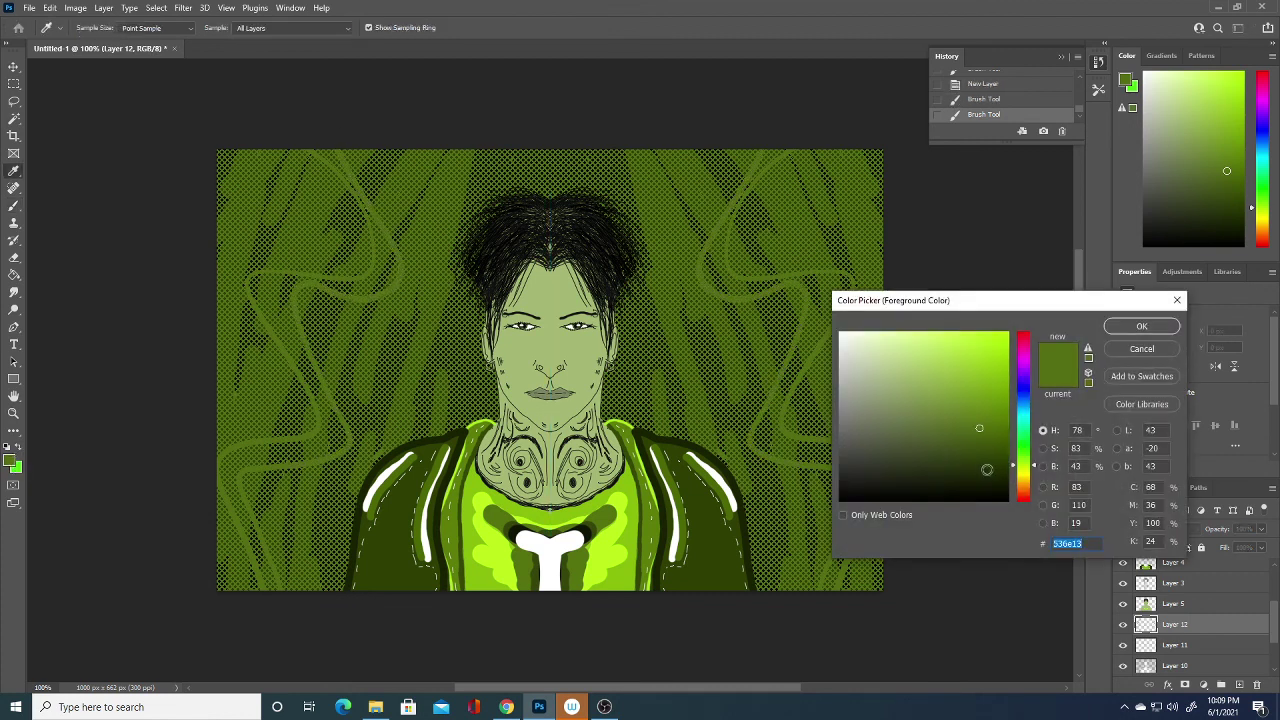
left_click(988, 474)
left_click(1141, 327)
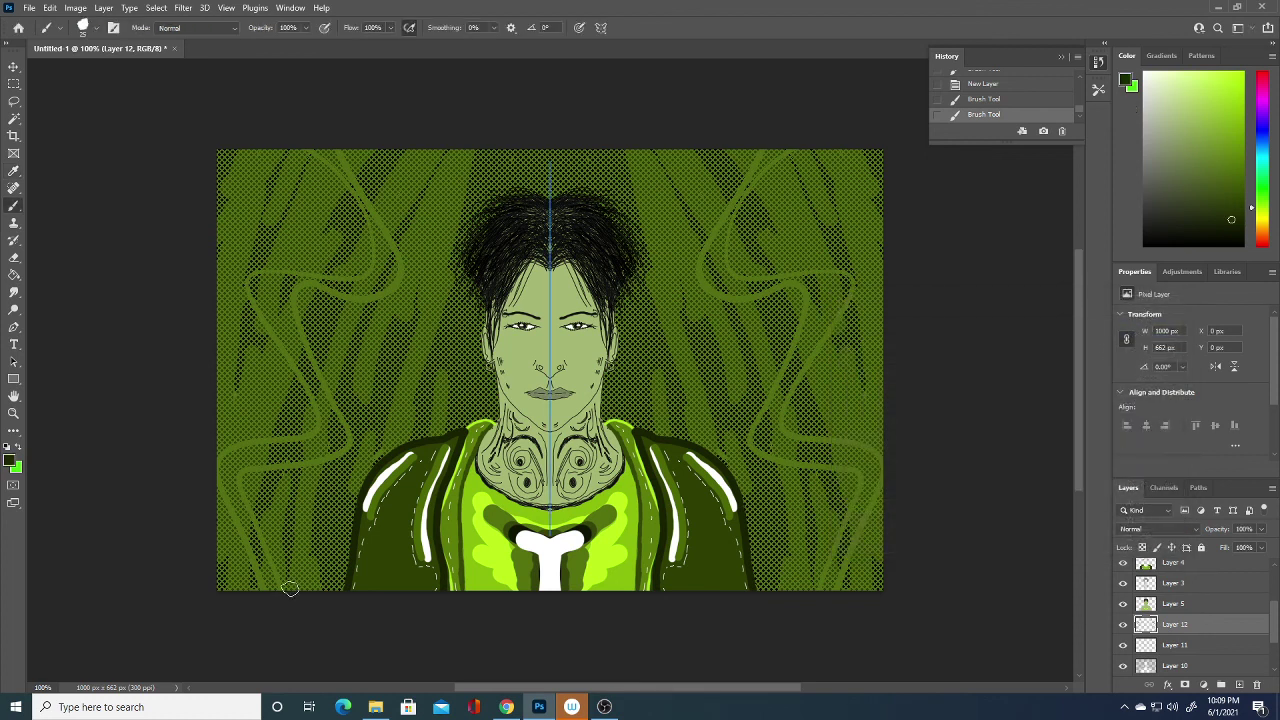
mouse_move(292, 597)
left_mouse_down()
mouse_move(262, 507)
mouse_move(350, 80)
left_mouse_up()
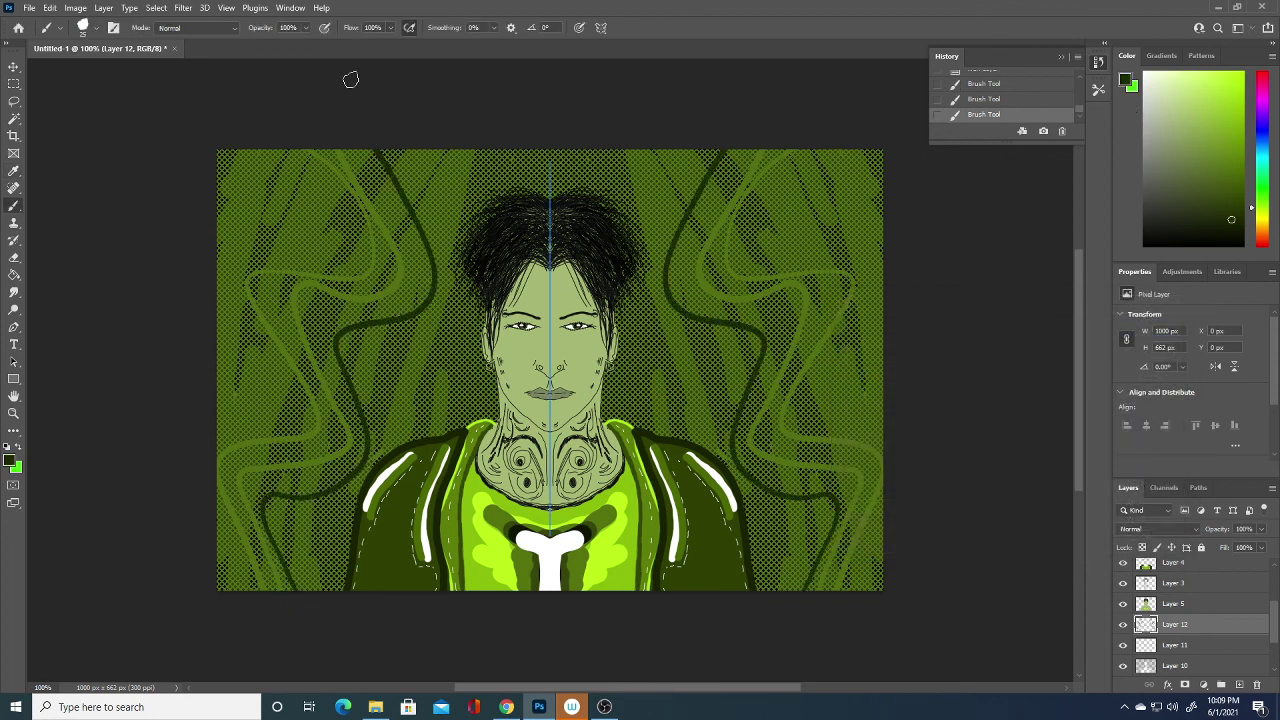
left_click(10, 461)
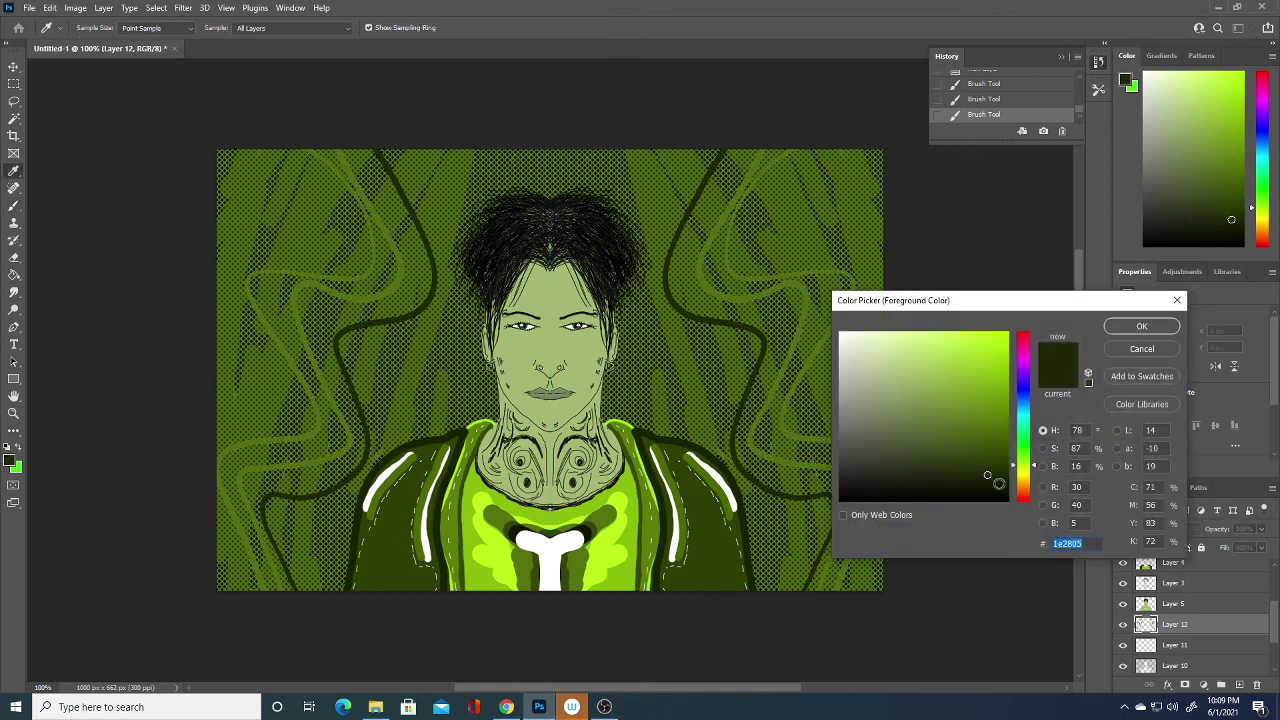
left_click(957, 437)
left_click(1141, 326)
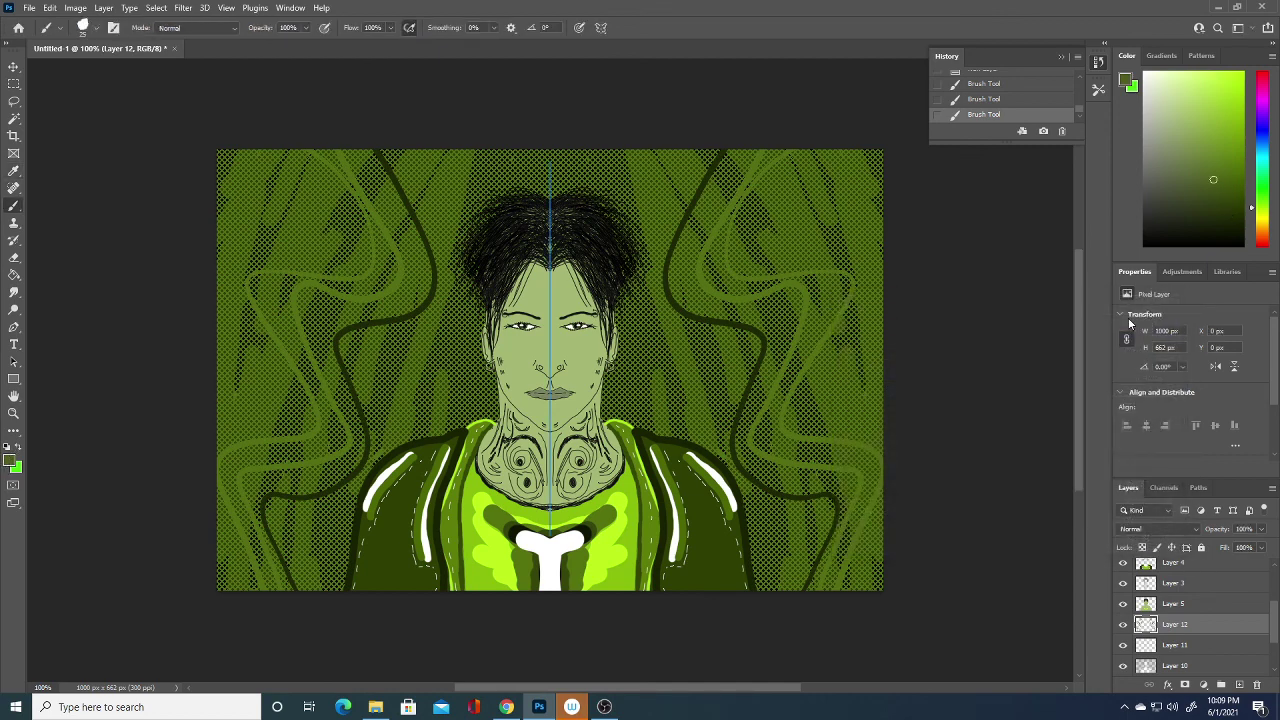
mouse_move(310, 594)
left_mouse_down()
mouse_move(358, 361)
mouse_move(312, 106)
left_mouse_up()
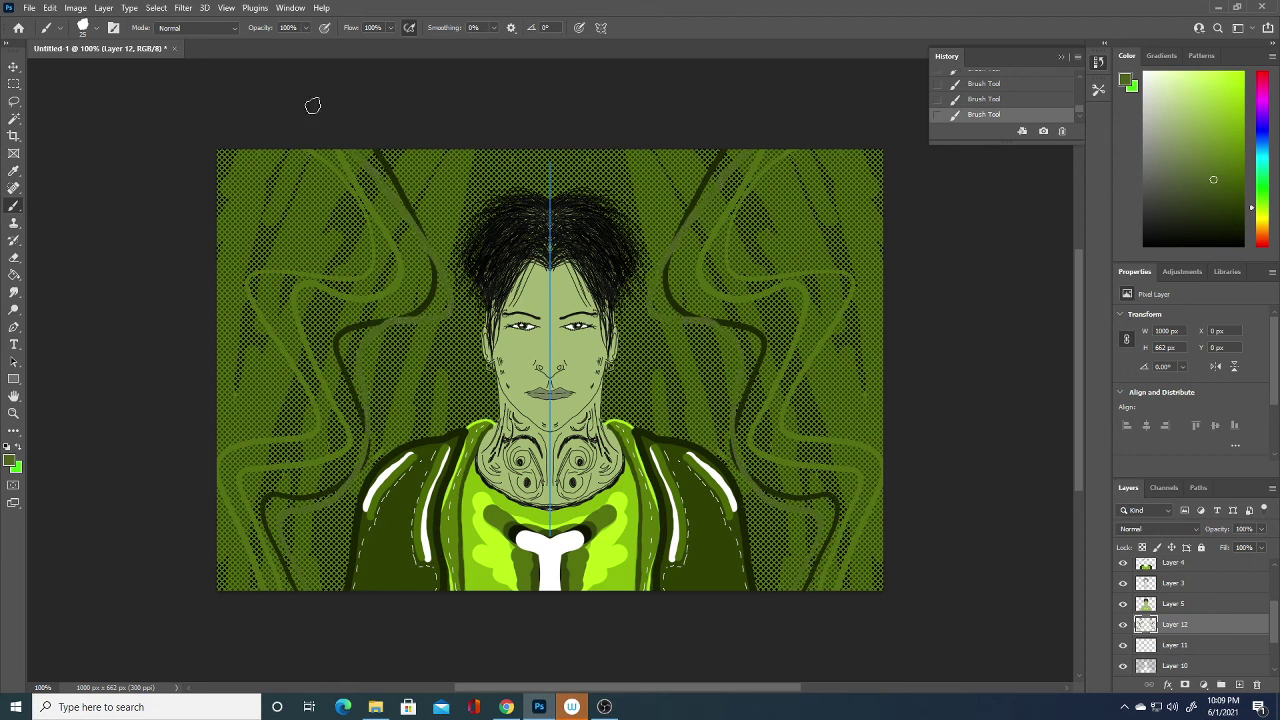
Step: Pick a bright green and paint a mirrored swirl up the left side
left_click(11, 461)
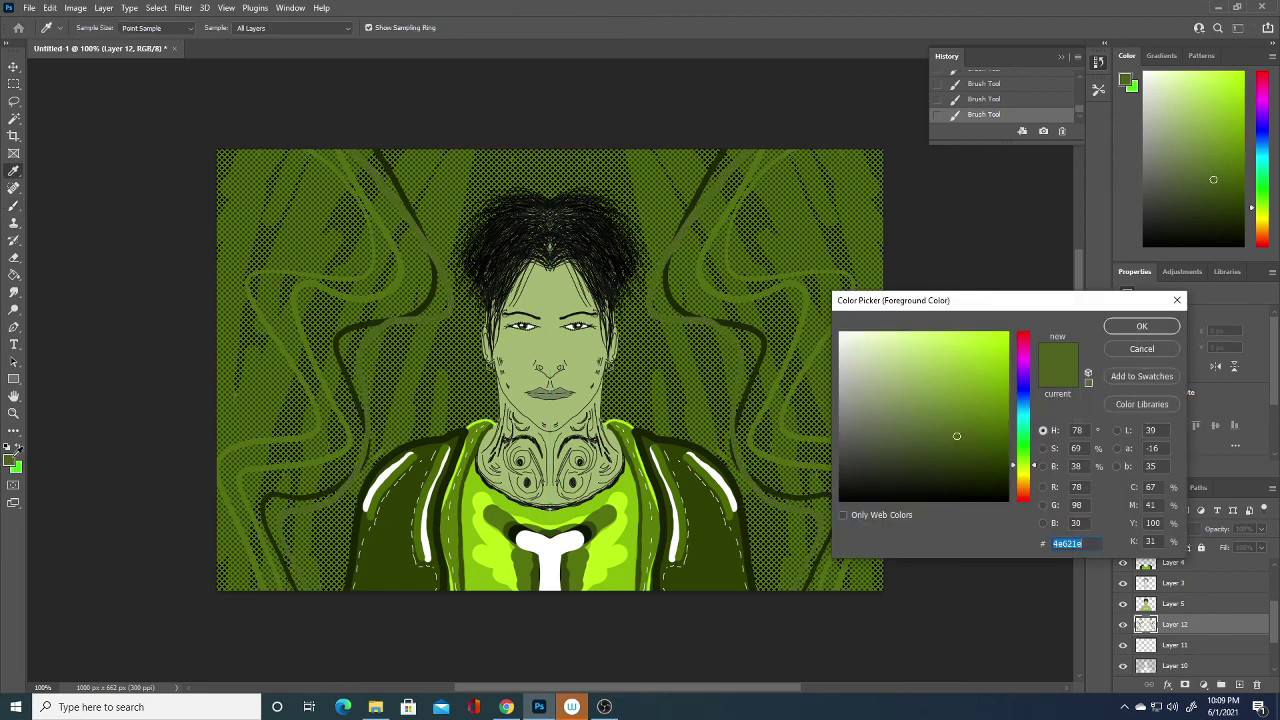
left_click_drag(979, 411, 994, 425)
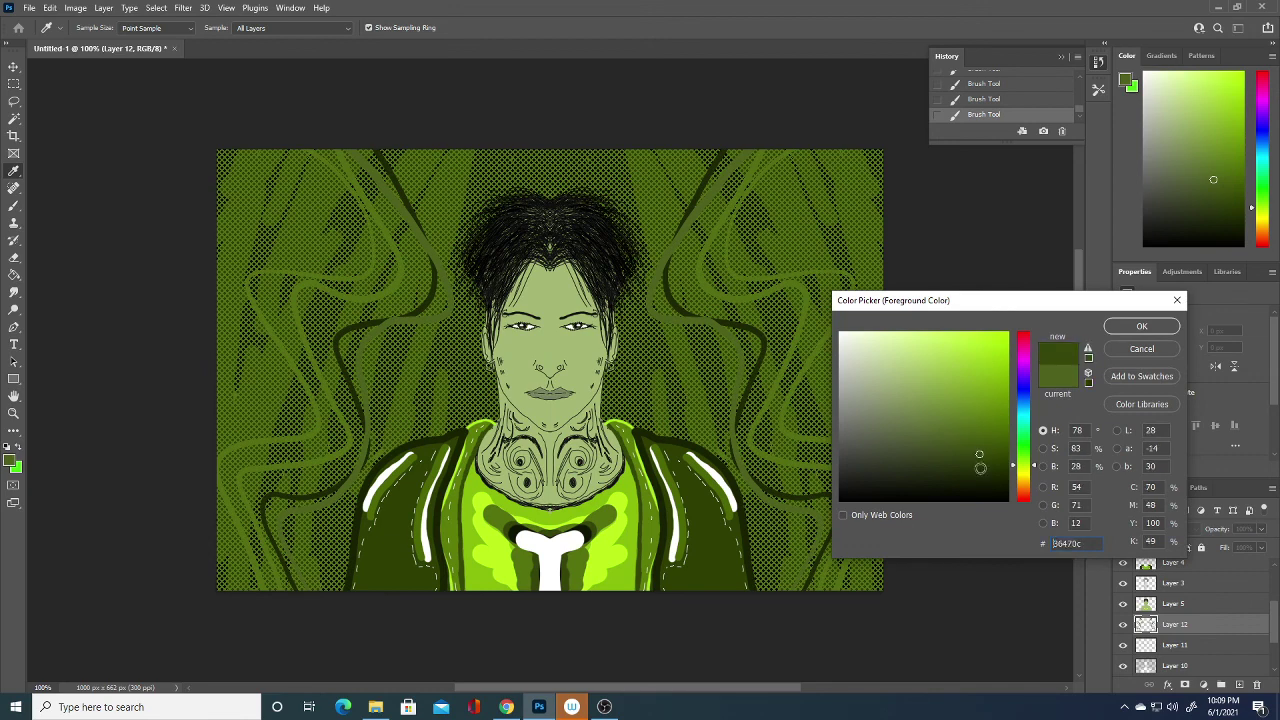
left_click(979, 391)
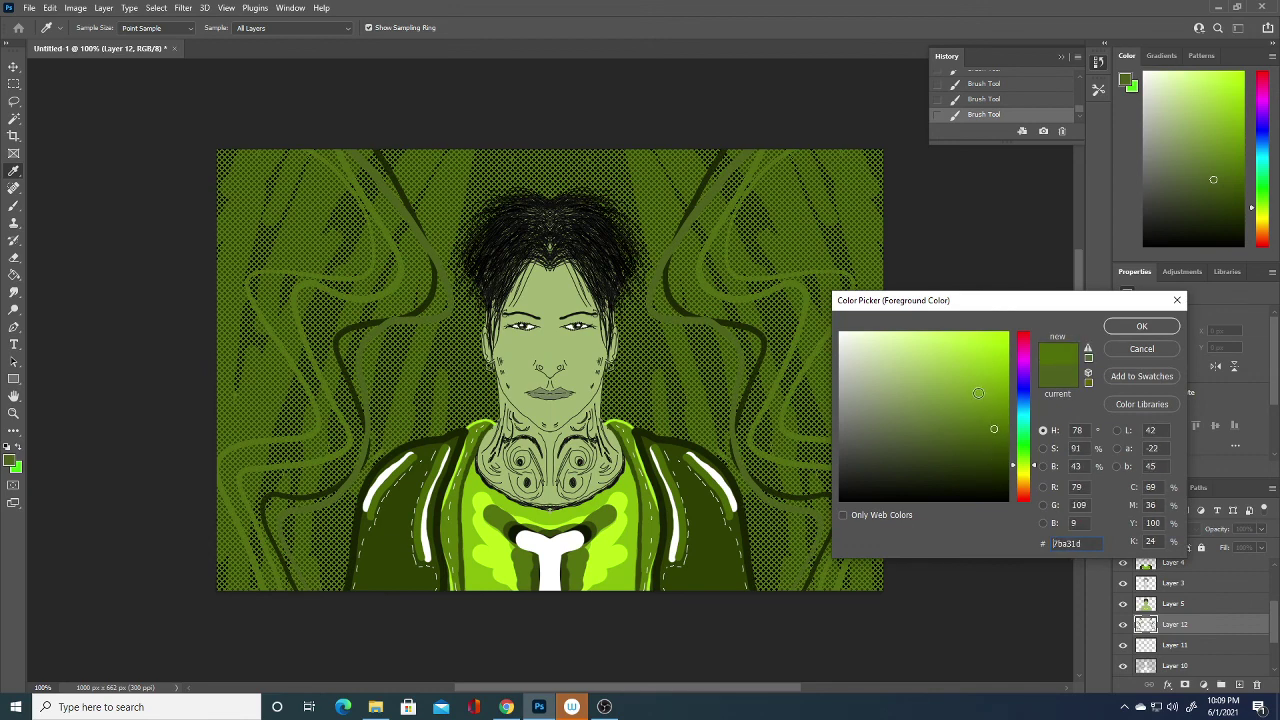
left_click(1141, 326)
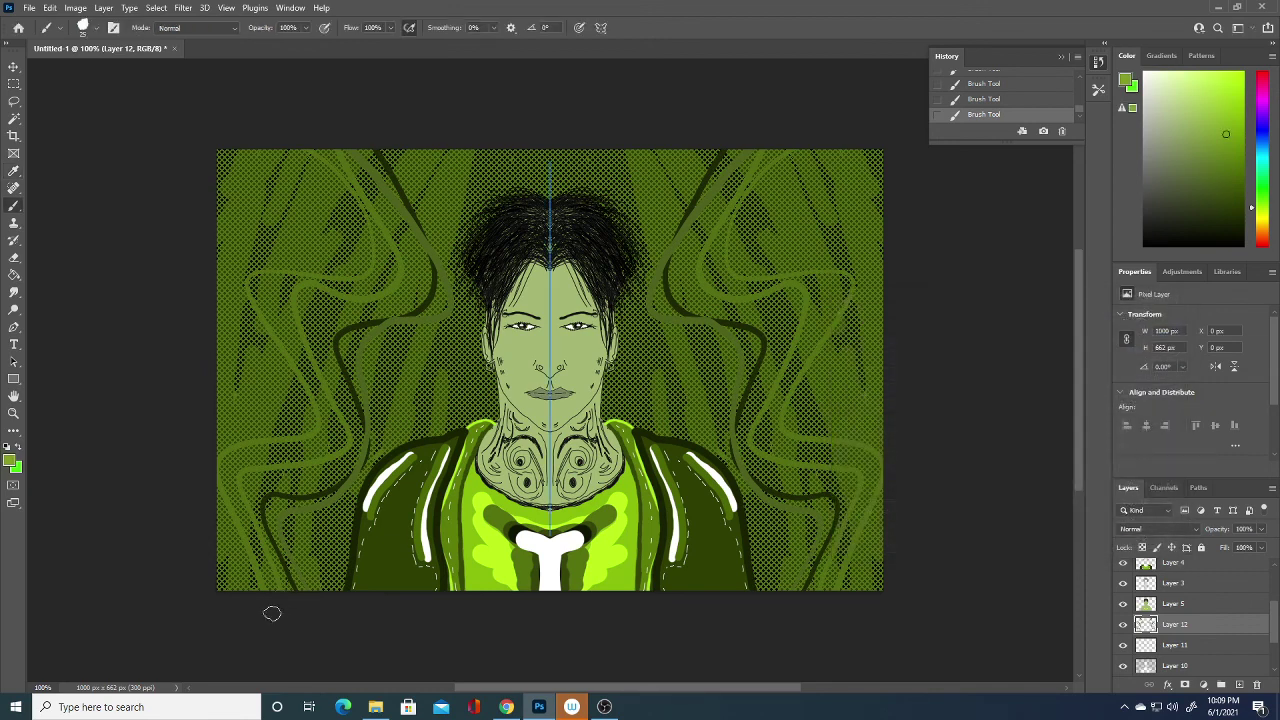
mouse_move(230, 580)
left_mouse_down()
mouse_move(299, 290)
mouse_move(266, 98)
left_mouse_up()
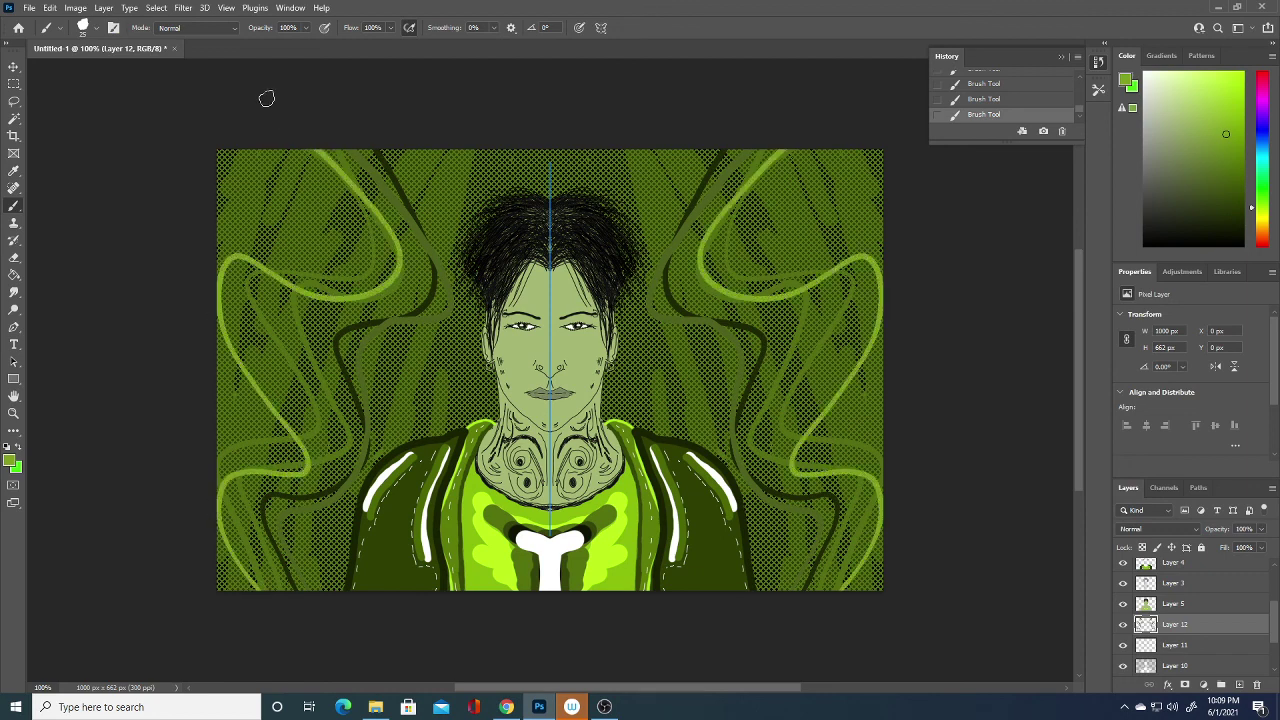
Step: Paint a darker green swirl from bottom-left to top, mirrored on both sides
left_click(10, 461)
left_click(990, 411)
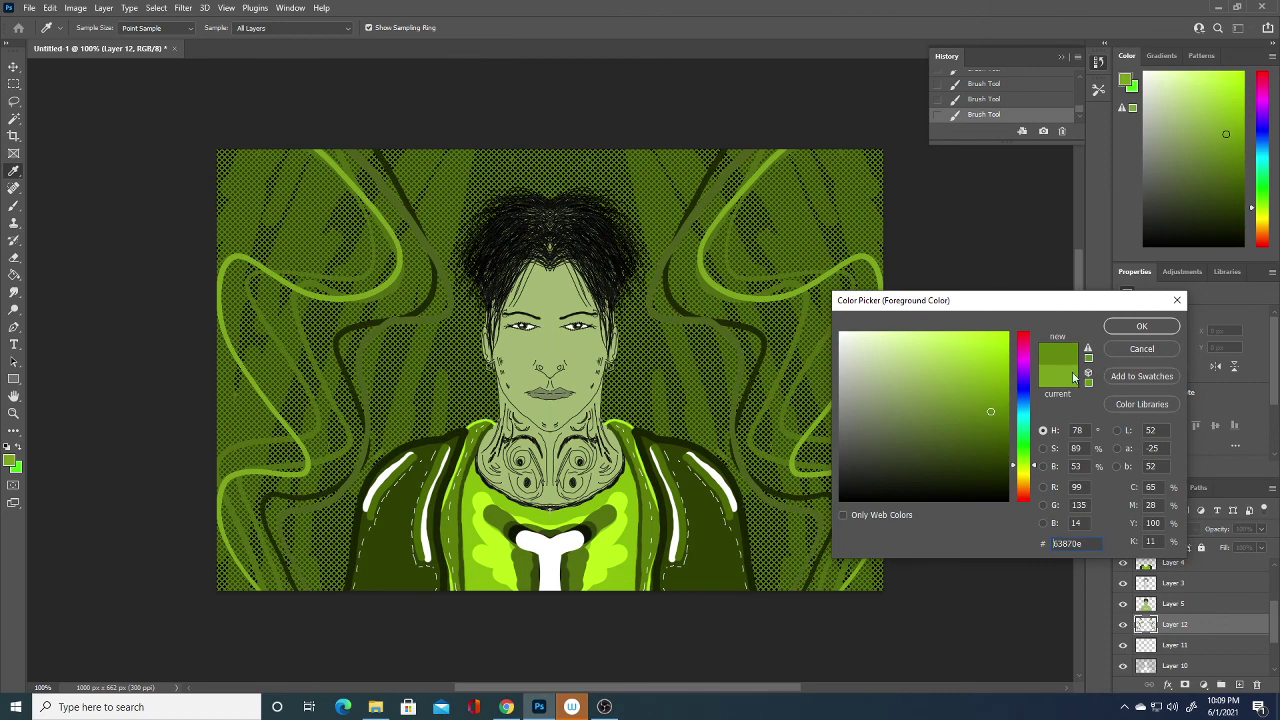
left_click(1000, 431)
left_click(1141, 326)
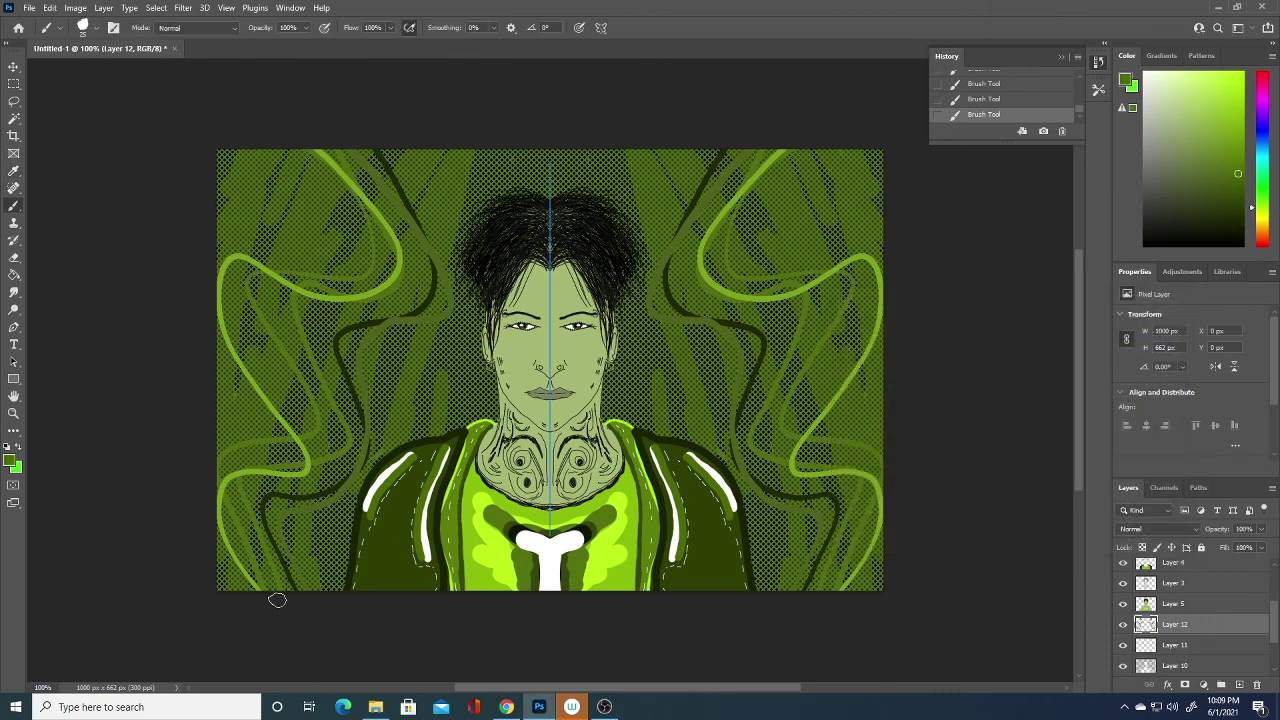
mouse_move(277, 600)
left_mouse_down()
mouse_move(409, 181)
mouse_move(308, 77)
left_mouse_up()
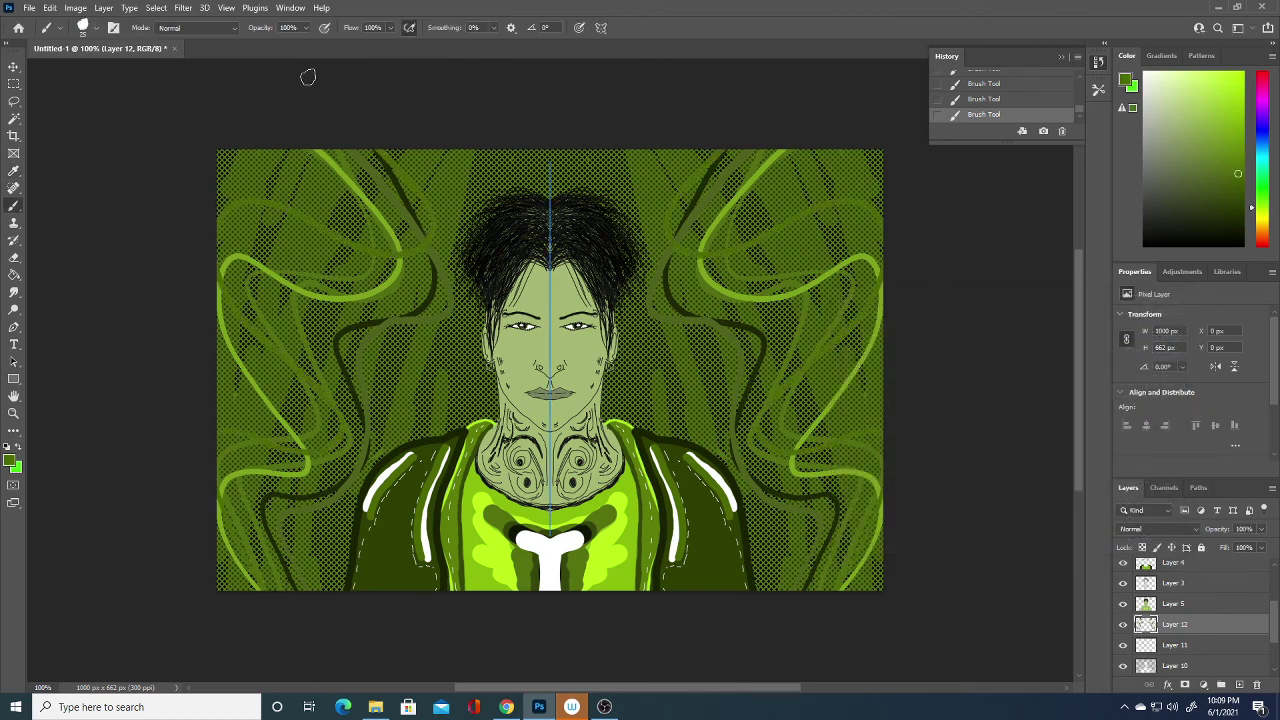
Step: Paint a pale, nearly white green swirl up both sides
left_click(11, 460)
left_click(850, 356)
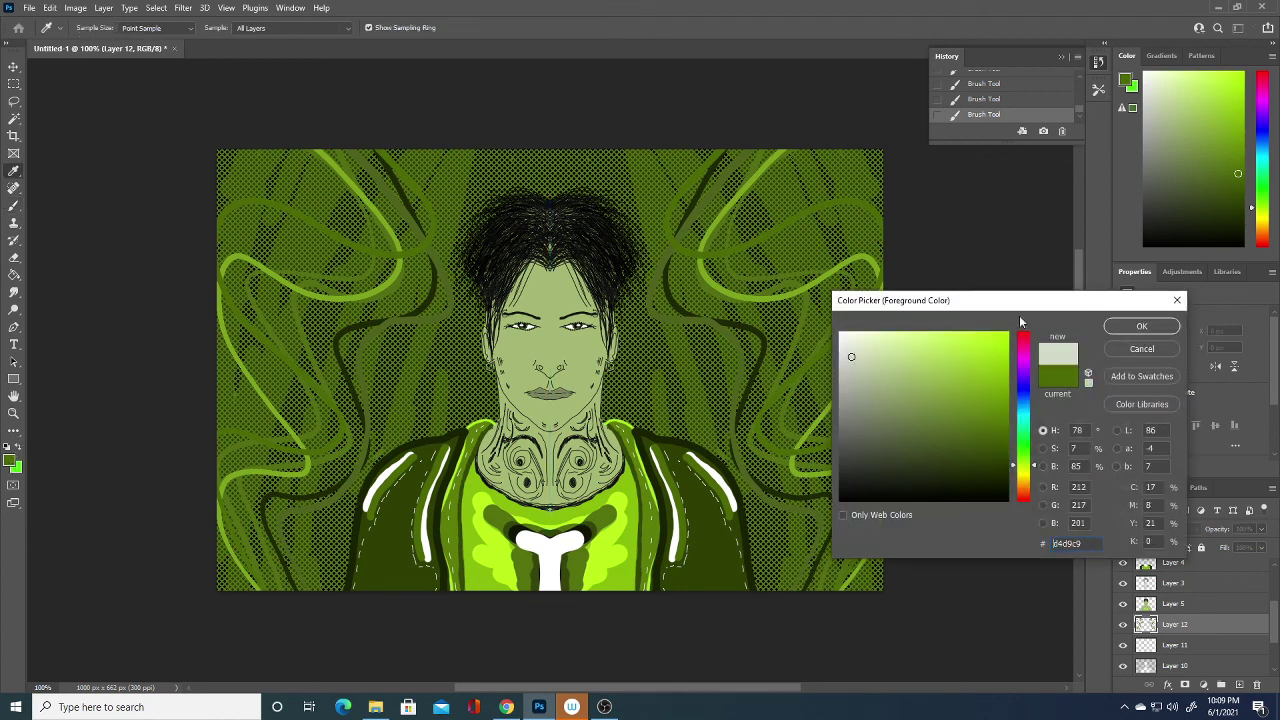
left_click(1150, 326)
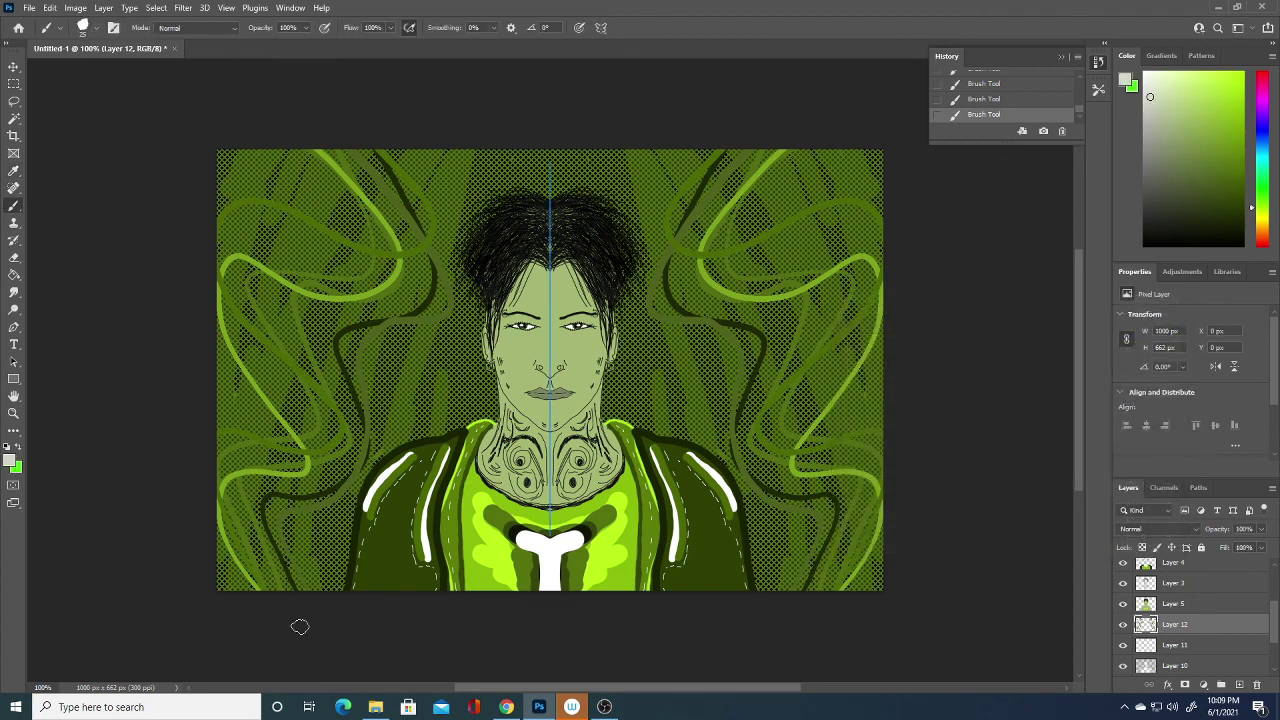
mouse_move(298, 623)
left_mouse_down()
mouse_move(410, 289)
mouse_move(243, 108)
left_mouse_up()
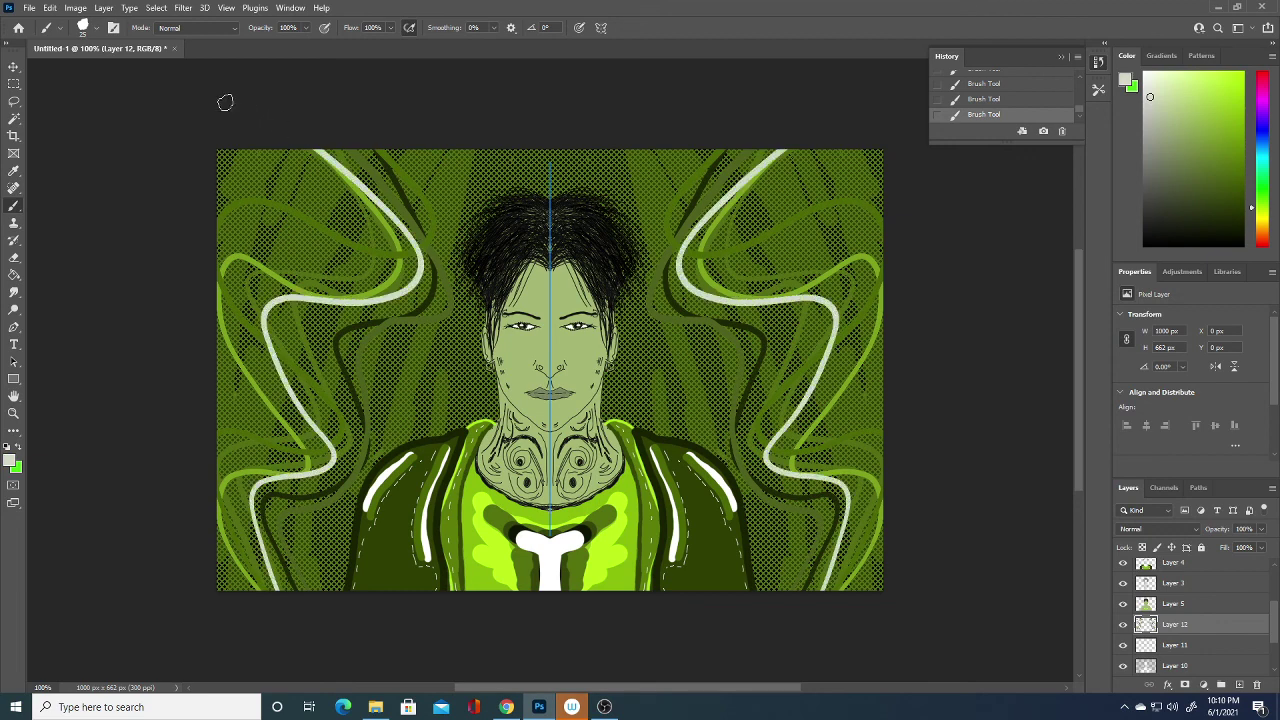
Step: Paint dark green swirls mirrored across both halves of the background
left_click(11, 461)
left_click_drag(1000, 447, 999, 433)
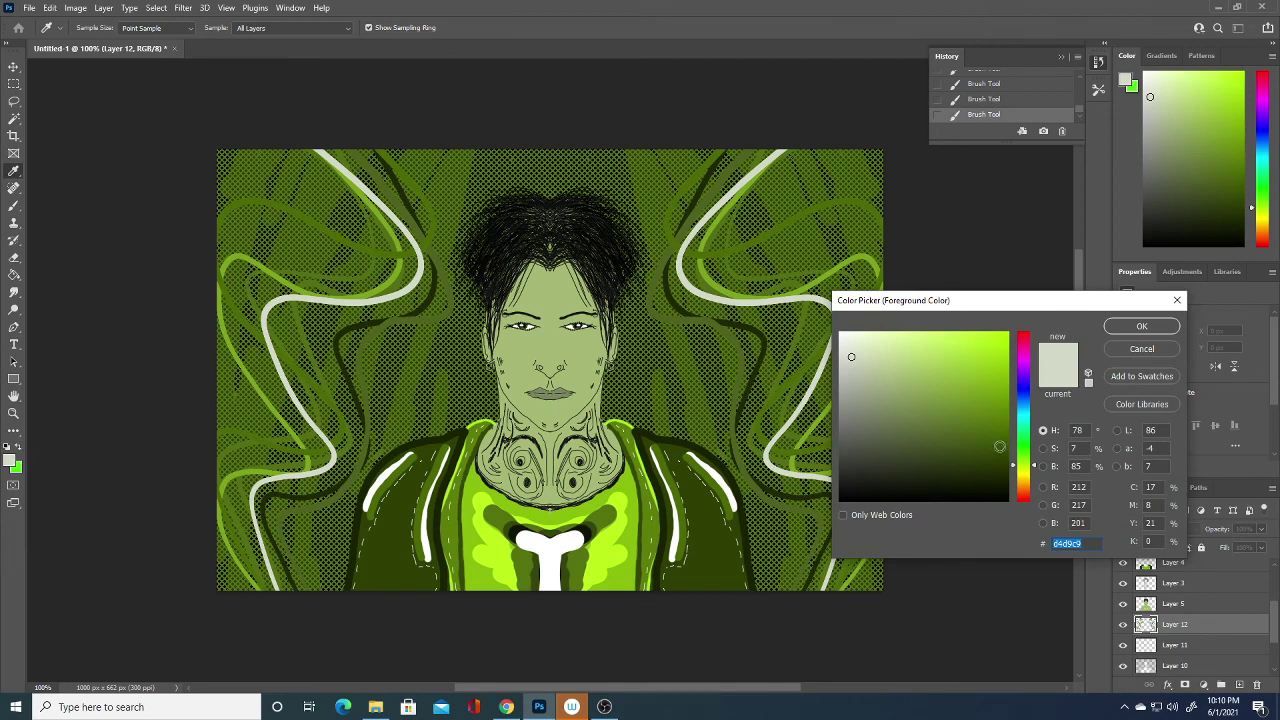
left_click(1143, 327)
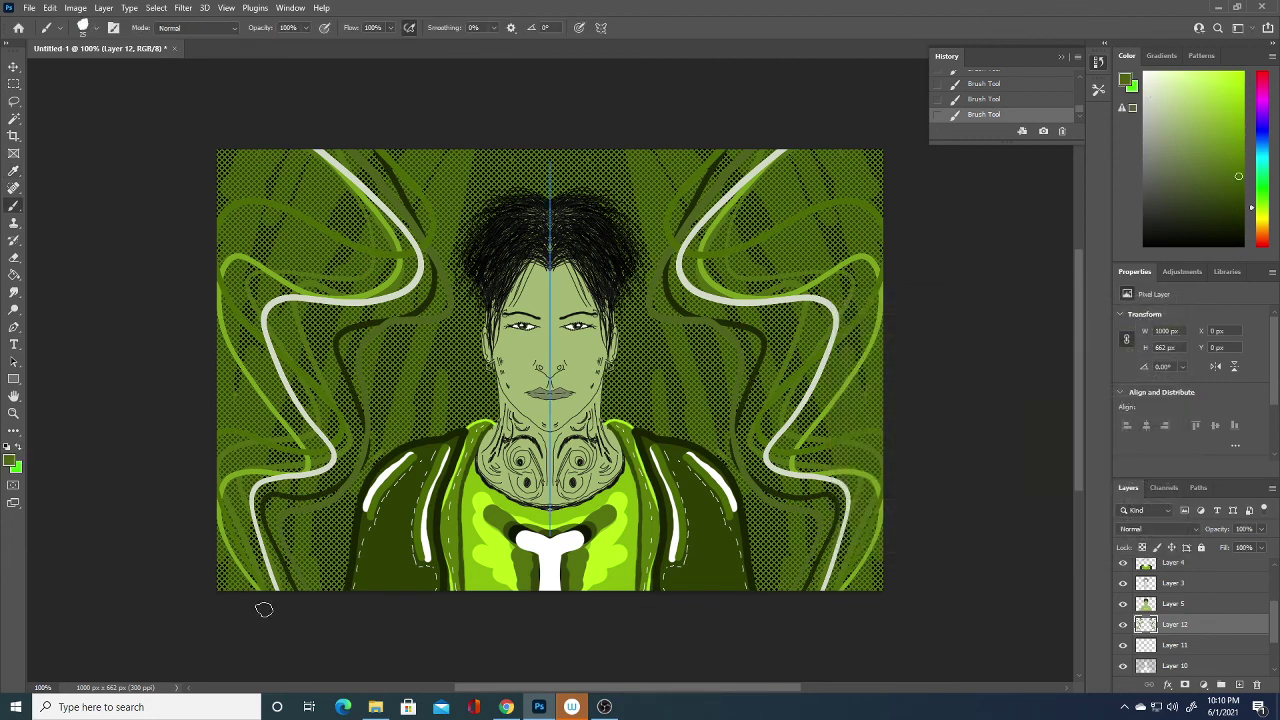
left_click_drag(250, 588, 419, 153)
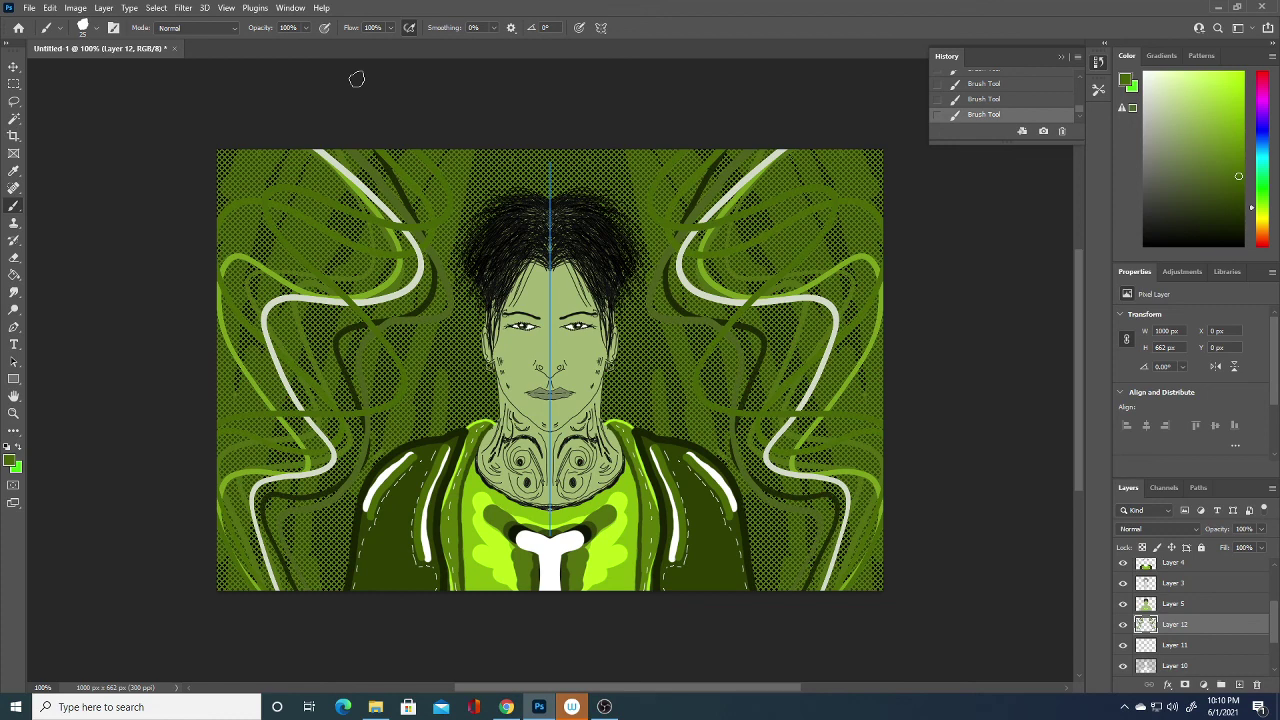
Step: Add a new layer above Layer 9 and set the foreground colour to black
scroll(1222, 570, "up", 3)
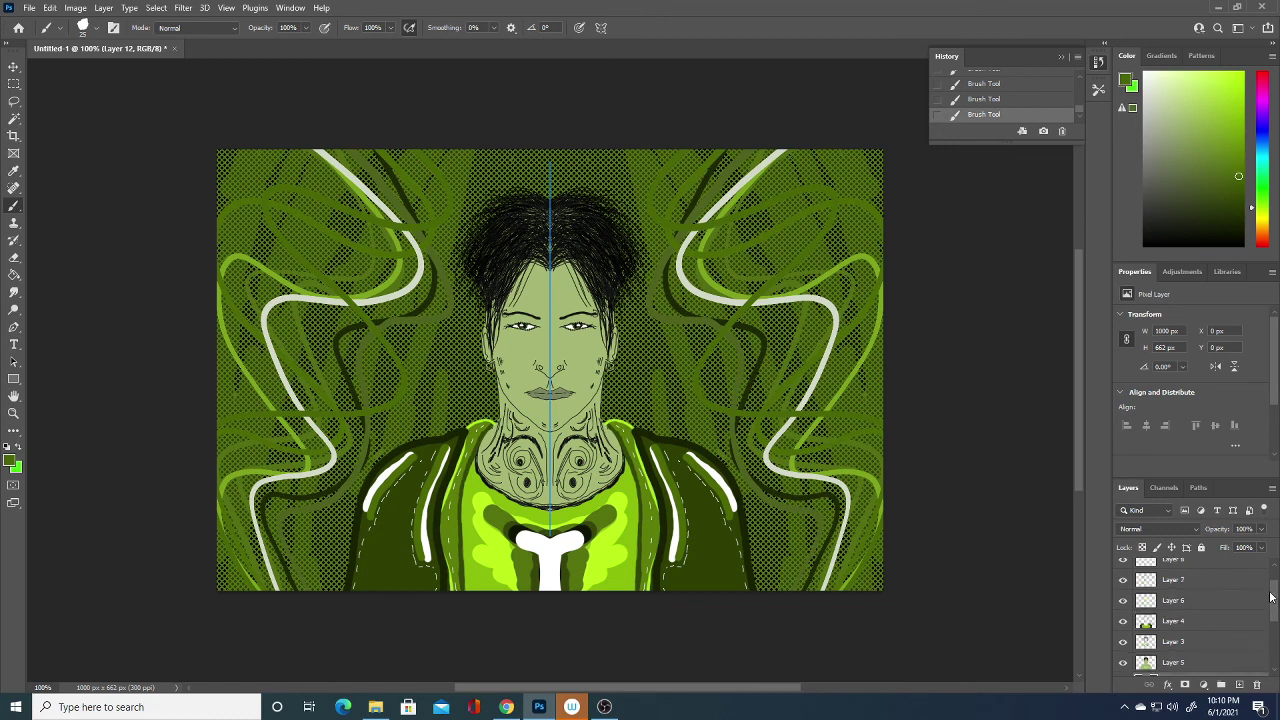
left_click(1222, 570)
left_click(1238, 682)
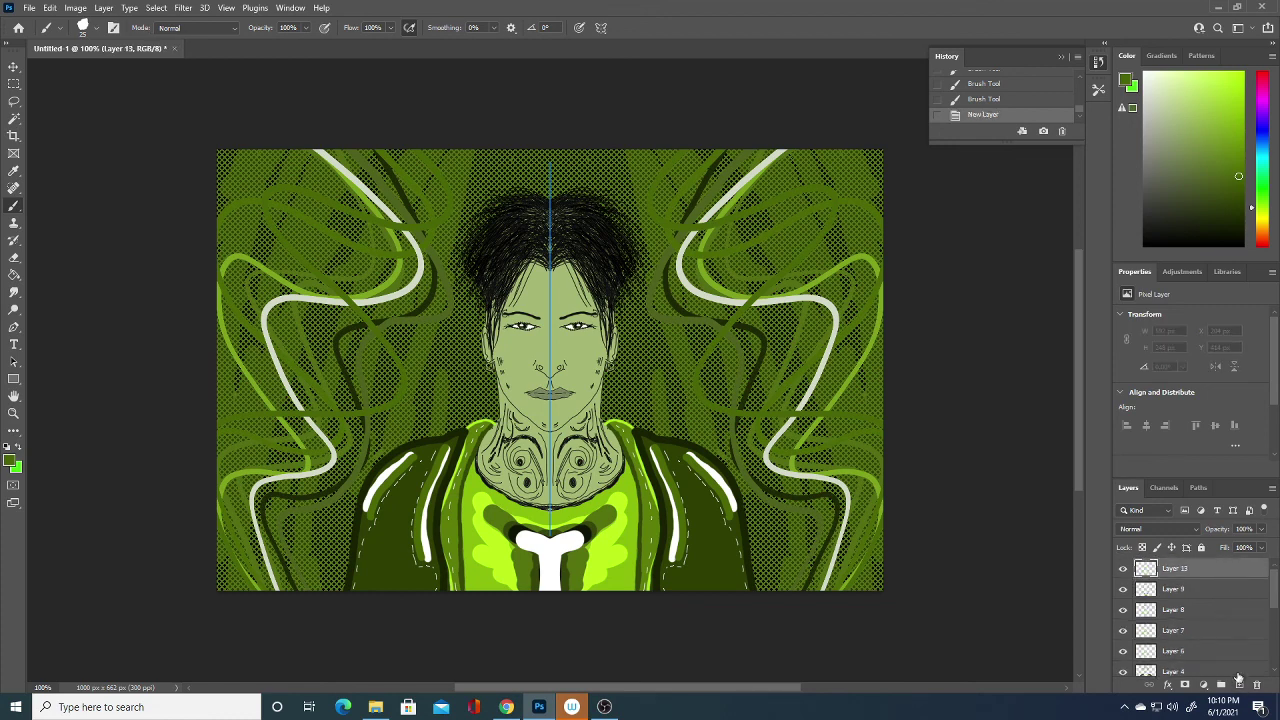
left_click(12, 462)
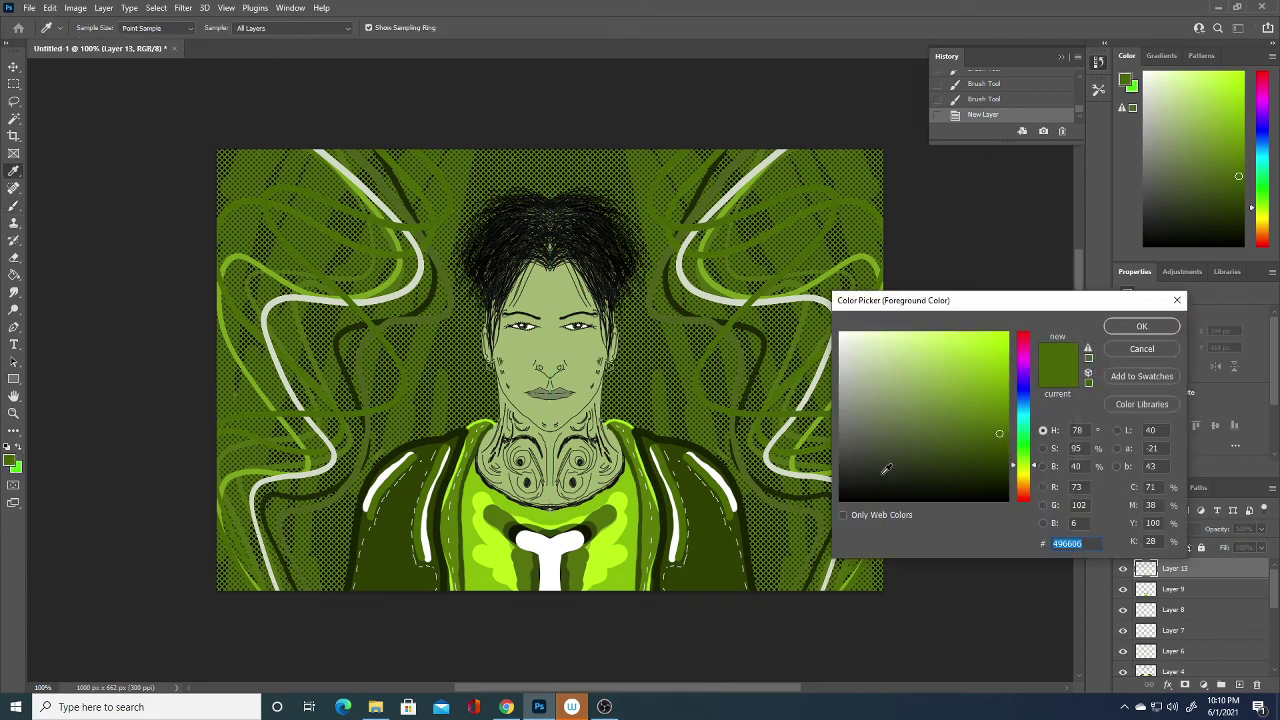
left_click_drag(889, 470, 856, 494)
left_click(1143, 327)
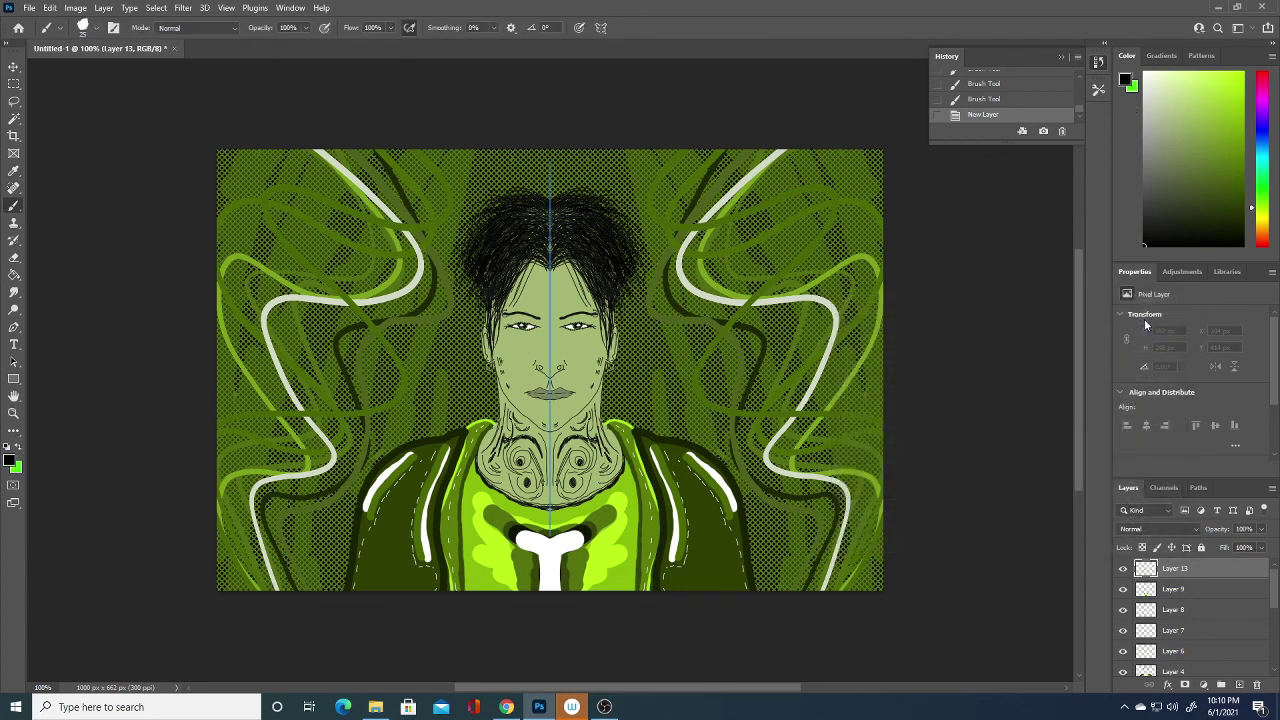
Step: Choose the Hard Round brush at 7 px
left_click(91, 28)
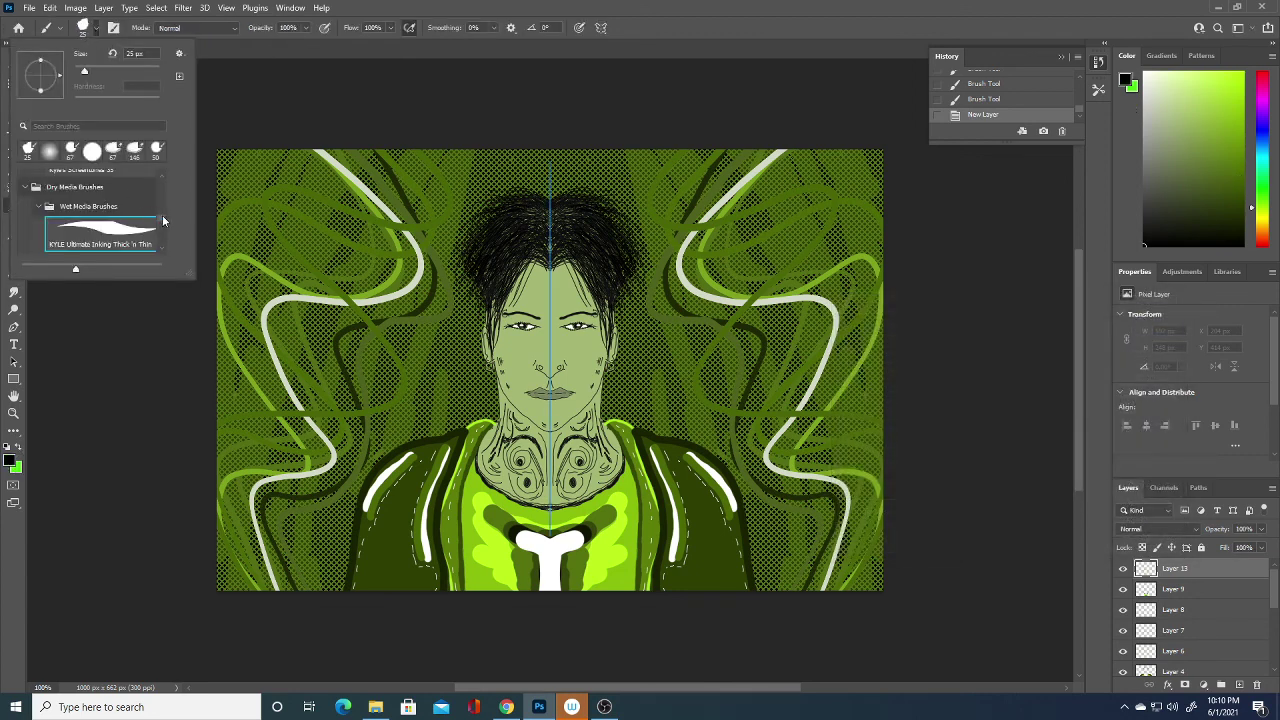
scroll(120, 215, "up", 5)
left_click(93, 232)
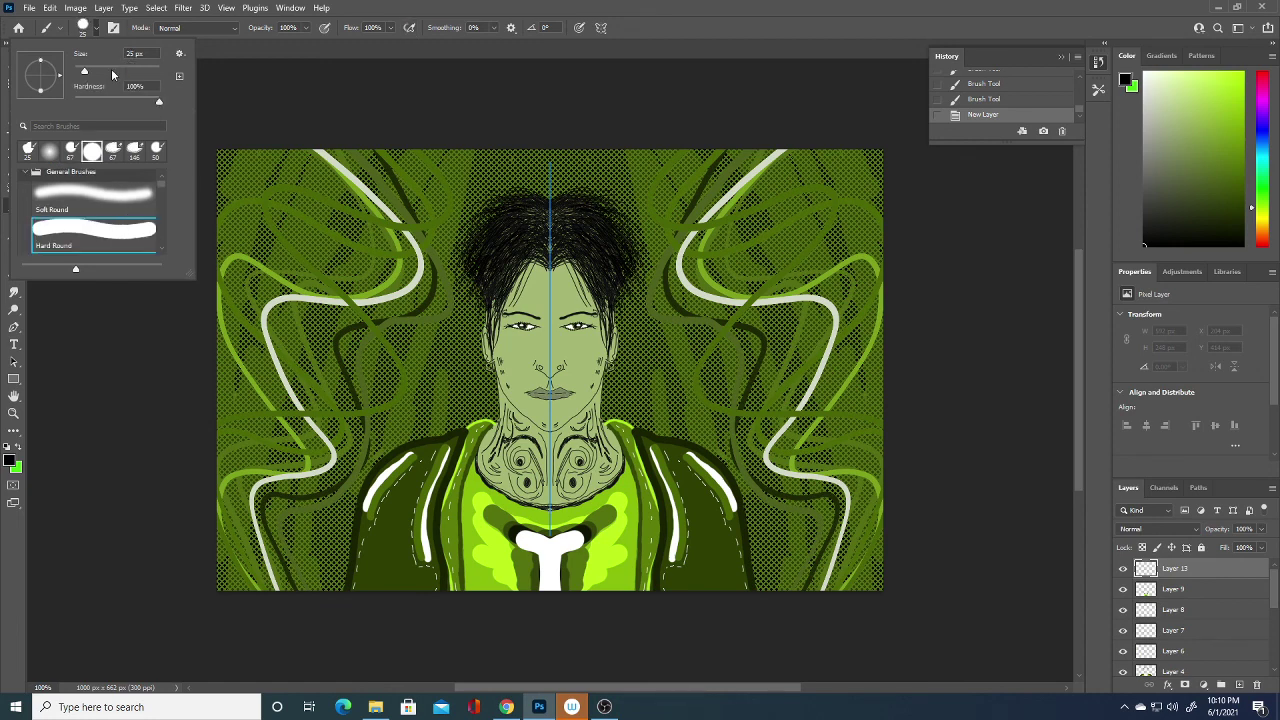
left_click_drag(84, 72, 78, 72)
left_click(245, 78)
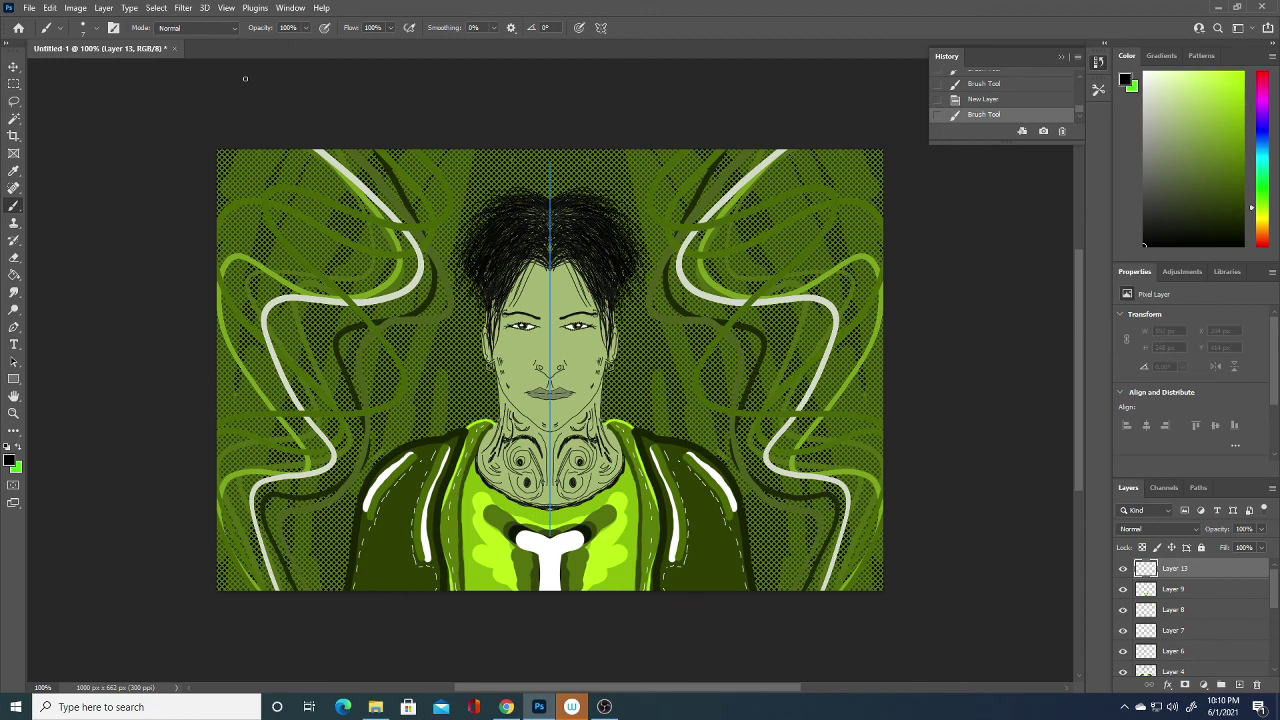
Step: On a new layer, try mirrored black loops beside the jacket, undo them, and turn off symmetry
left_click(1239, 683)
left_click_drag(770, 515, 793, 407)
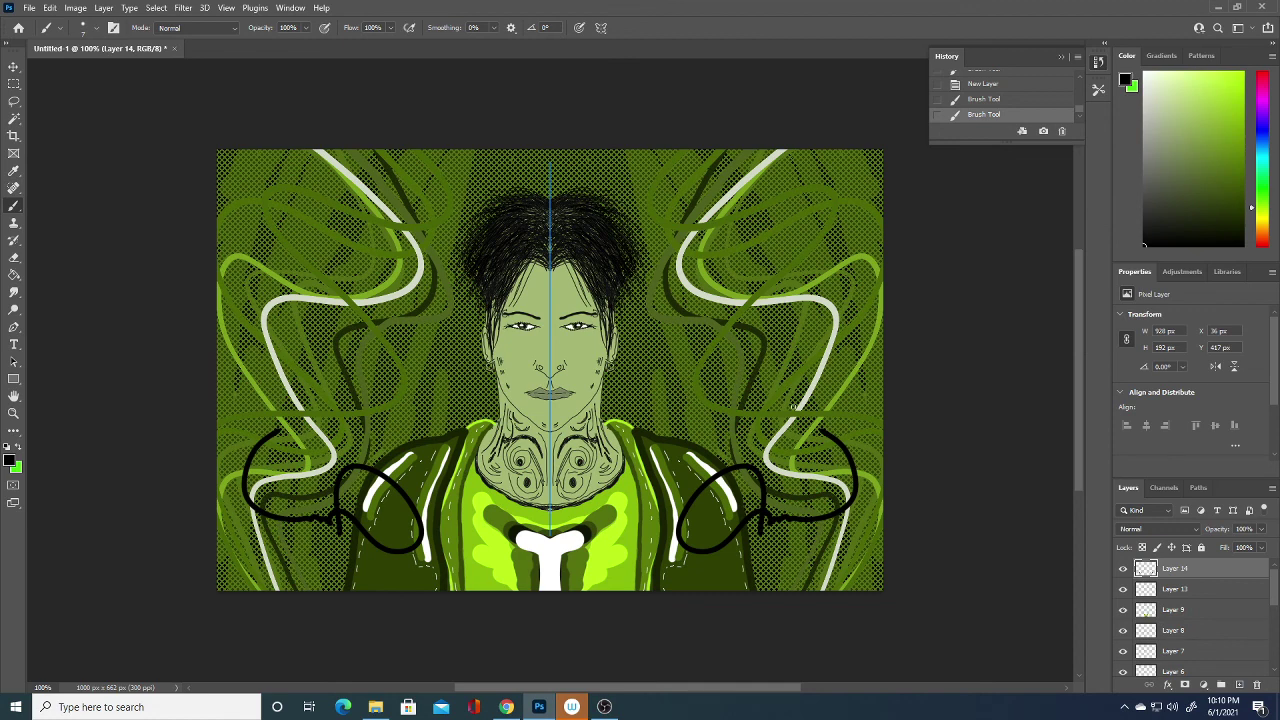
key("ctrl+z")
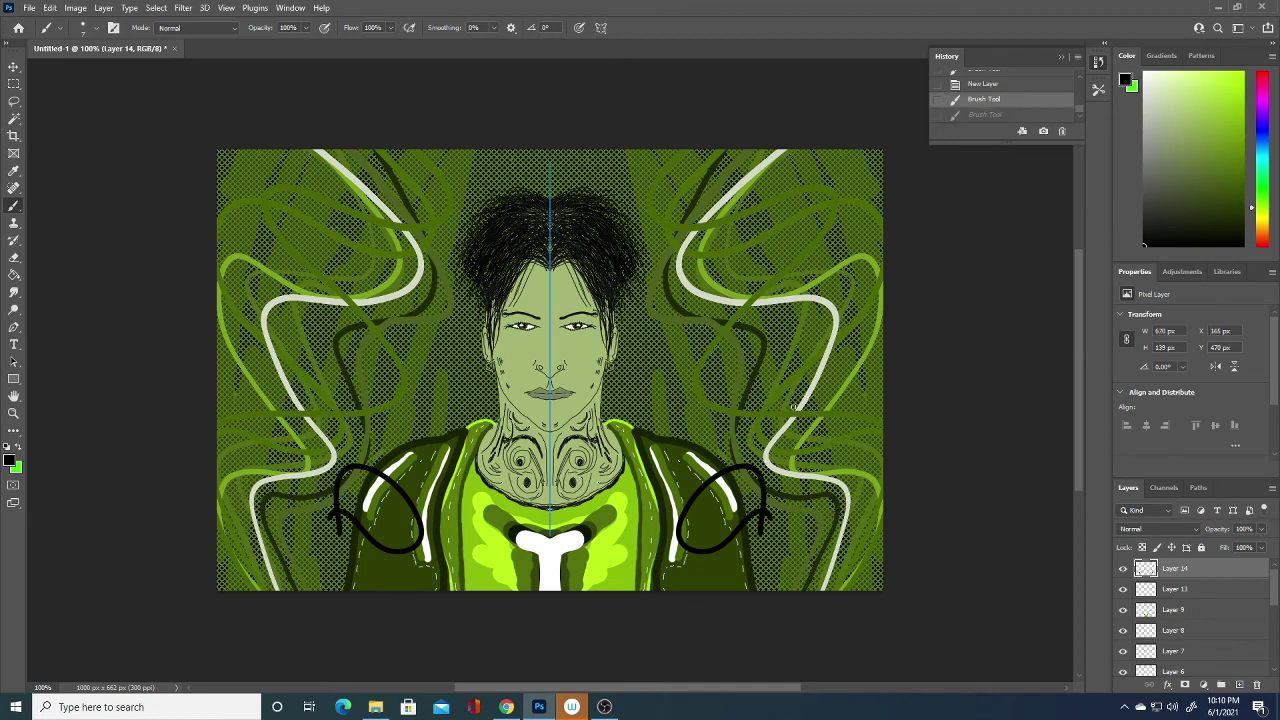
left_click(601, 27)
left_click(626, 44)
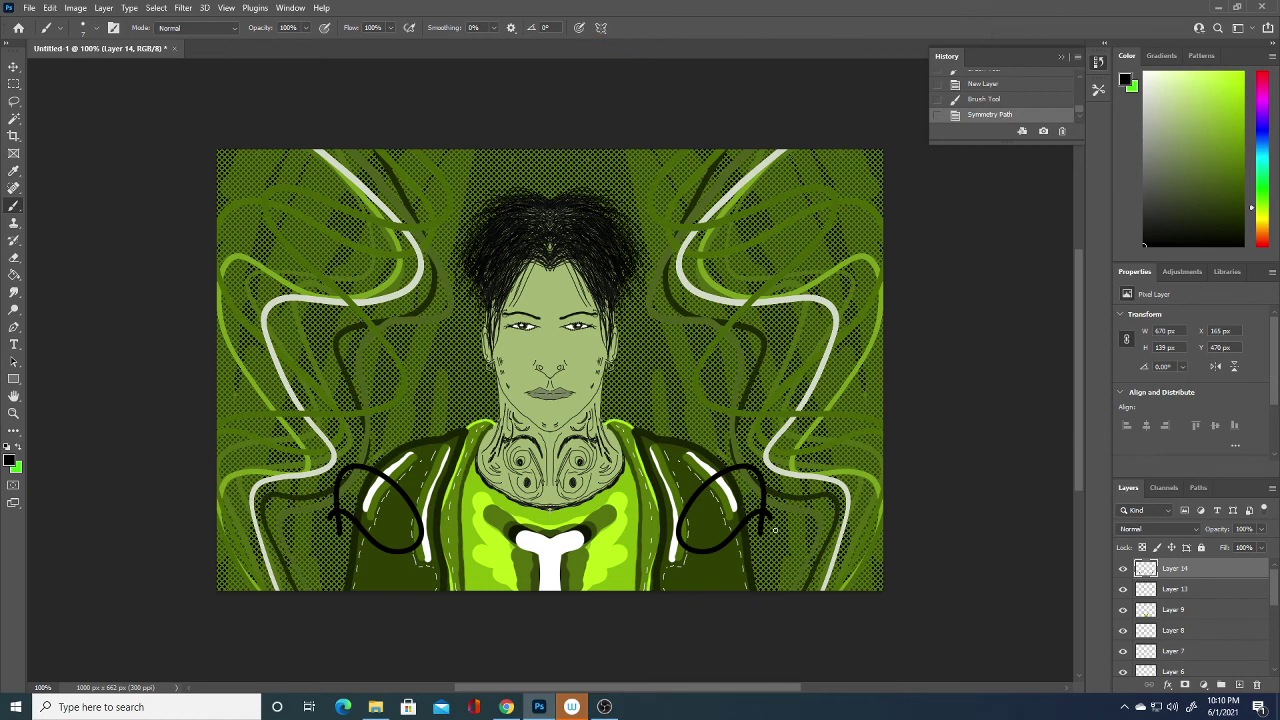
Step: Hide Layer 14 and draw a single black loop and hook at lower right on Layer 15
left_click(1122, 569)
left_click(1239, 684)
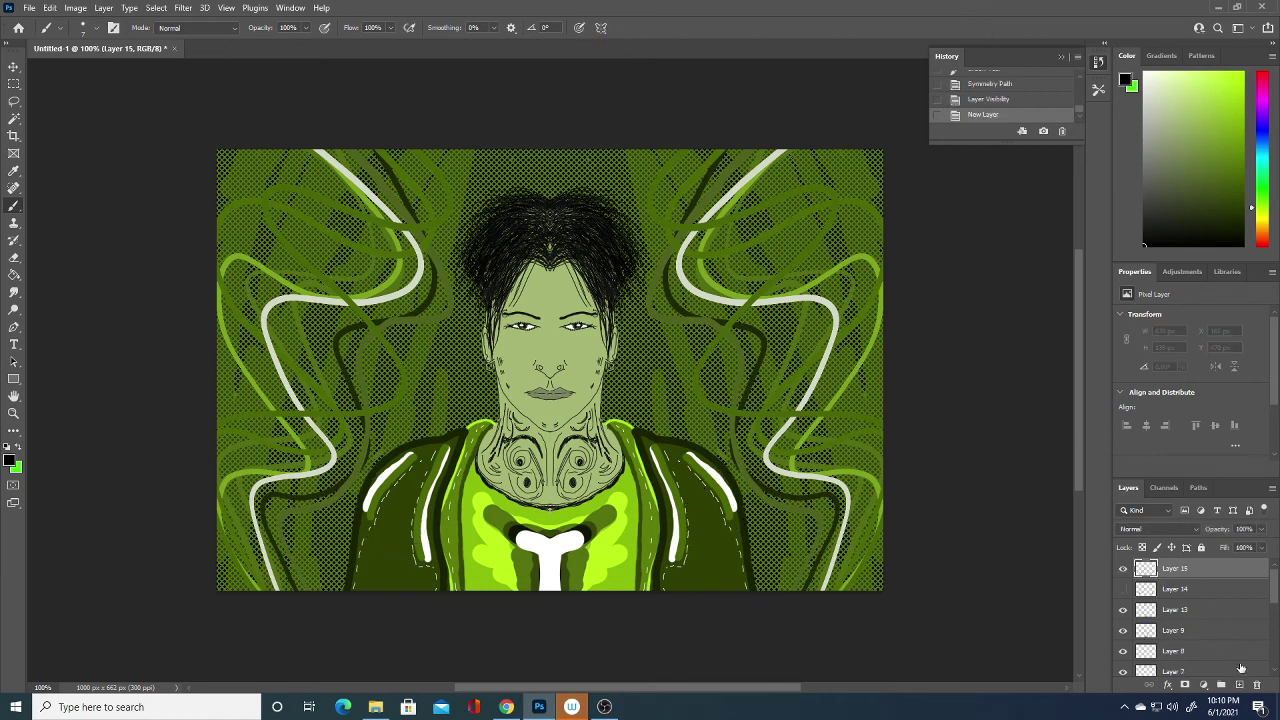
left_click_drag(788, 516, 820, 452)
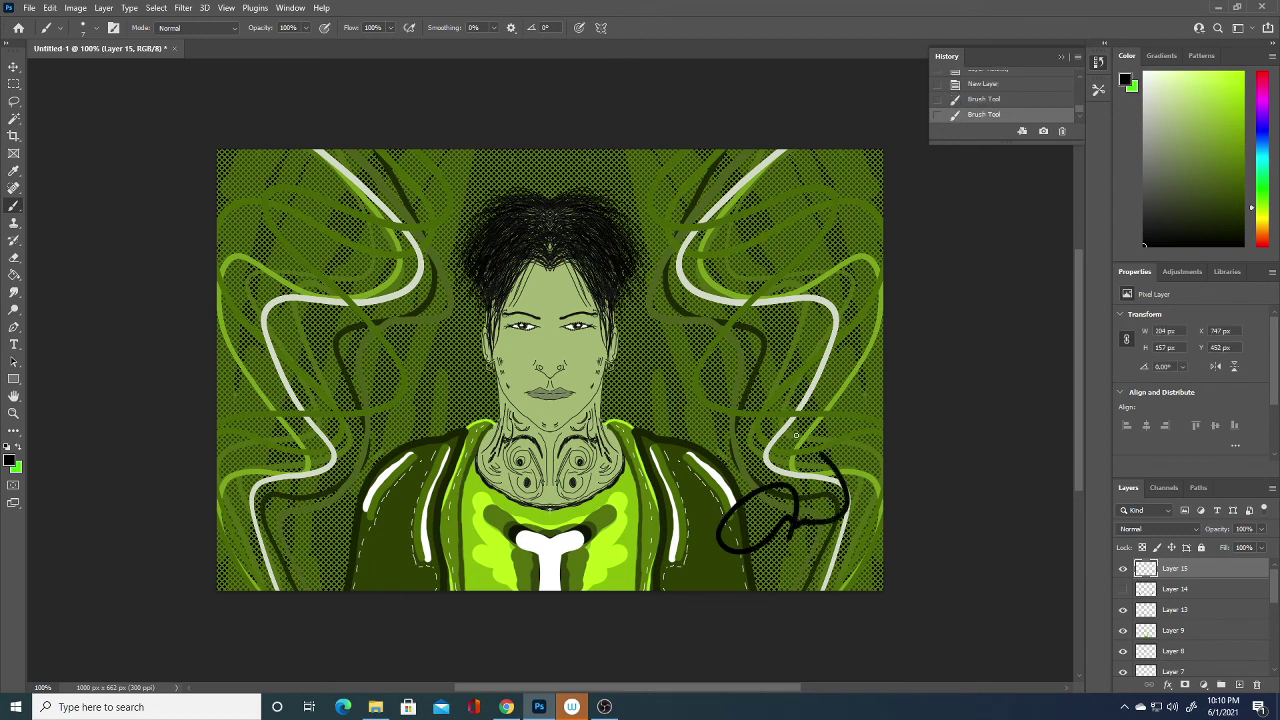